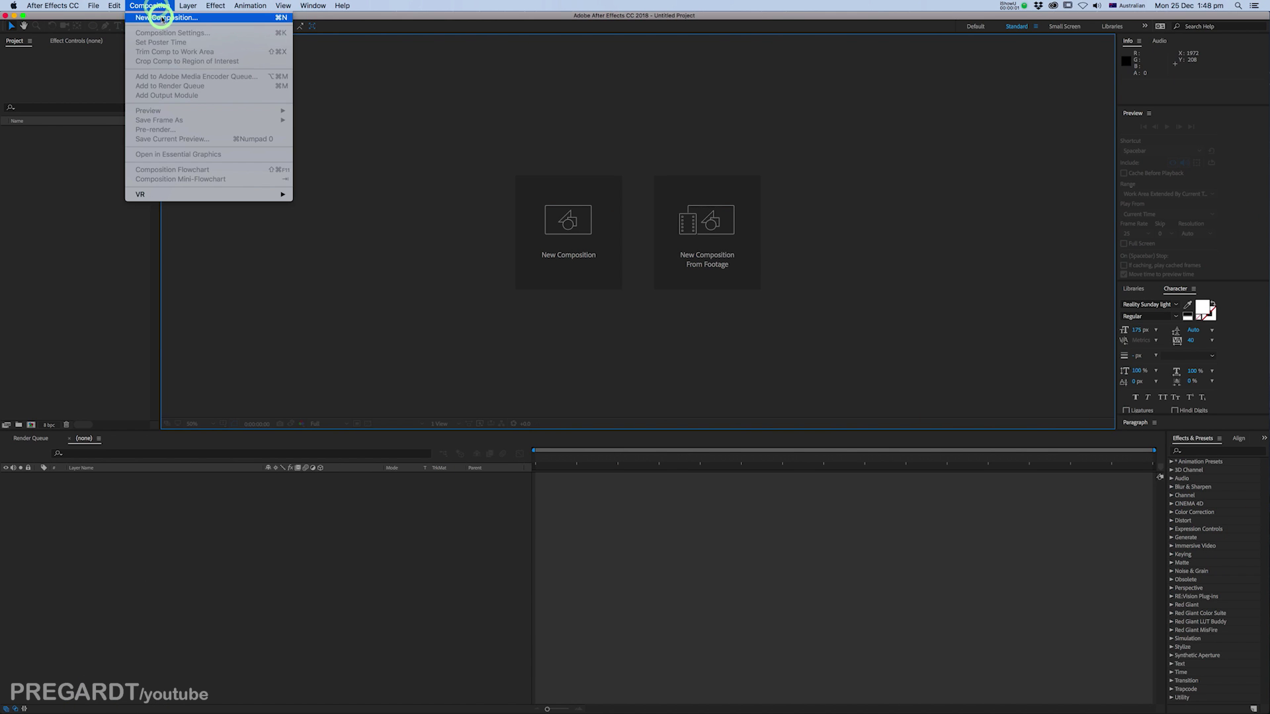
Step: Create a new composition named 'eye animation'
click(159, 21)
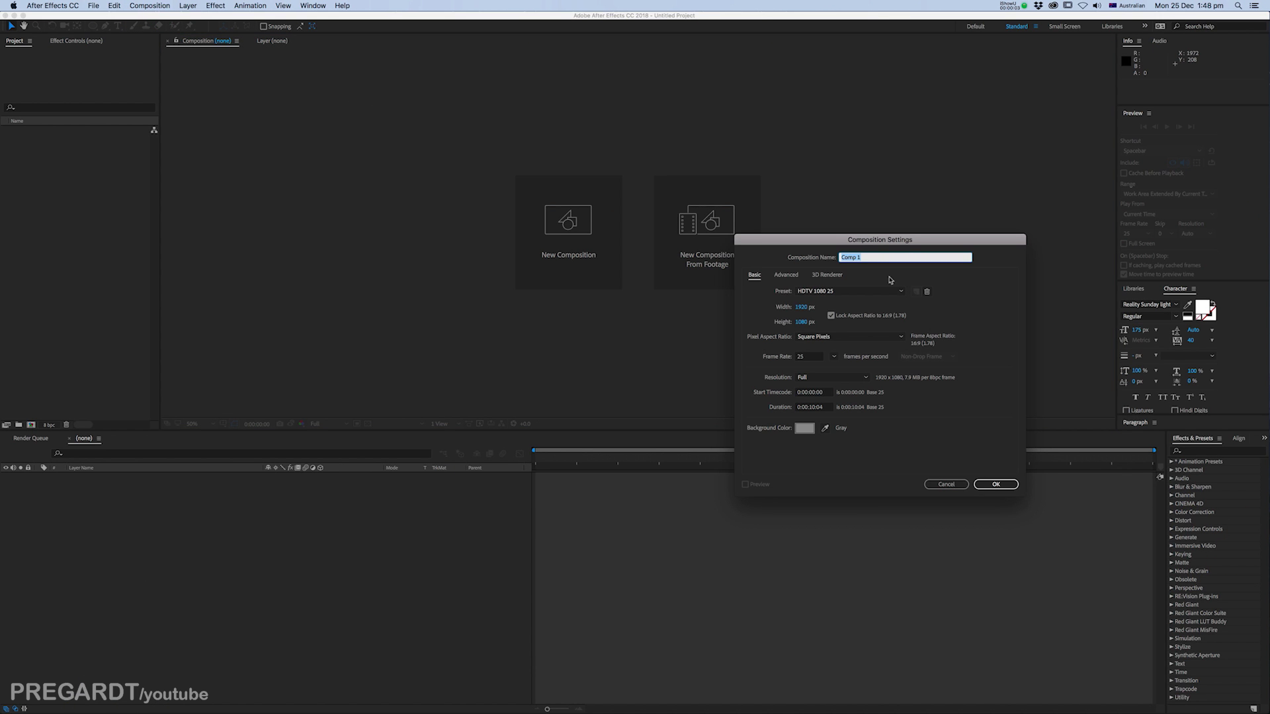
text(eye animation)
key(Return)
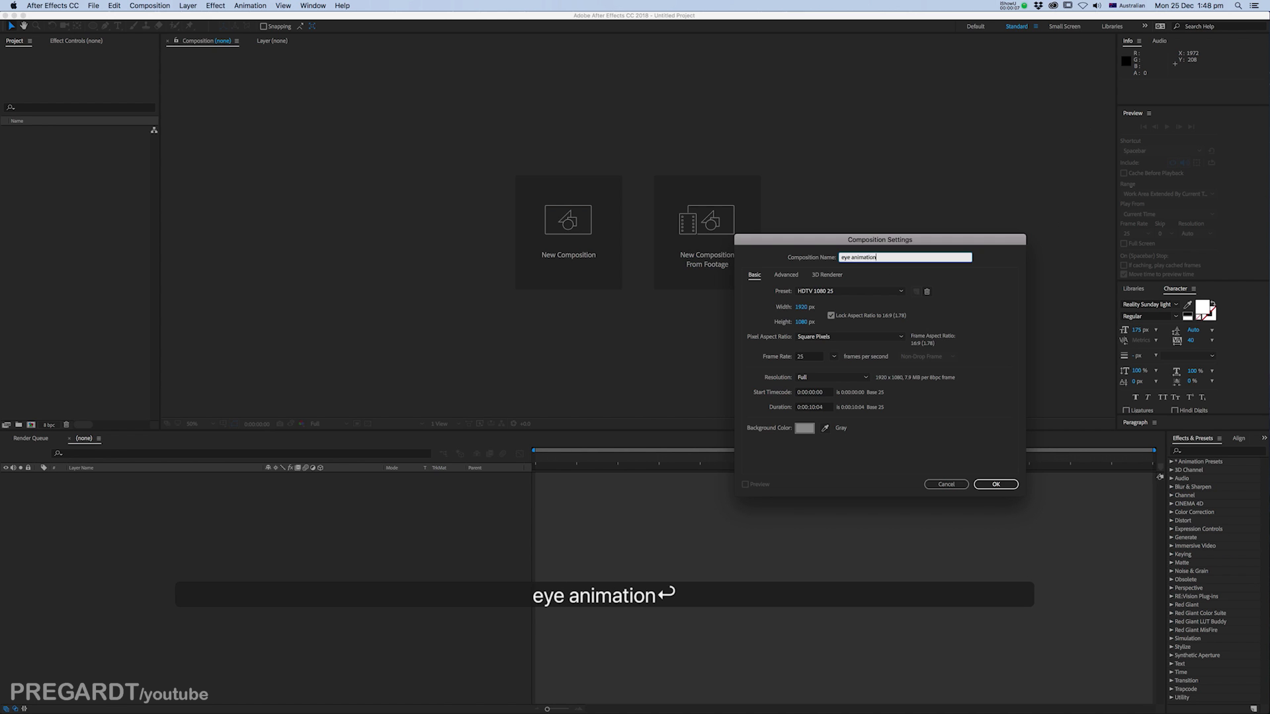
Step: Import the colour-palette screenshot PNG and place it in the eye animation composition
right_click(92, 213)
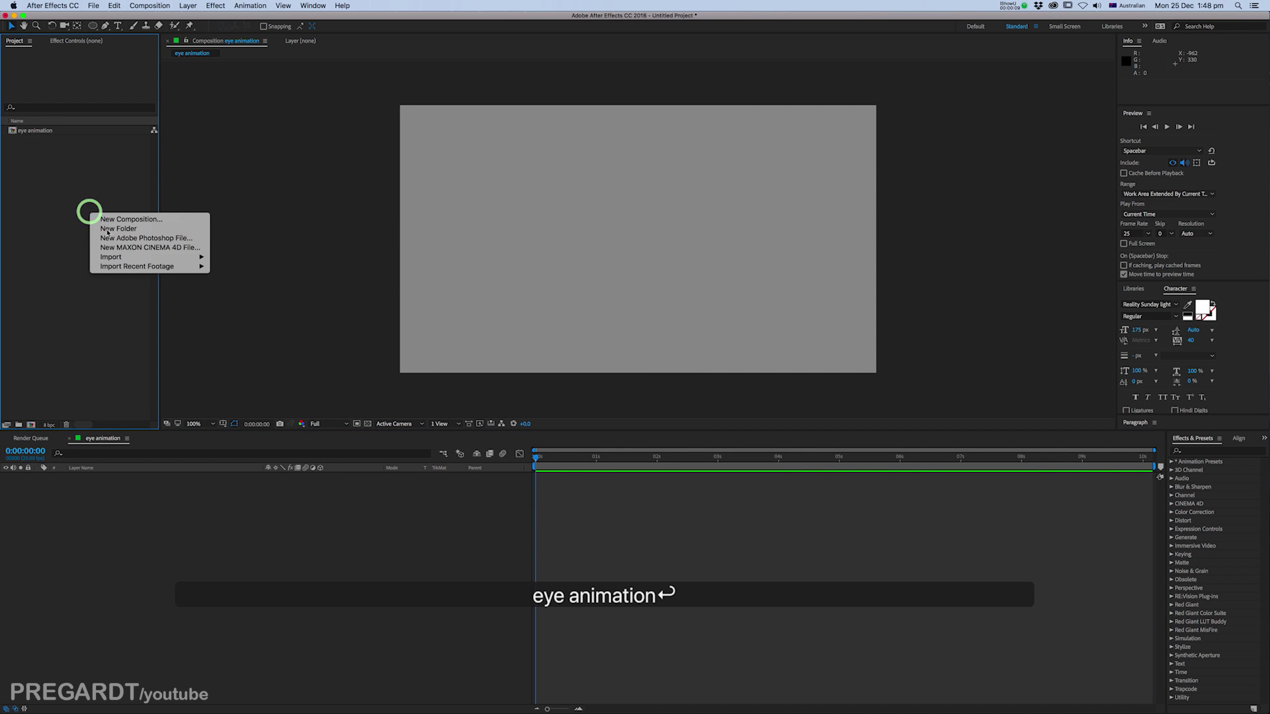
click(216, 256)
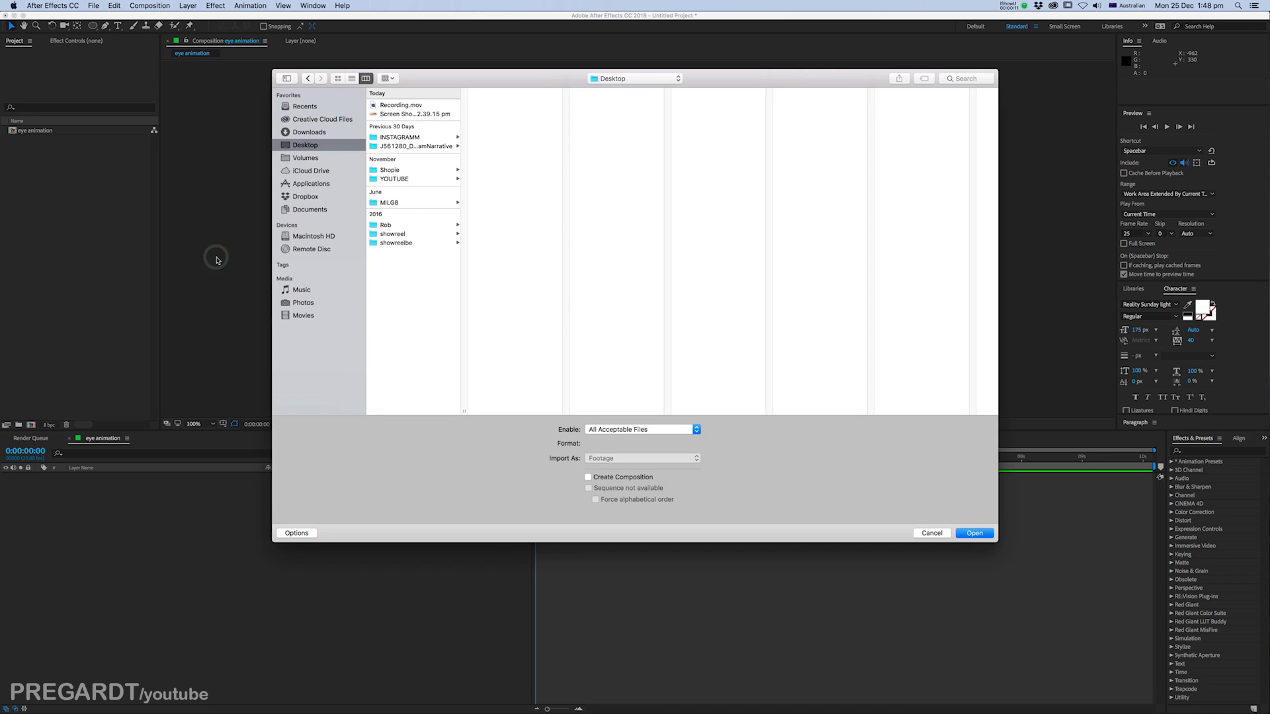
click(397, 114)
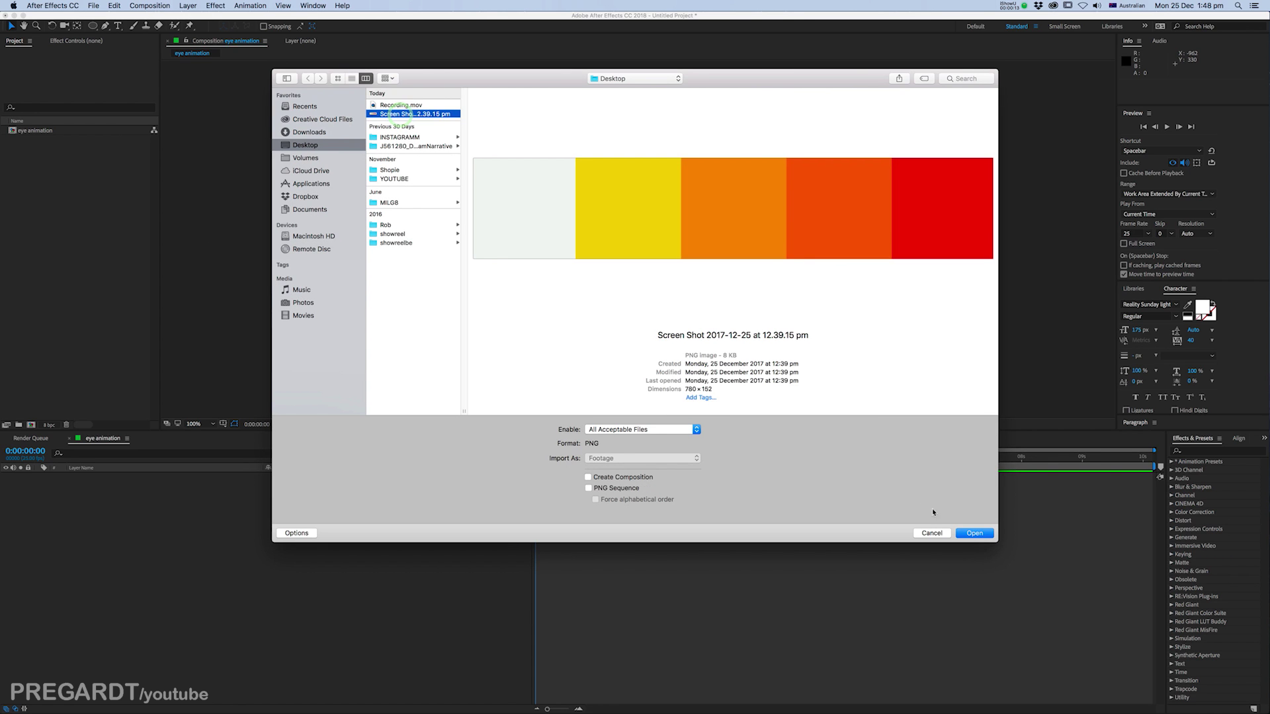
click(975, 532)
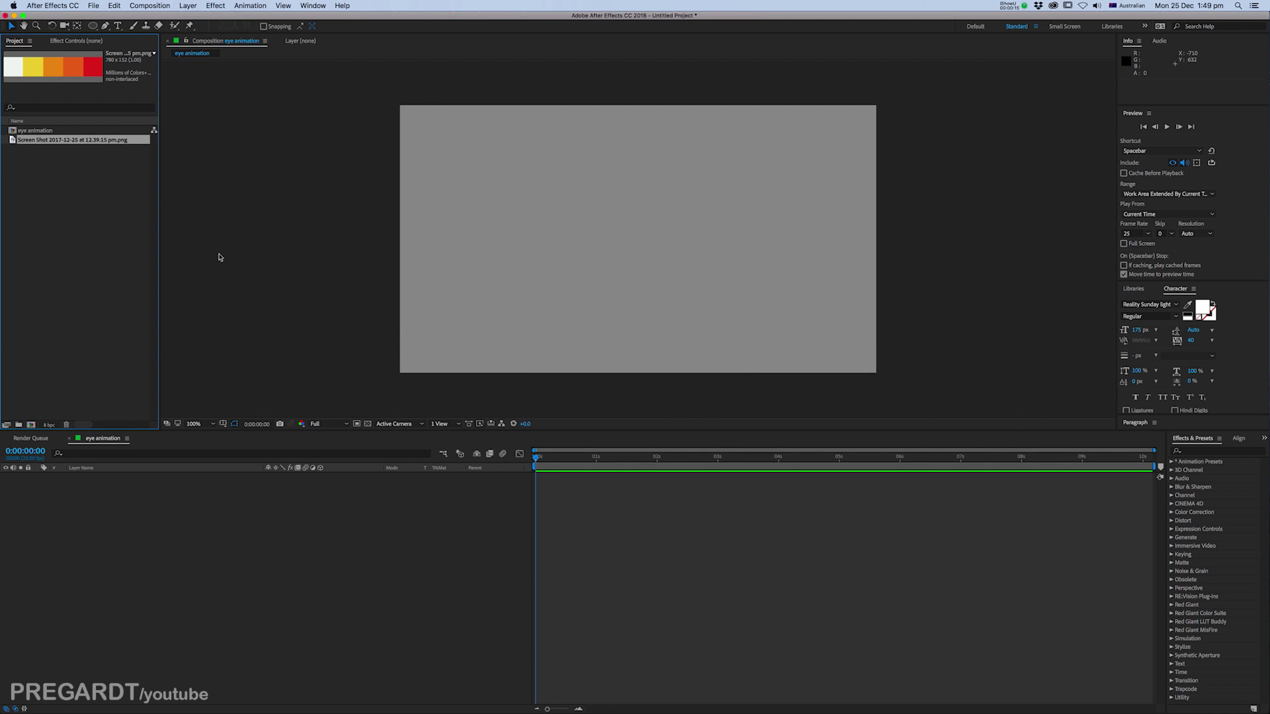
drag(85, 142, 525, 125)
Step: Create a new solid using the orange swatch sampled from the palette screenshot
click(269, 176)
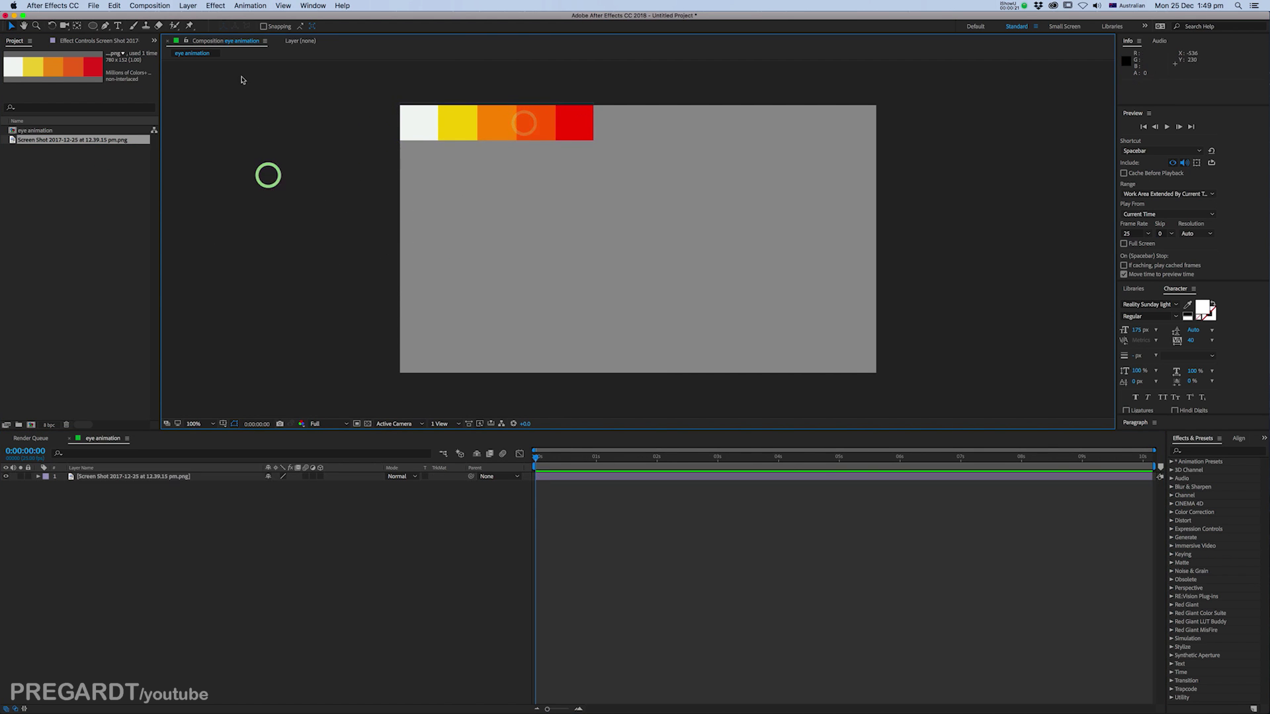
click(188, 5)
mouse_move(196, 19)
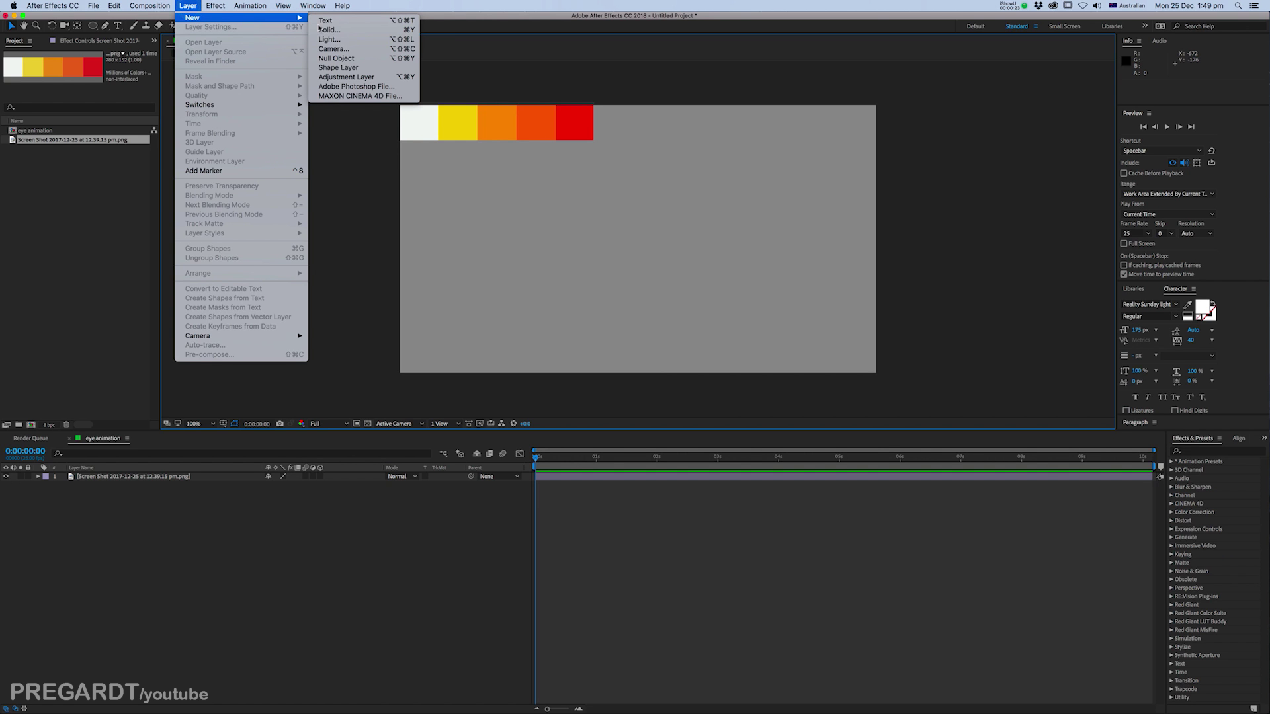
click(340, 30)
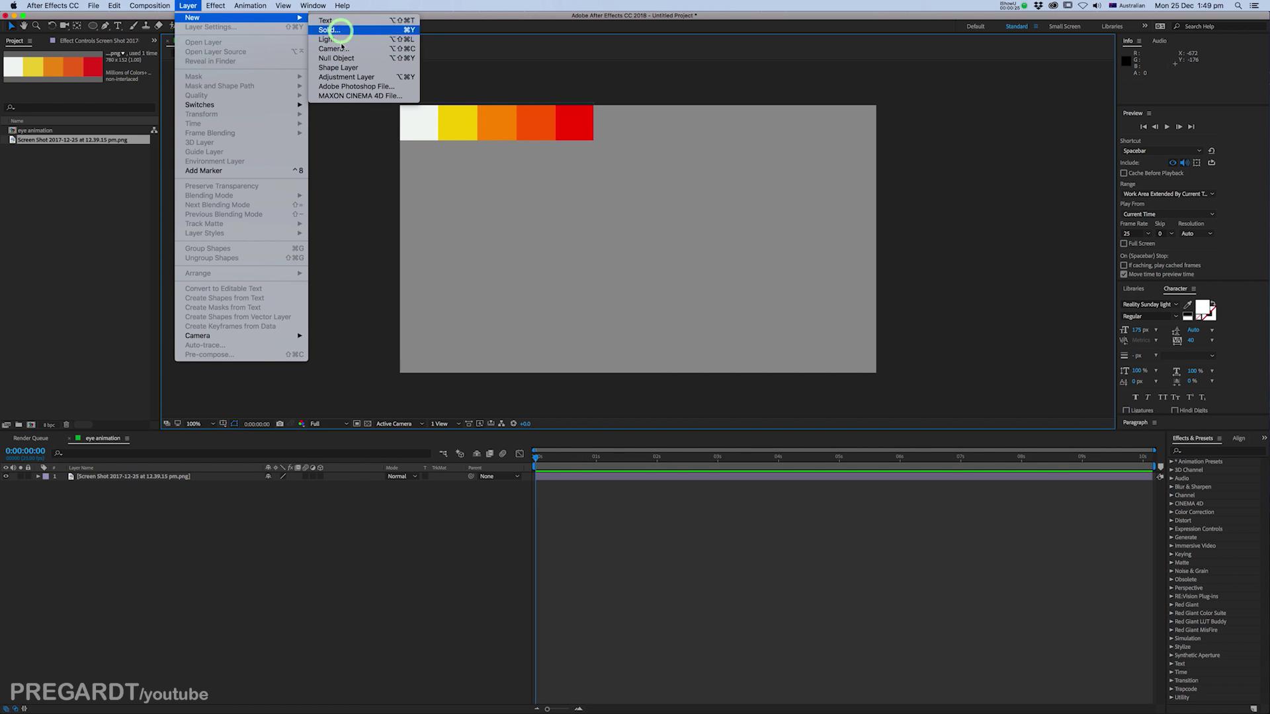
click(302, 331)
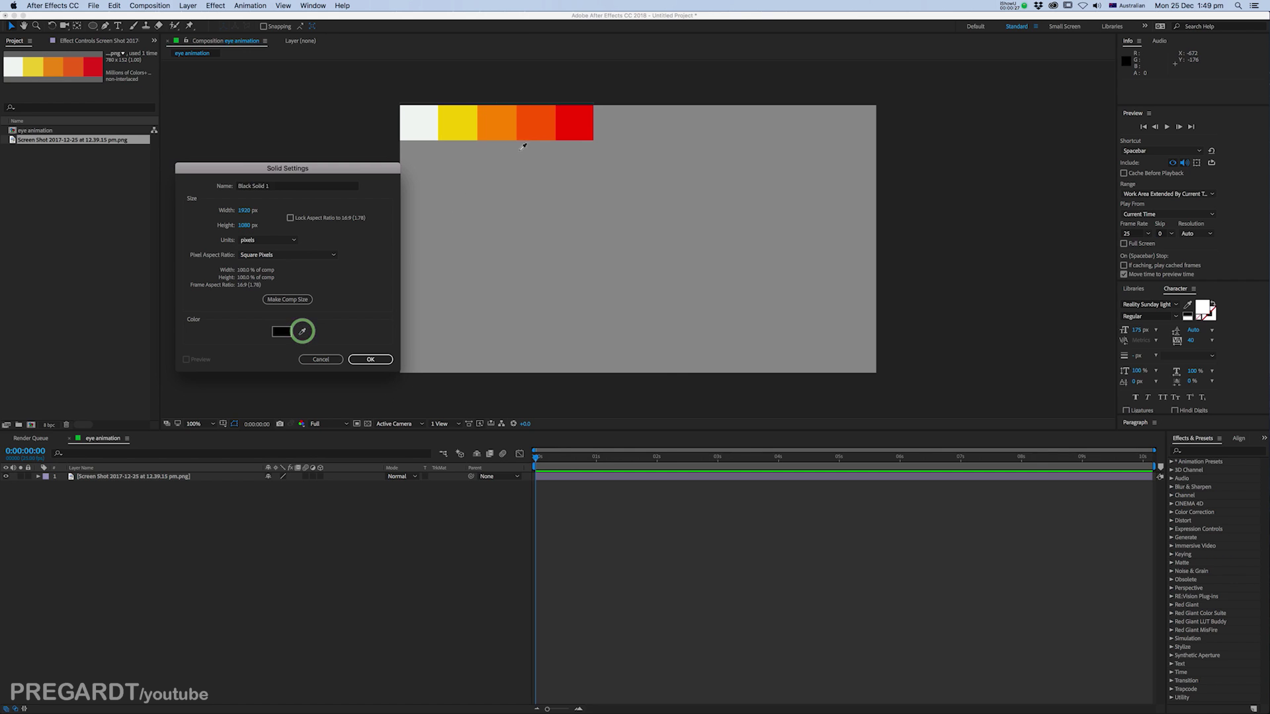
click(536, 127)
click(370, 357)
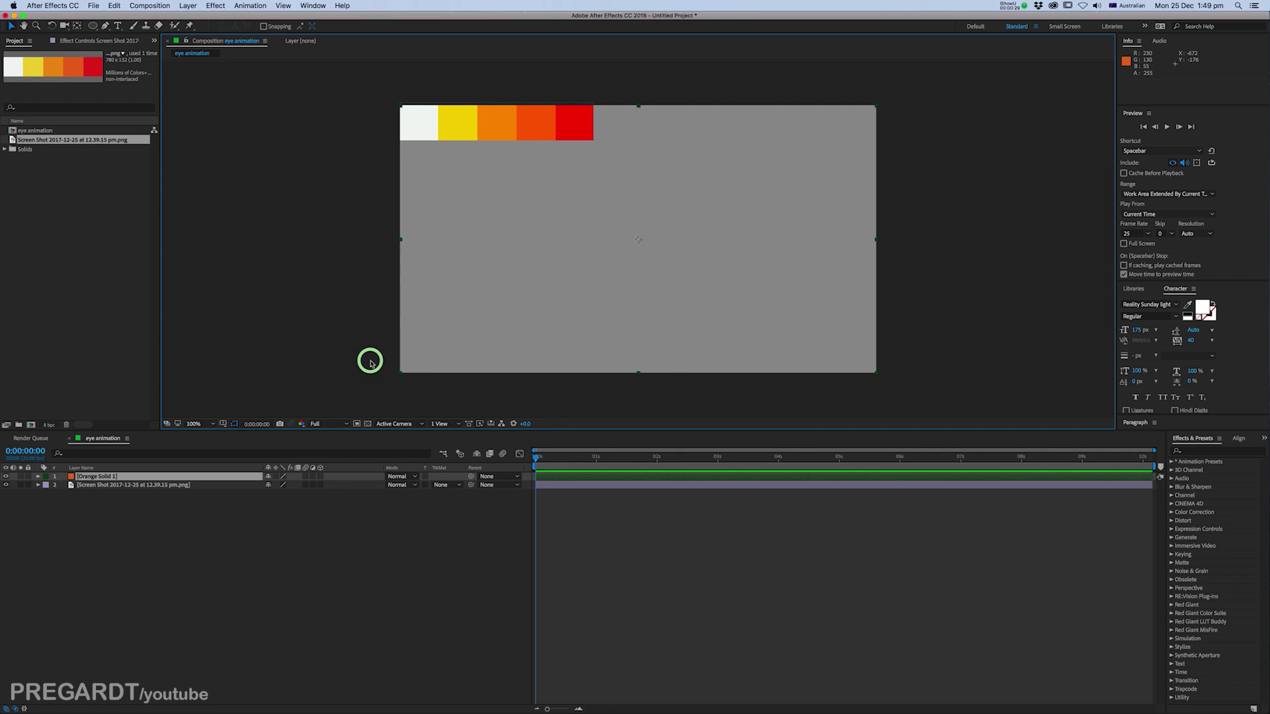
Step: Move the solid under the screenshot, rename it 'Base', lock it, and hide the screenshot
drag(125, 481, 113, 513)
right_click(98, 486)
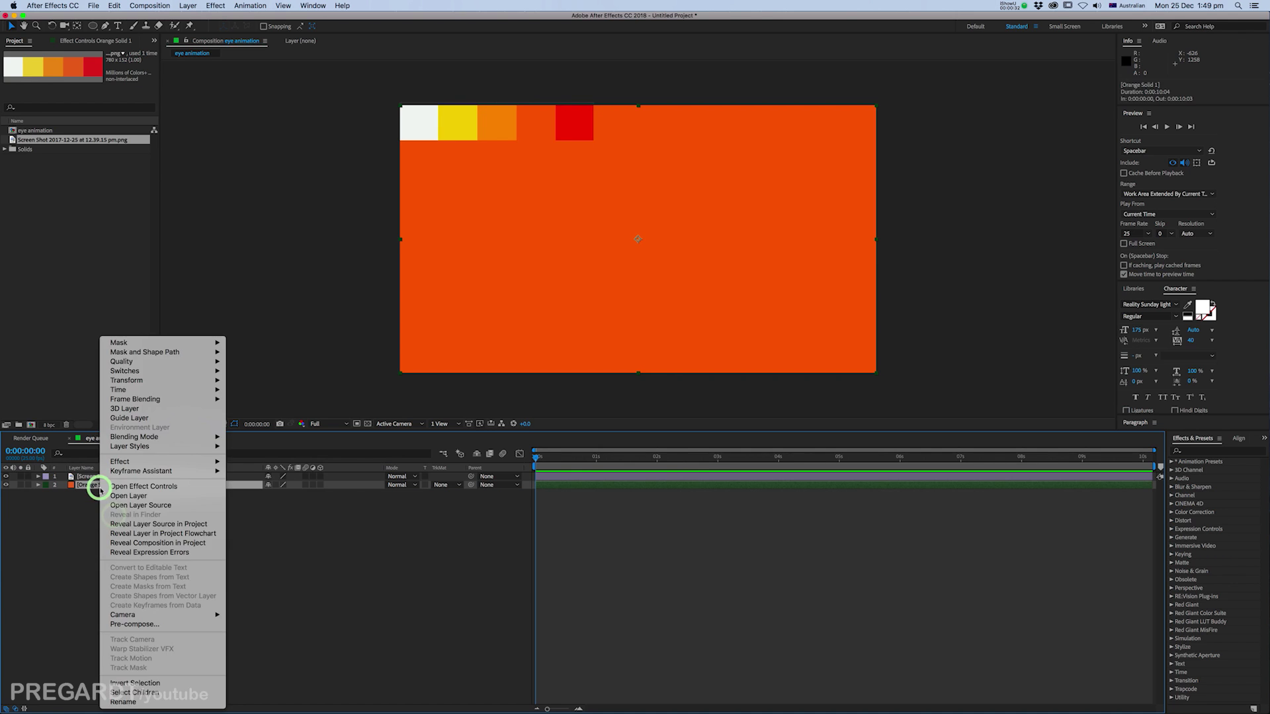
click(127, 700)
text(Bas)
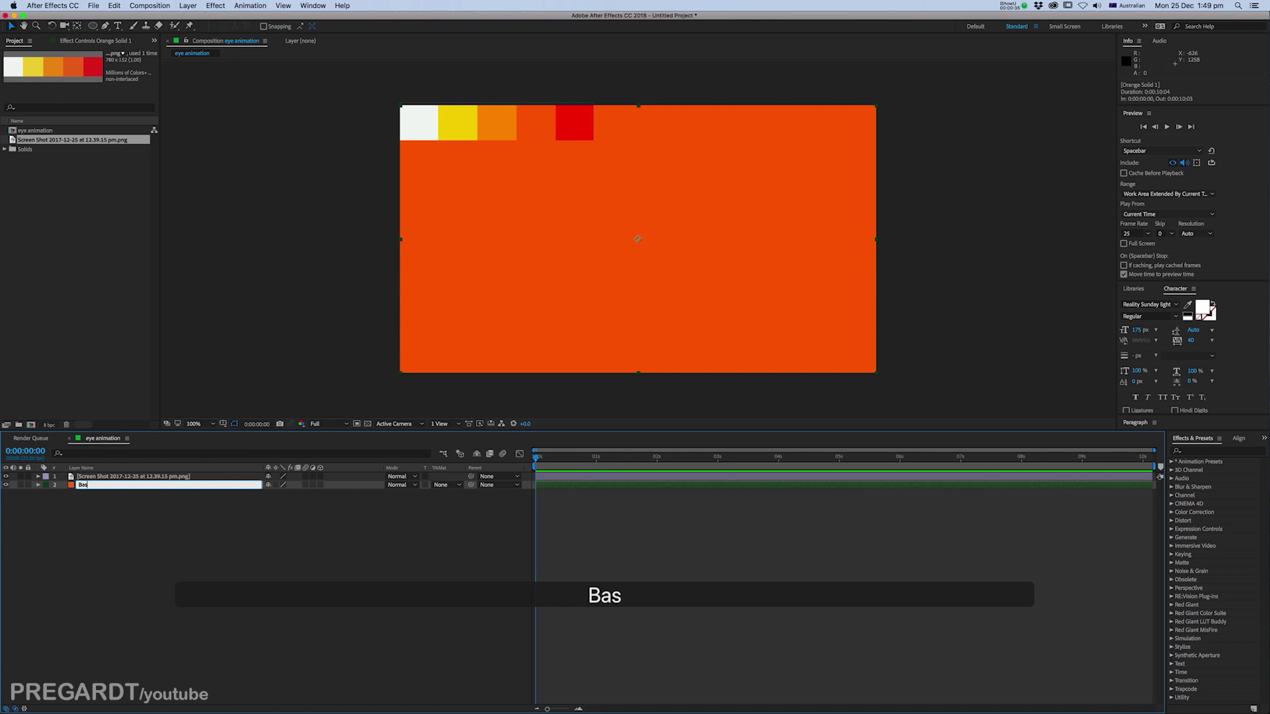
text(e)
key(Return)
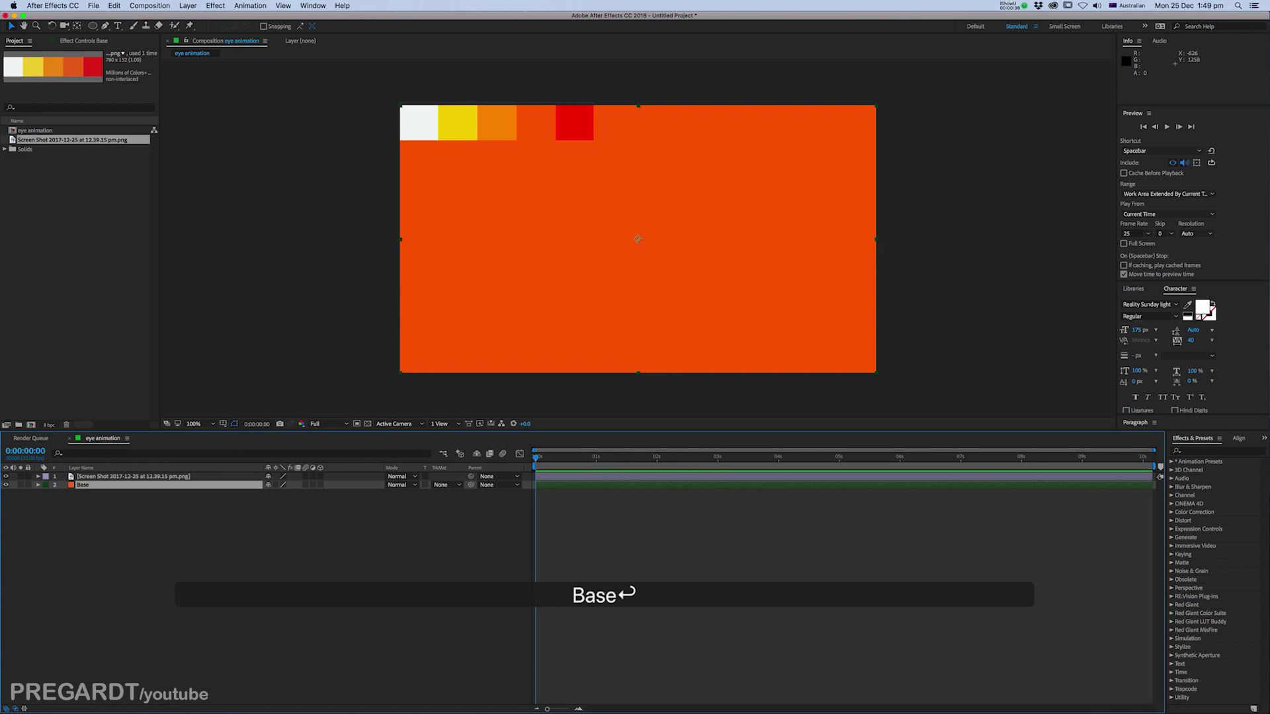
click(29, 486)
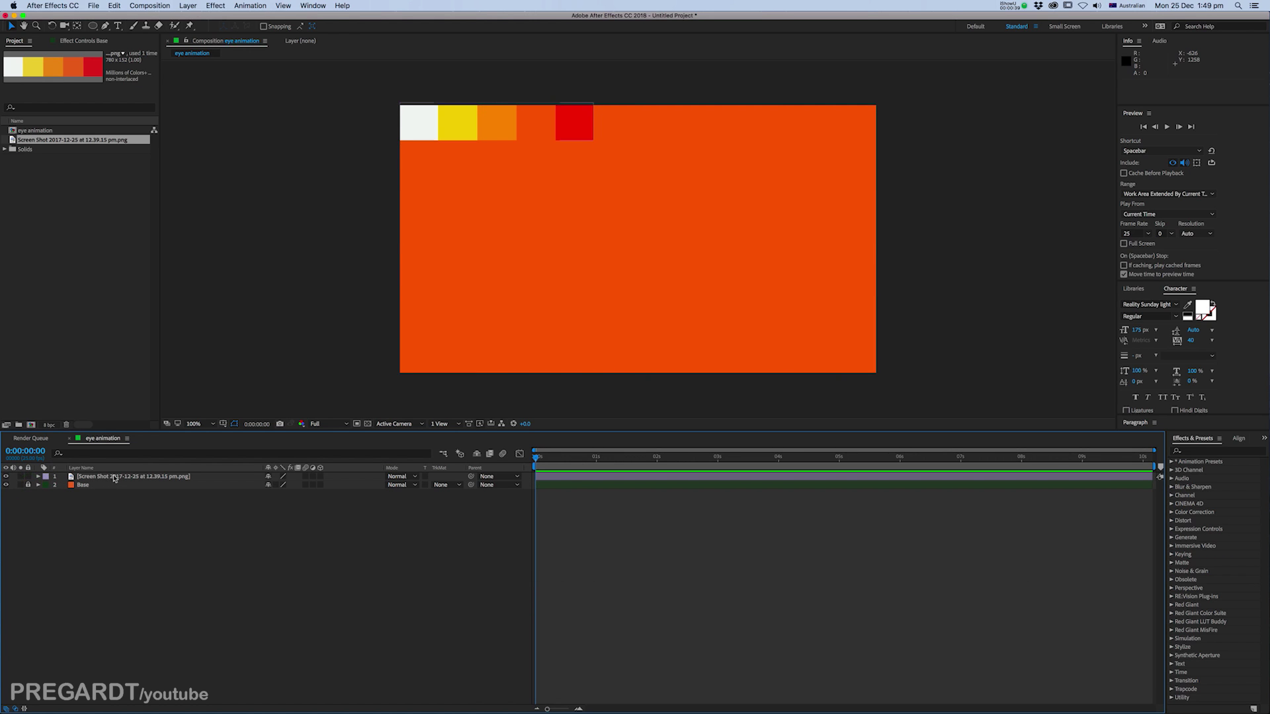
click(6, 476)
Step: Add a new shape layer and set new shapes to no stroke with a pure white fill
drag(420, 232, 369, 235)
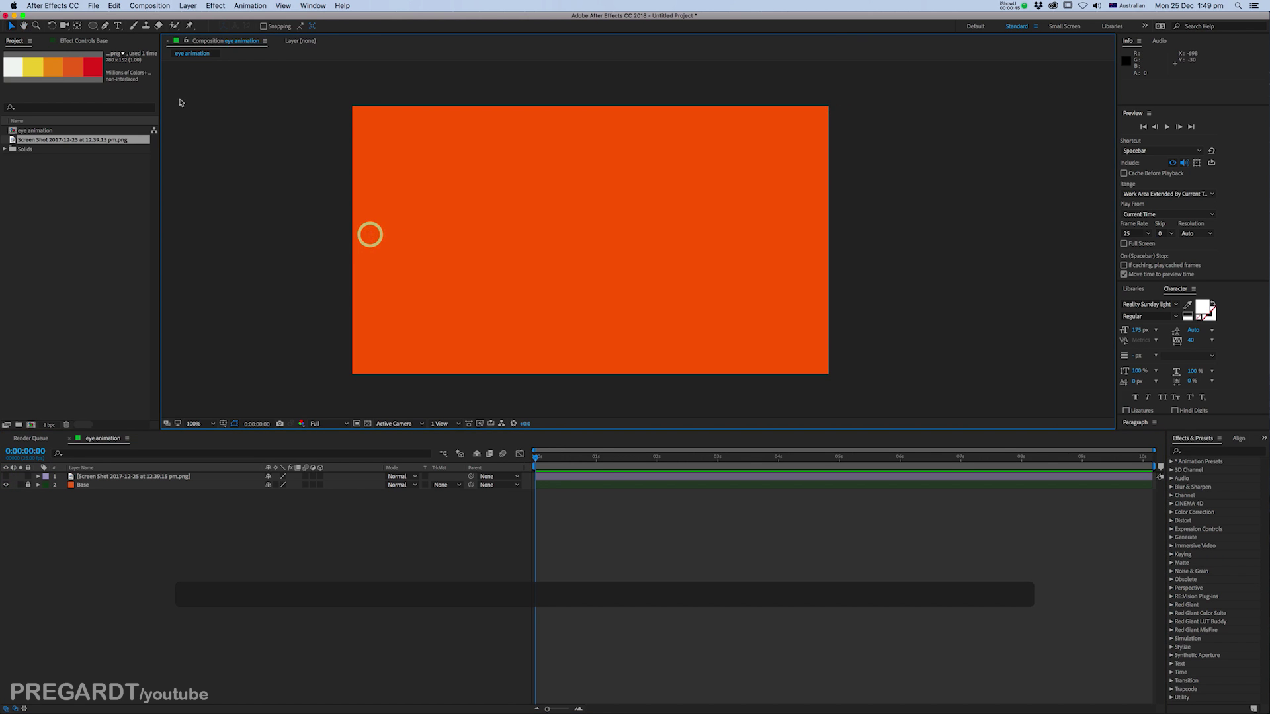
click(186, 6)
mouse_move(198, 18)
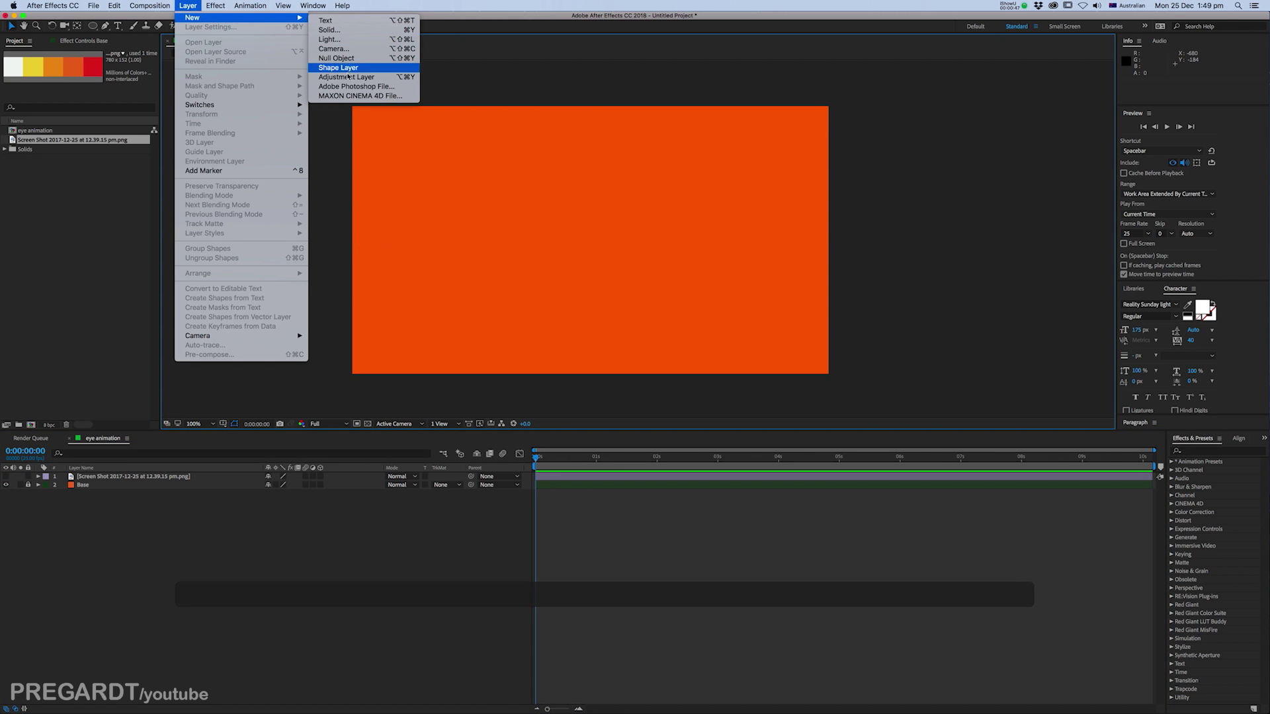
click(349, 69)
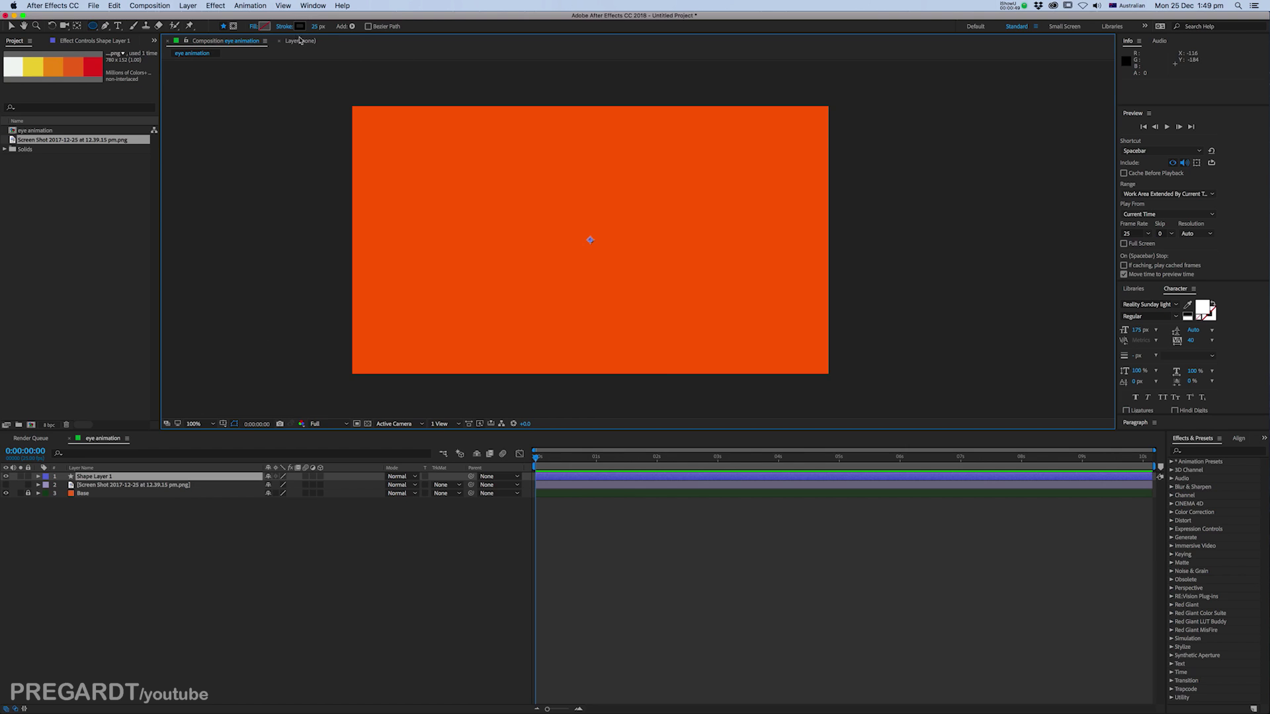
click(289, 28)
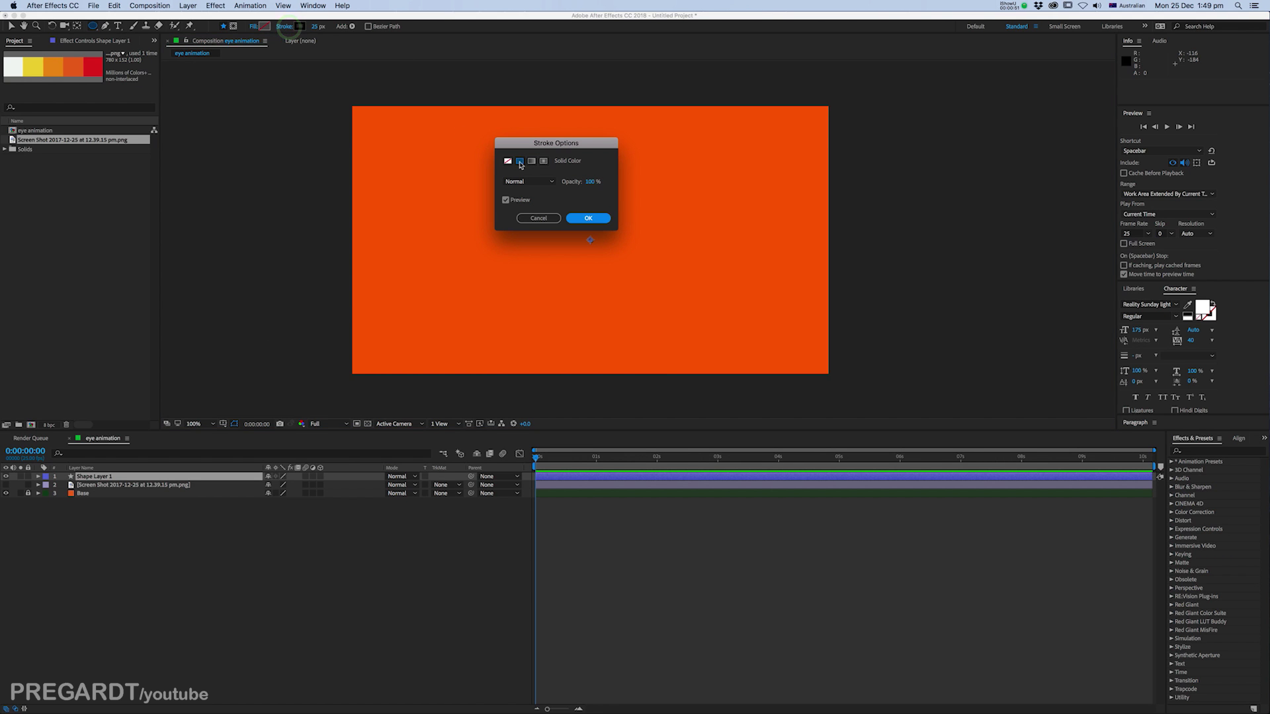
click(520, 162)
click(586, 218)
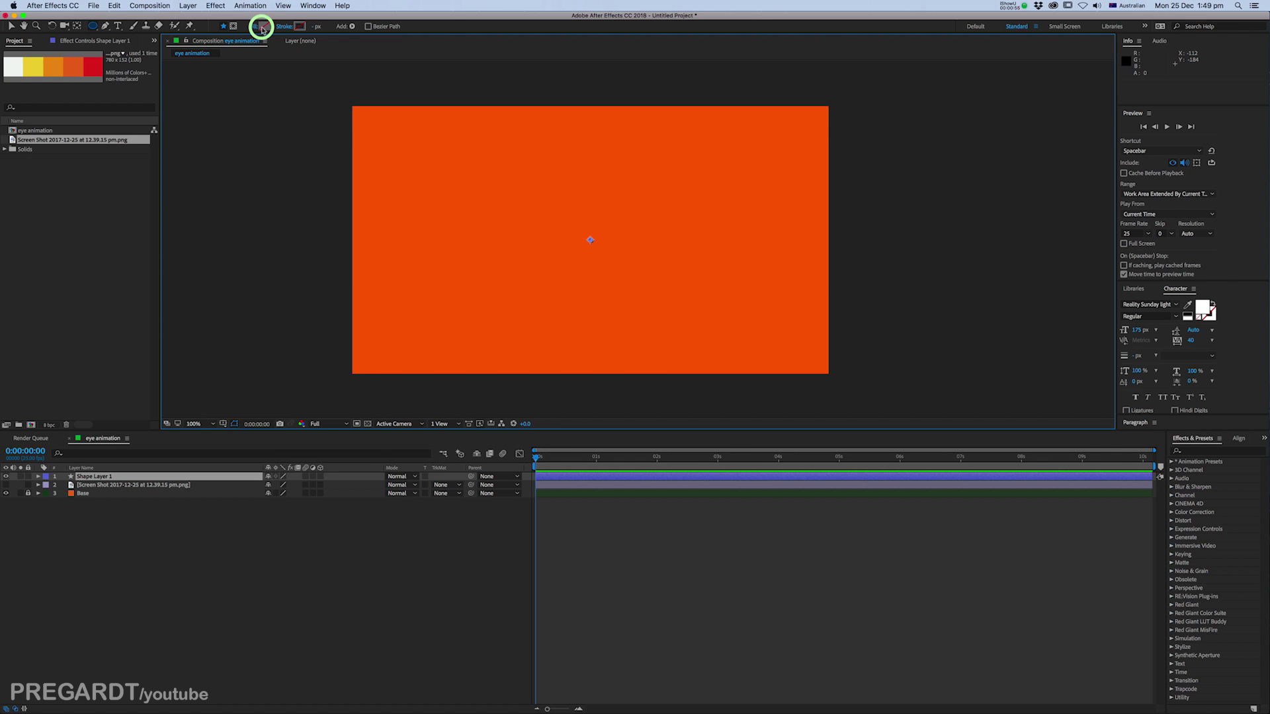
click(263, 28)
drag(135, 316, 111, 302)
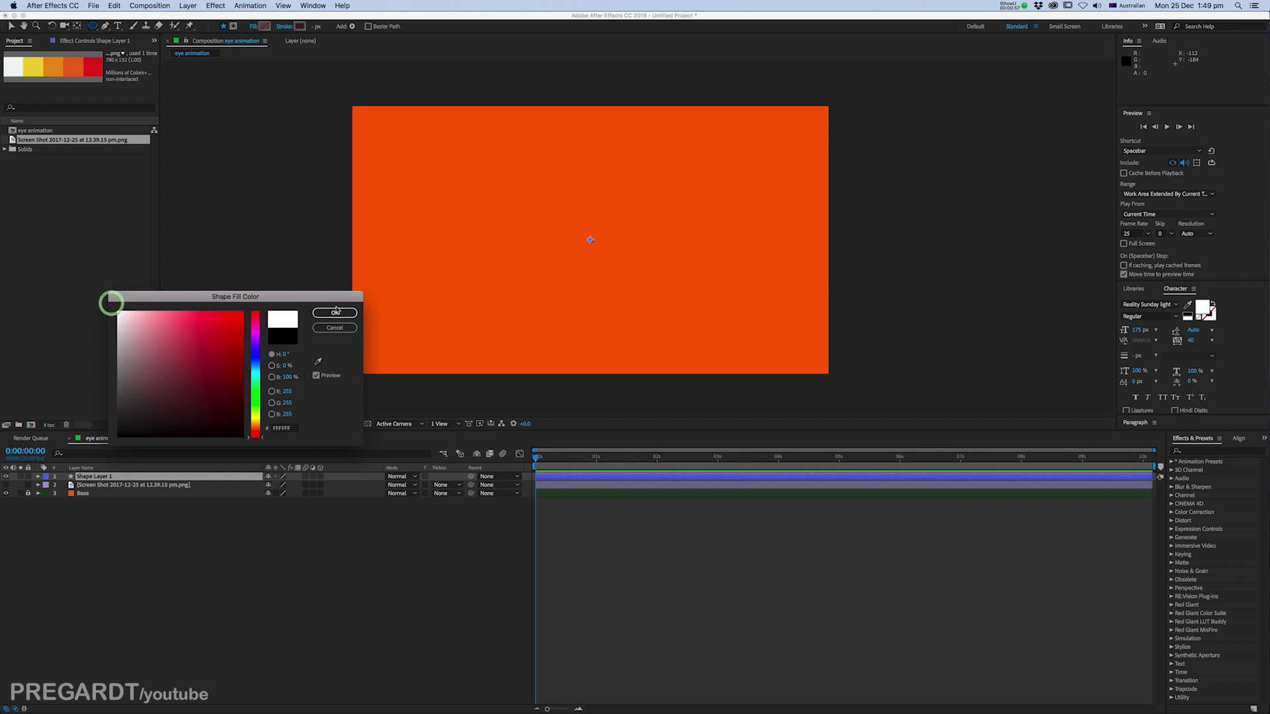
click(335, 312)
Step: Draw a white rectangle in the upper left and centre its anchor point
drag(94, 26, 133, 39)
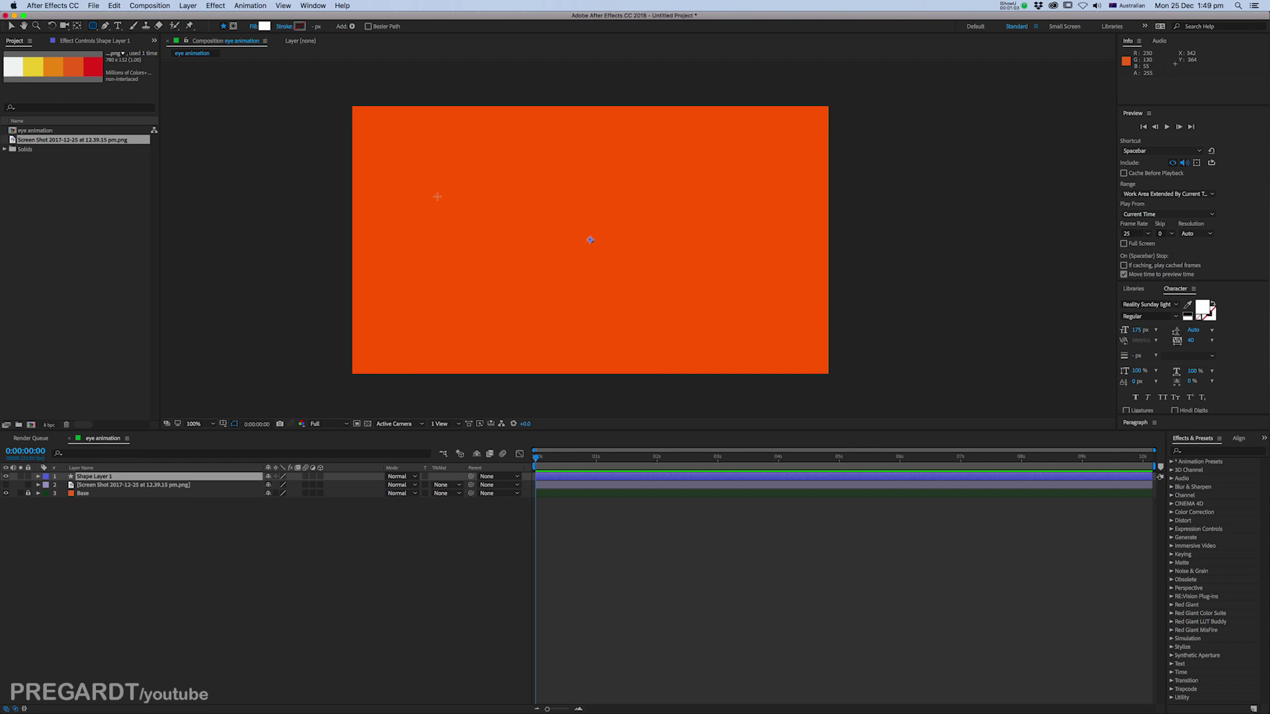
drag(437, 196, 552, 247)
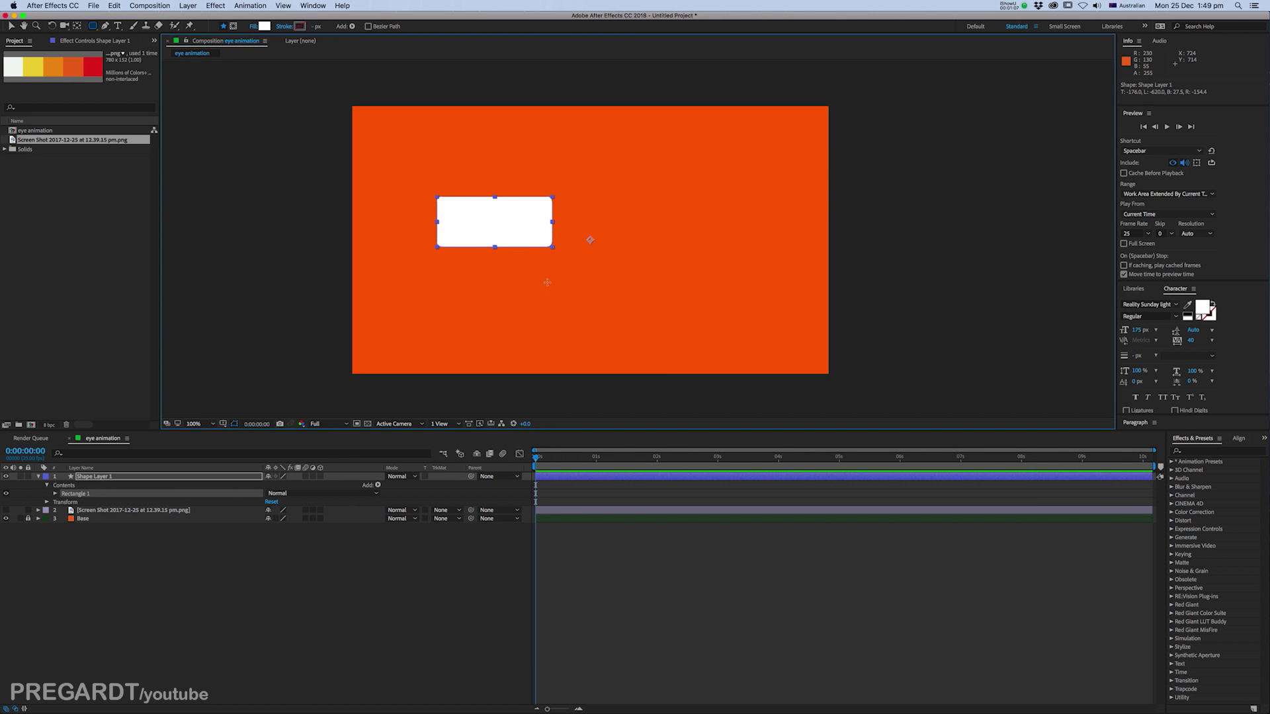
key(y)
click(553, 305)
click(521, 229)
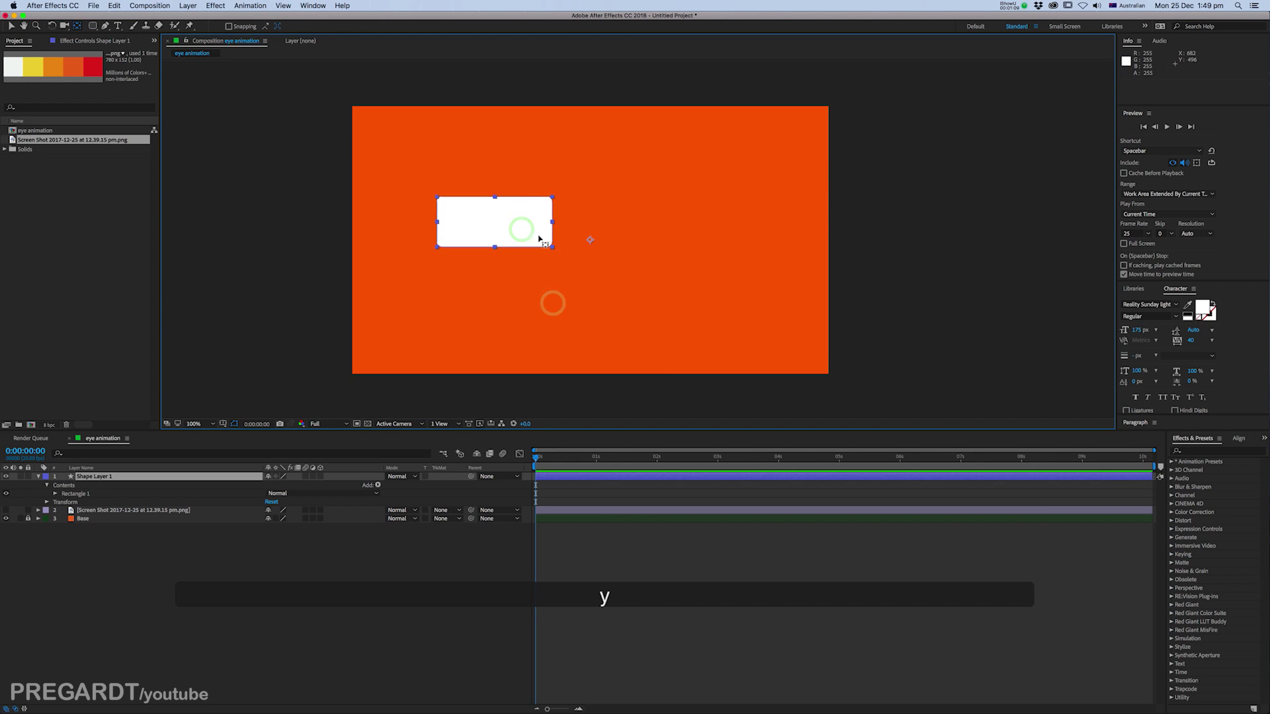
drag(593, 244, 495, 223)
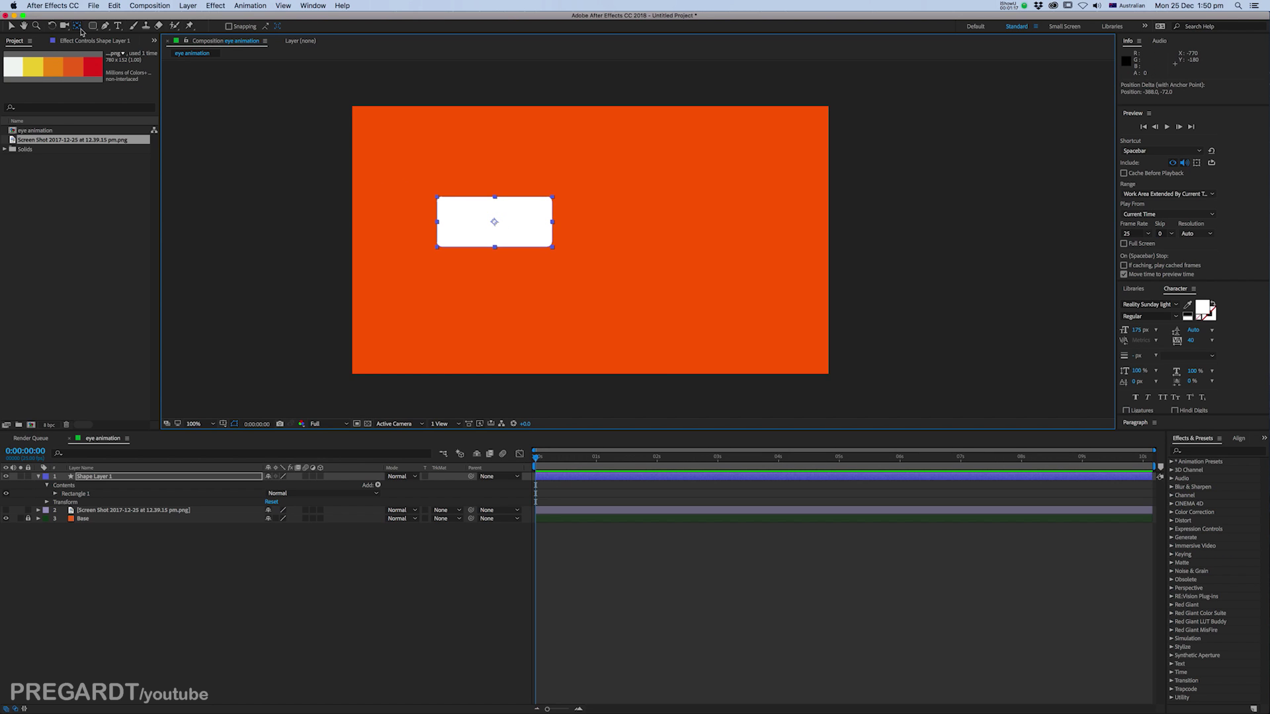
Step: Increase the rectangle's roundness to turn it into a pill shape
click(283, 206)
click(455, 225)
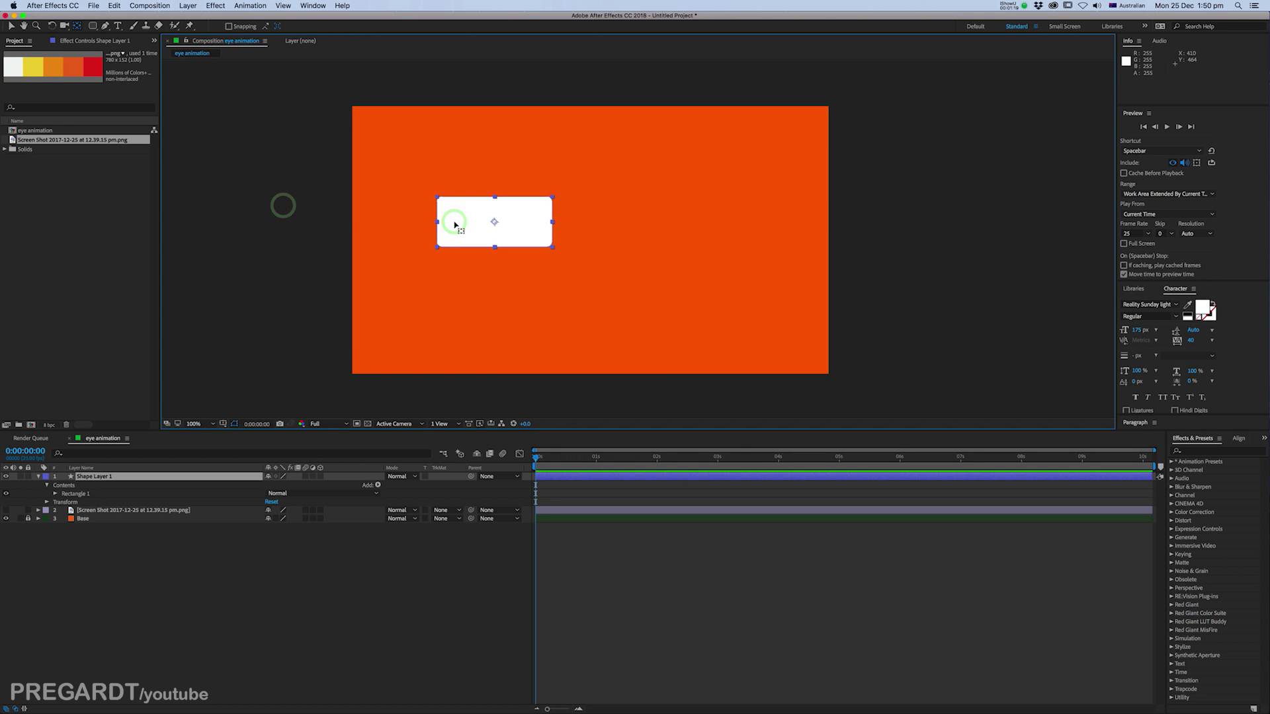
click(56, 494)
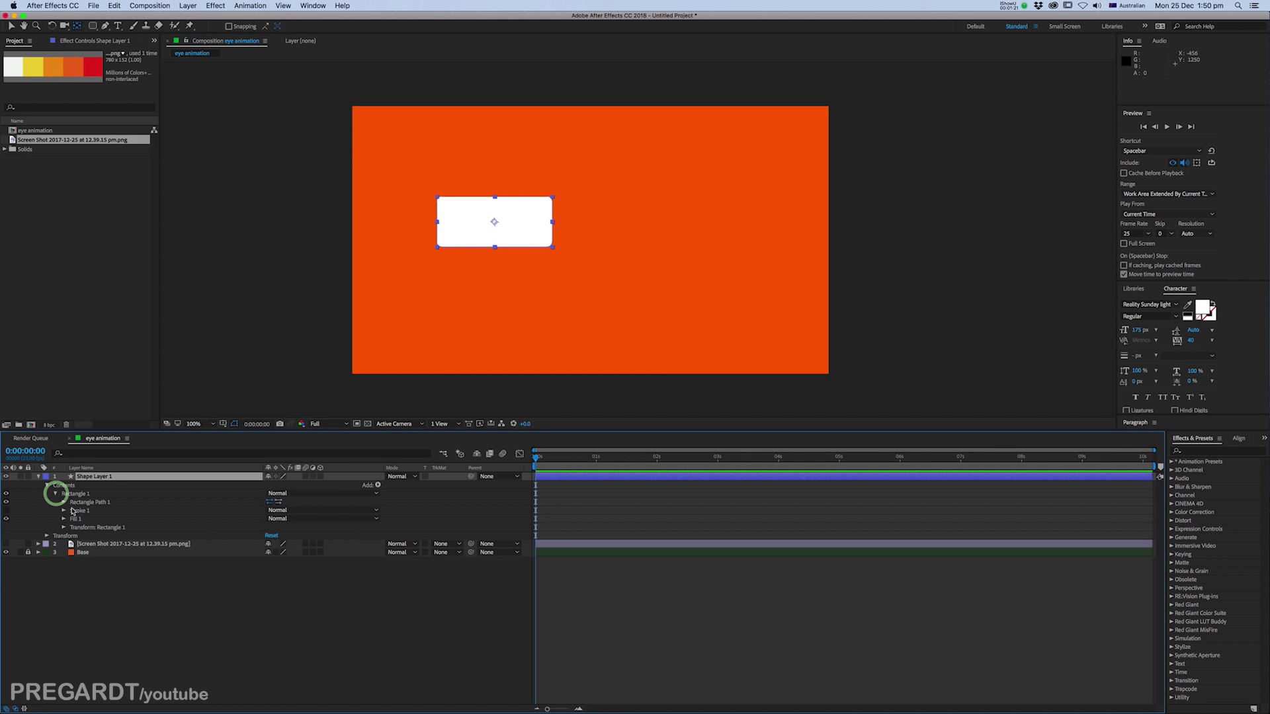
click(64, 502)
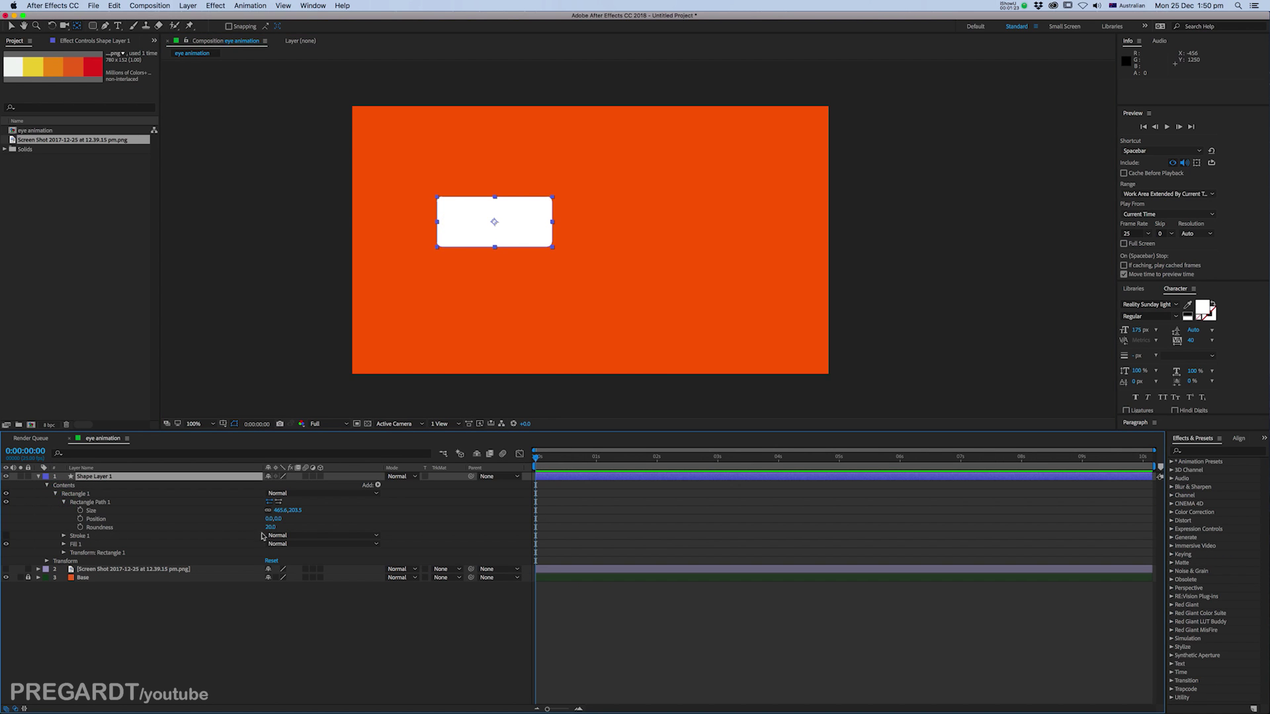
drag(270, 527, 320, 530)
Step: Rename Shape Layer 1 to 'eye white'
click(564, 493)
click(565, 474)
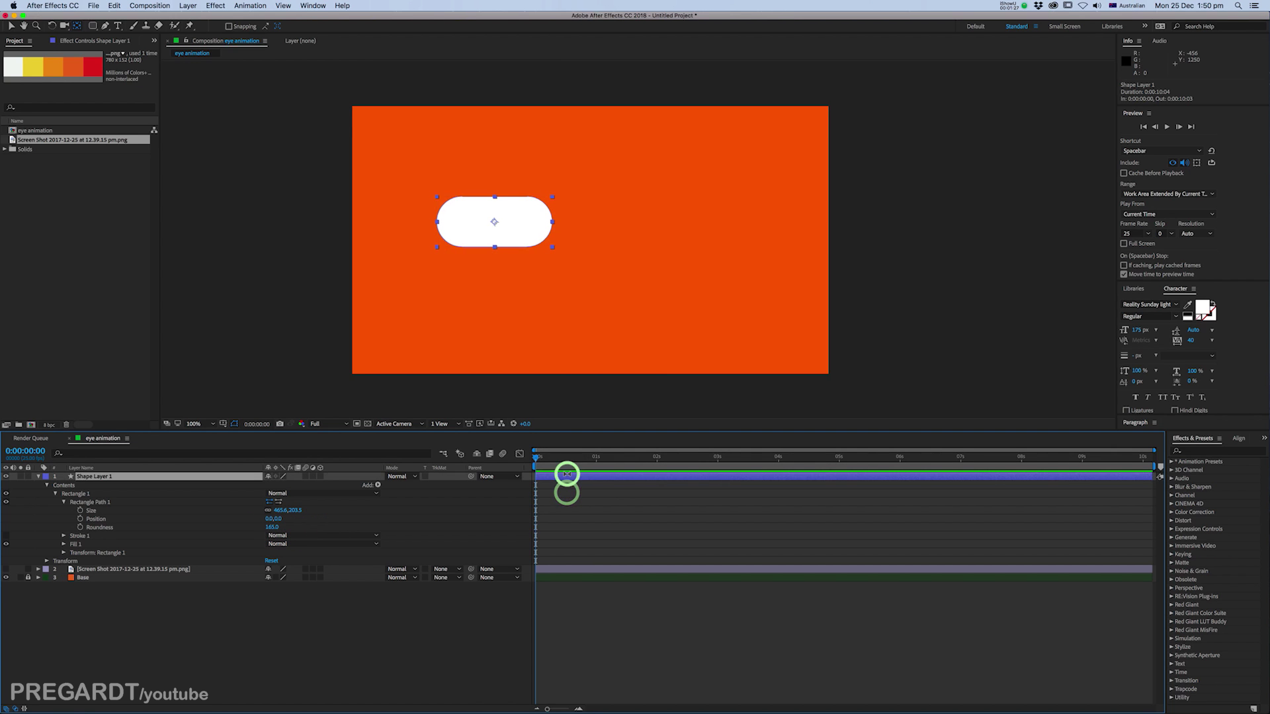
click(39, 476)
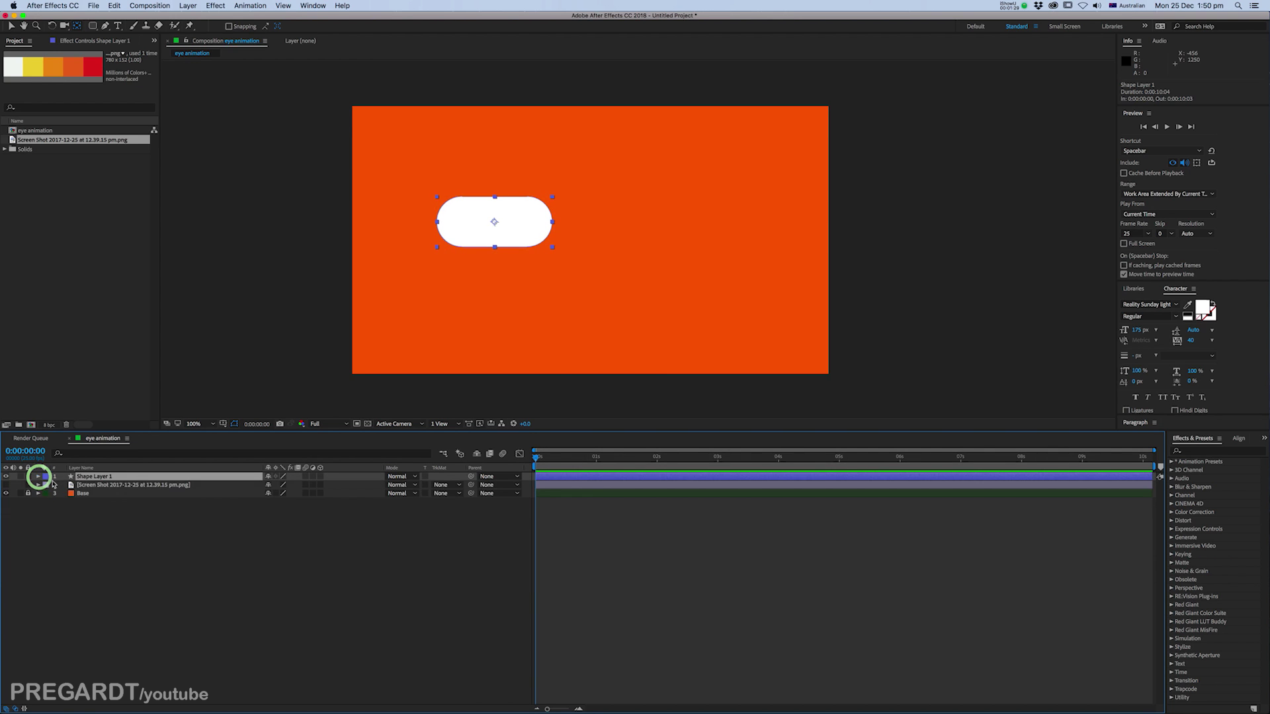
right_click(91, 476)
click(116, 703)
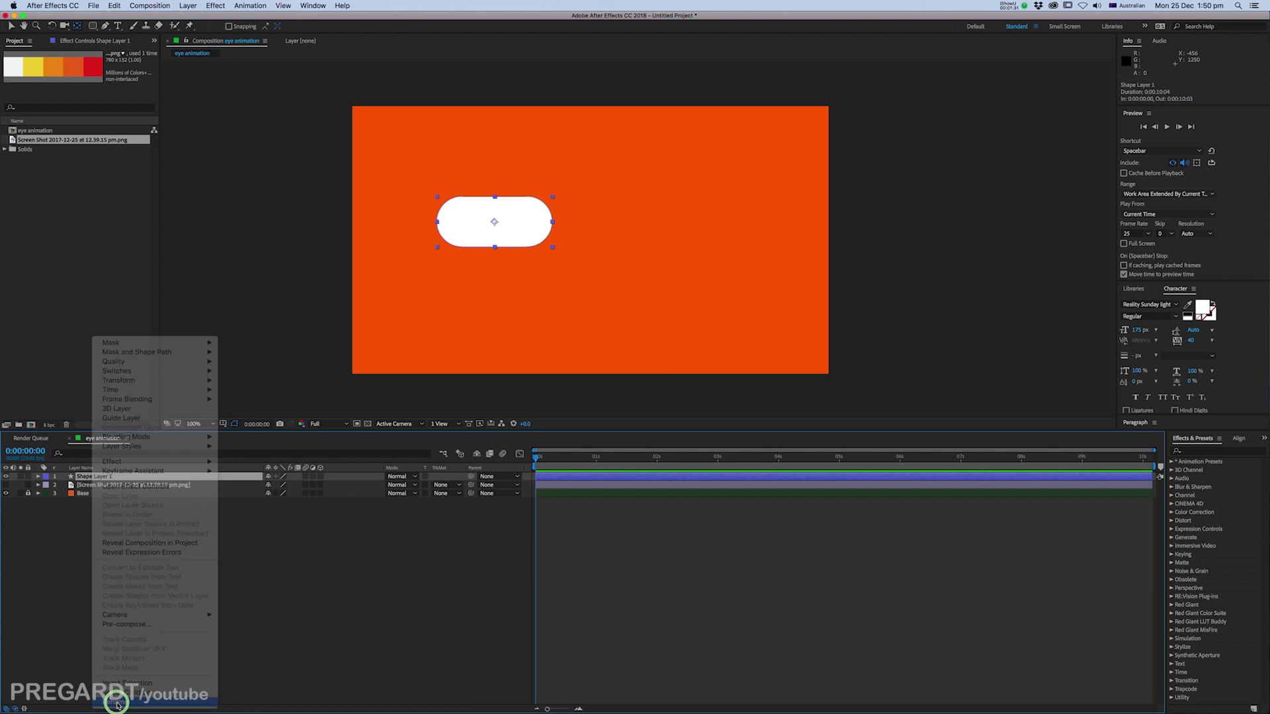
text(eye)
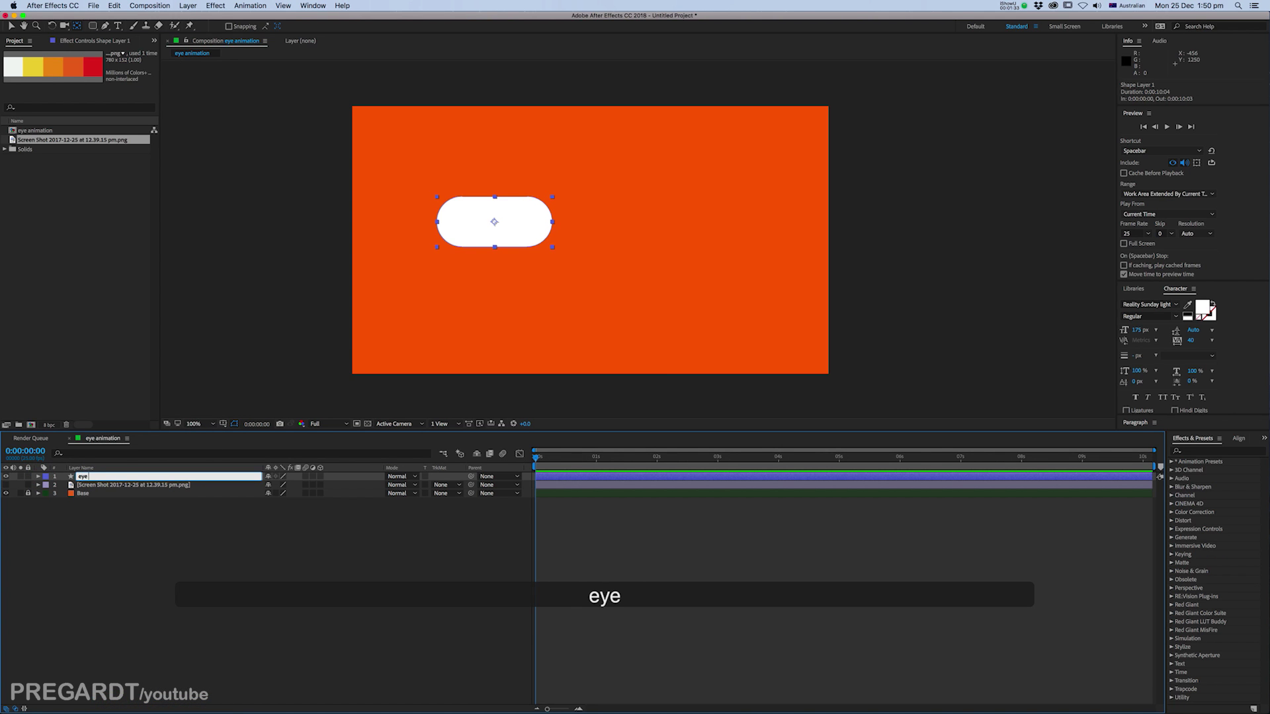
text( white)
key(Return)
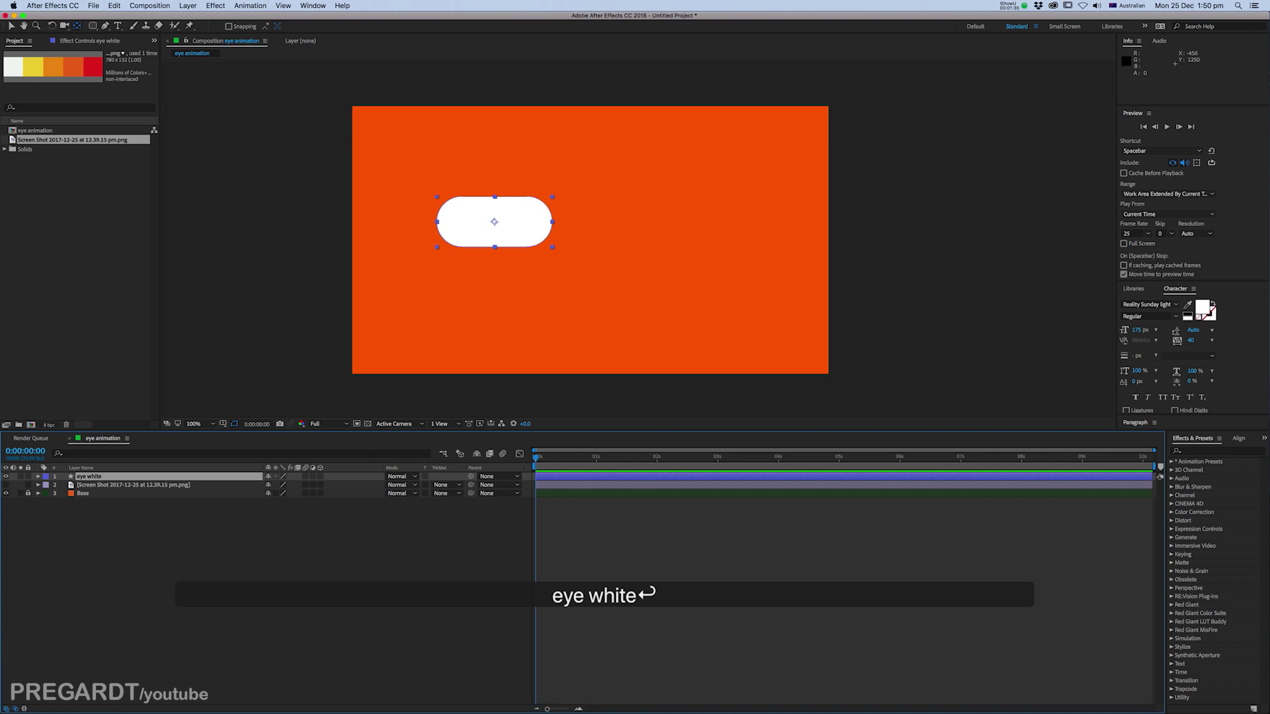
click(188, 5)
Step: Add a new shape layer with the fill colour set to black
mouse_move(227, 19)
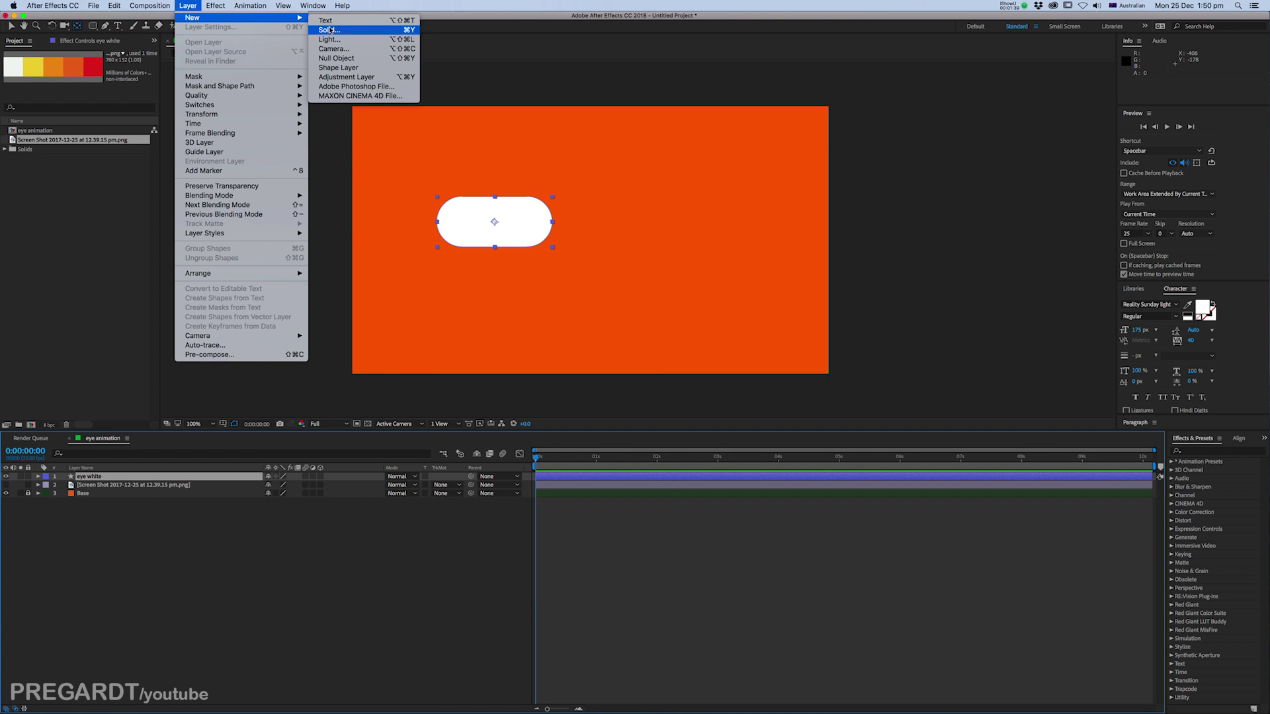
click(340, 67)
click(264, 26)
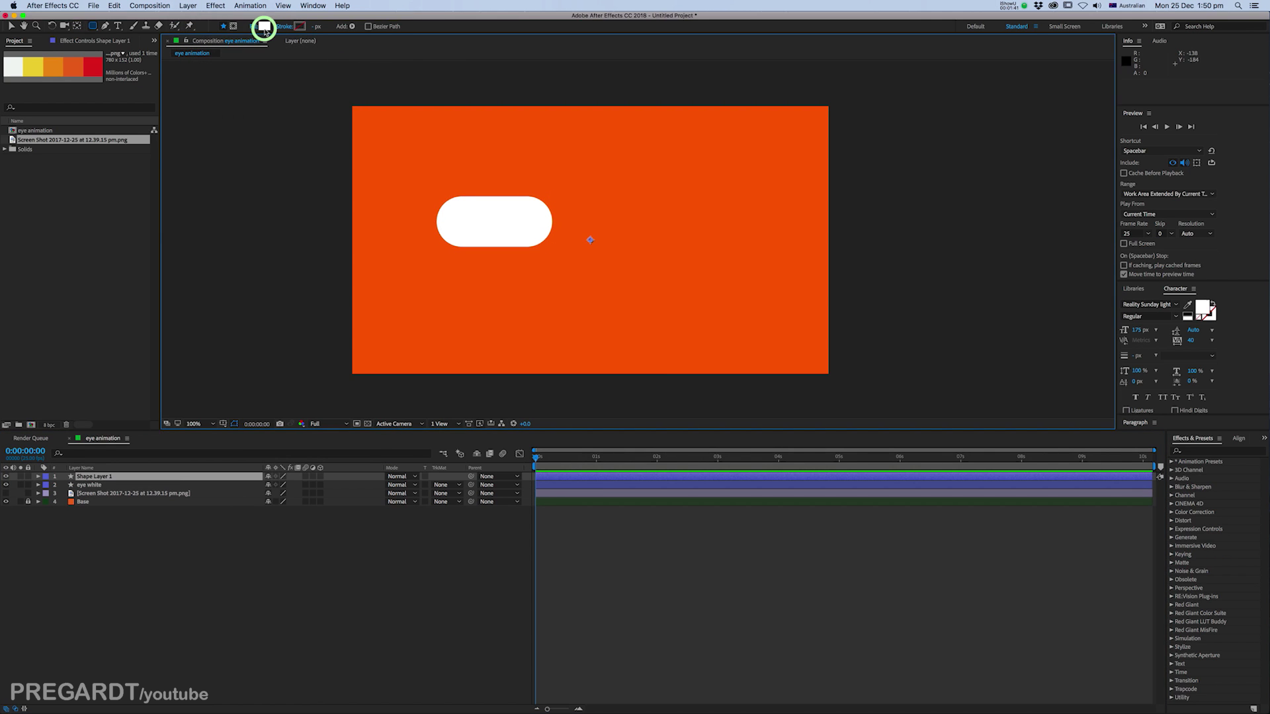
drag(147, 359, 257, 449)
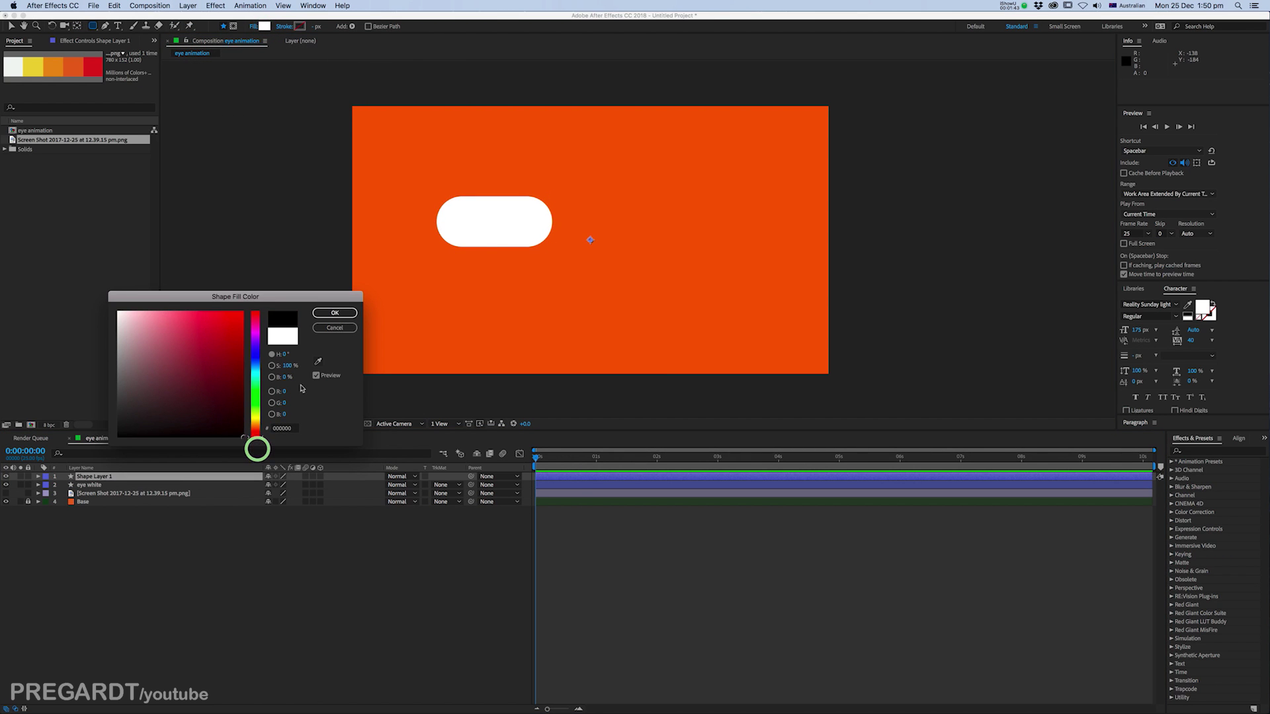
click(335, 312)
Step: Draw a black circle with the Ellipse tool over the white eye
drag(92, 26, 127, 51)
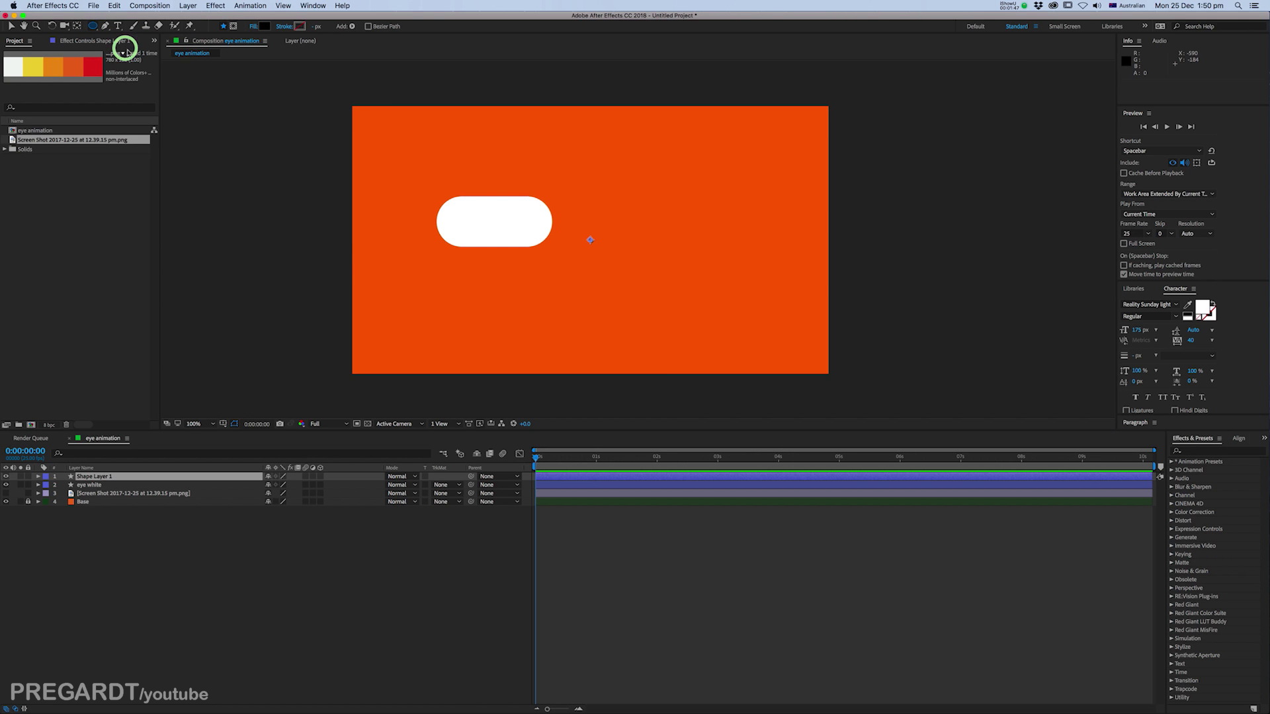
key(period)
drag(359, 241, 444, 279)
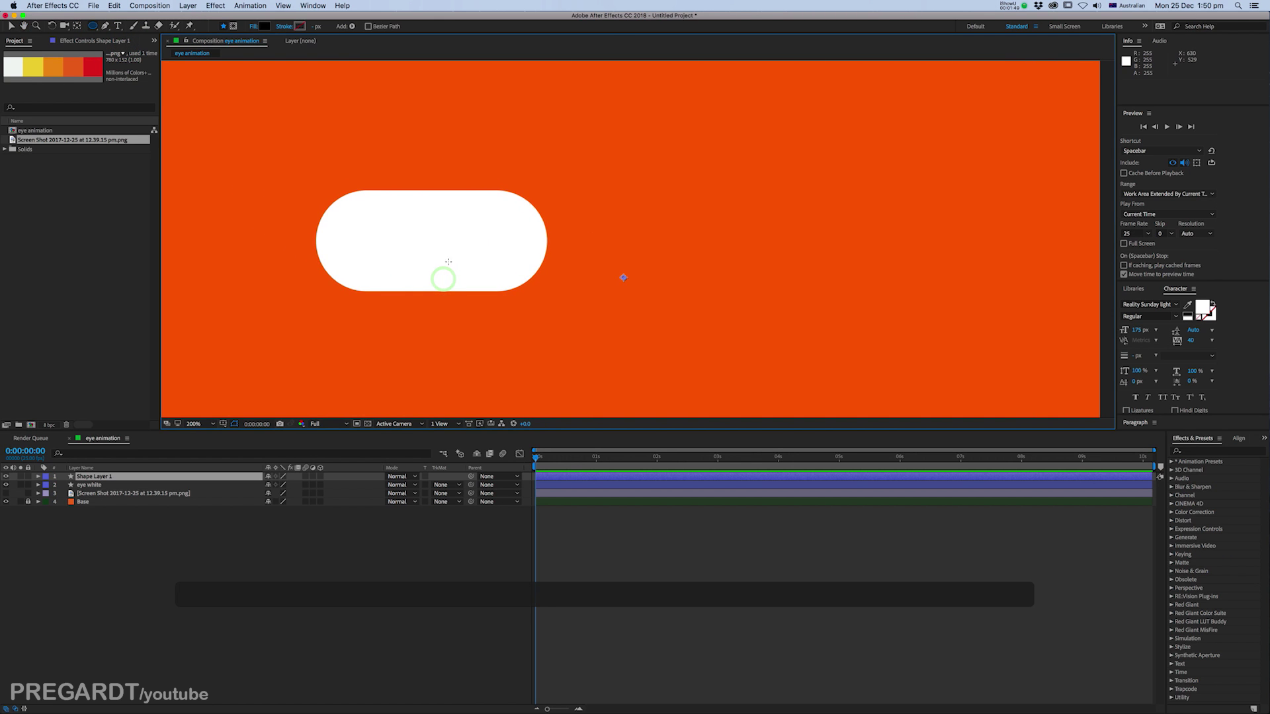
key(comma)
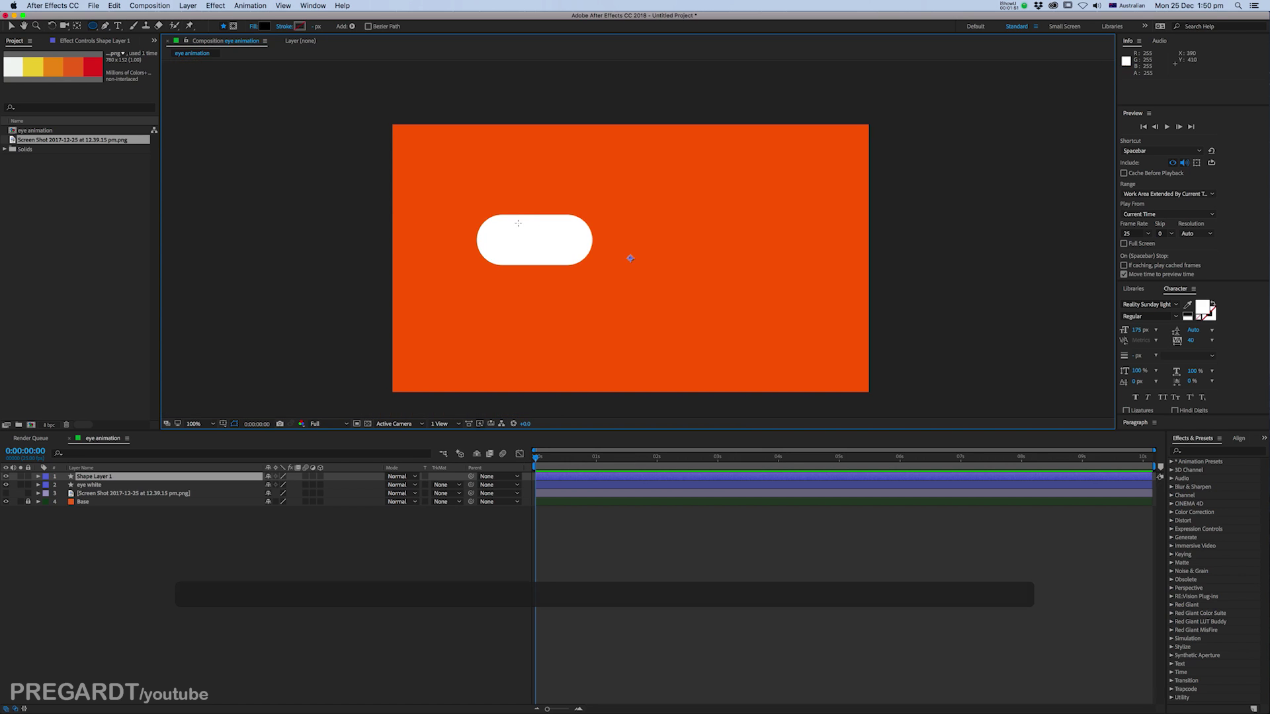
mouse_move(504, 208)
mouse_down()
mouse_move(578, 275)
mouse_move(548, 261)
mouse_up()
Step: Move the circle layer's anchor point onto the circle's centre
key(v)
click(575, 493)
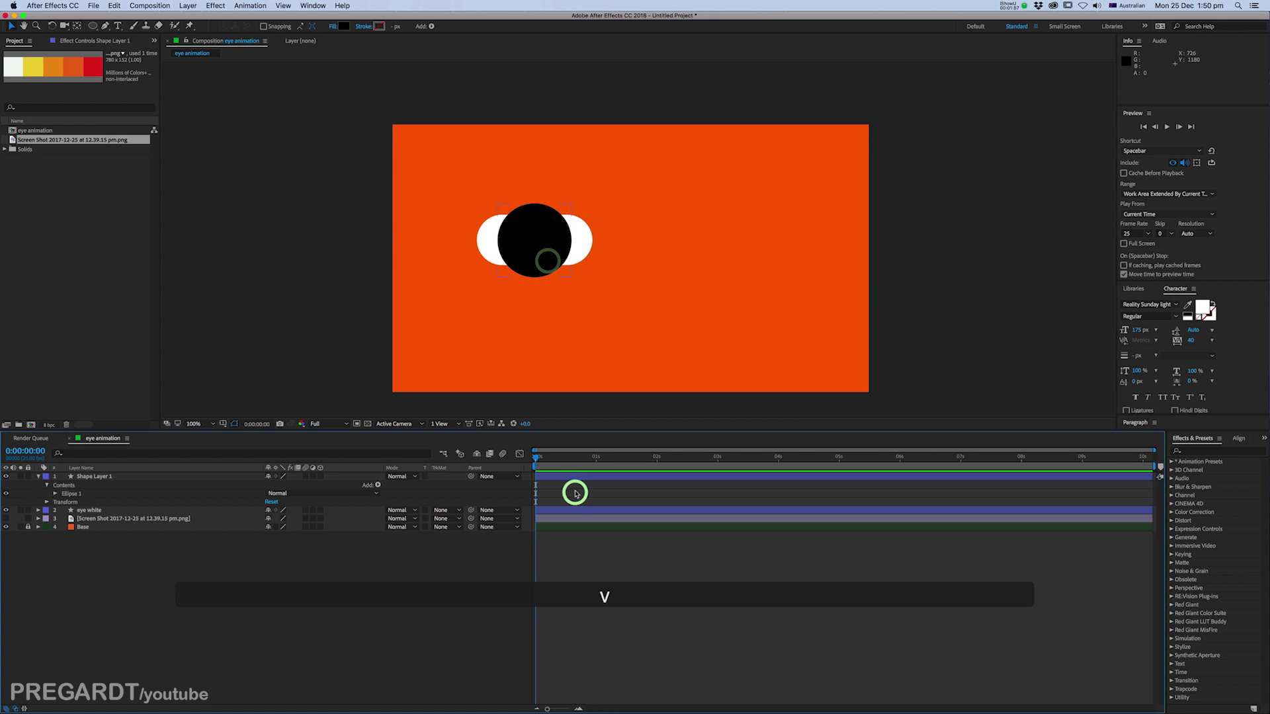
click(575, 476)
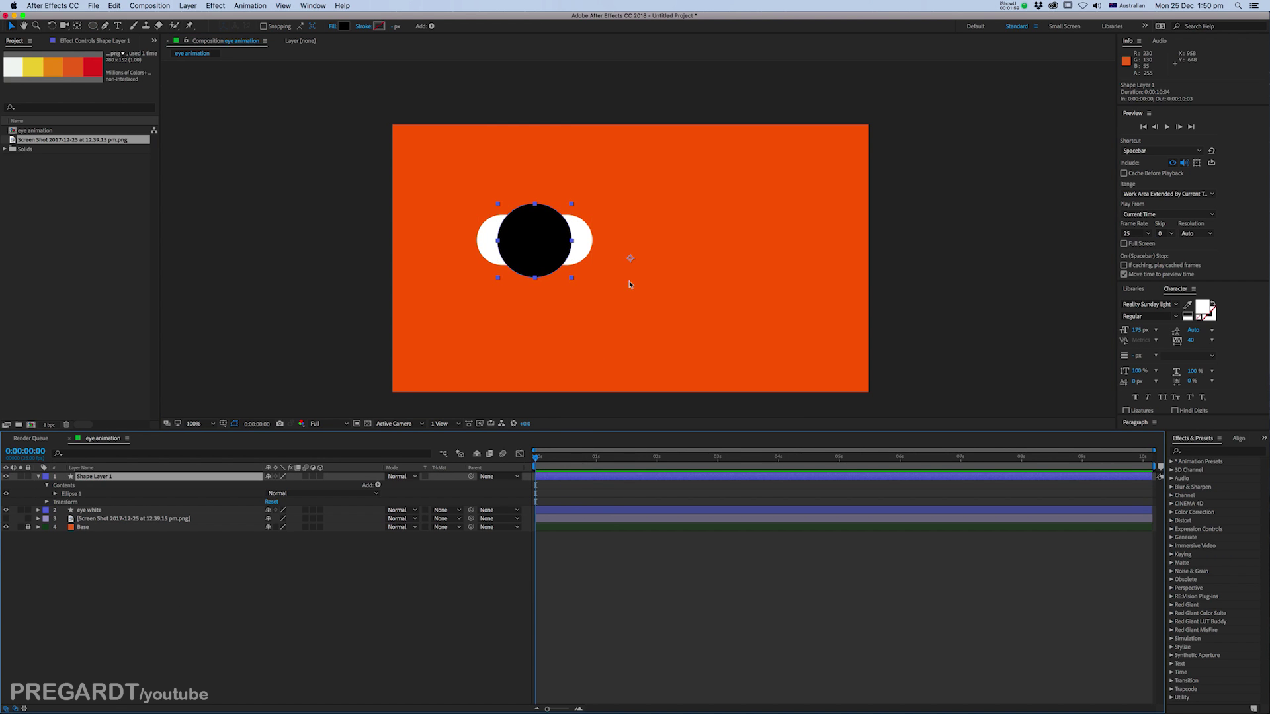
key(y)
drag(632, 258, 535, 241)
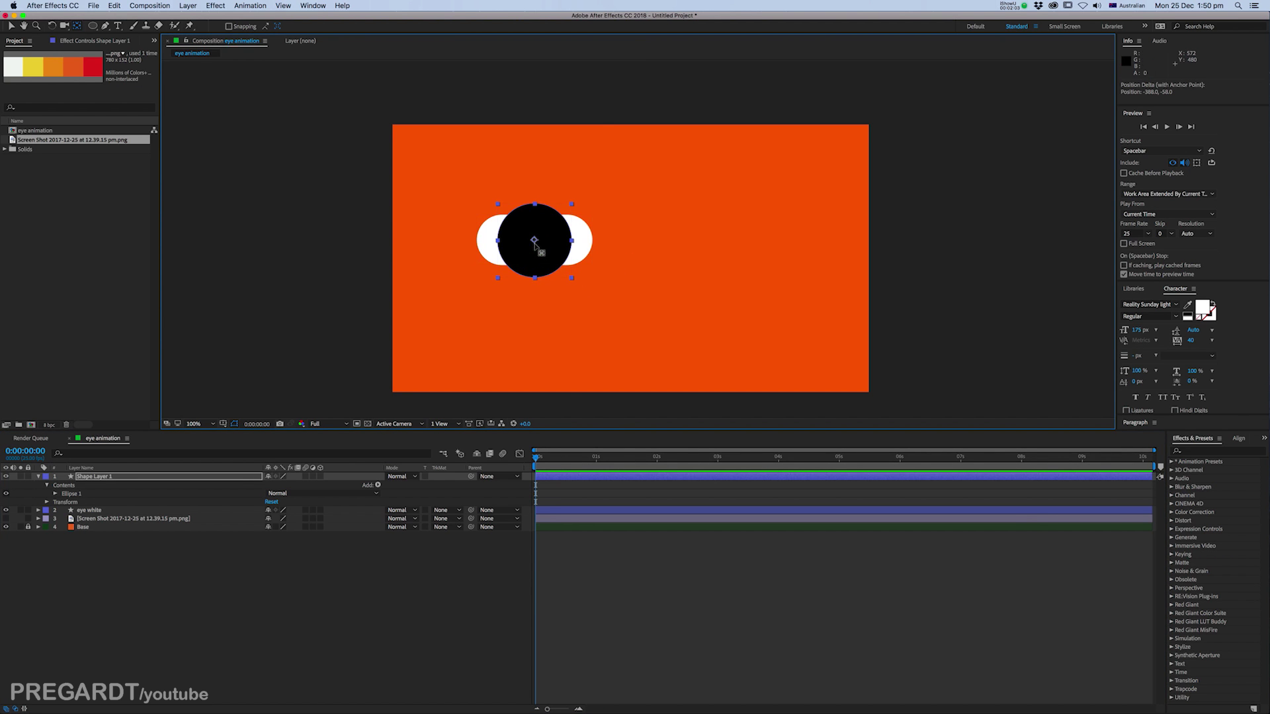
Step: Rename the black circle's layer to 'pupil'
click(572, 488)
right_click(86, 476)
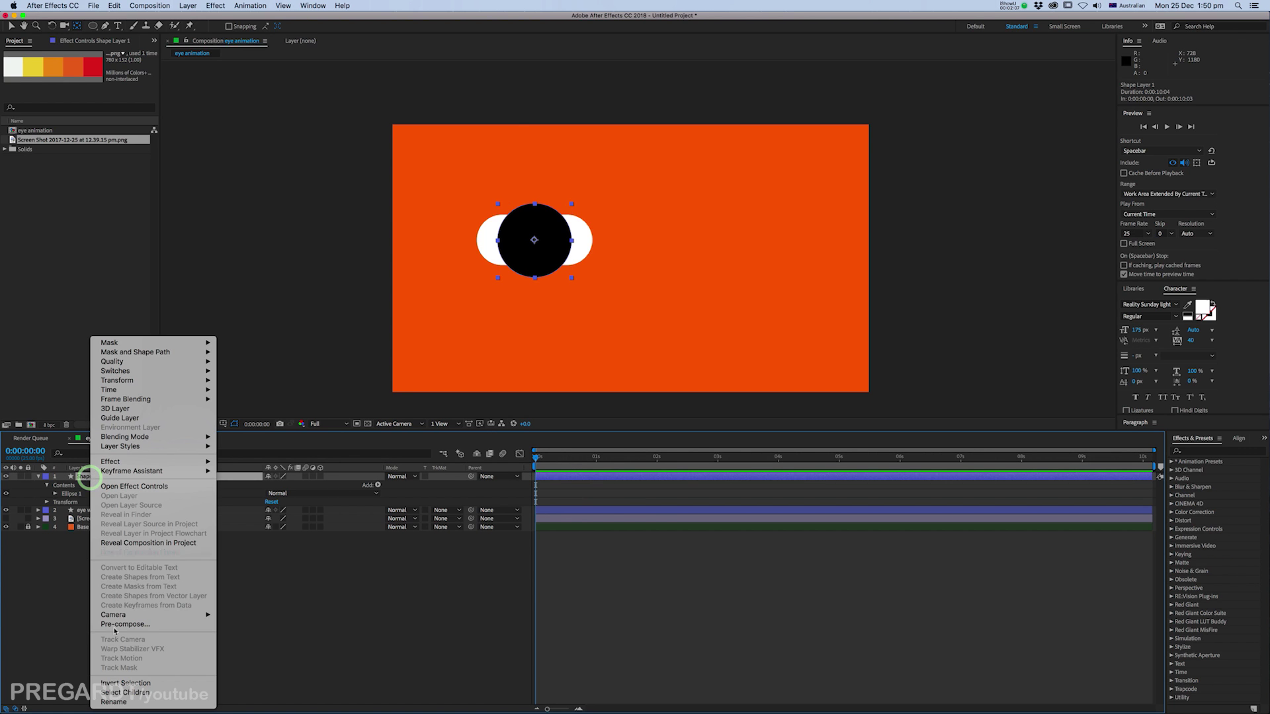
click(114, 702)
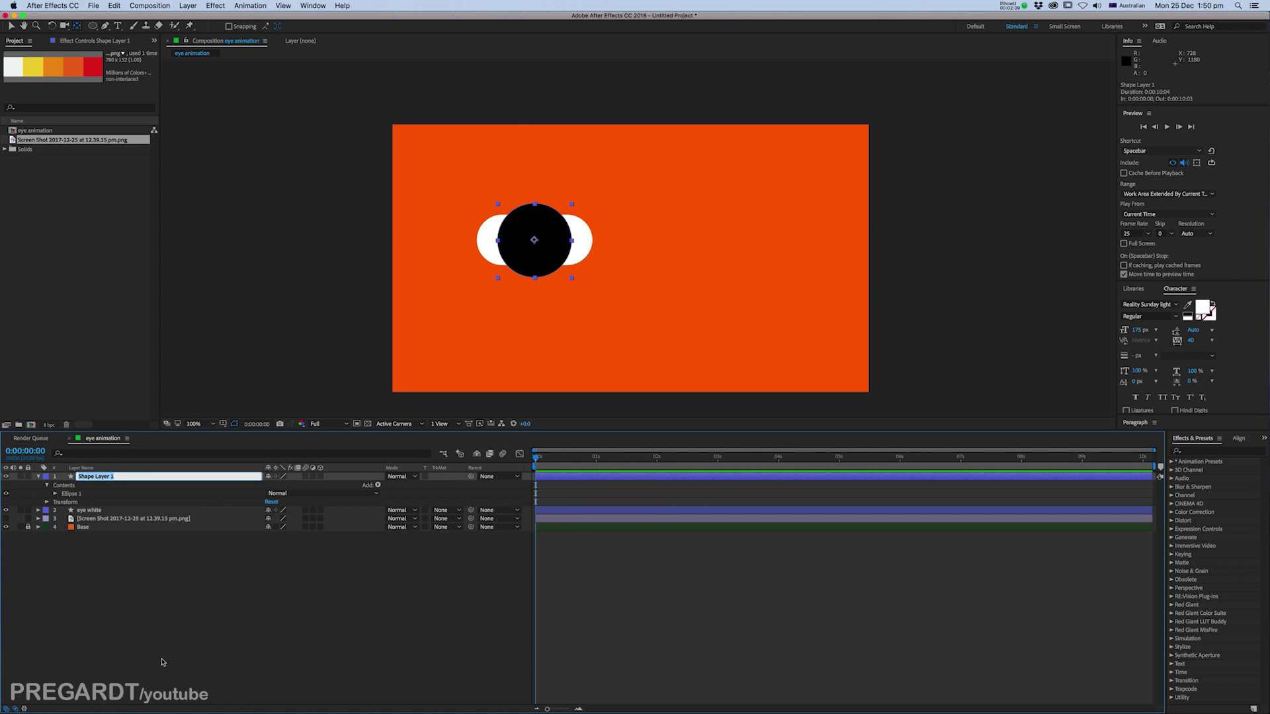
text(pupil)
key(Return)
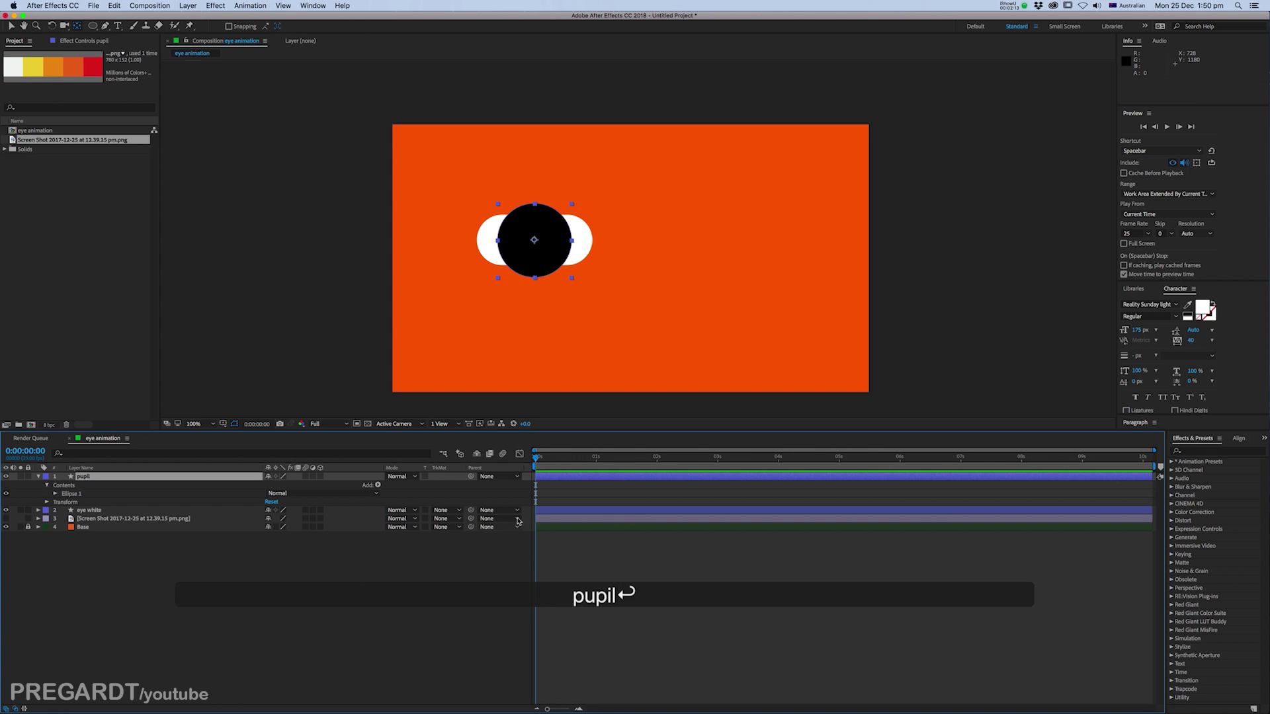
Step: Move pupil below eye white and set its track matte to Alpha Matte 'eye white'
click(37, 476)
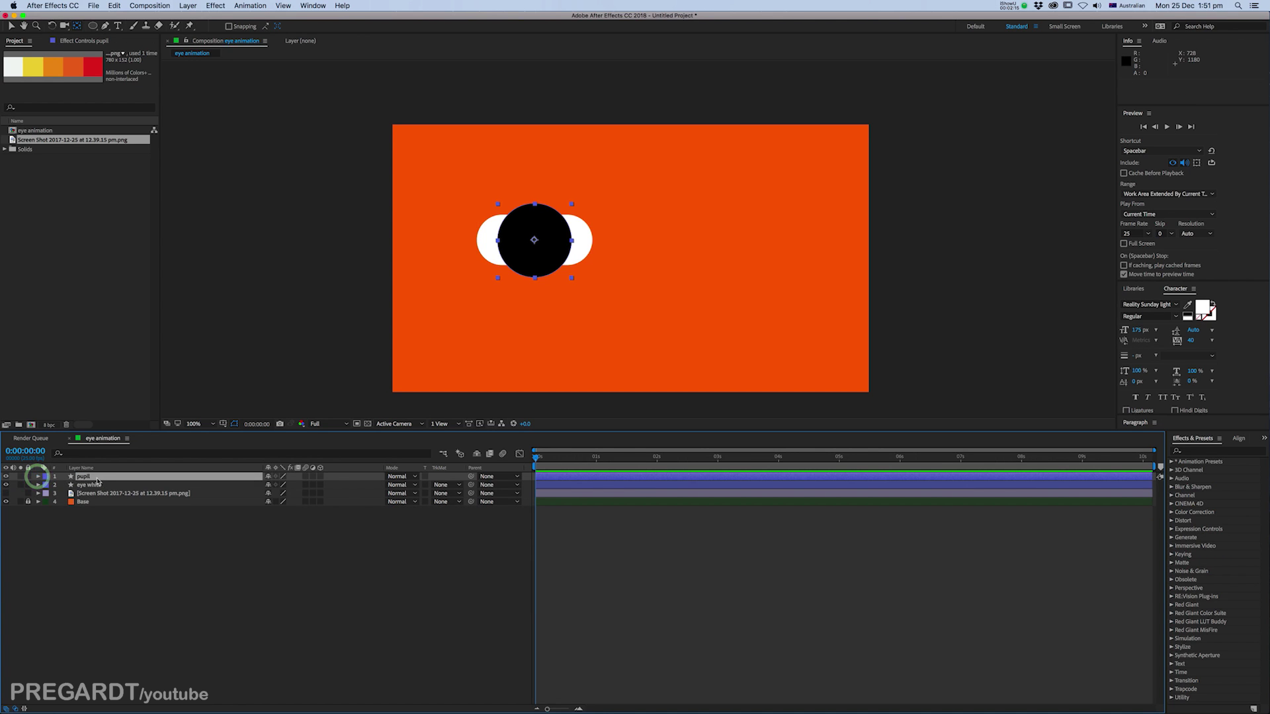
click(110, 517)
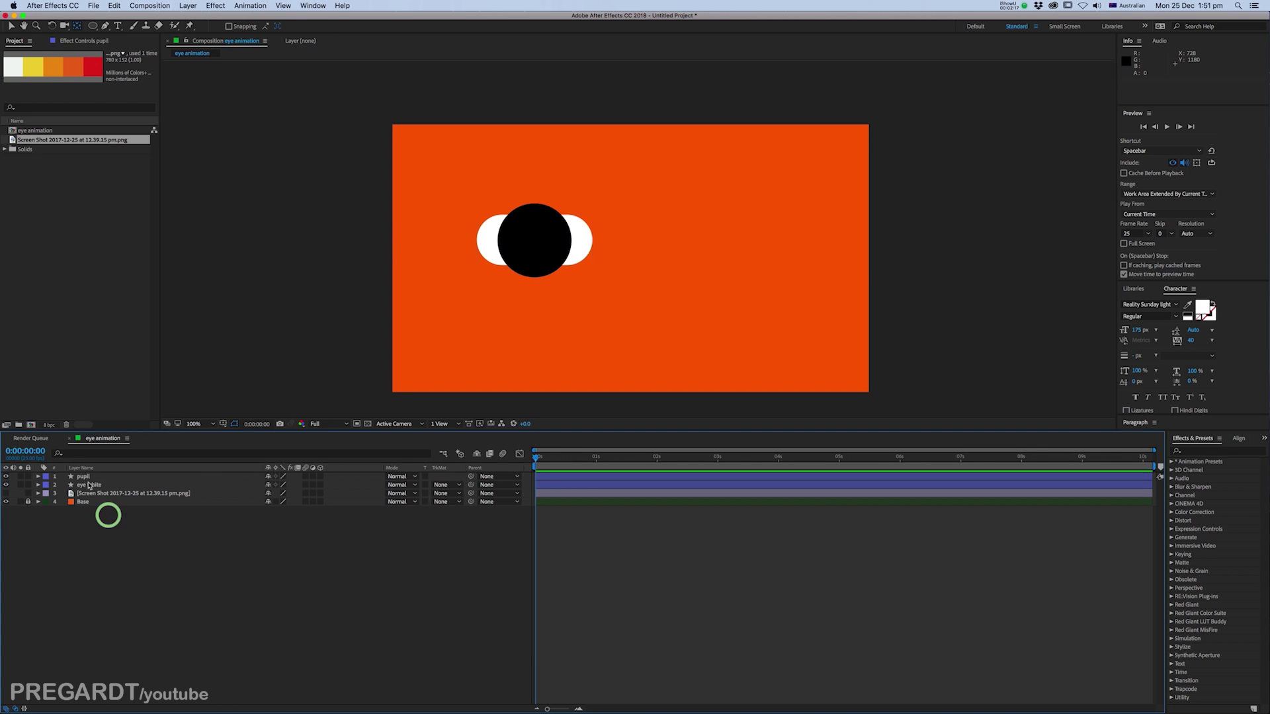
drag(84, 477, 90, 486)
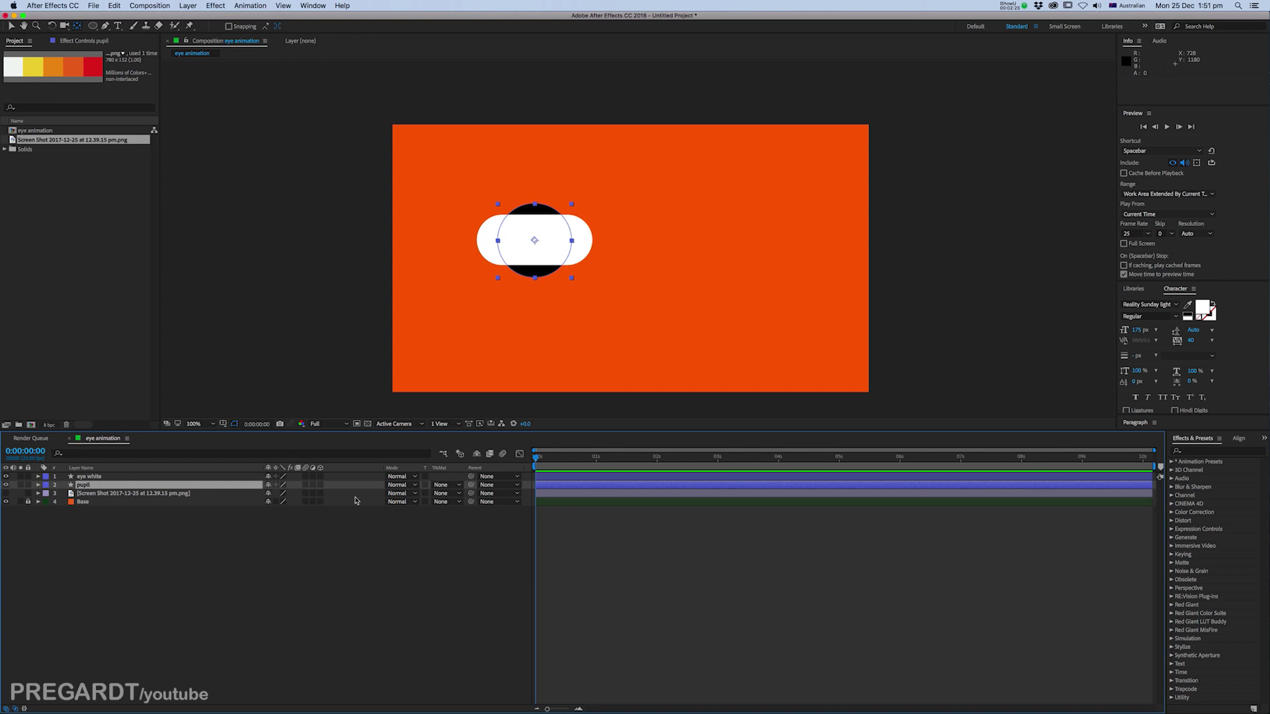
click(443, 486)
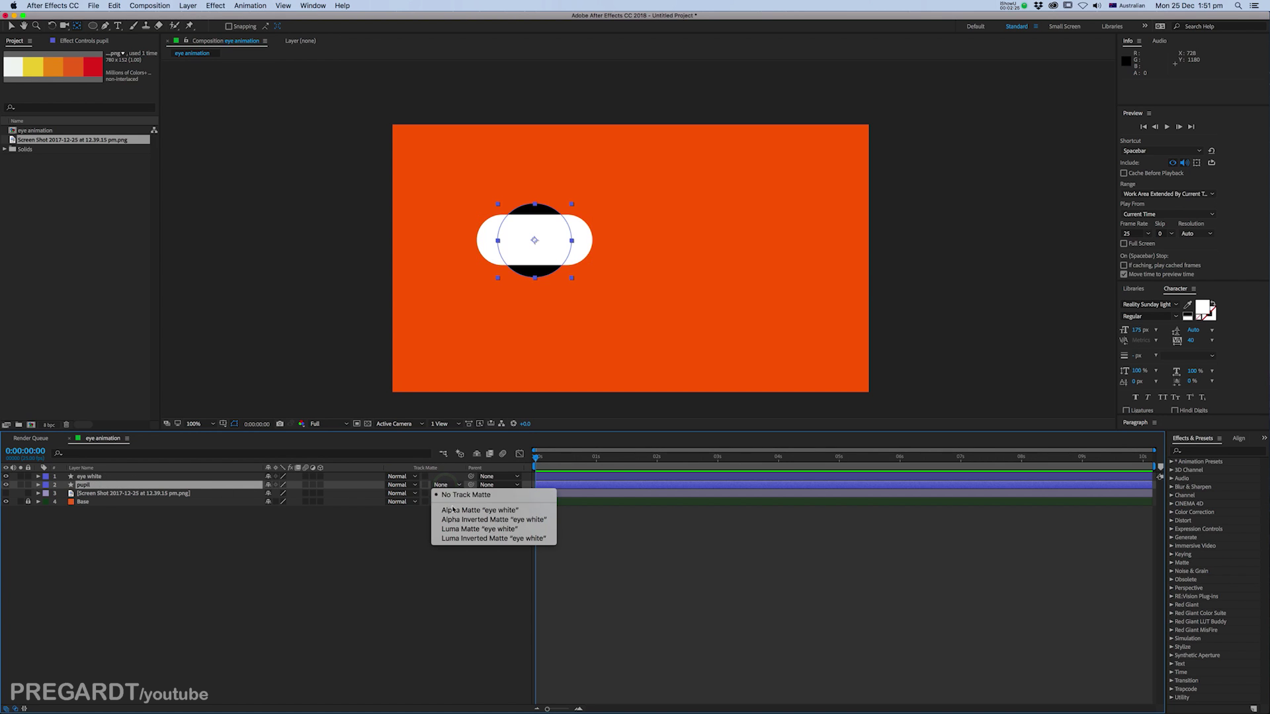
click(450, 511)
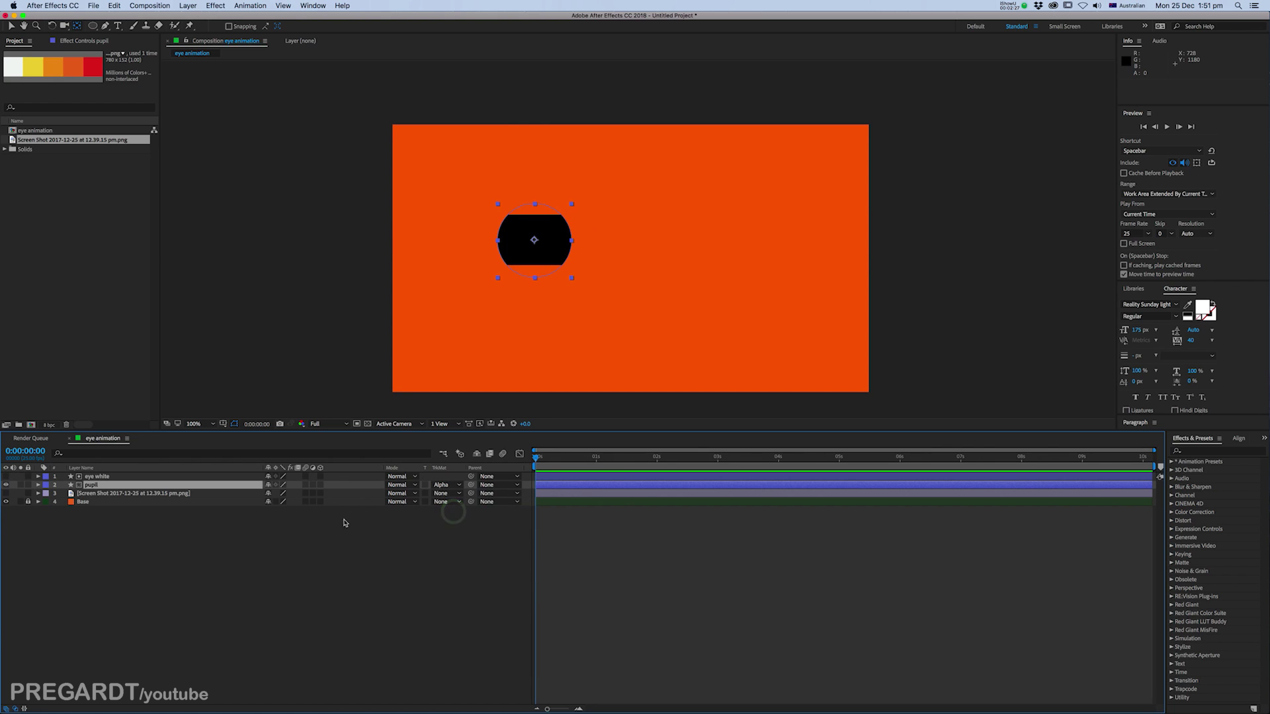
click(151, 523)
Step: Duplicate eye white as 'eye white 2', move it below pupil, and make it visible
click(99, 476)
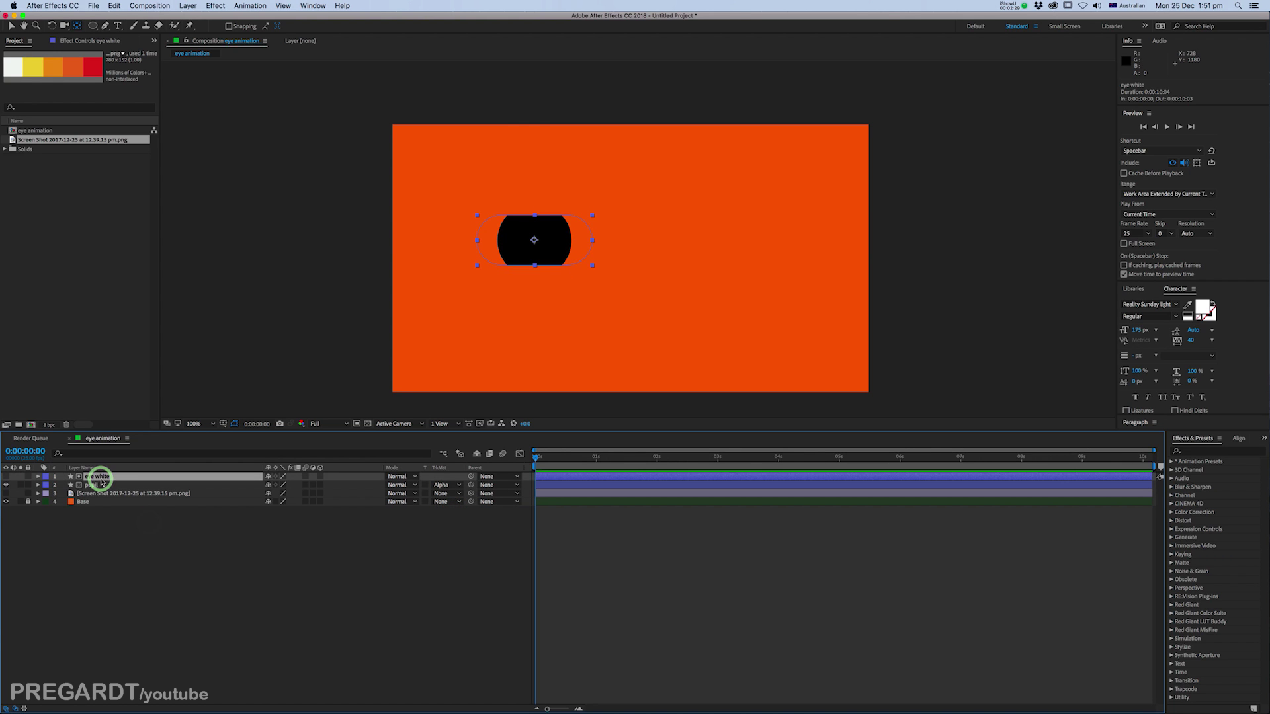
key(super+c)
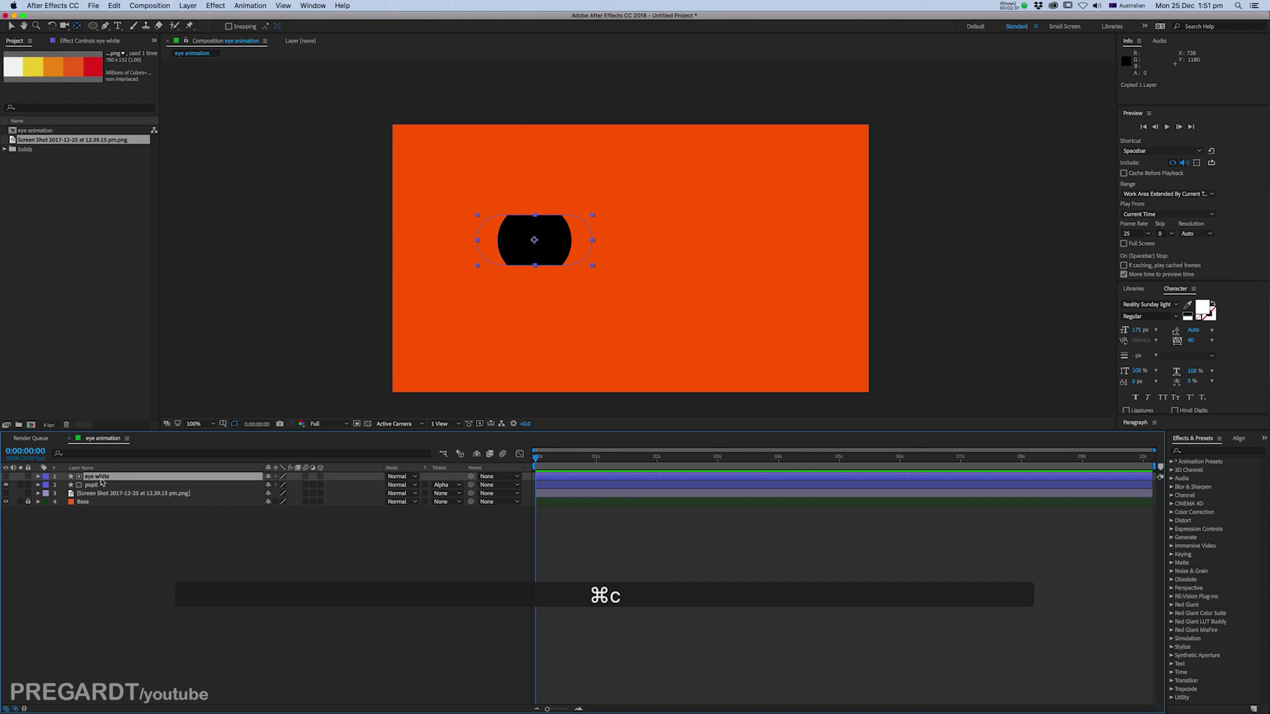
key(super+v)
drag(93, 479, 98, 497)
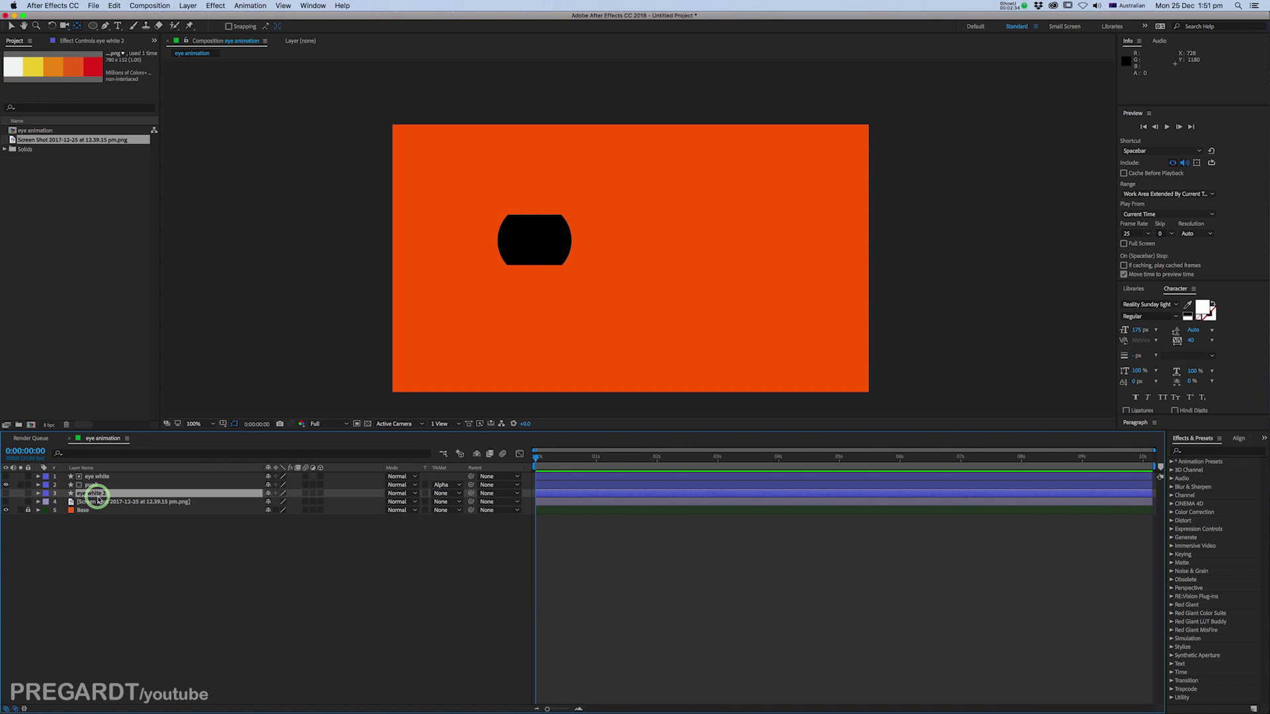
click(7, 494)
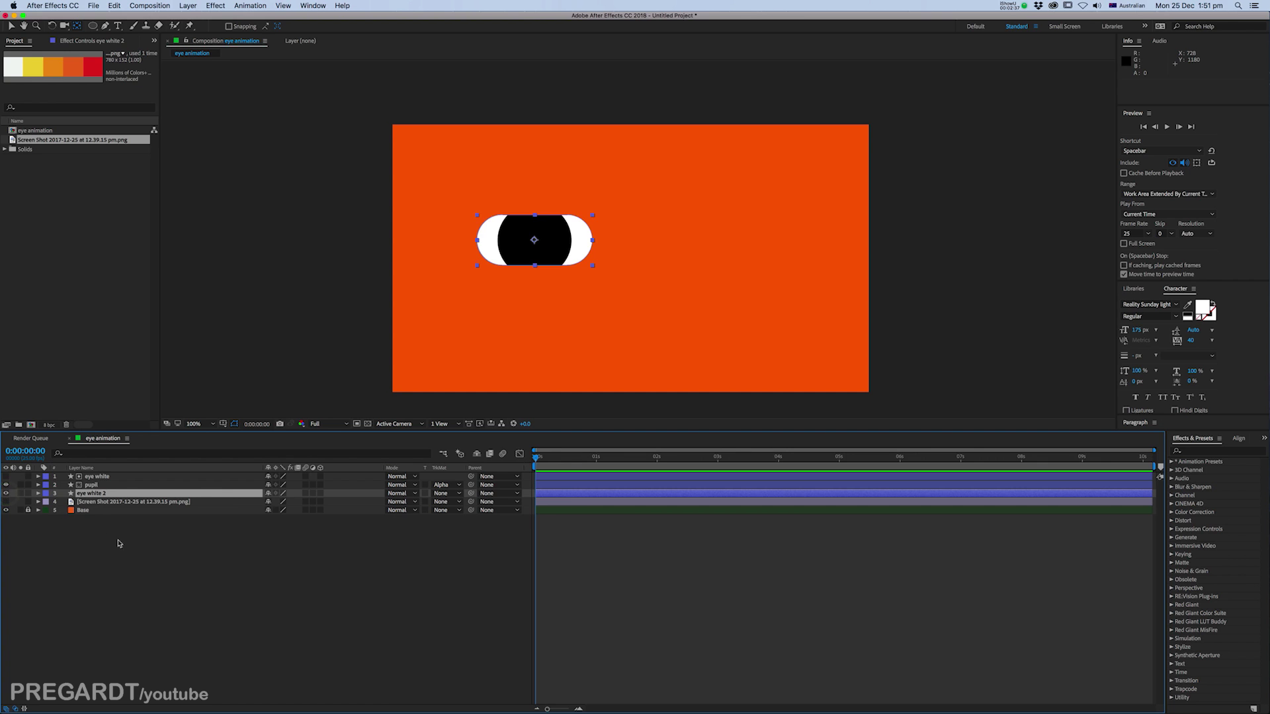
click(118, 541)
Step: Test-move the pupil inside the eye, then undo to recentre it
click(92, 485)
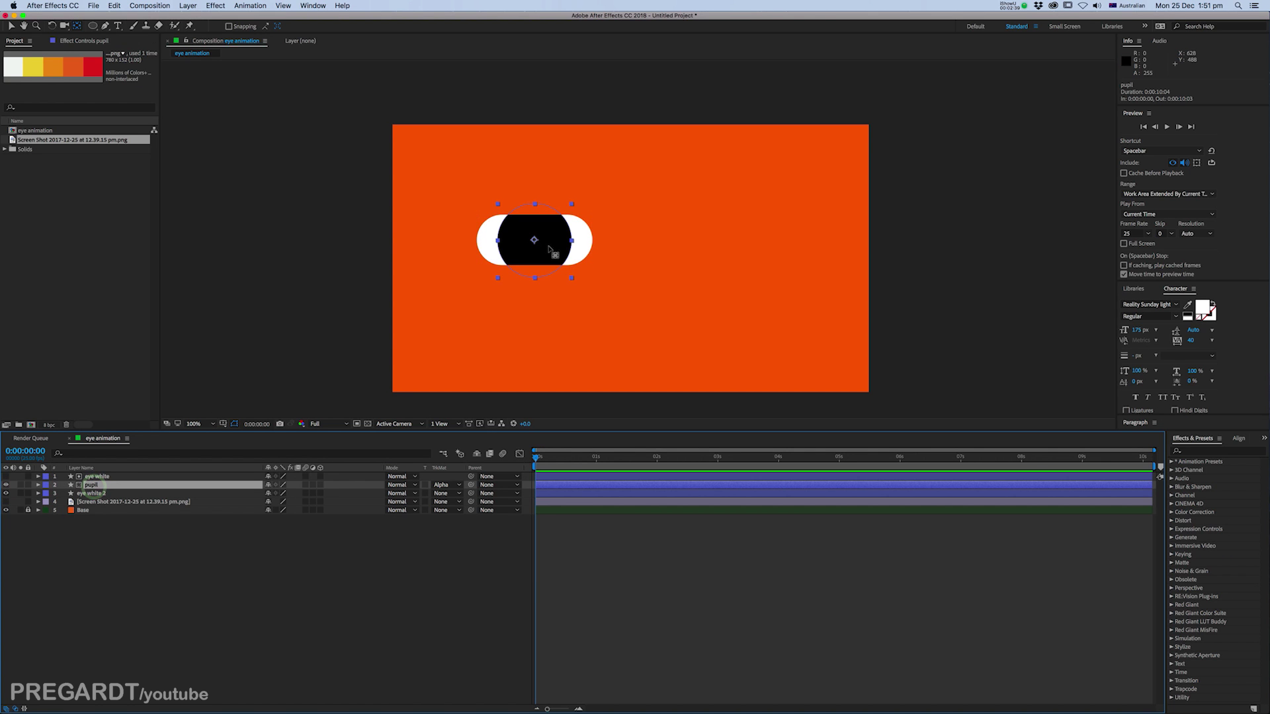
key(v)
mouse_move(549, 250)
mouse_down()
mouse_move(567, 252)
mouse_move(507, 249)
mouse_move(582, 248)
mouse_move(522, 235)
mouse_move(549, 260)
mouse_move(558, 249)
mouse_up()
key(super+z)
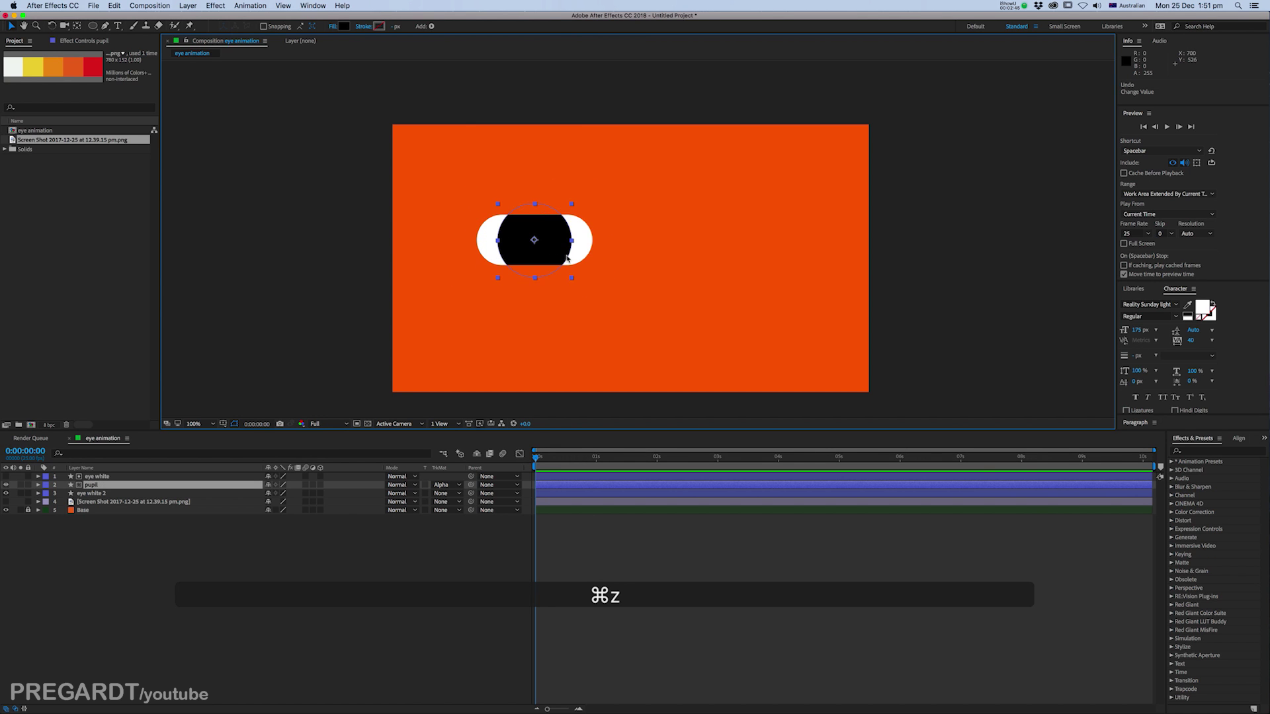
Step: Pick-whip the 'eye white' layer's parent to 'eye white 2'
click(101, 476)
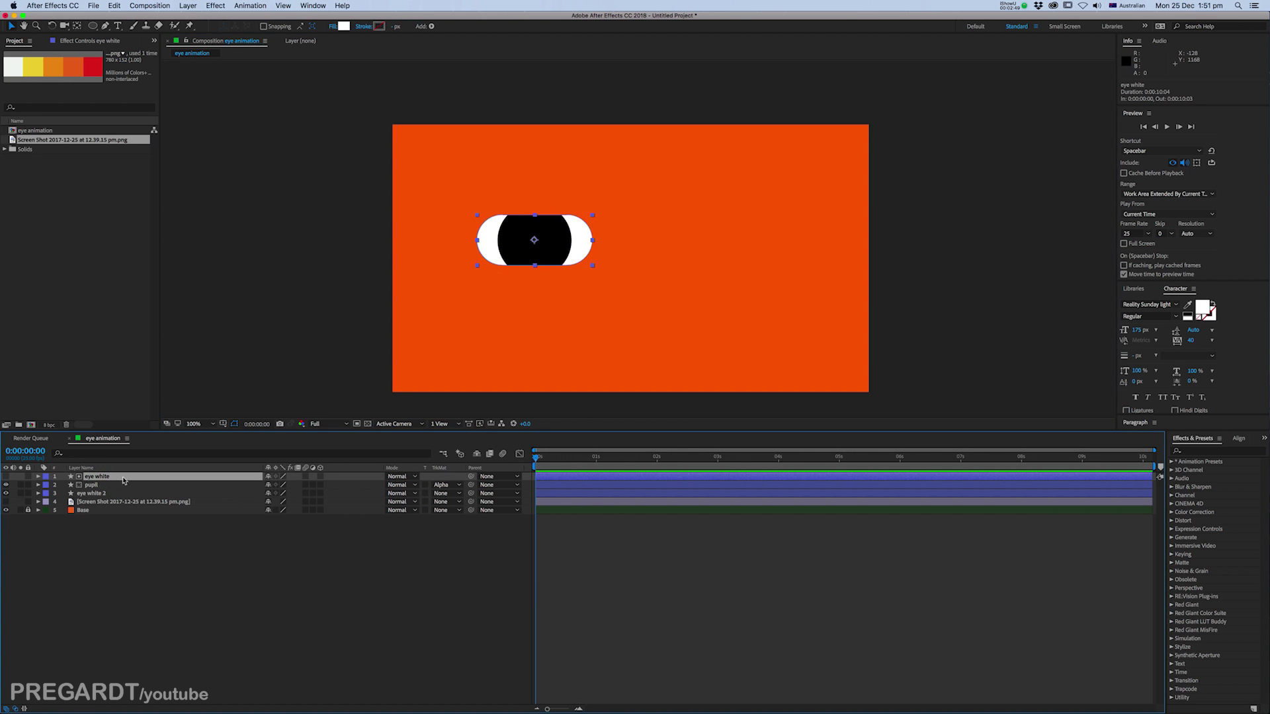
drag(472, 480, 99, 497)
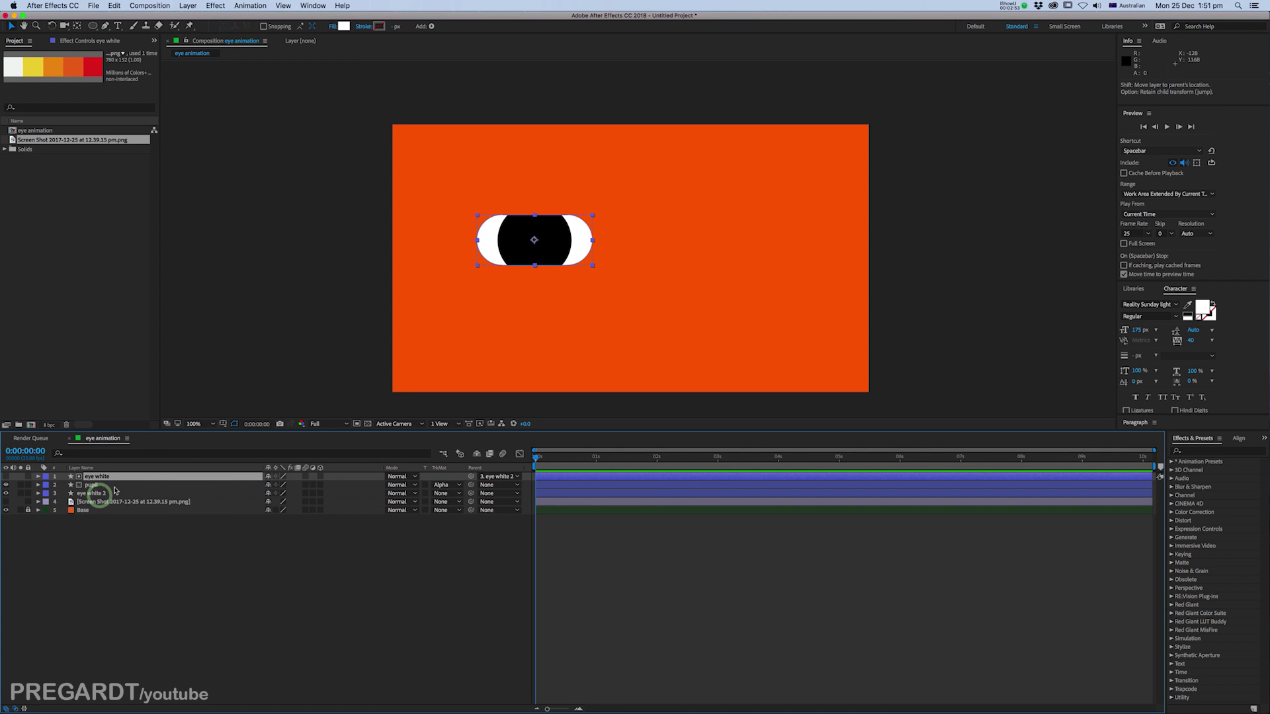
right_click(168, 470)
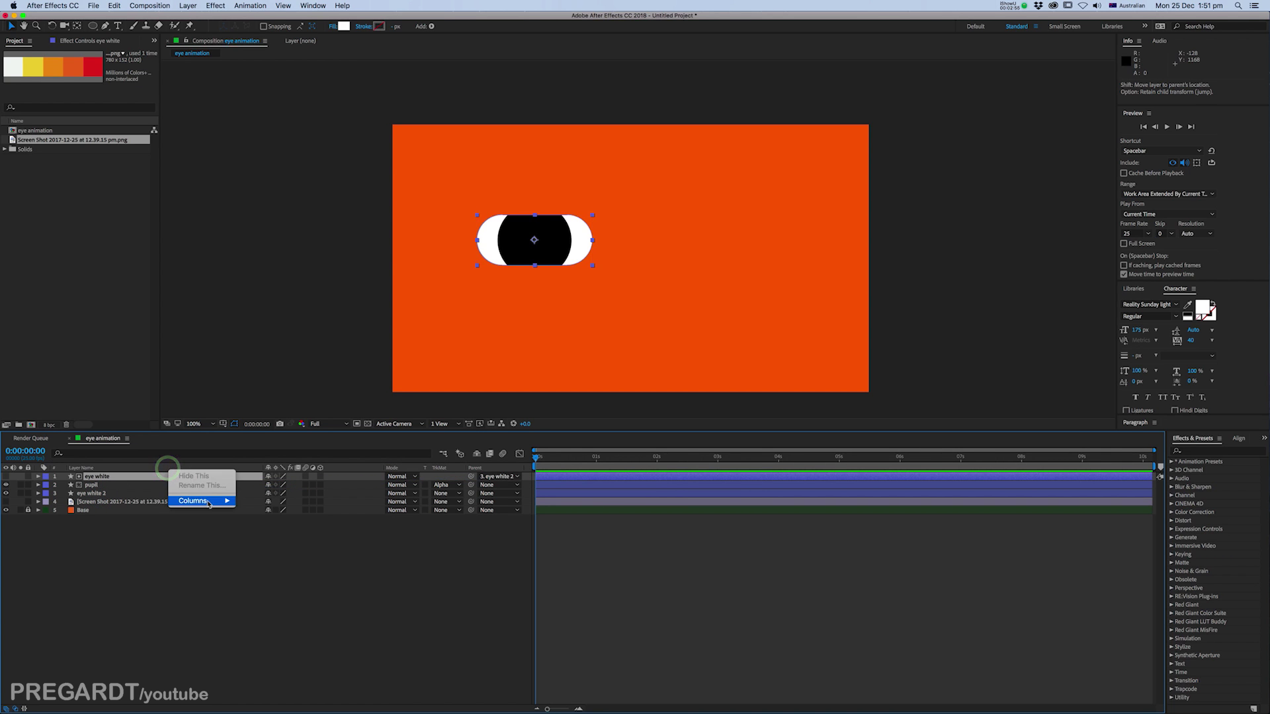
mouse_move(198, 500)
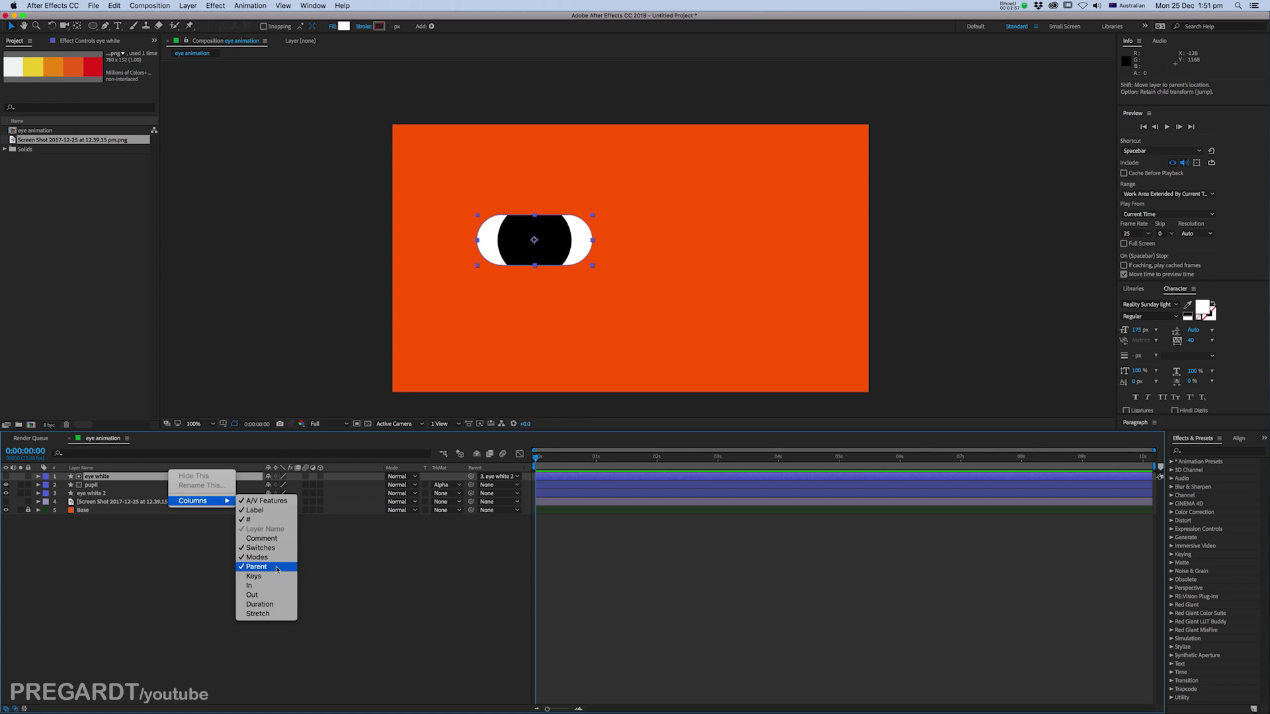
click(180, 549)
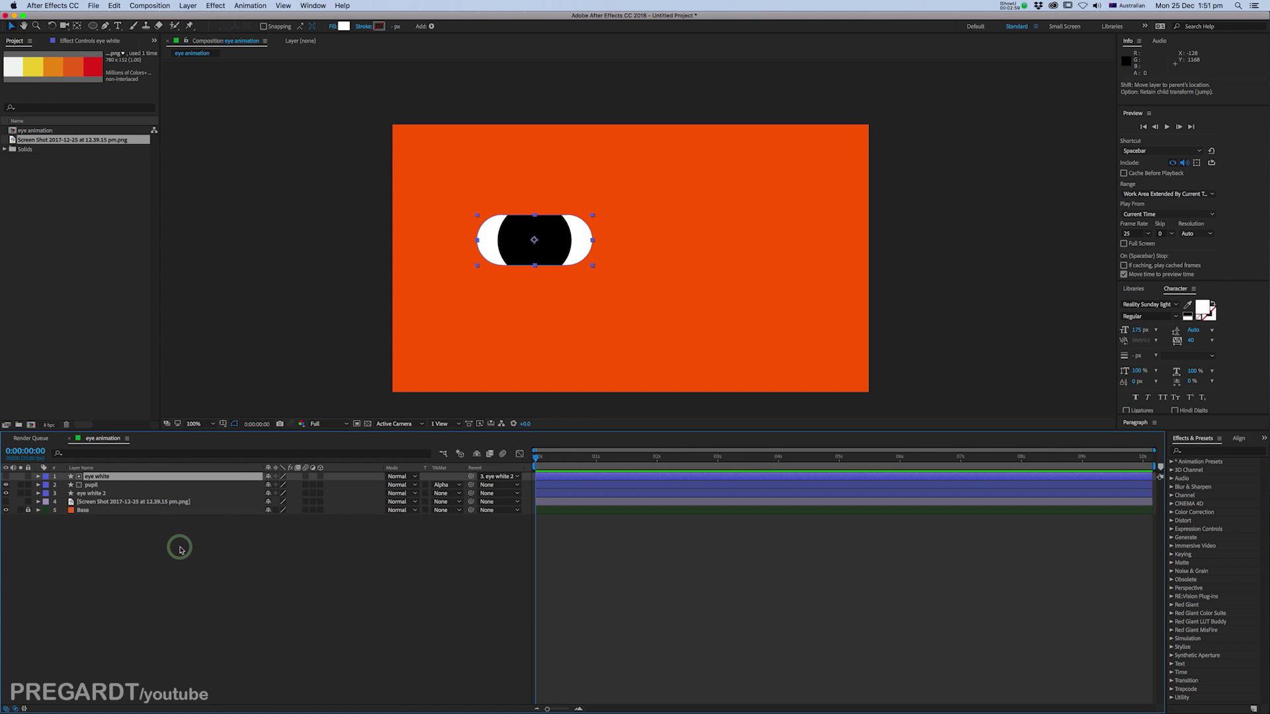
click(180, 549)
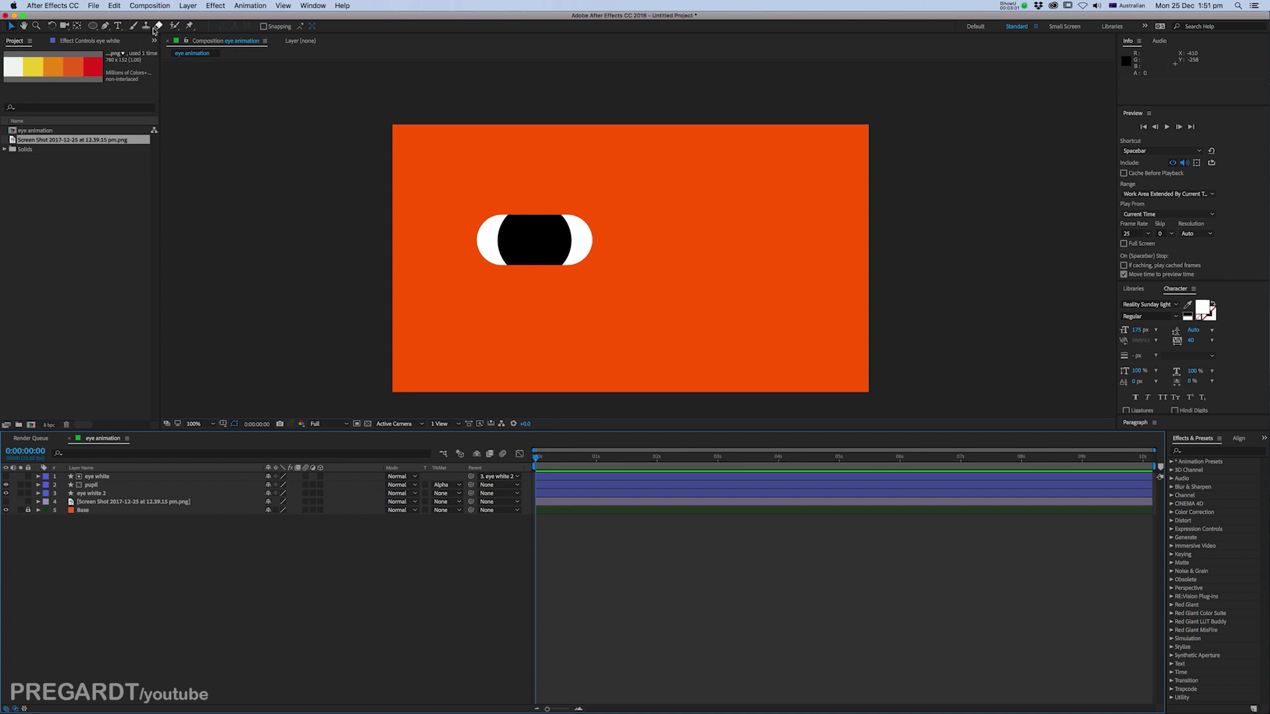
Step: Add a new shape layer with no fill and a dark red-brown stroke colour
click(189, 7)
mouse_move(219, 18)
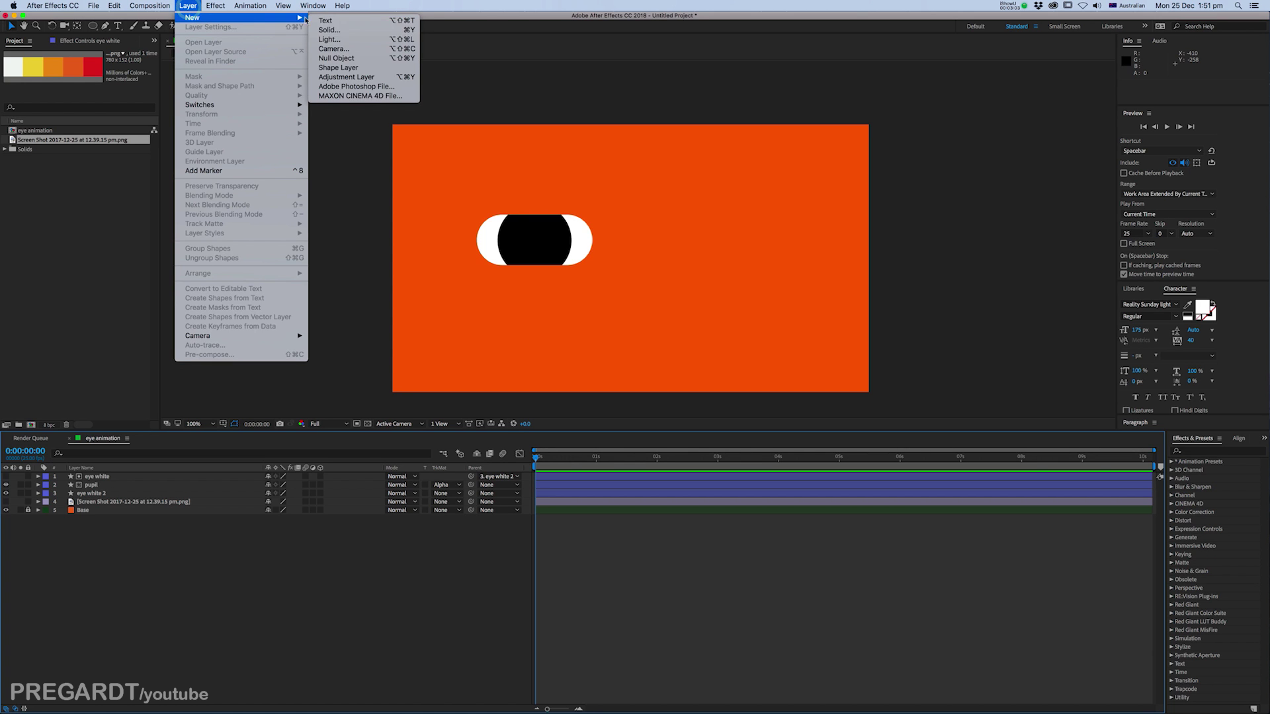
click(350, 68)
scroll(348, 68, up, 2)
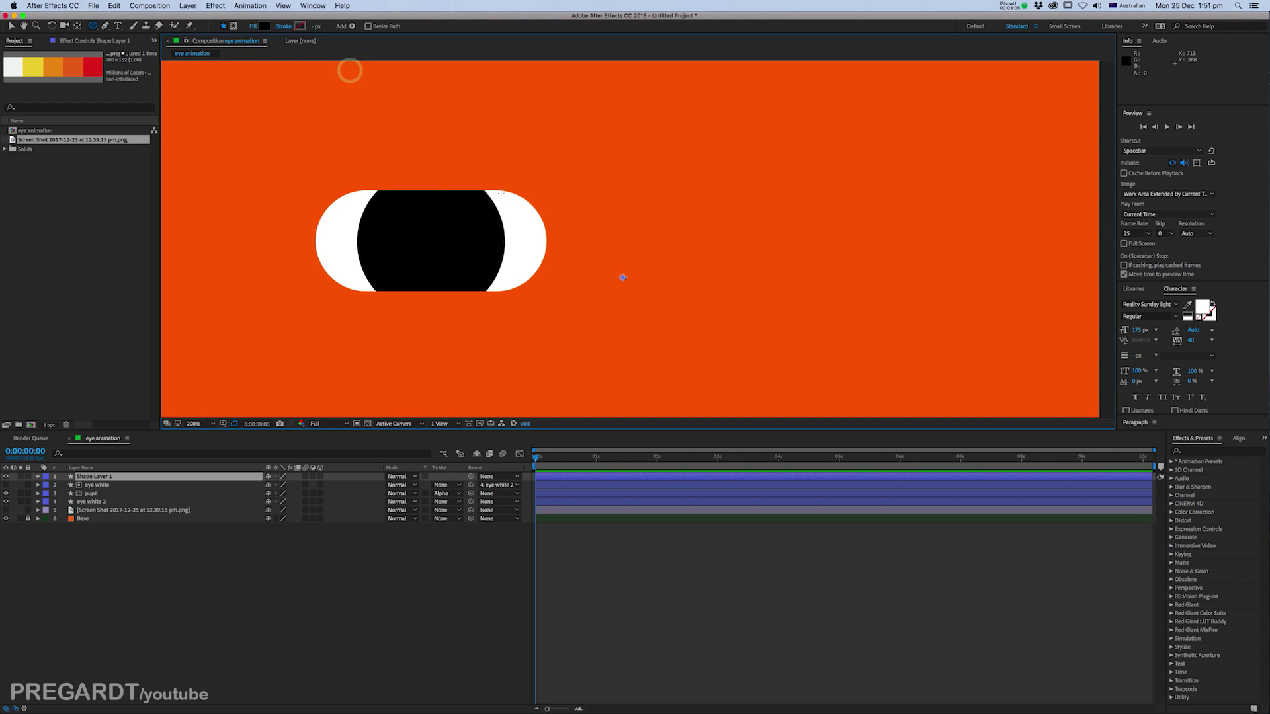
key(q)
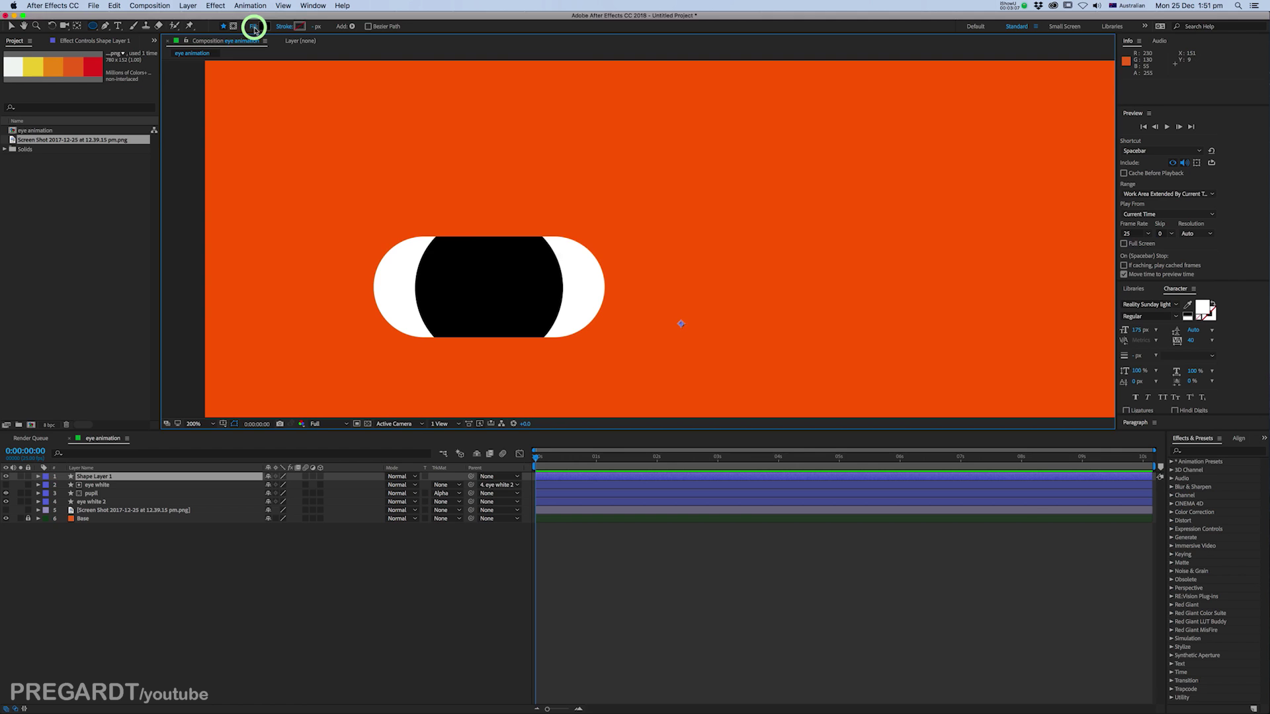
click(254, 29)
click(508, 162)
click(583, 217)
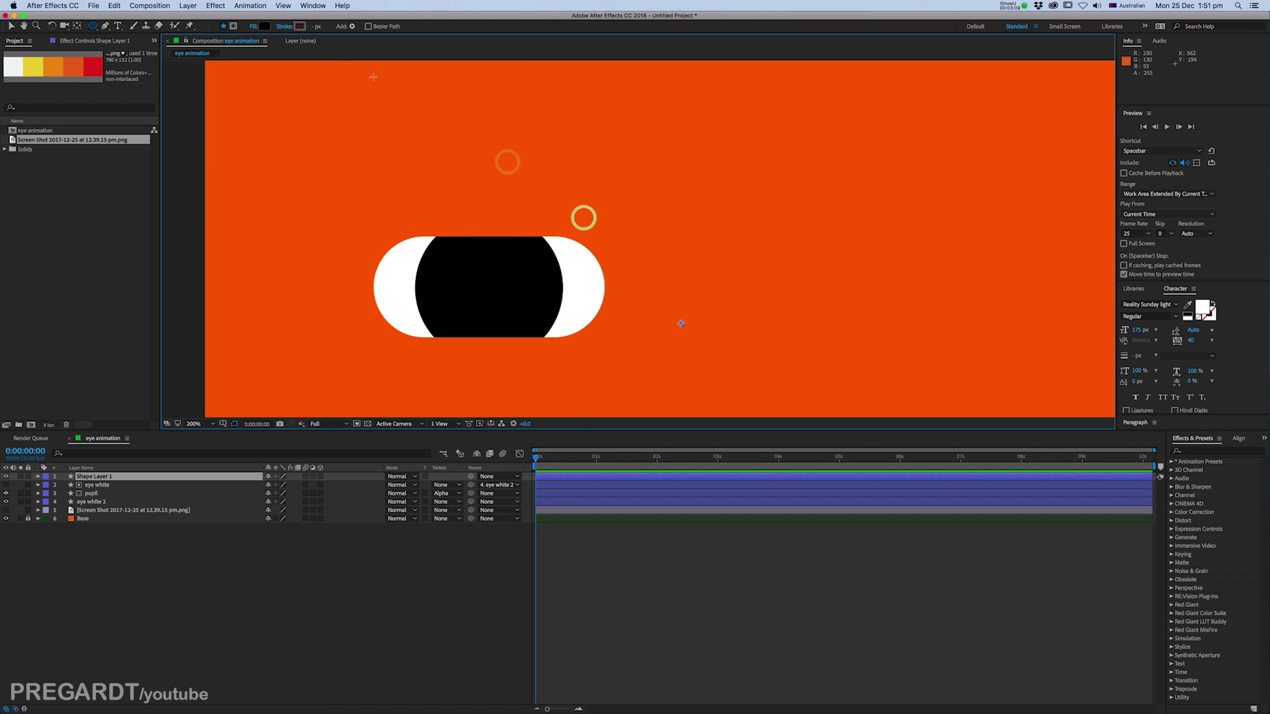
click(299, 26)
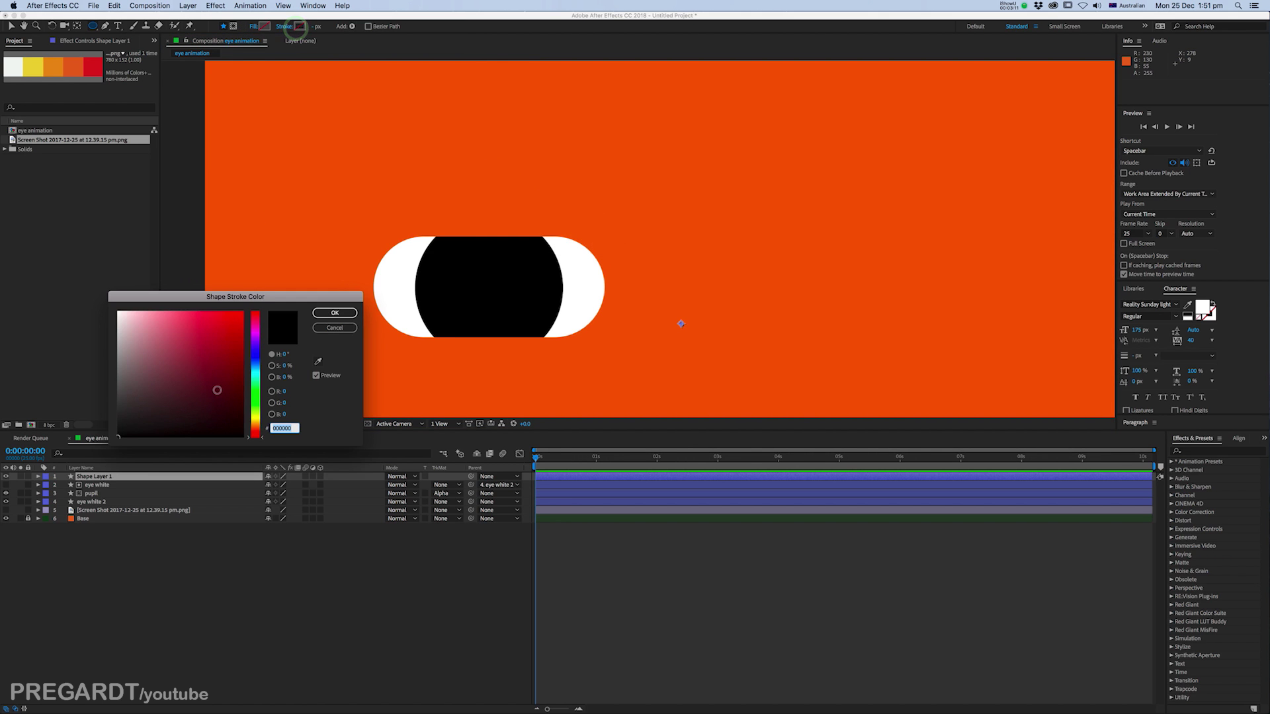
click(257, 431)
drag(245, 406, 245, 395)
click(334, 314)
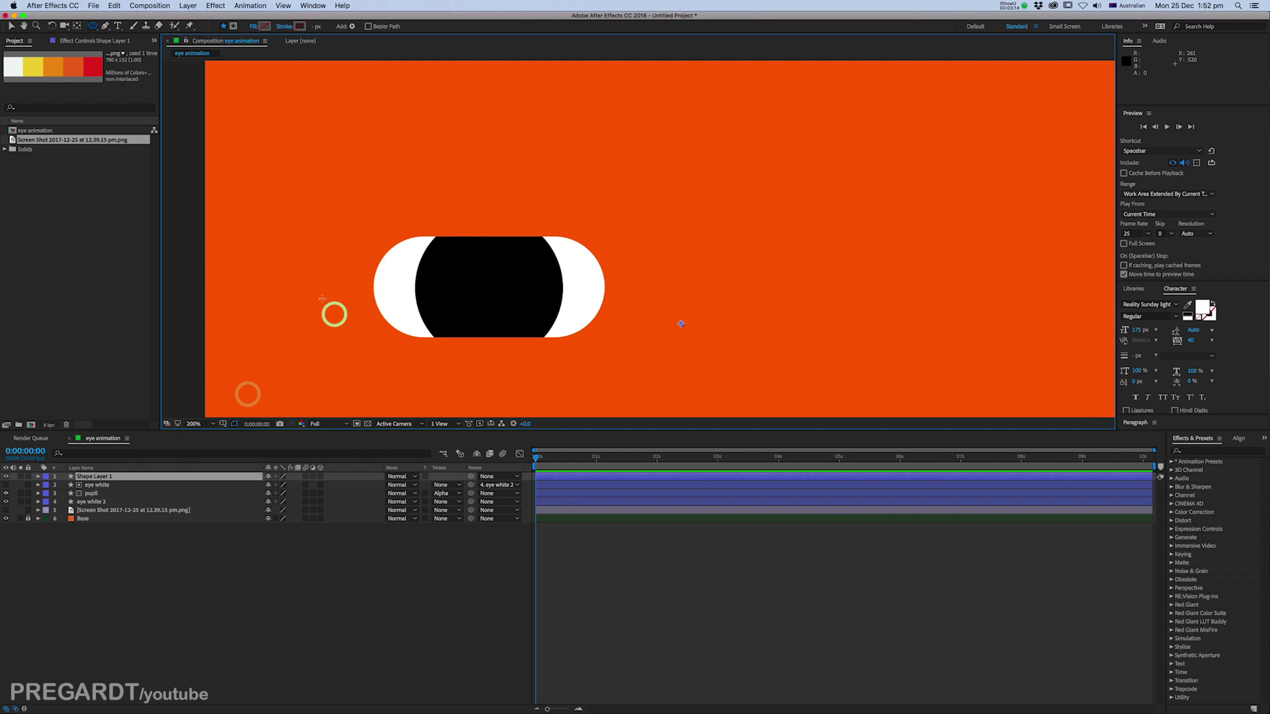
Step: Draw a three-point curved eyebrow path with the Pen tool above the eye
click(105, 28)
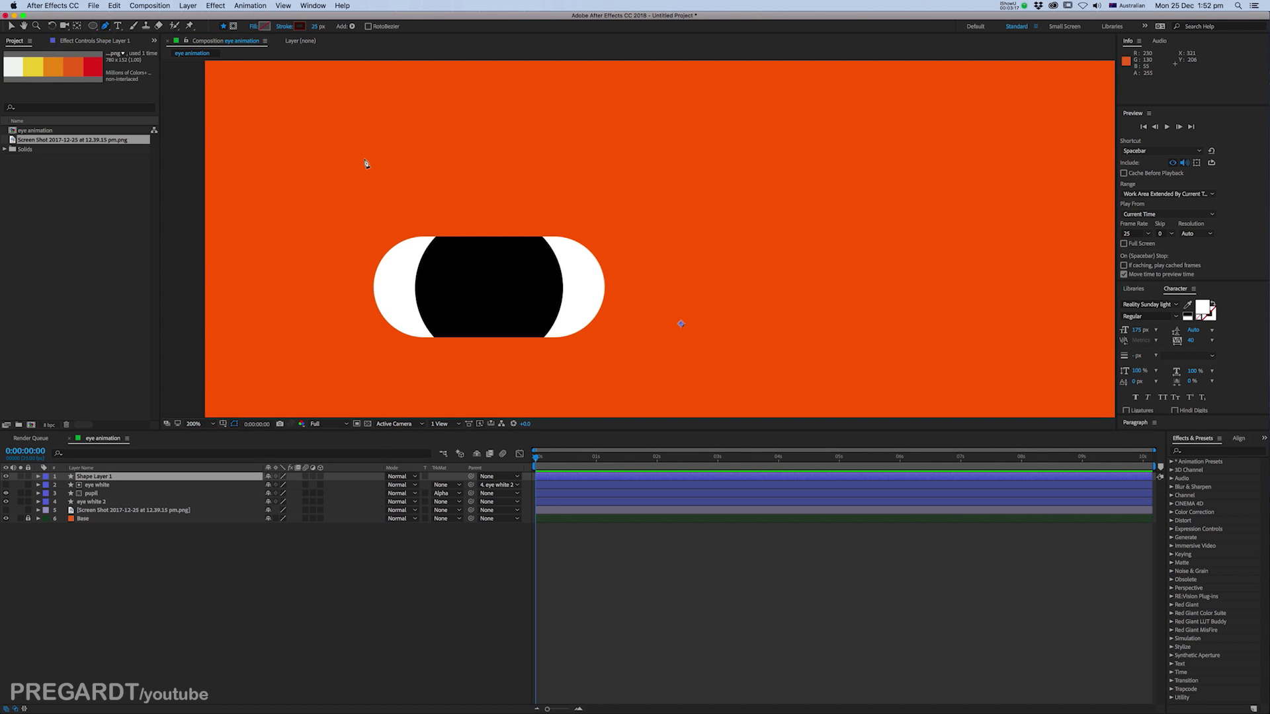
click(363, 158)
drag(470, 137, 533, 142)
click(599, 151)
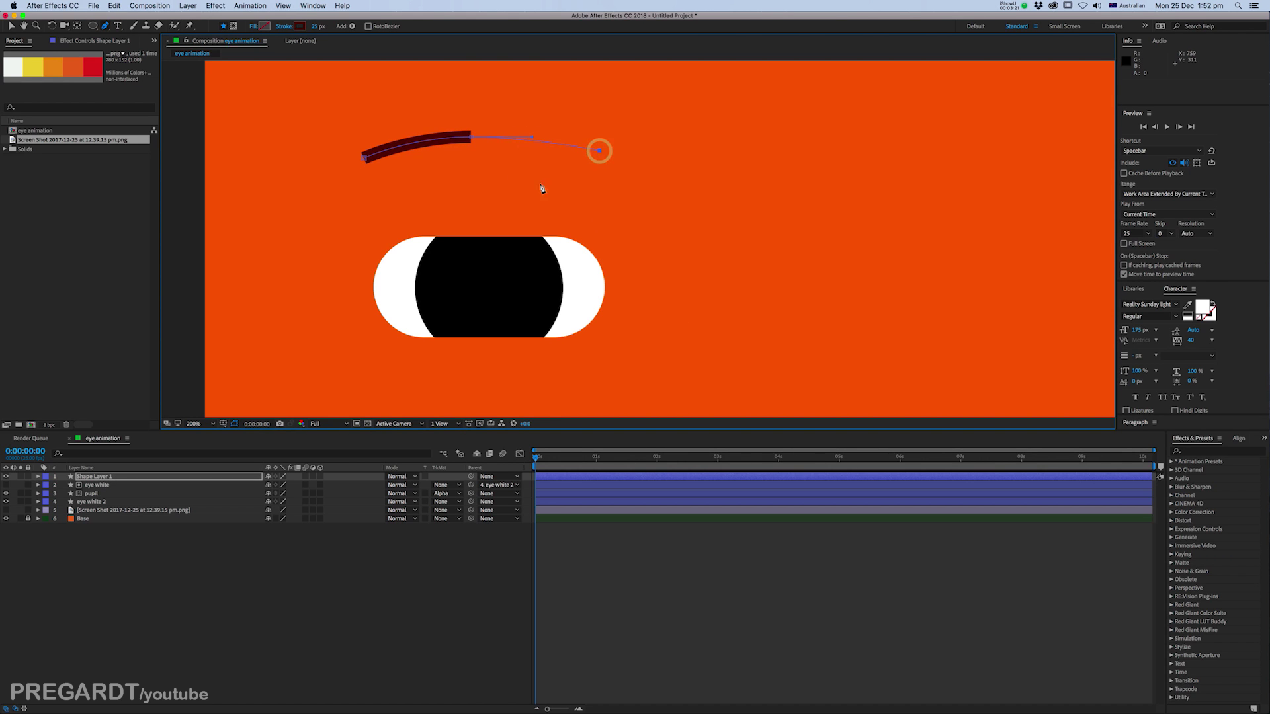
click(477, 137)
click(543, 136)
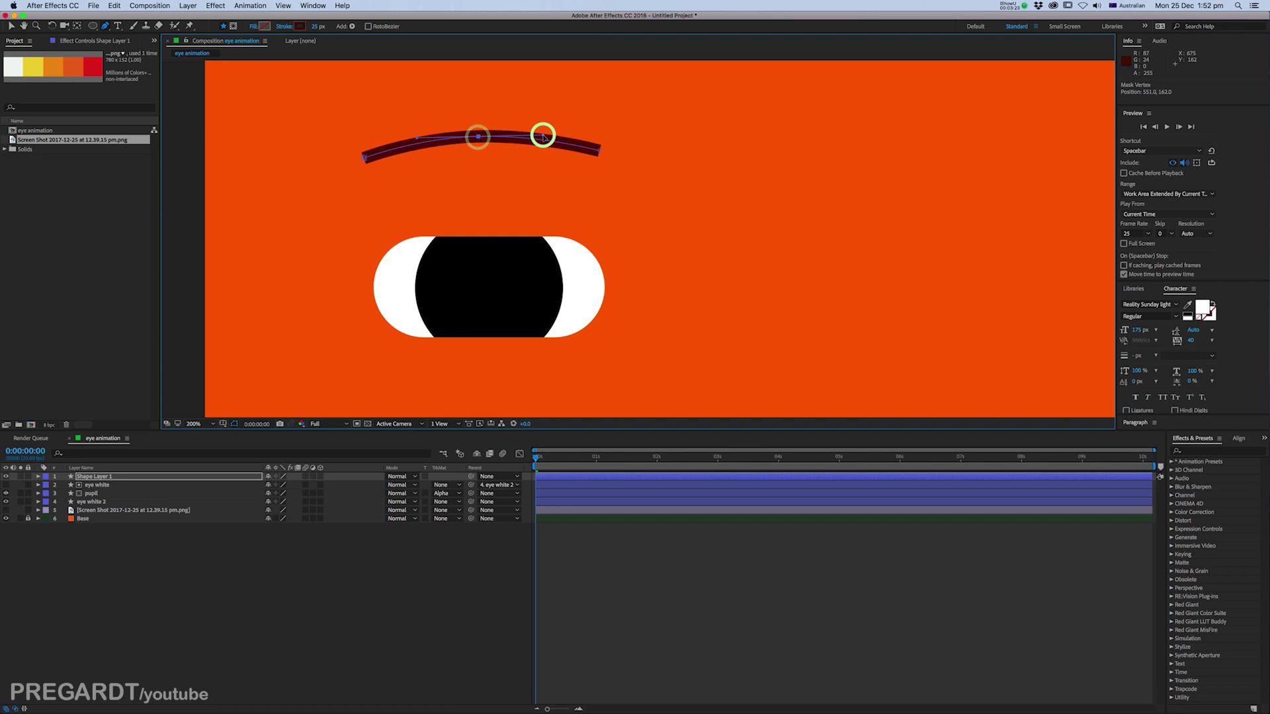
Step: Give the eyebrow stroke Round Cap line ends and raise its width to 57 px
click(37, 476)
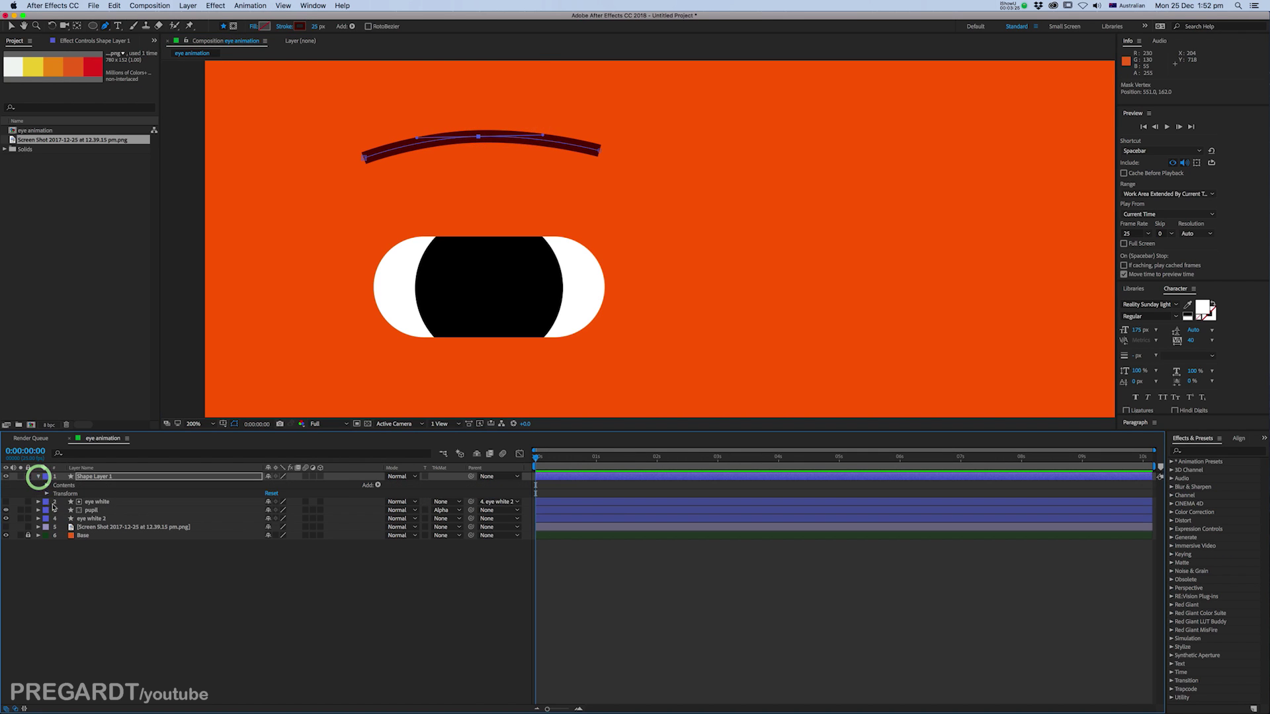
click(46, 485)
click(51, 493)
click(55, 494)
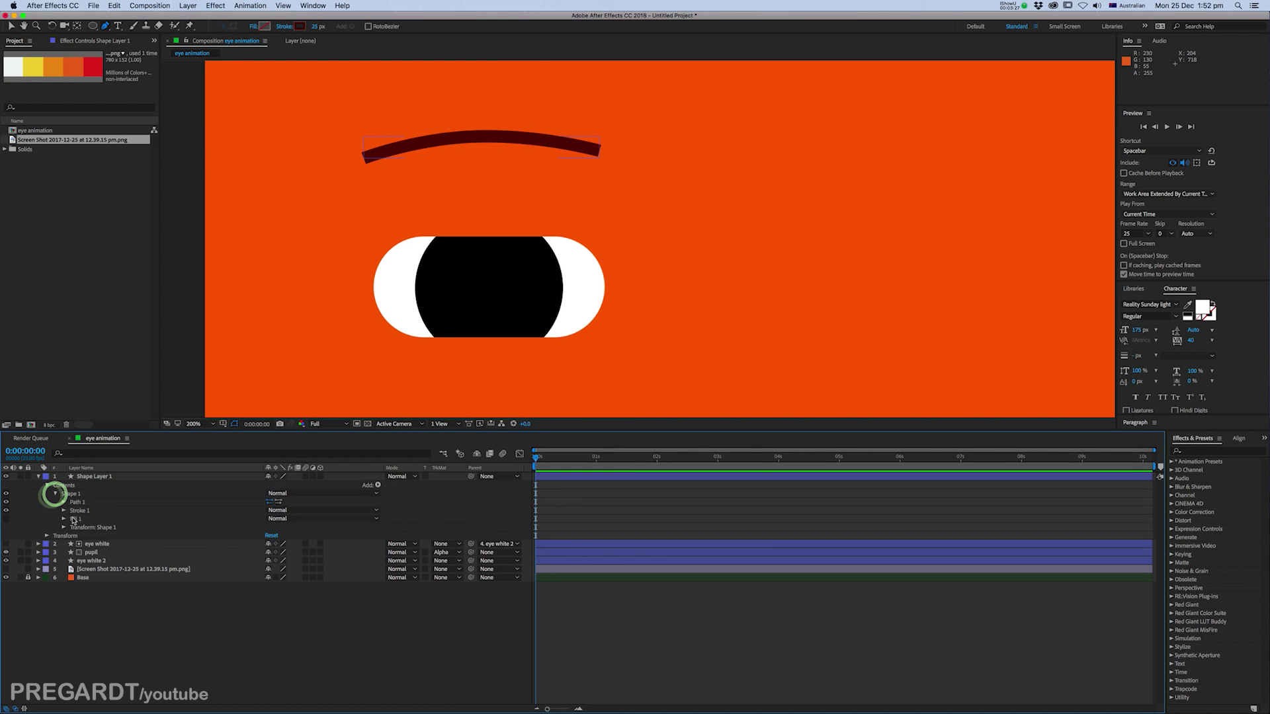
click(63, 511)
click(282, 553)
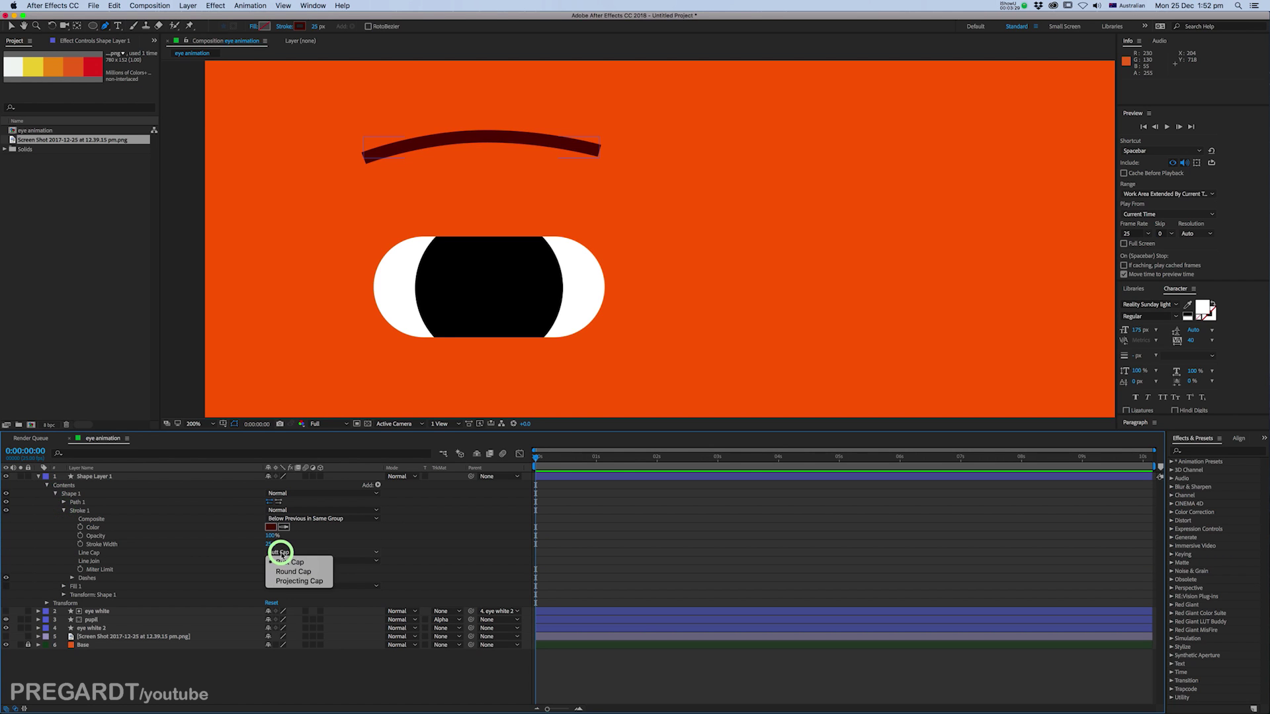
click(293, 572)
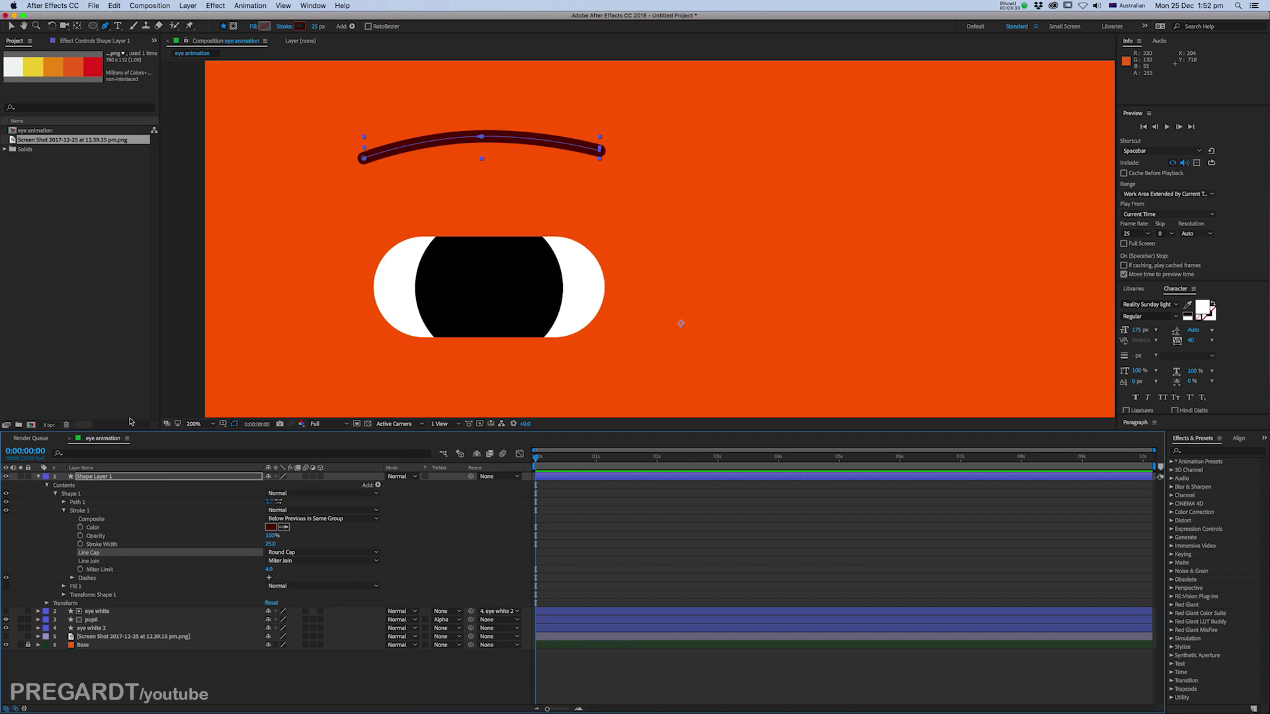
mouse_move(318, 30)
mouse_down()
mouse_move(363, 33)
mouse_move(299, 27)
mouse_up()
Step: Move the eyebrow layer's anchor point to the middle of the stroke
key(comma)
key(y)
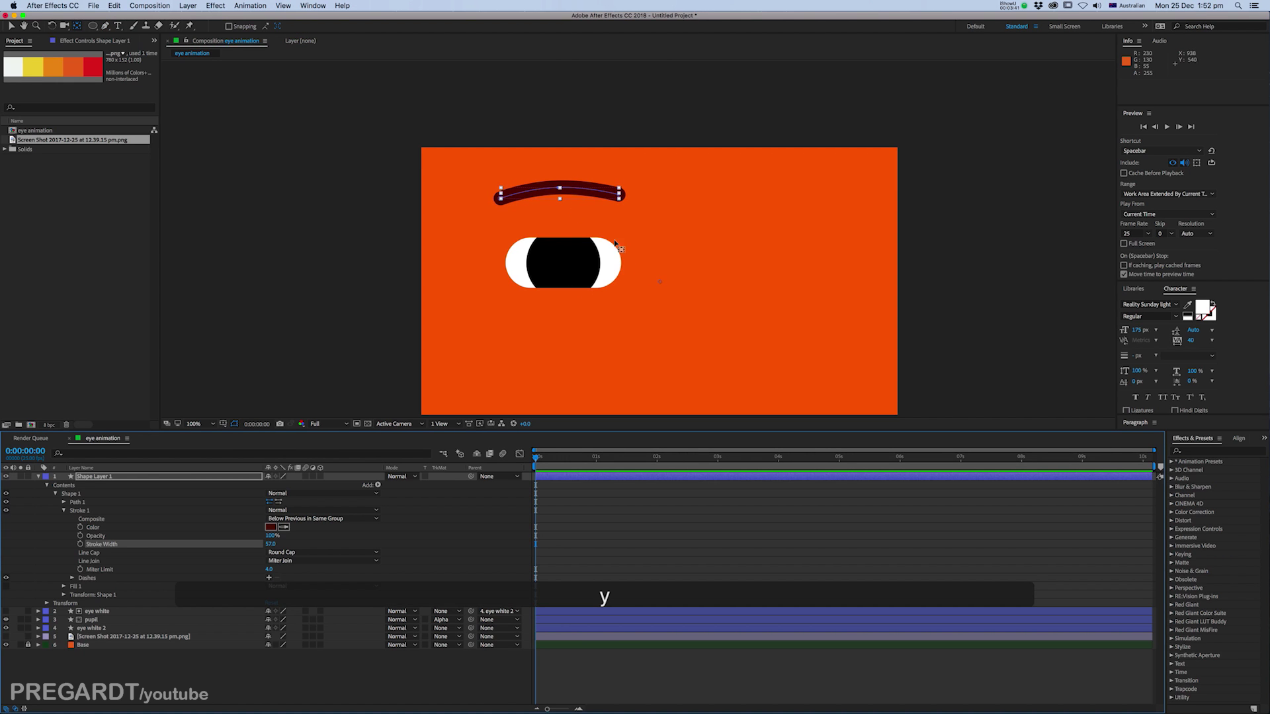
click(622, 510)
click(621, 474)
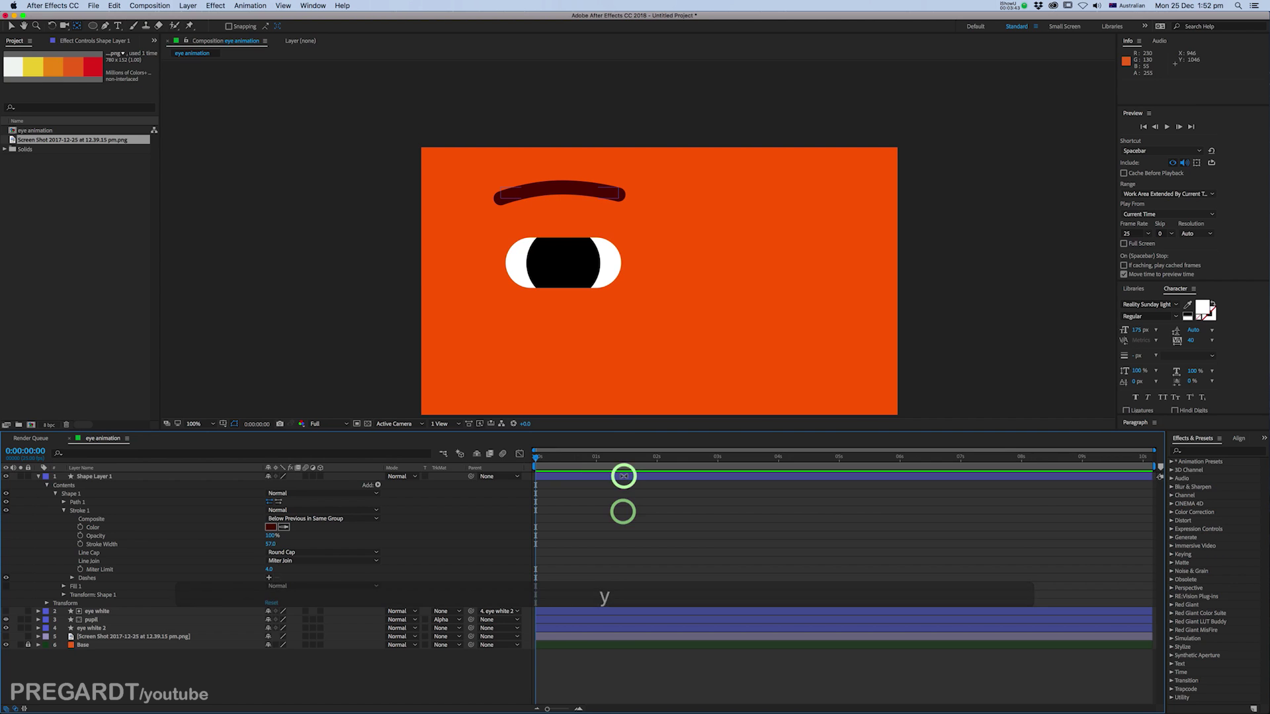
mouse_move(659, 282)
mouse_down()
mouse_move(560, 196)
mouse_move(584, 206)
mouse_up()
key(v)
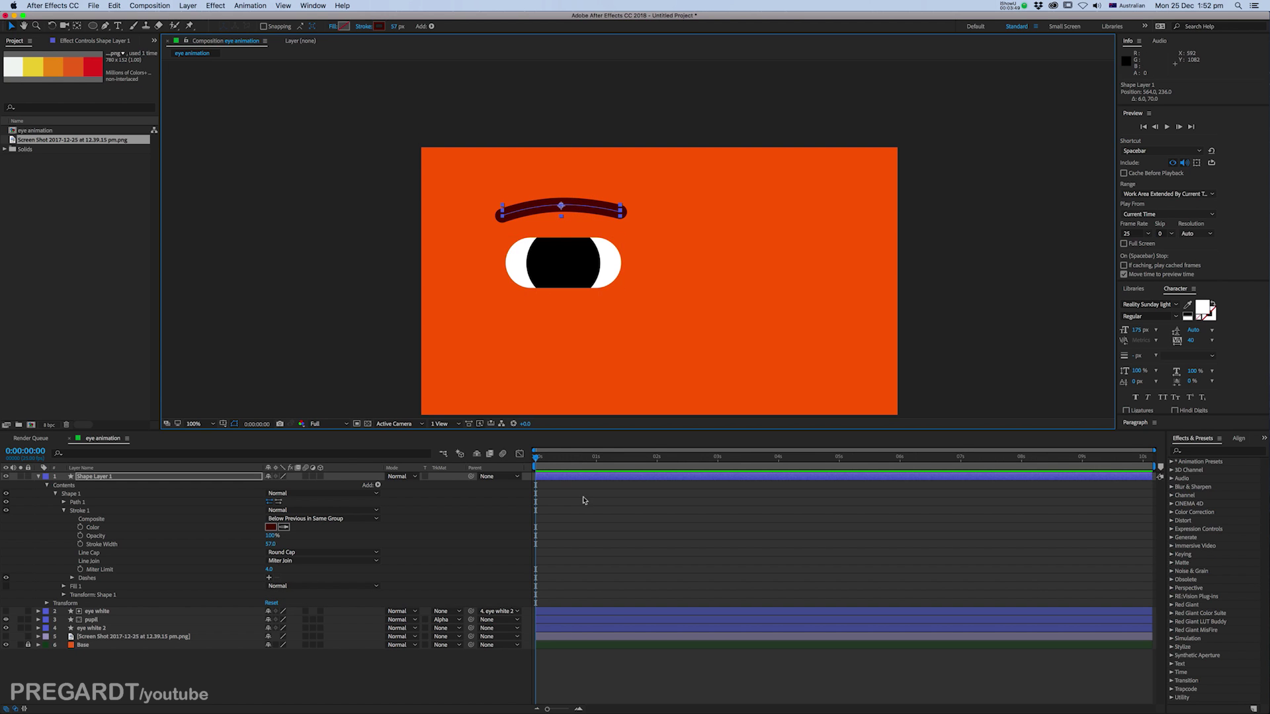
Step: Rename the top layer, Shape Layer 1, to 'eyebrow'
click(38, 477)
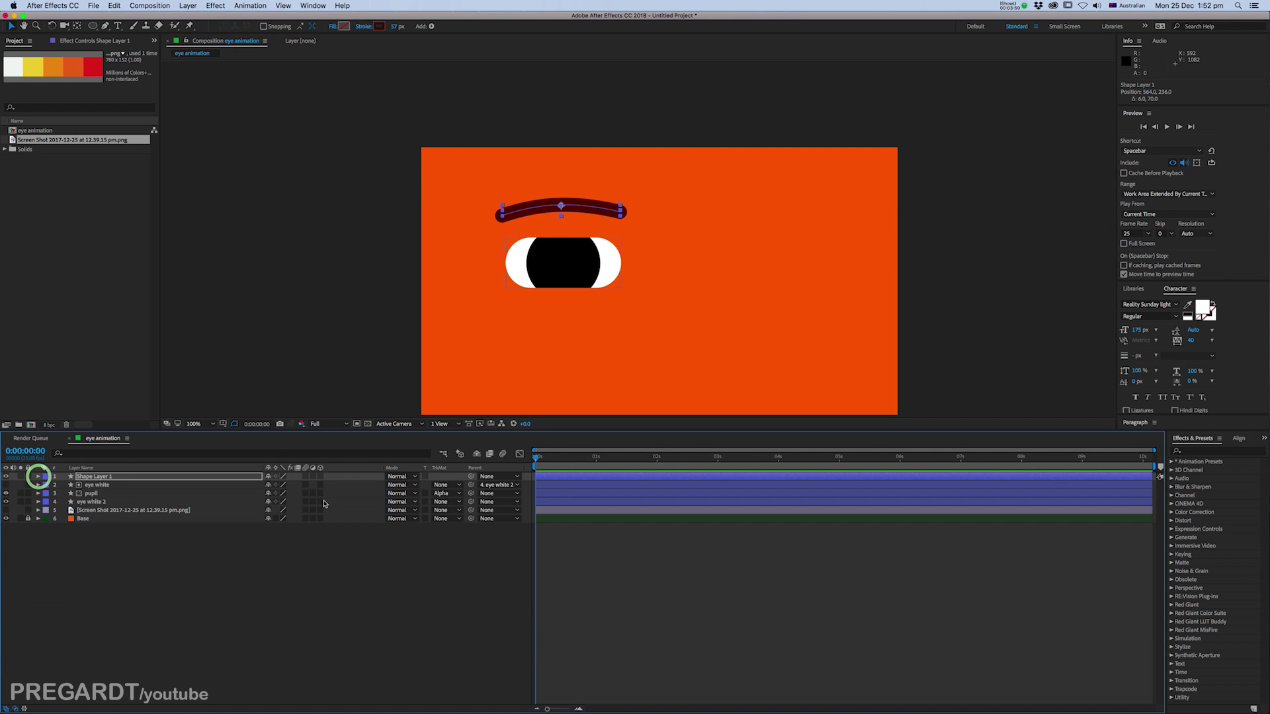
click(584, 548)
drag(609, 355, 520, 345)
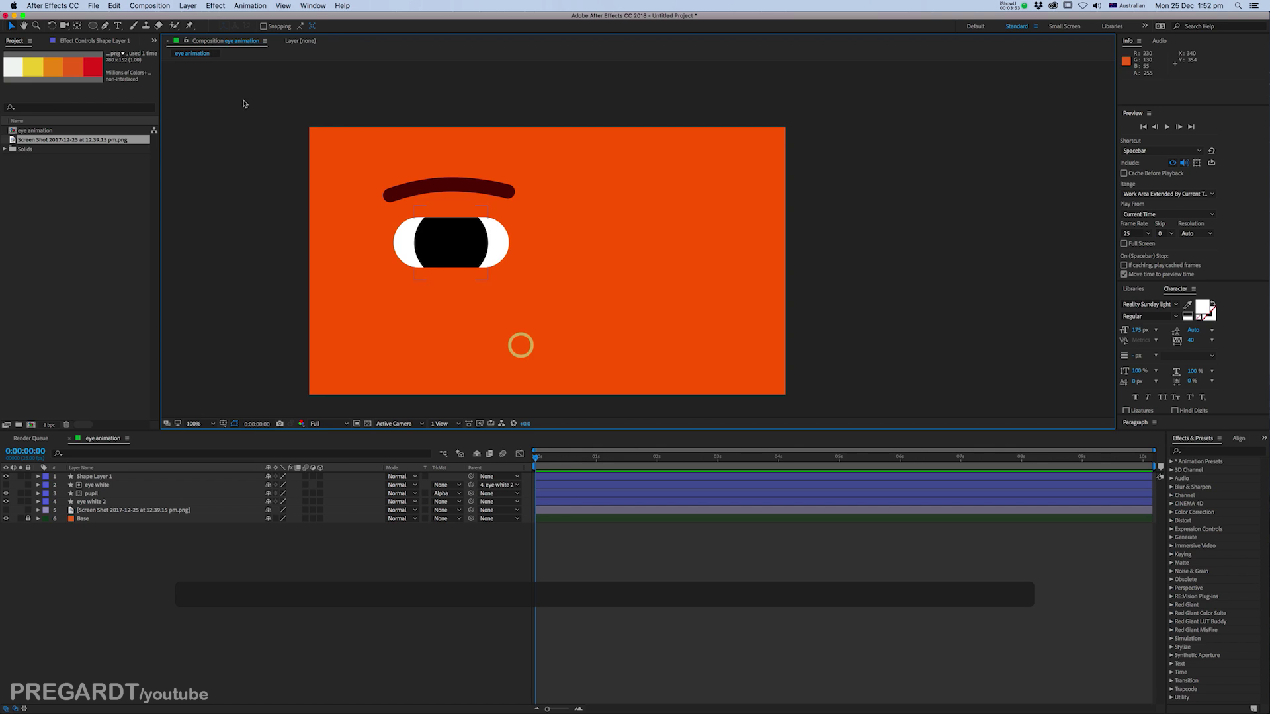
right_click(105, 477)
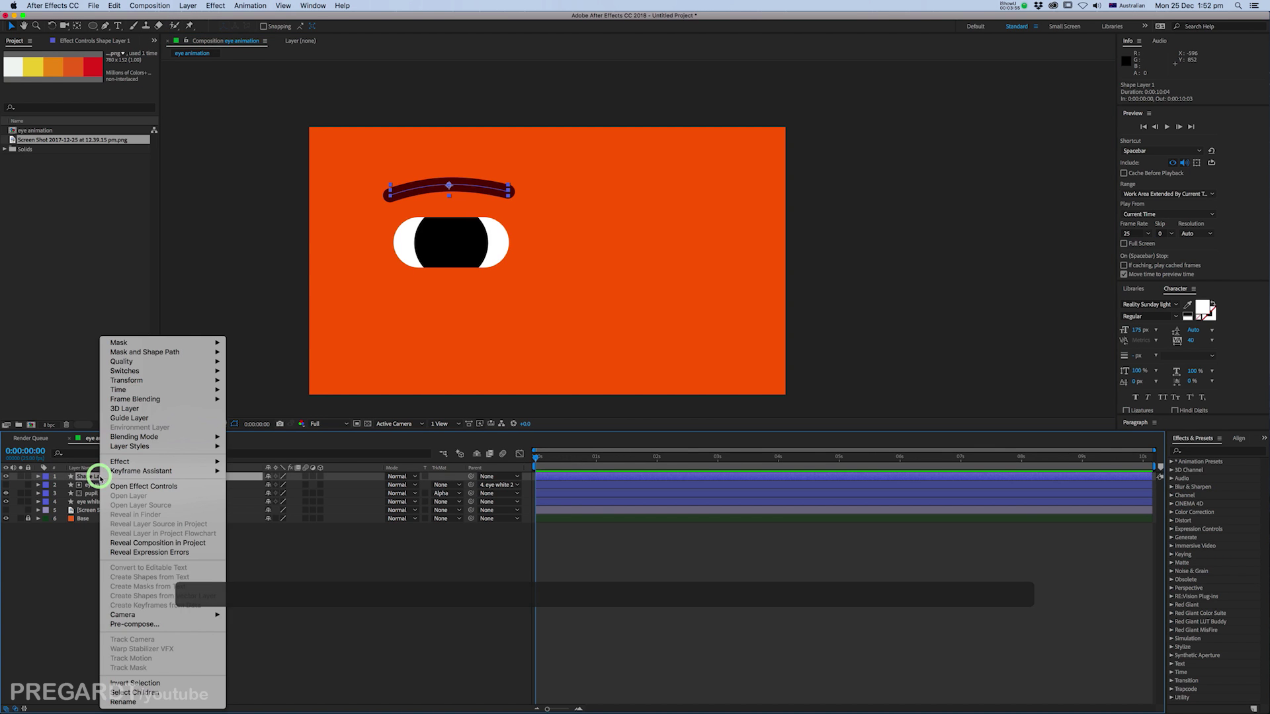
click(128, 693)
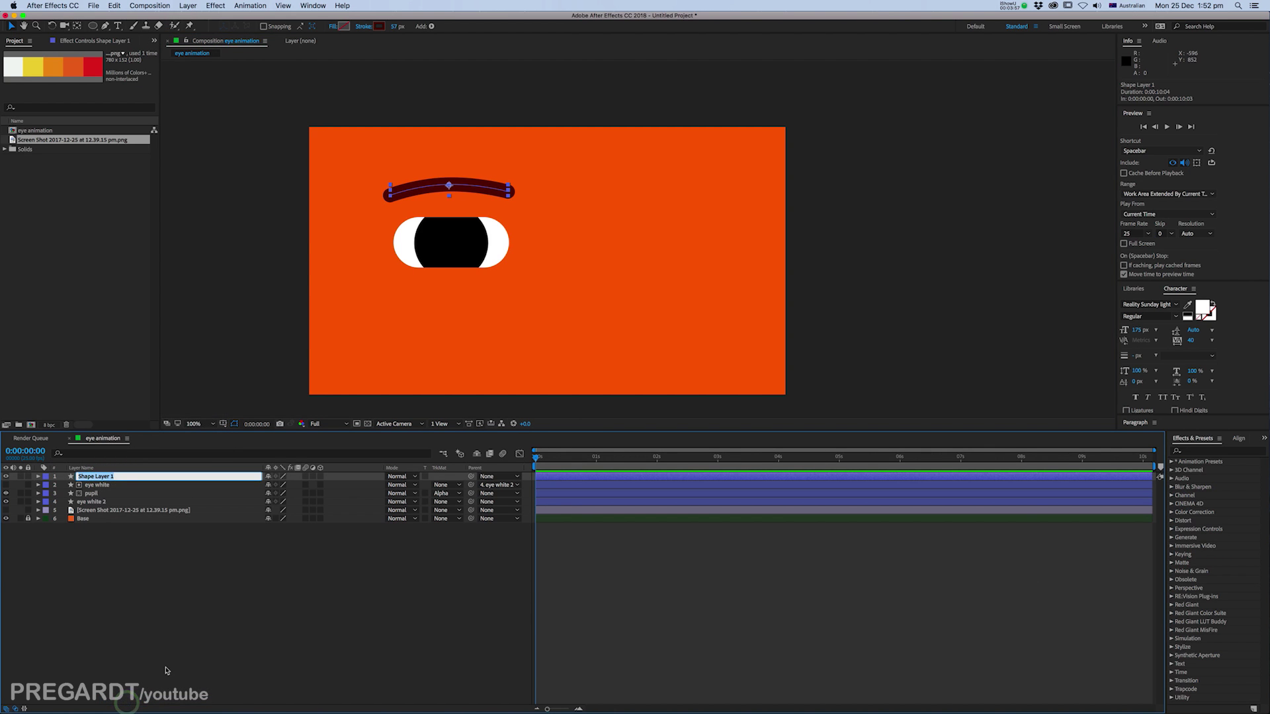
text(eye)
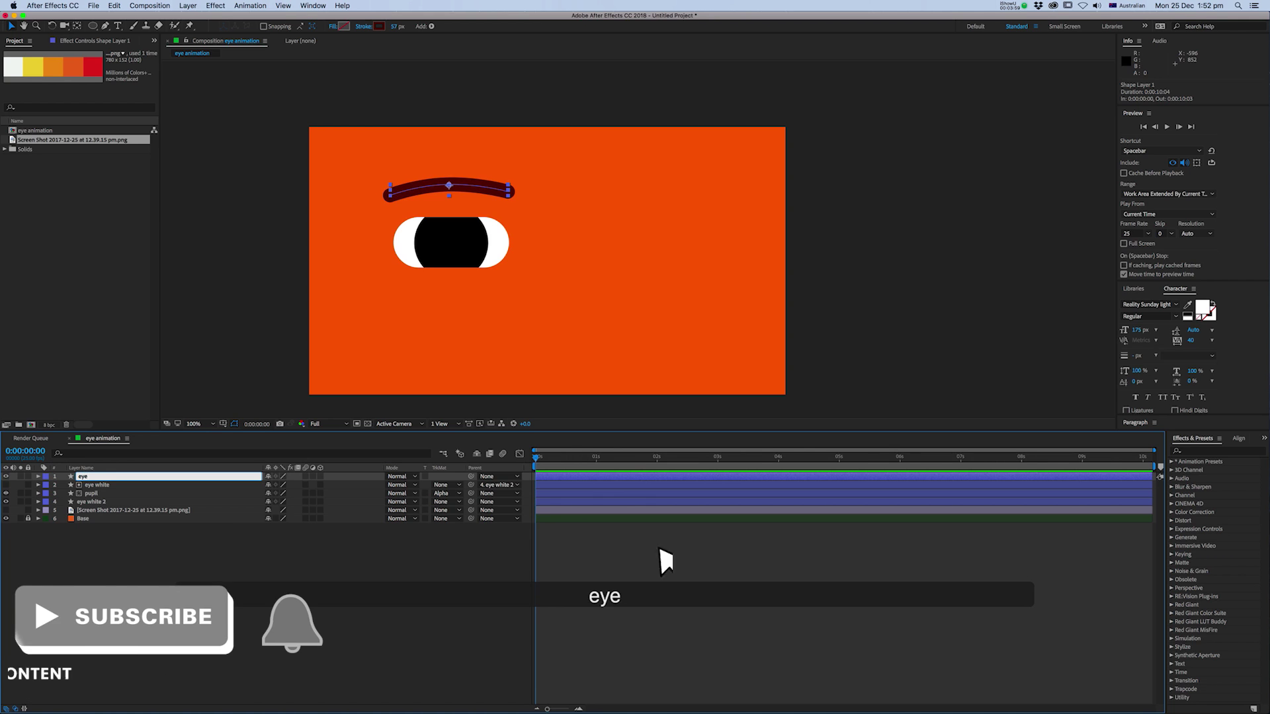
text(brow)
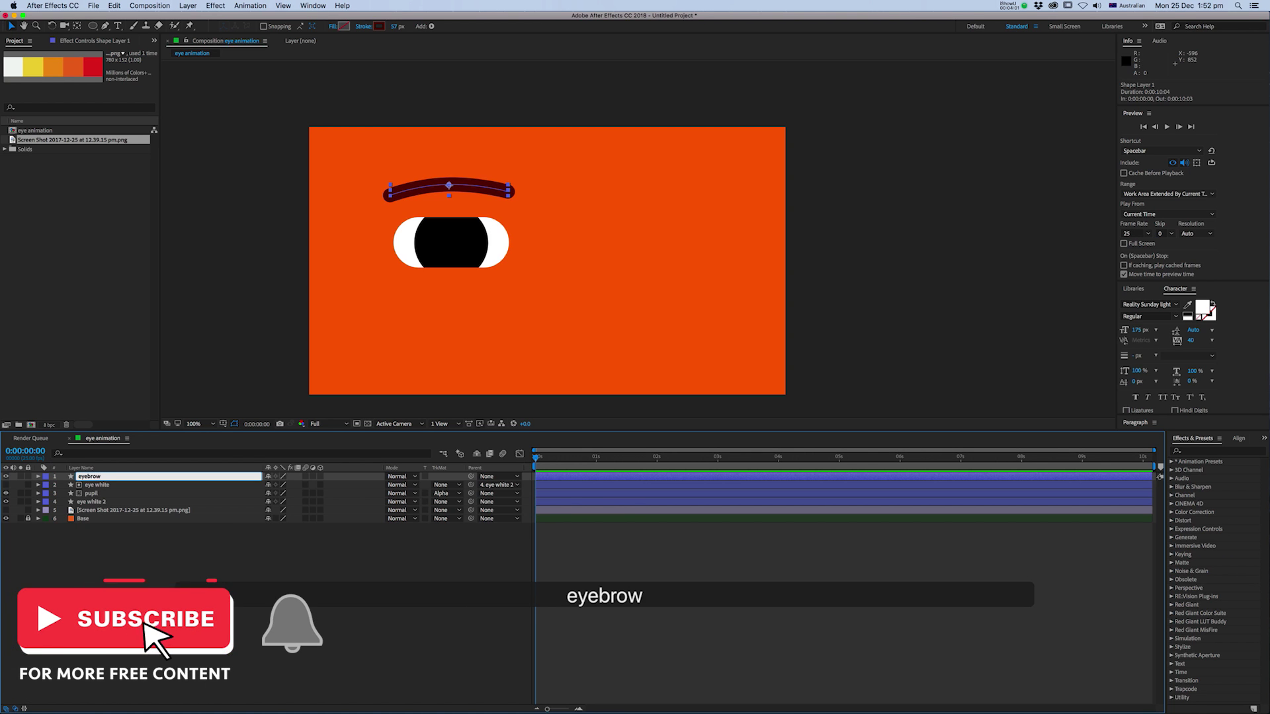
key(Return)
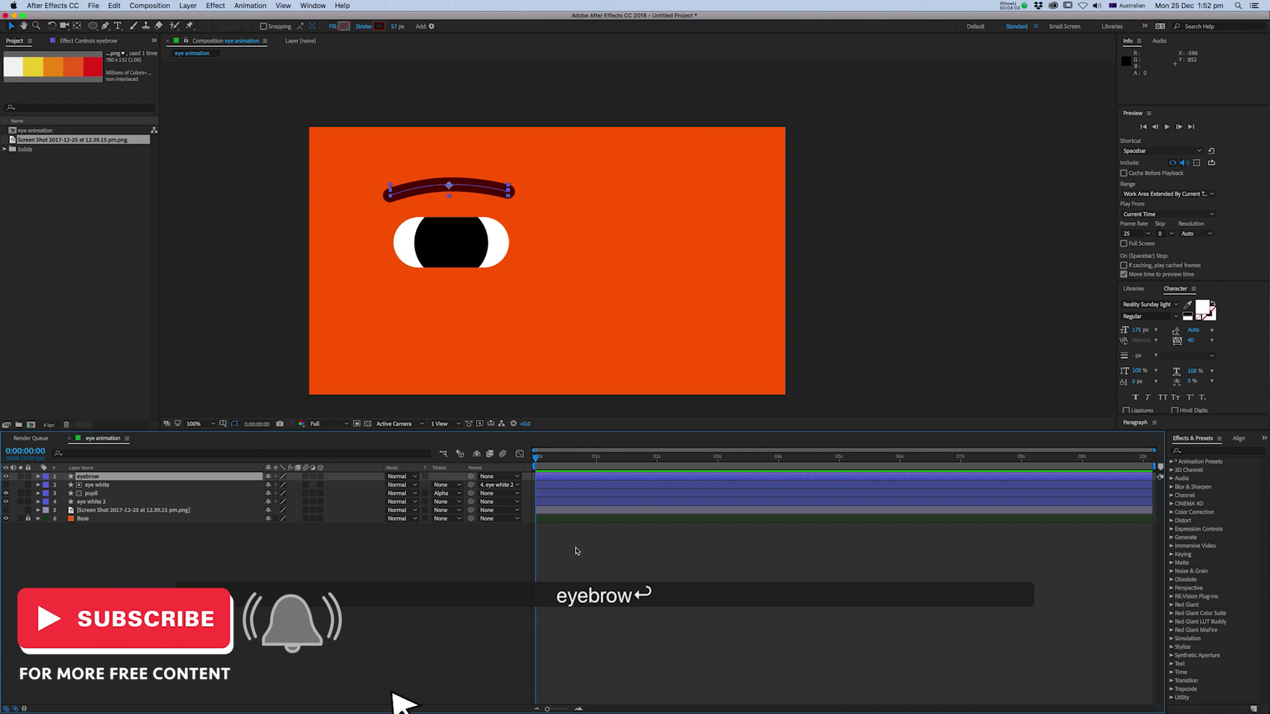
Step: Add a new shape layer for the mouth with a dark red stroke colour
click(187, 6)
mouse_move(190, 19)
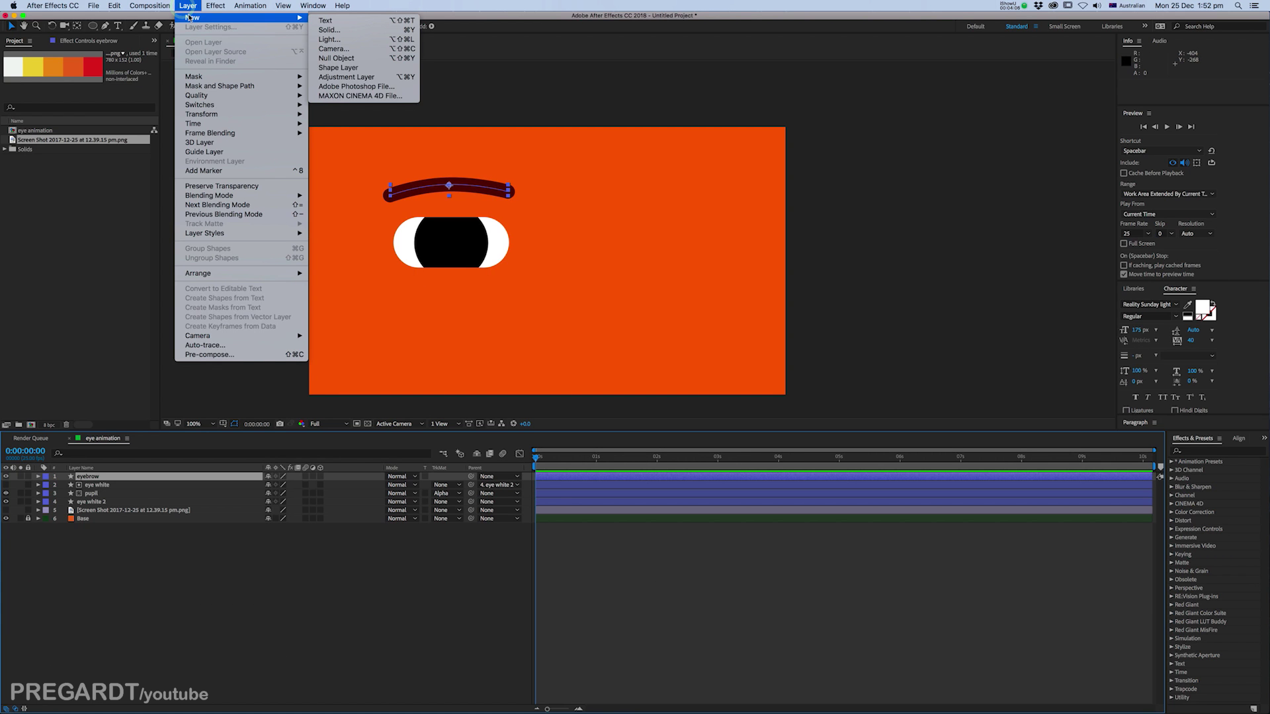
click(324, 69)
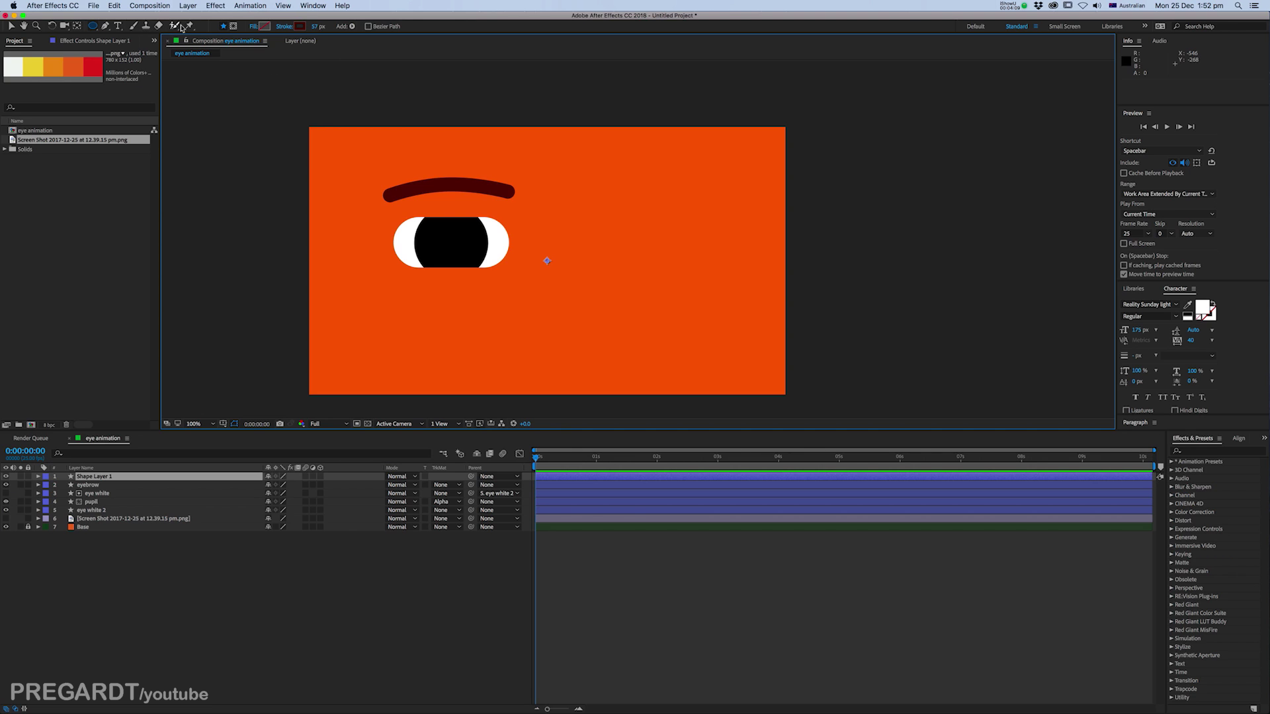
click(301, 29)
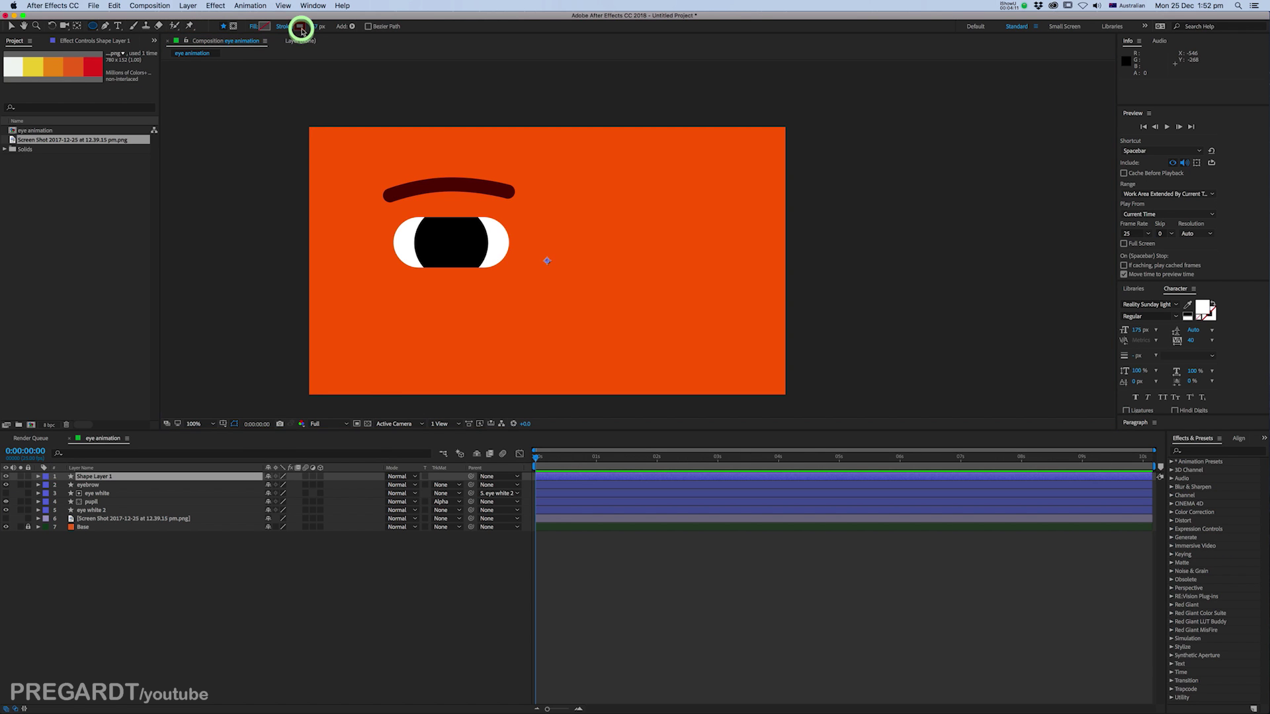
click(229, 415)
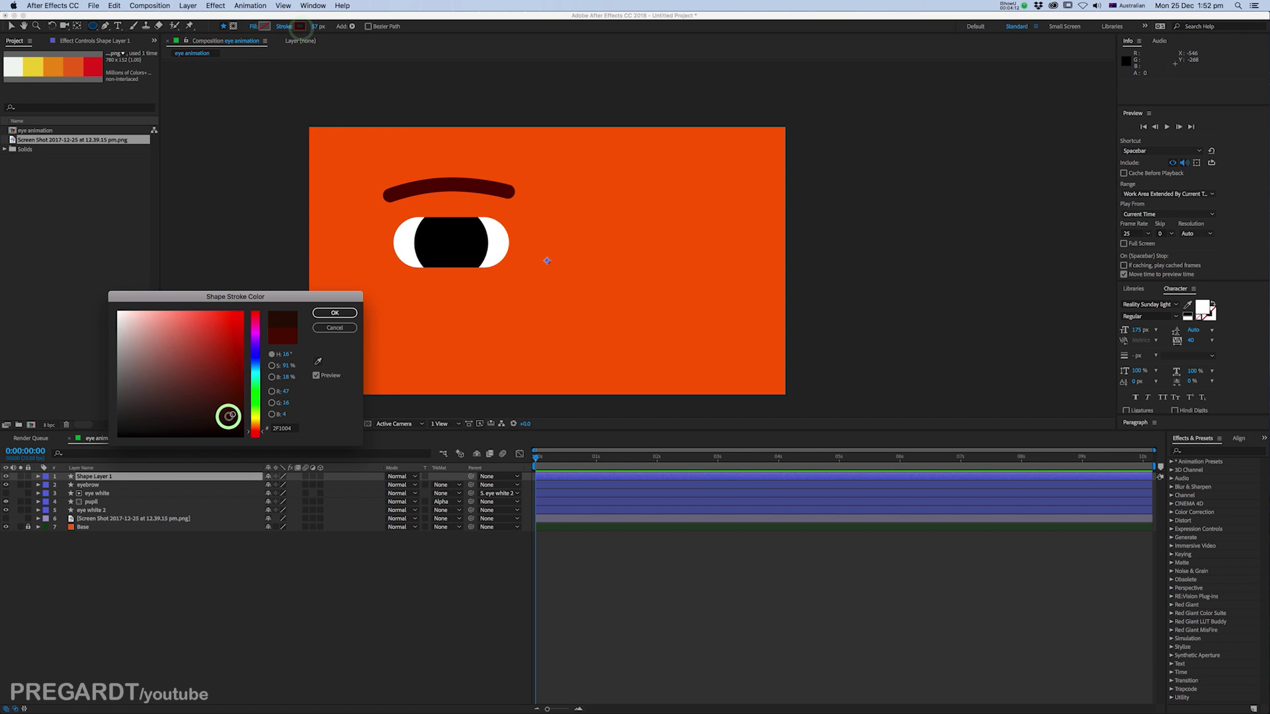
click(341, 312)
Step: Draw a U-shaped mouth curve below the eye and thin the stroke to 22 px
click(105, 27)
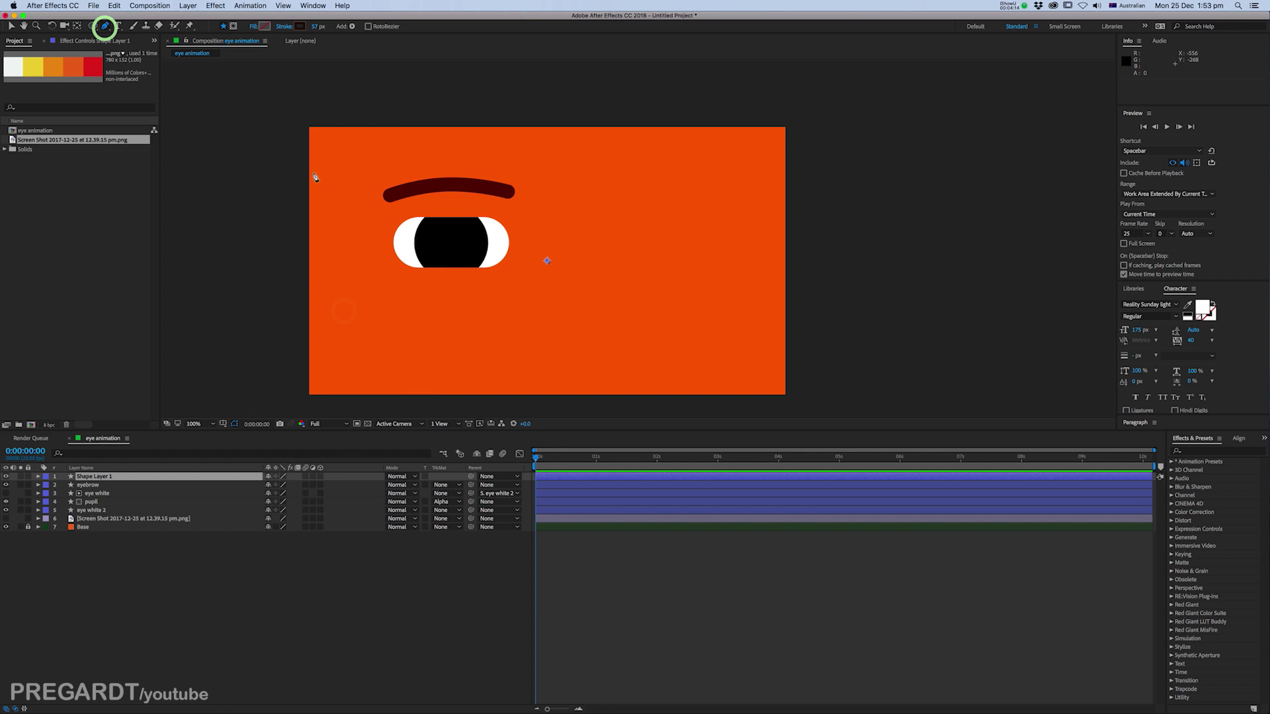
click(510, 284)
mouse_move(533, 305)
mouse_down()
mouse_move(555, 286)
mouse_move(559, 319)
mouse_up()
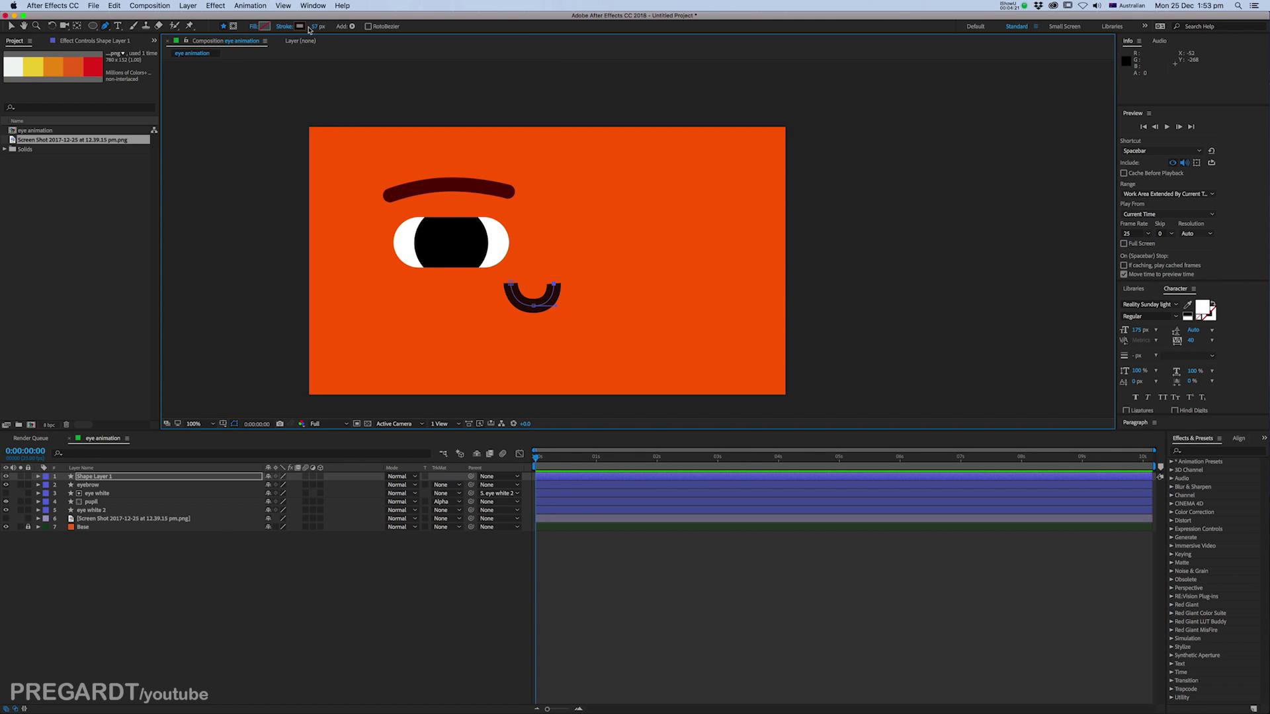
drag(309, 29, 296, 26)
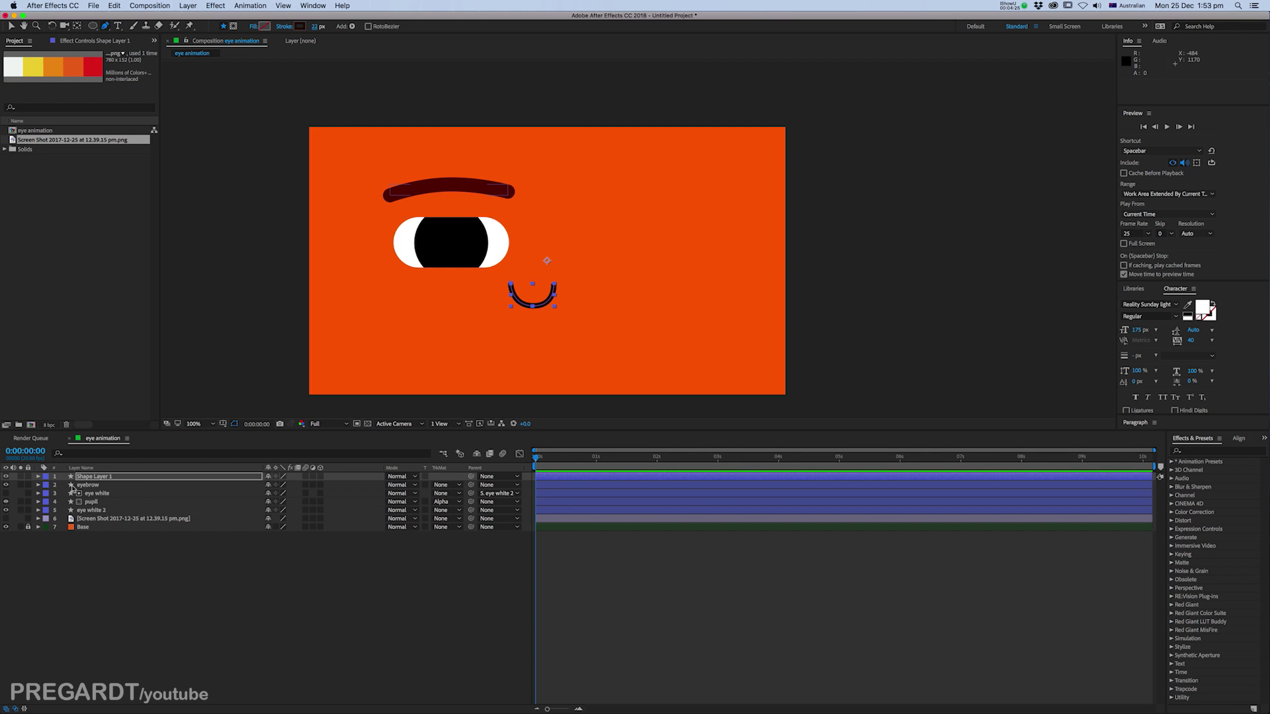
Step: Set the mouth stroke's Line Cap to Round Cap
click(38, 476)
click(47, 484)
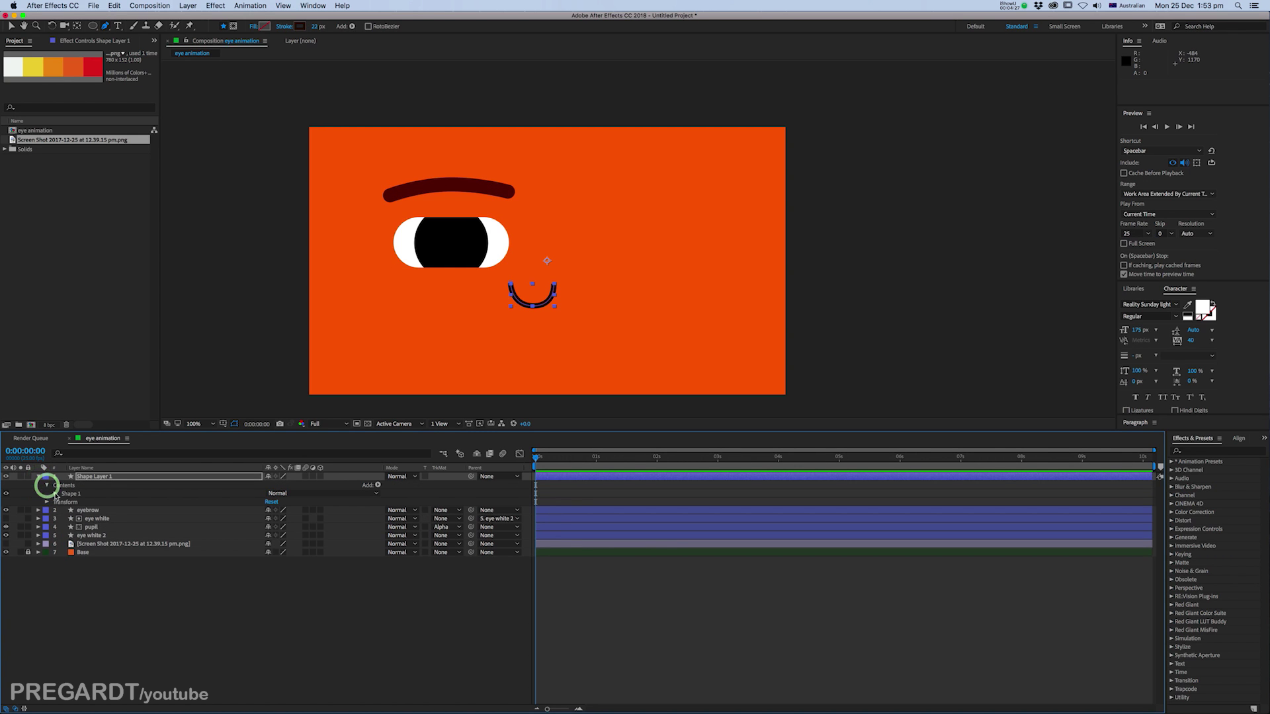
click(56, 494)
click(63, 511)
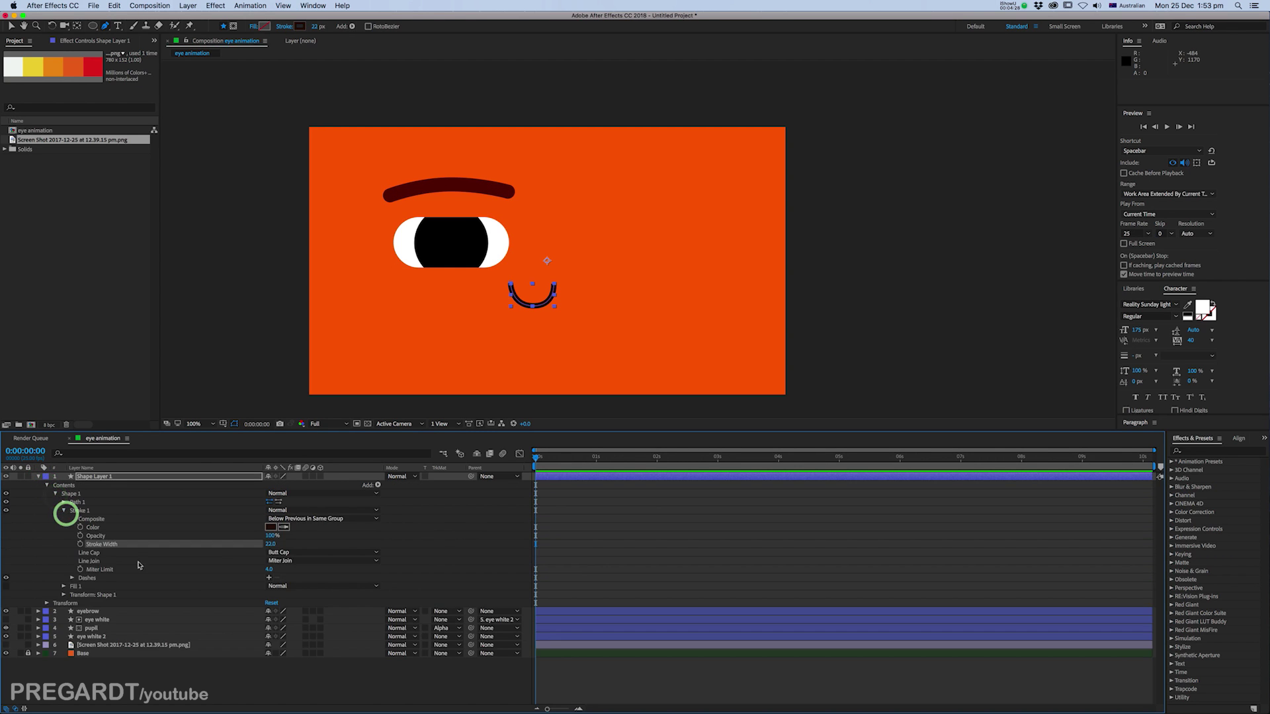
click(286, 552)
click(296, 573)
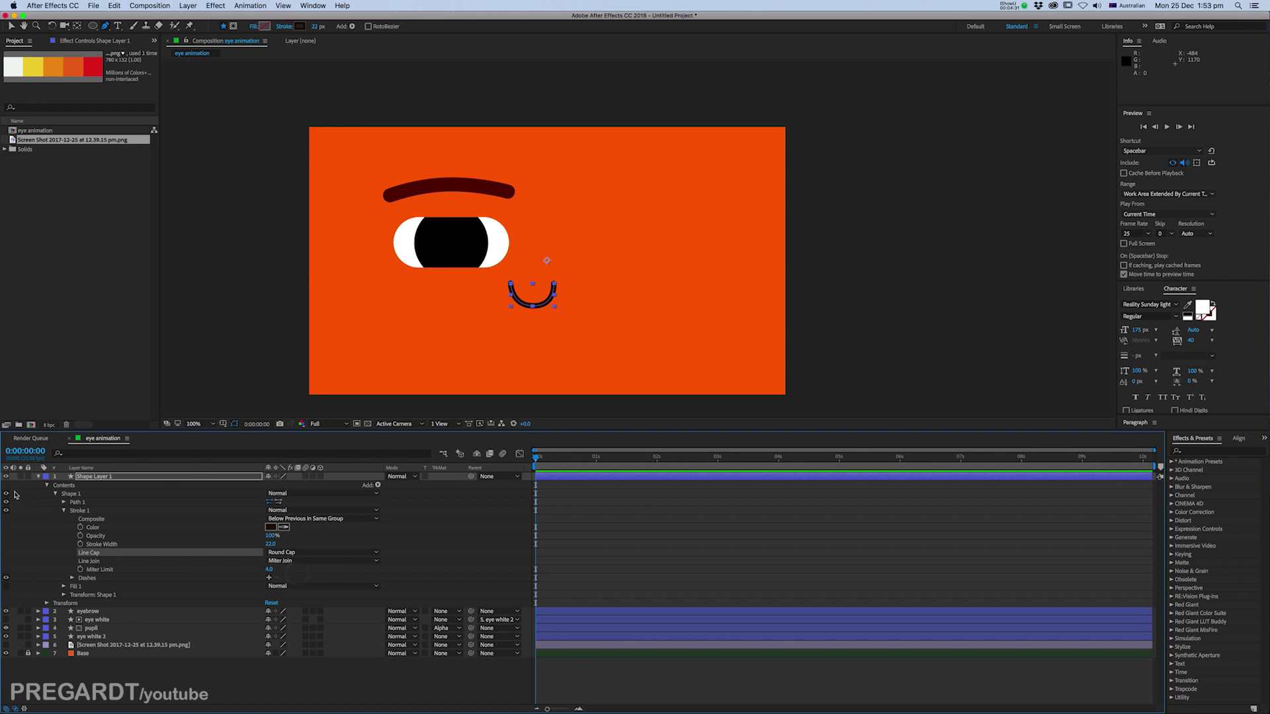
click(38, 476)
Step: Turn on the Title/Action Safe guides in the composition view
key(v)
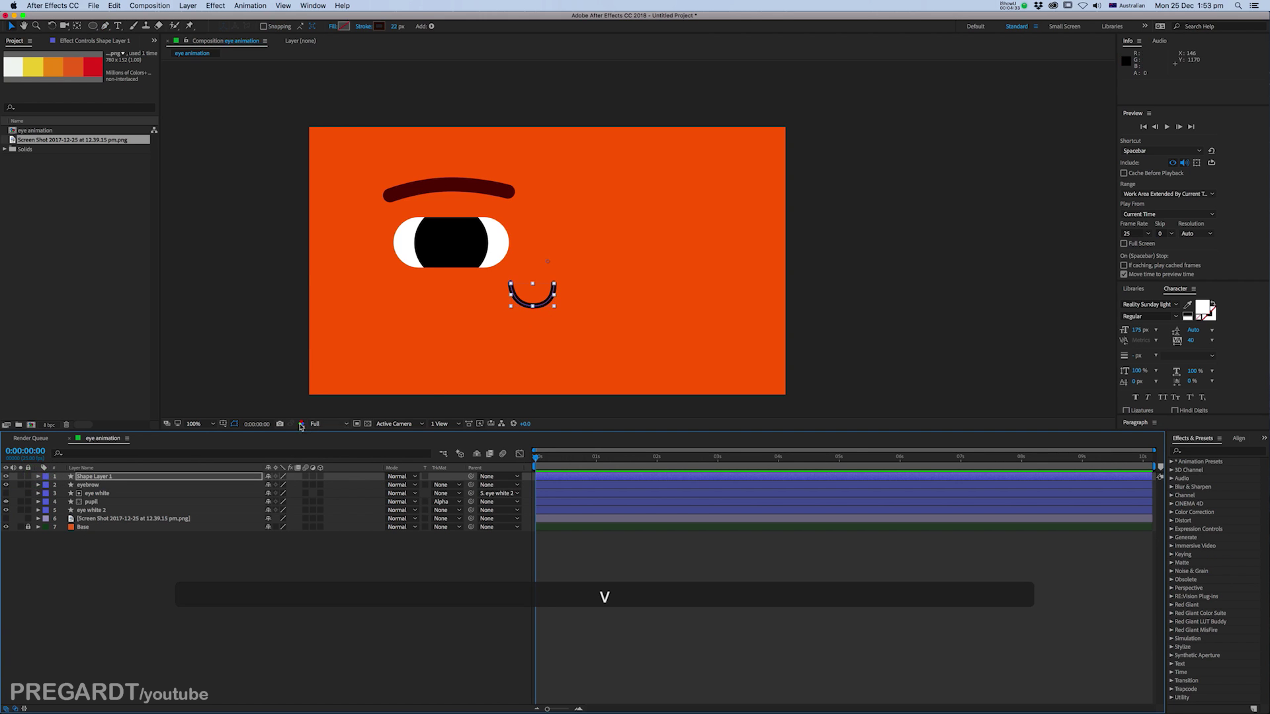
scroll(493, 324, up, 2)
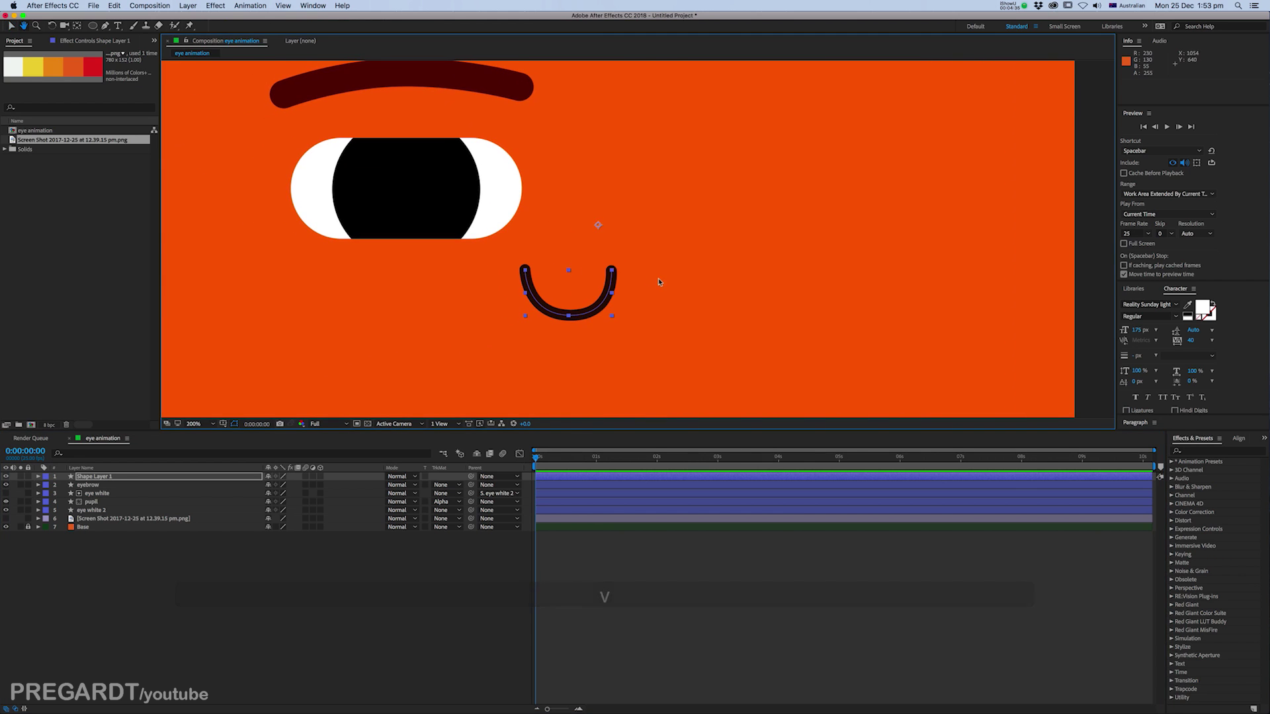
click(224, 424)
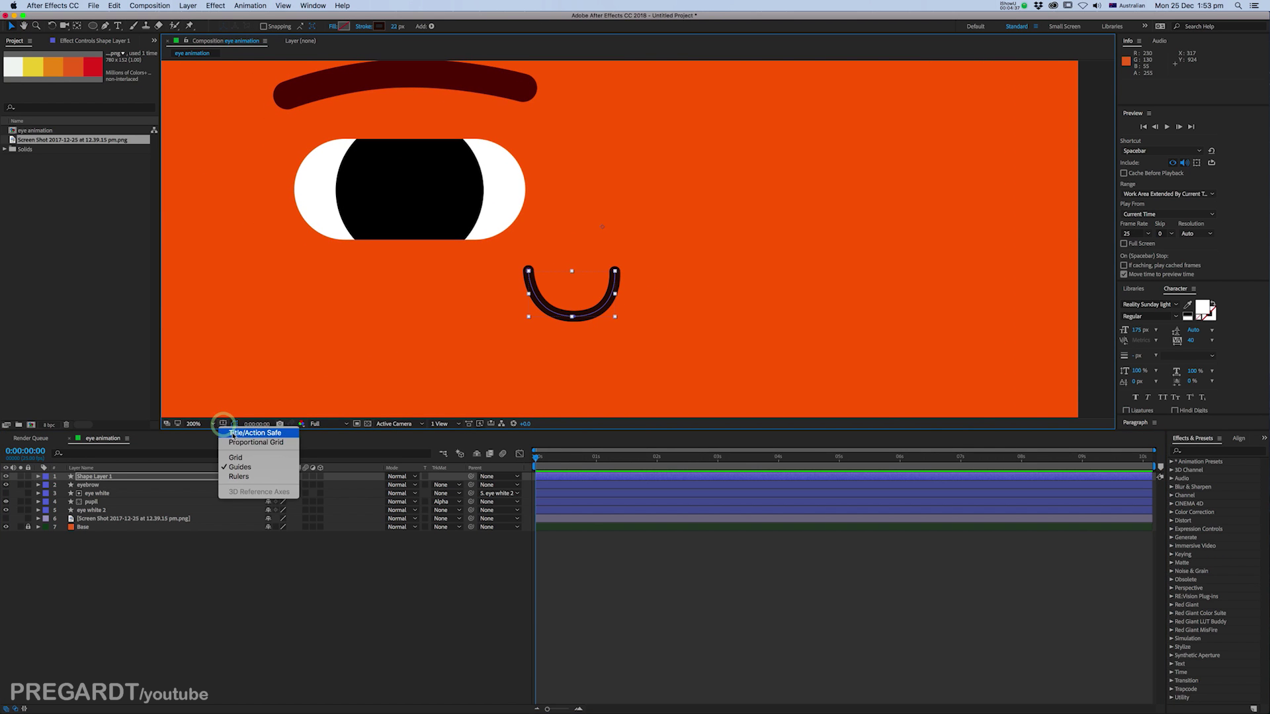
click(232, 433)
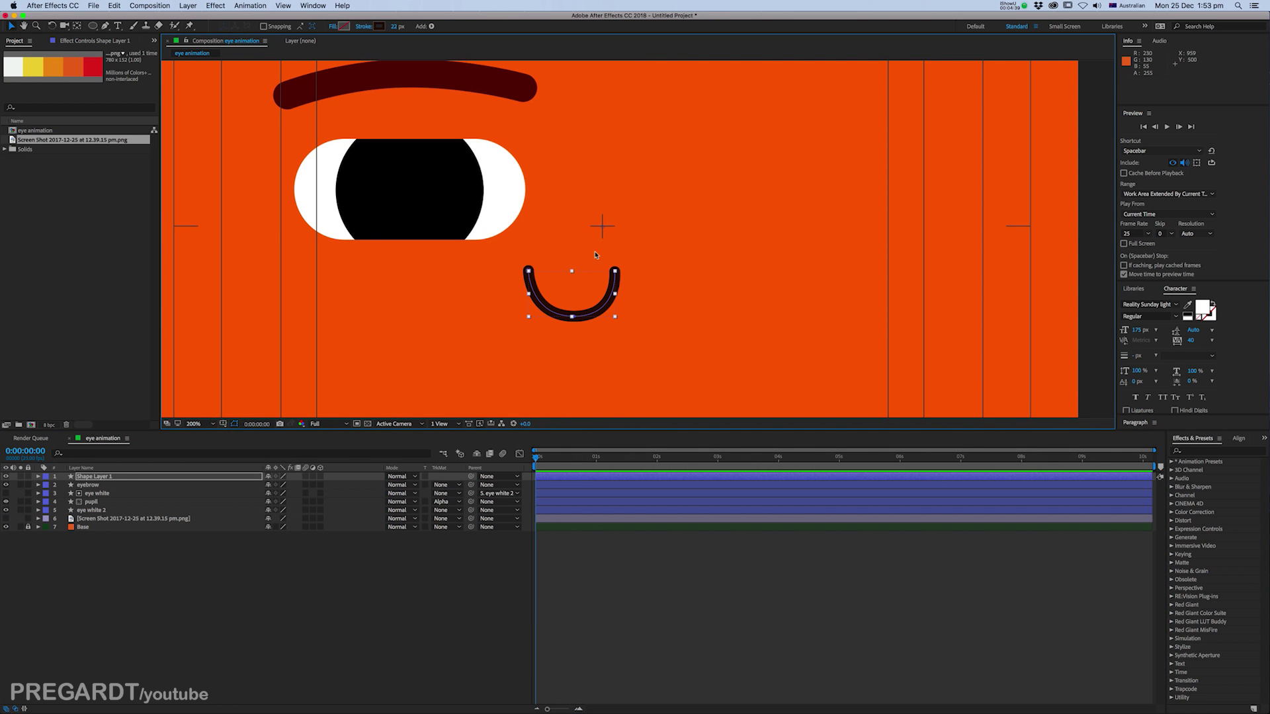
Step: Move the mouth shape up toward the face centre
drag(599, 302, 628, 286)
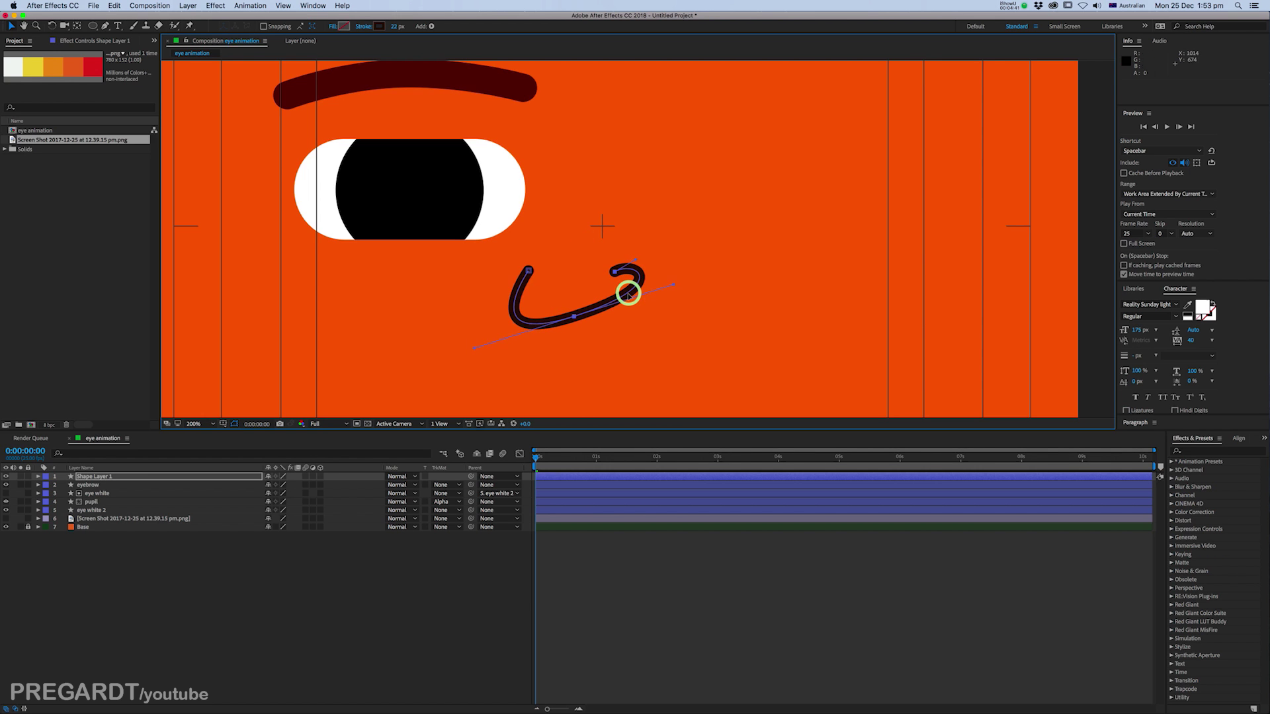
key(super+z)
click(568, 546)
click(567, 476)
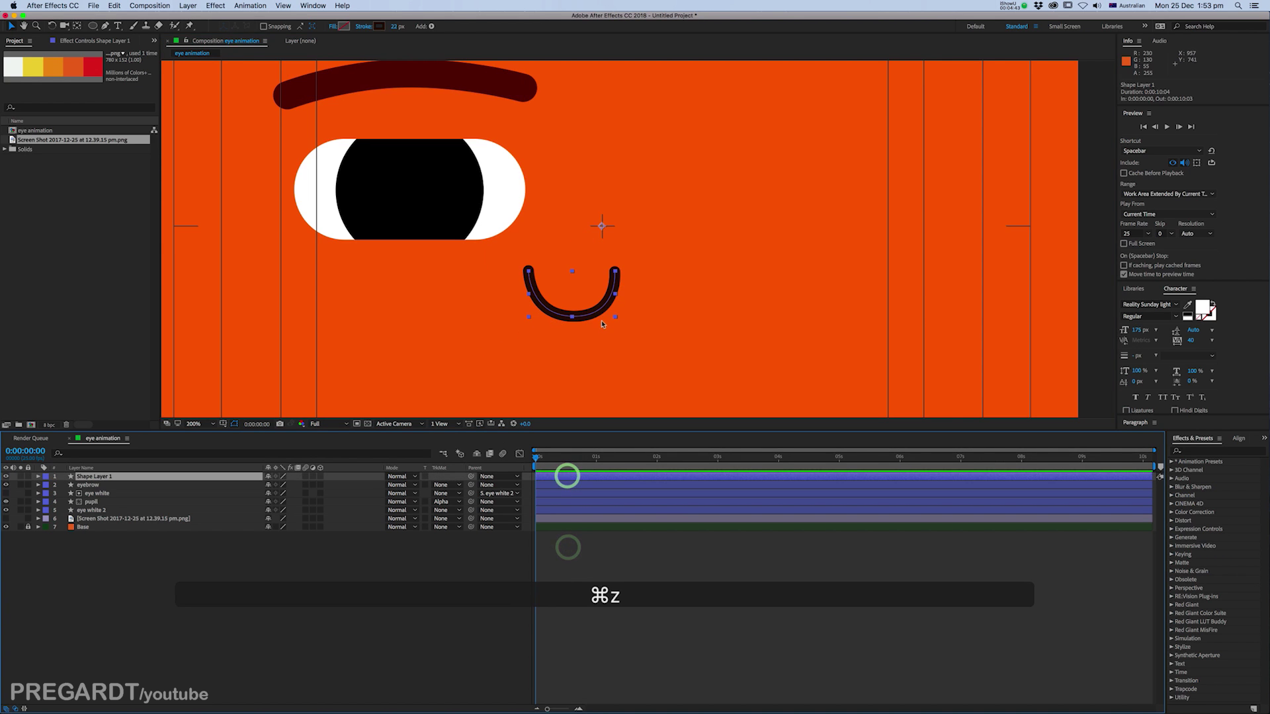
drag(601, 306, 631, 270)
Step: Move the mouth's anchor point onto the curve, then nudge the mouth just below centre
key(y)
click(615, 207)
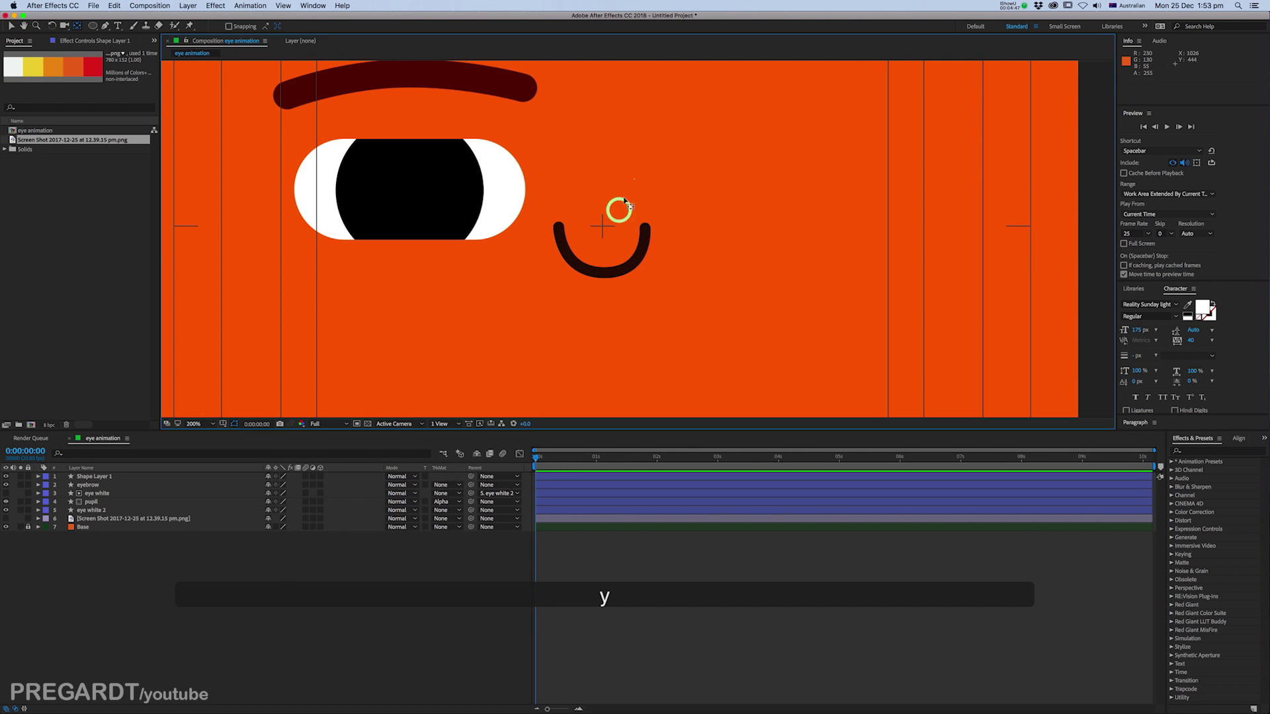
click(603, 239)
drag(632, 185, 621, 297)
key(v)
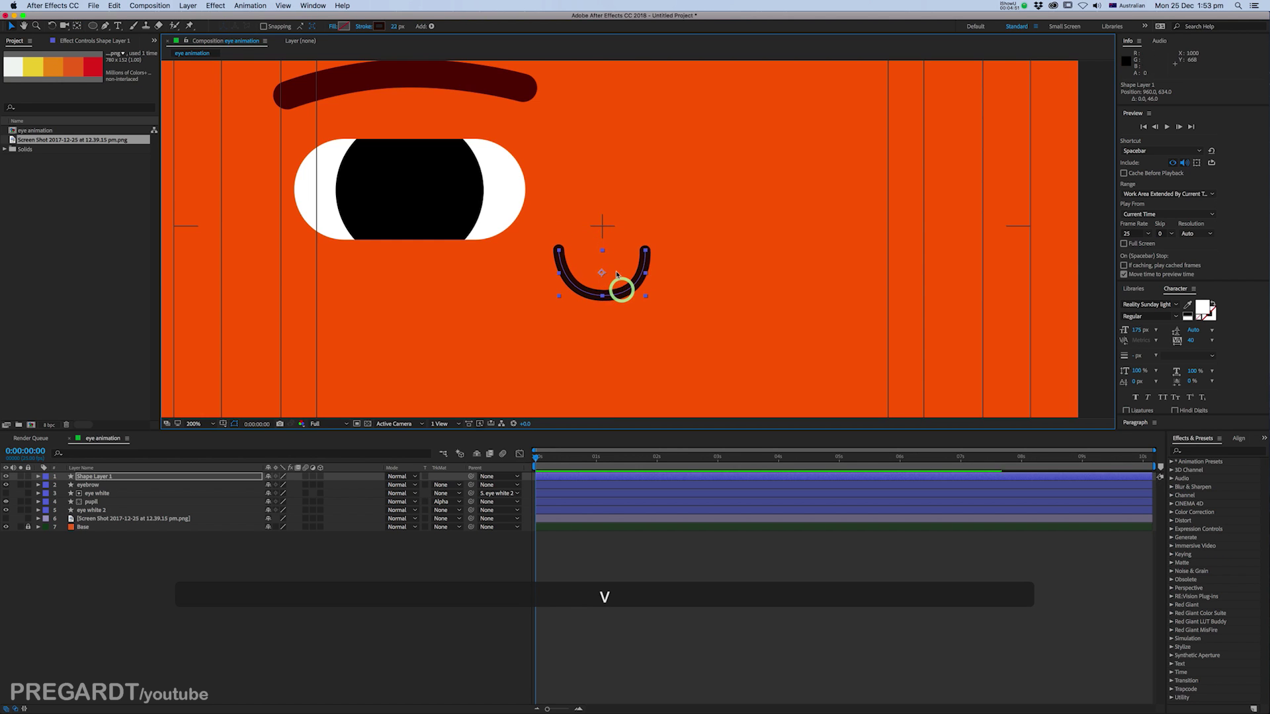
key(comma)
click(577, 552)
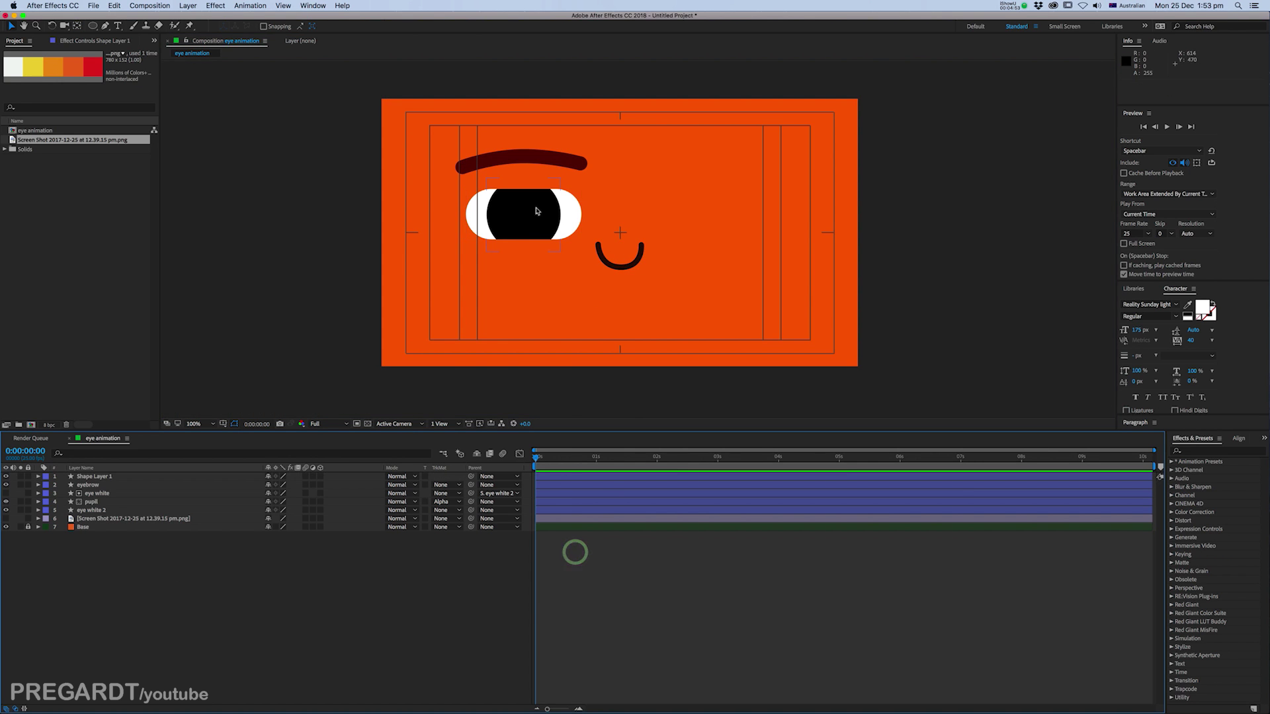
Step: Rename the shape layer to 'mouth'
right_click(96, 482)
click(121, 702)
text(m)
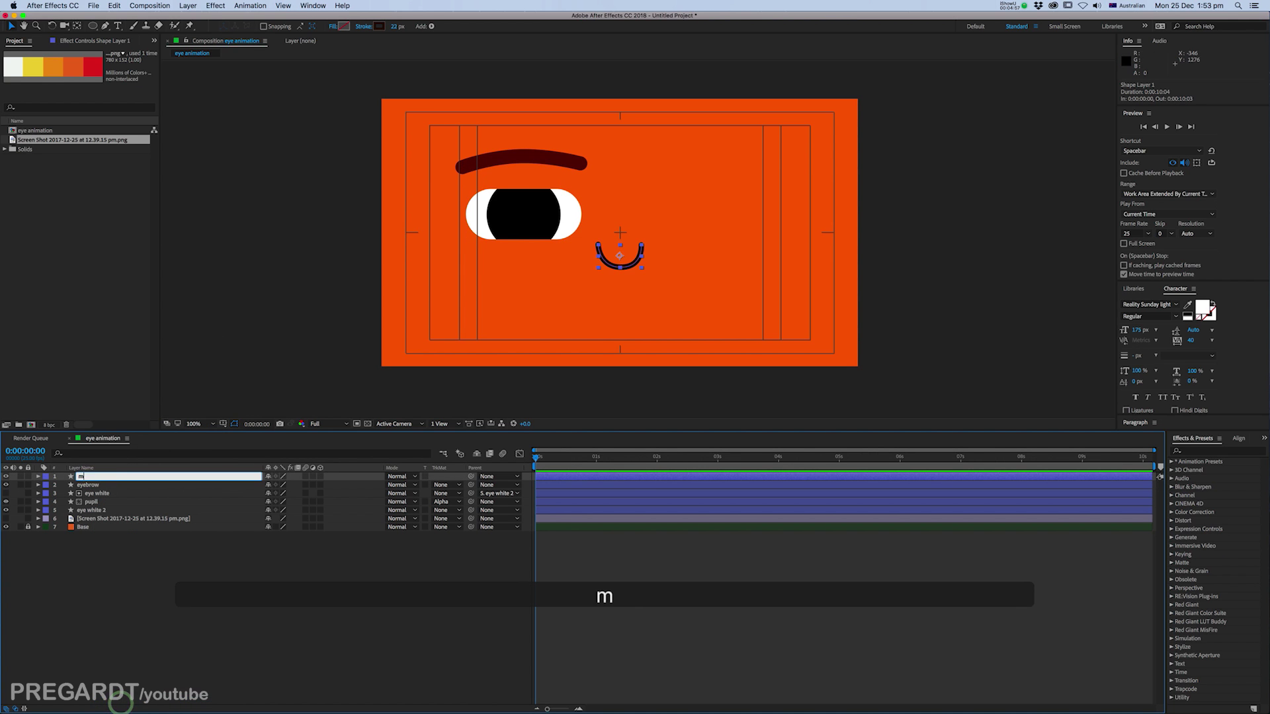
text(outh)
key(Return)
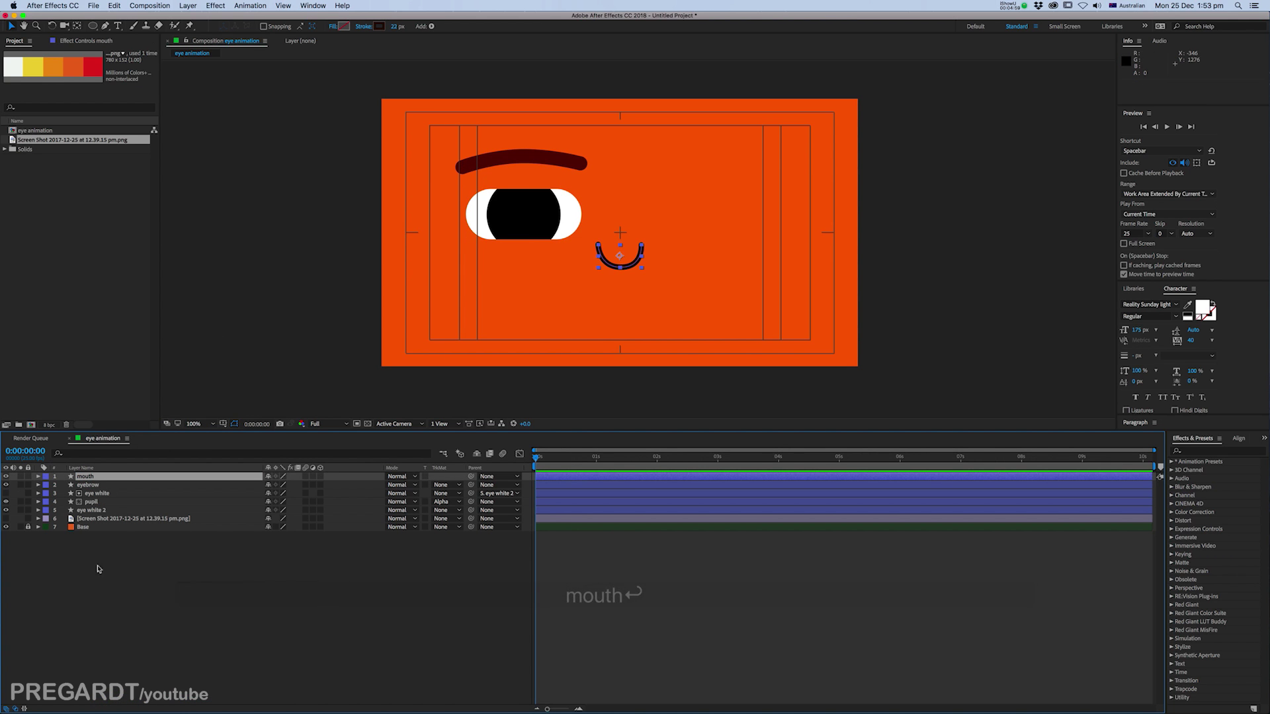
Step: Duplicate the eyebrow, eye white, pupil and eye white 2 layers and label the copies Green
click(93, 487)
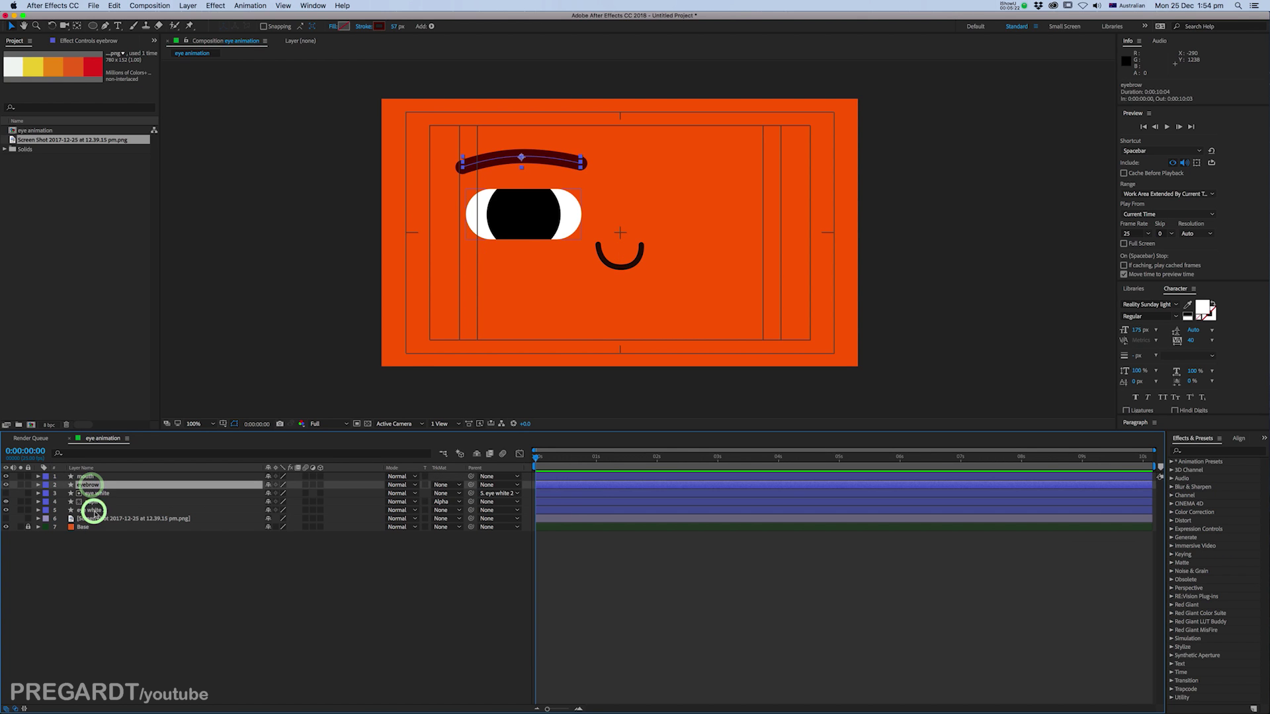
shift+click(95, 512)
key(super+c)
key(super+v)
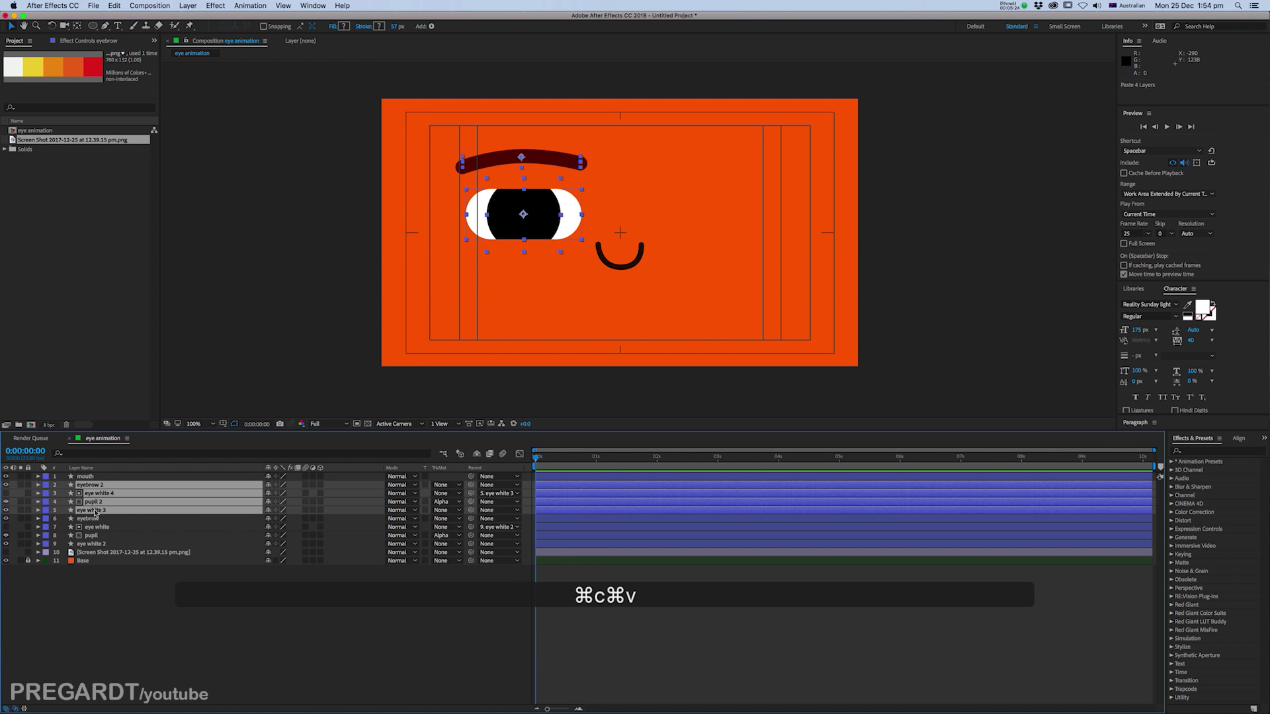
click(47, 487)
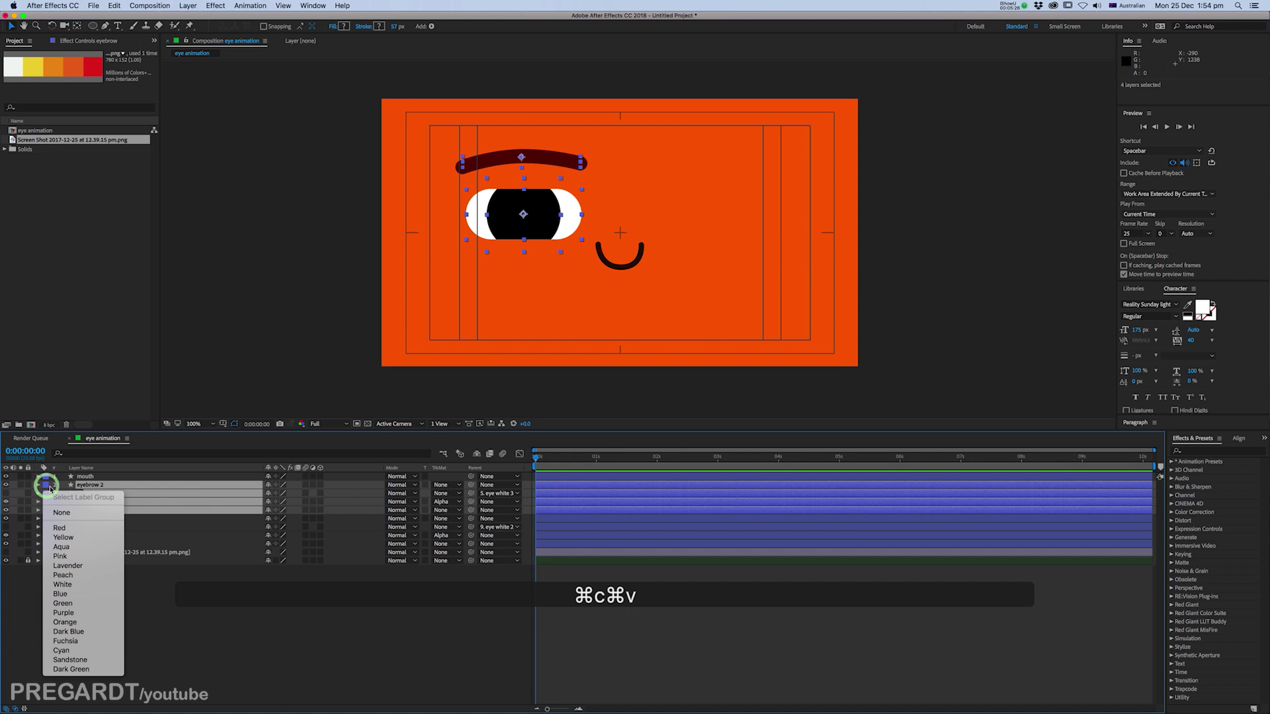
click(85, 603)
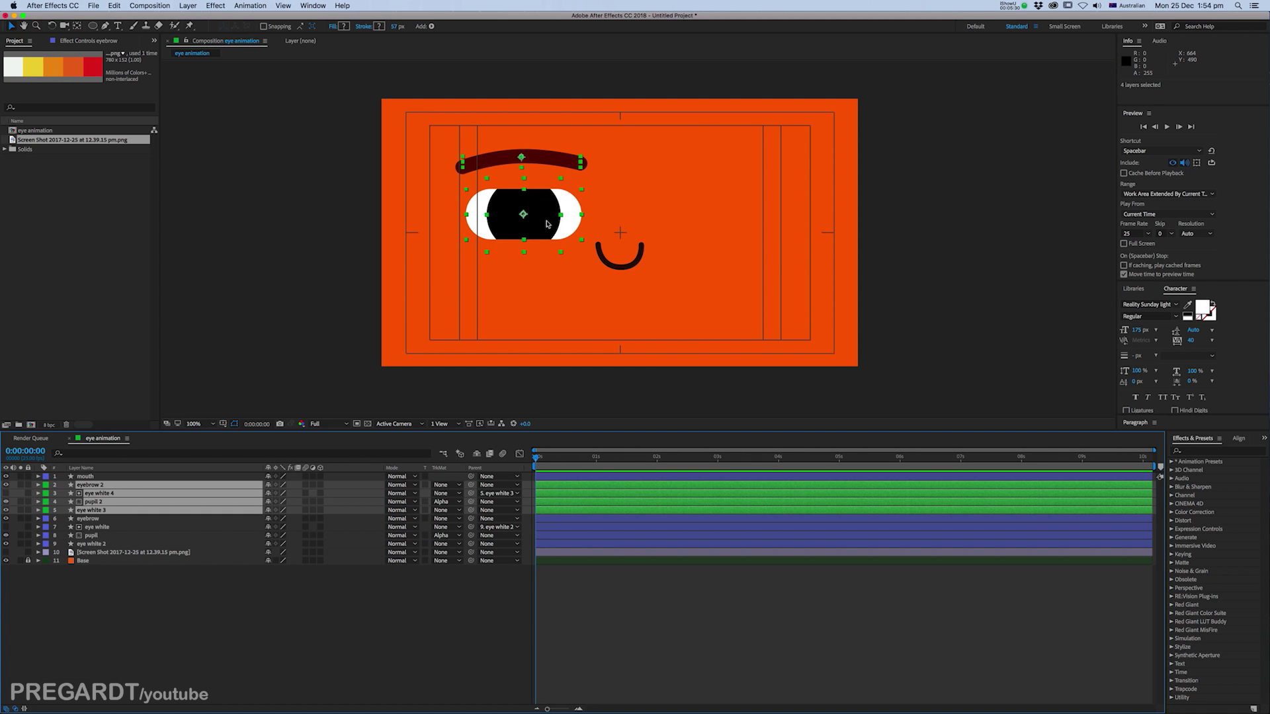
Step: Nudge the four copied layers right into the right-eye position
drag(547, 224, 679, 225)
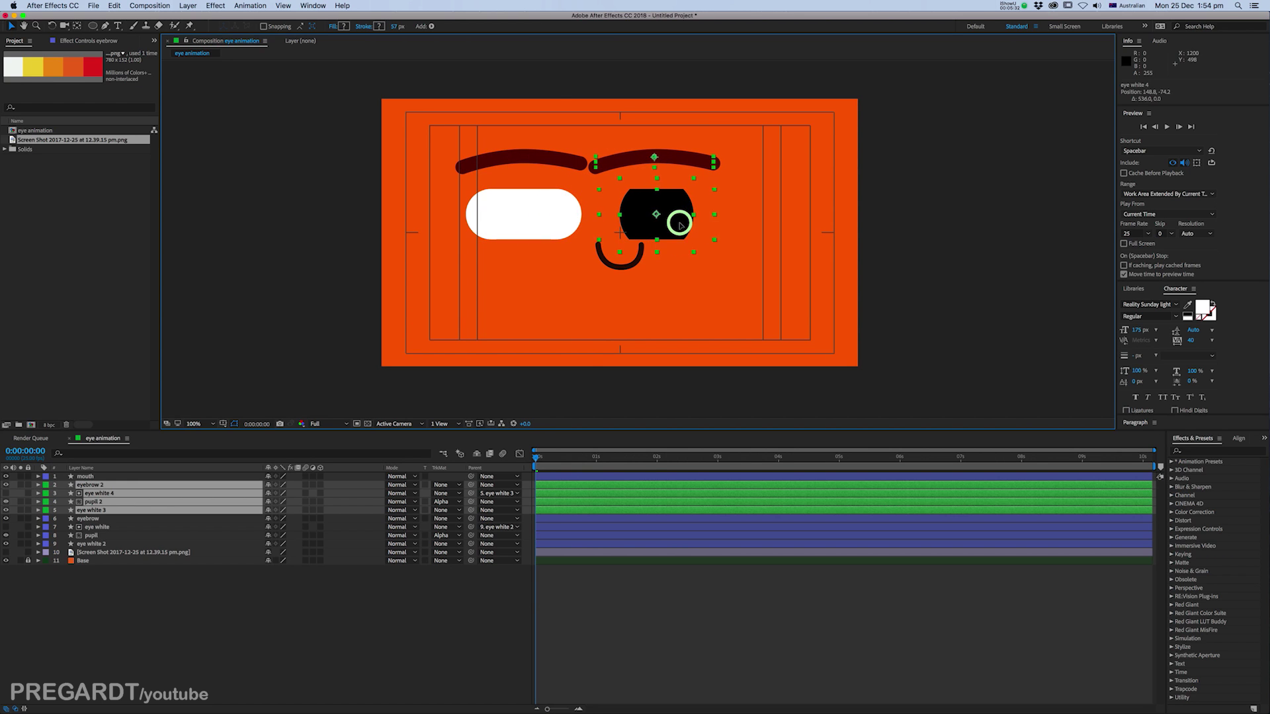
key(super+z)
key(super+z)
key(super+z)
click(551, 485)
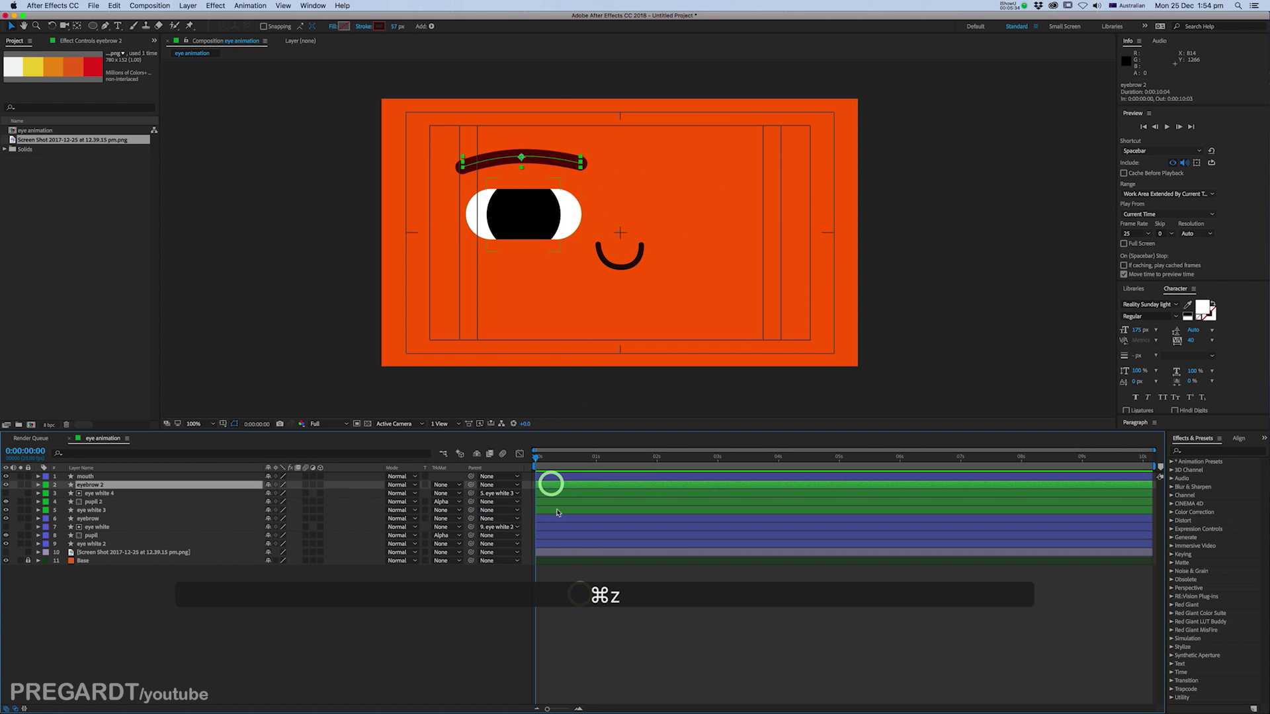
shift+click(556, 512)
key(v)
key(shift+Right)
key(shift+Right)
key(shift+Right)
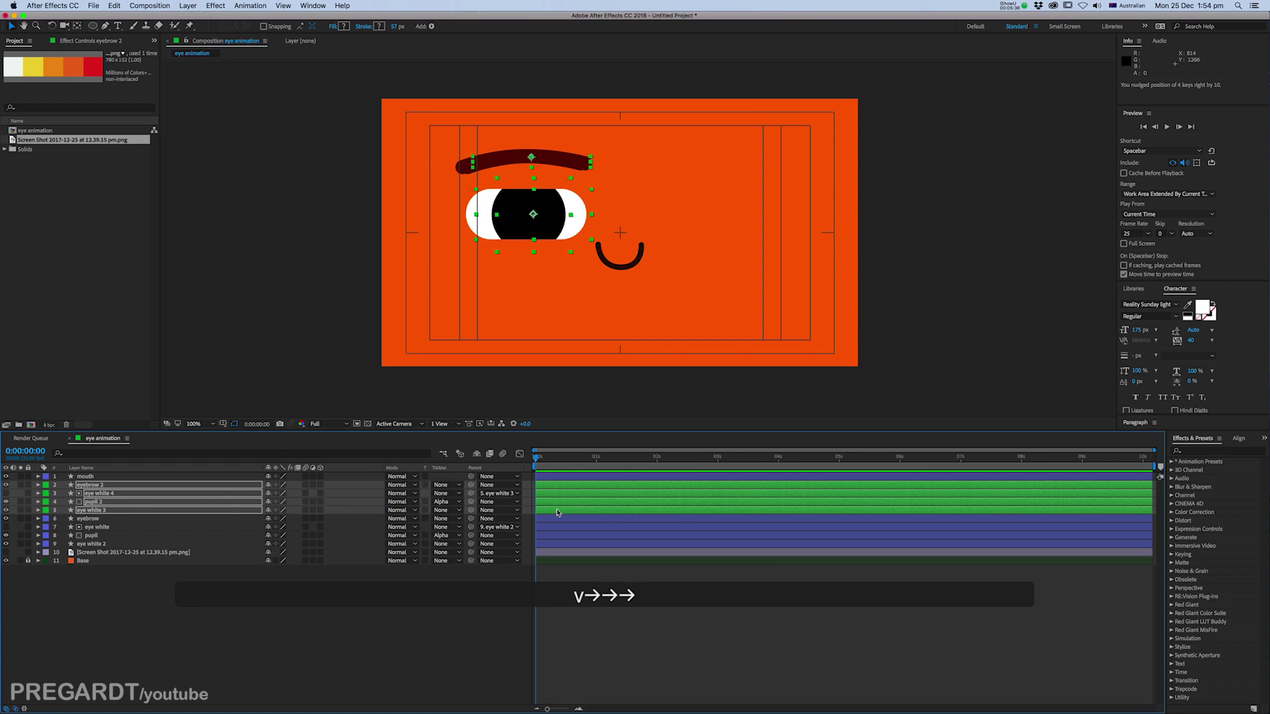
key(shift+Right)
key(shift+Right)
key(shift+Right)
key(shift+Right)
key(shift+Right)
key(shift+Right)
key(shift+Right)
key(shift+Right)
key(shift+Right)
key(shift+Right)
key(shift+Right)
key(shift+Right)
key(shift+Right)
key(shift+Right)
key(shift+Right)
key(shift+Right)
key(shift+Right)
key(shift+Right)
key(shift+Right)
key(shift+Right)
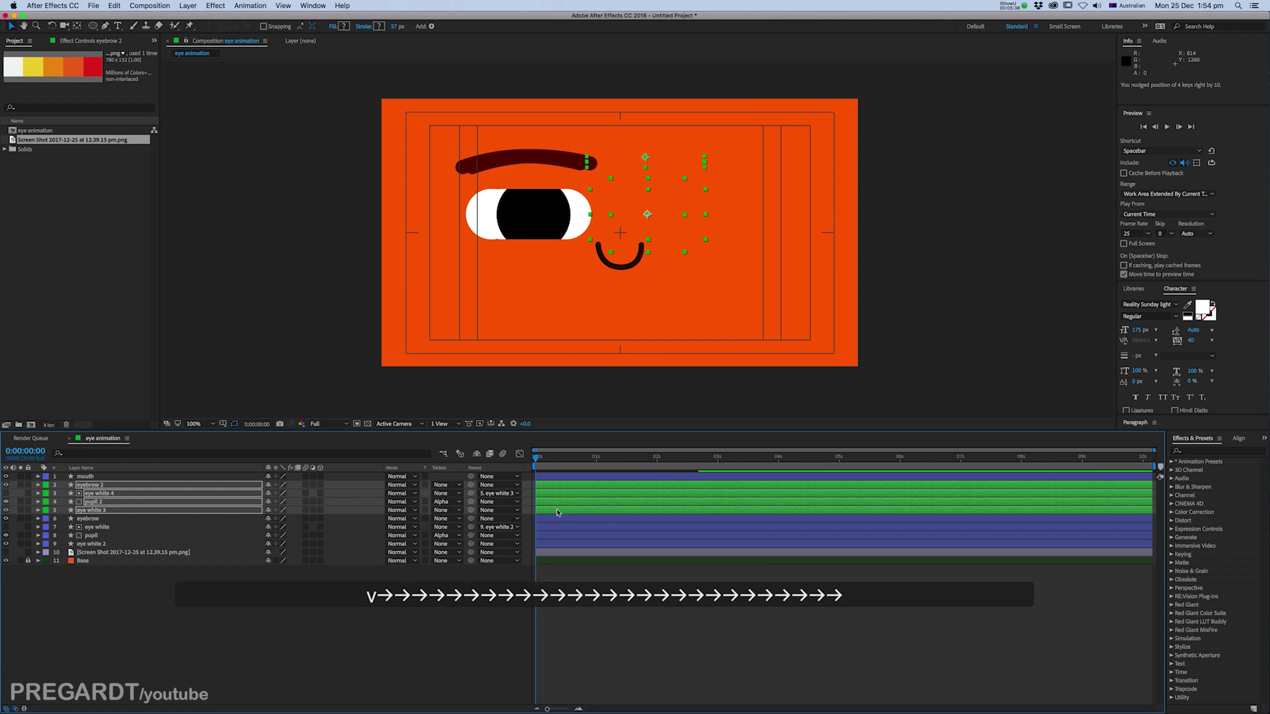
key(shift+Right)
key(shift+Right)
key(shift+Right)
key(shift+Right)
key(shift+Right)
key(shift+Right)
key(shift+Right)
key(shift+Right)
key(shift+Right)
key(shift+Right)
key(shift+Right)
key(shift+Right)
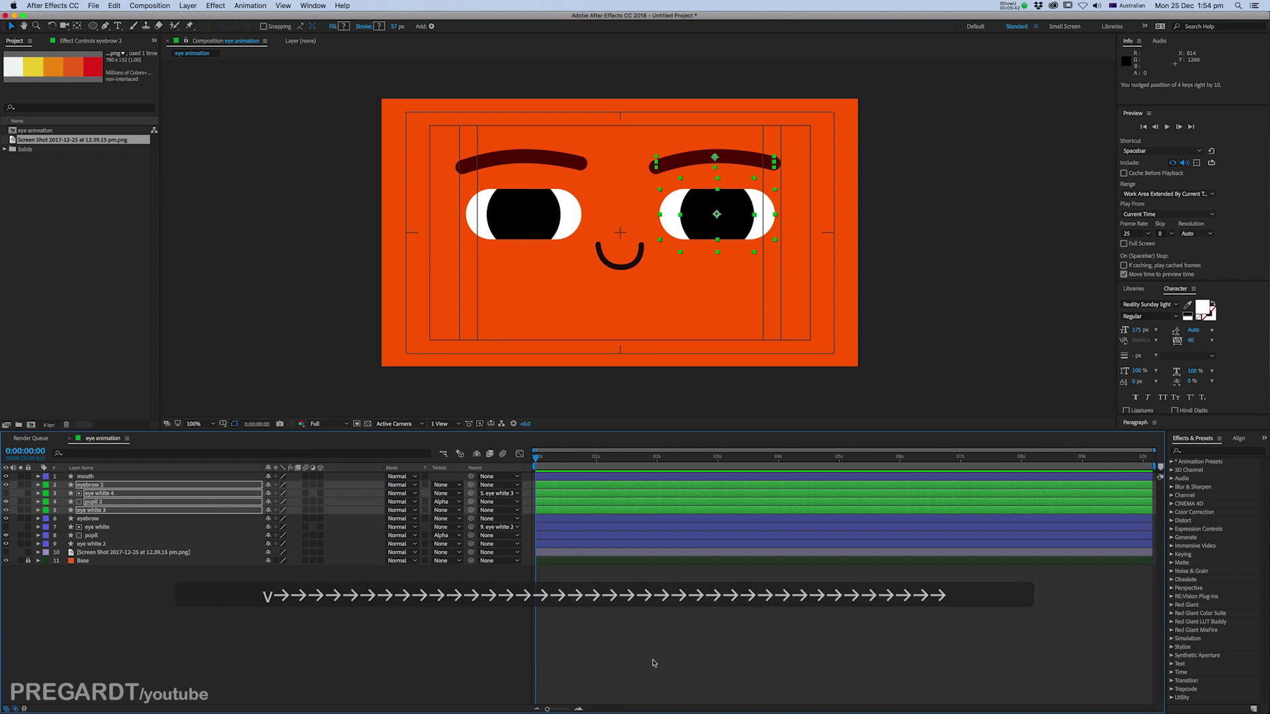
click(641, 622)
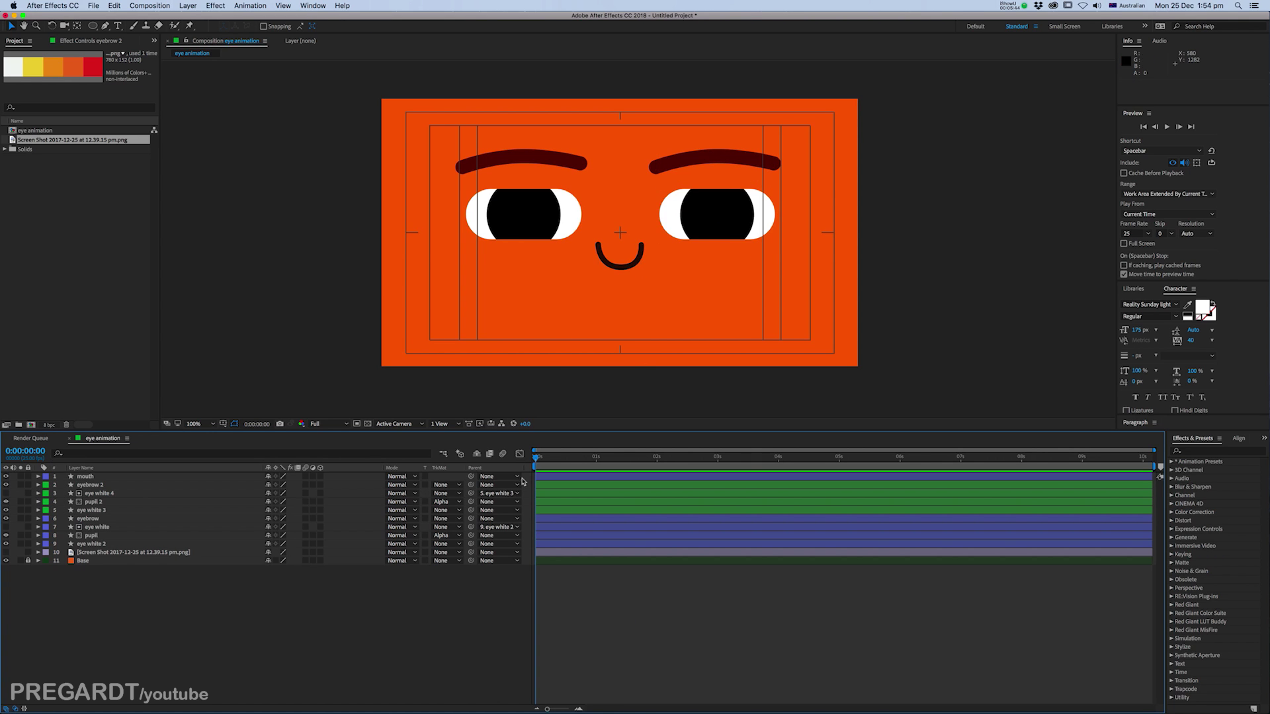
Step: Start Scale keyframes on both eye white 2 and eye white 3
click(578, 216)
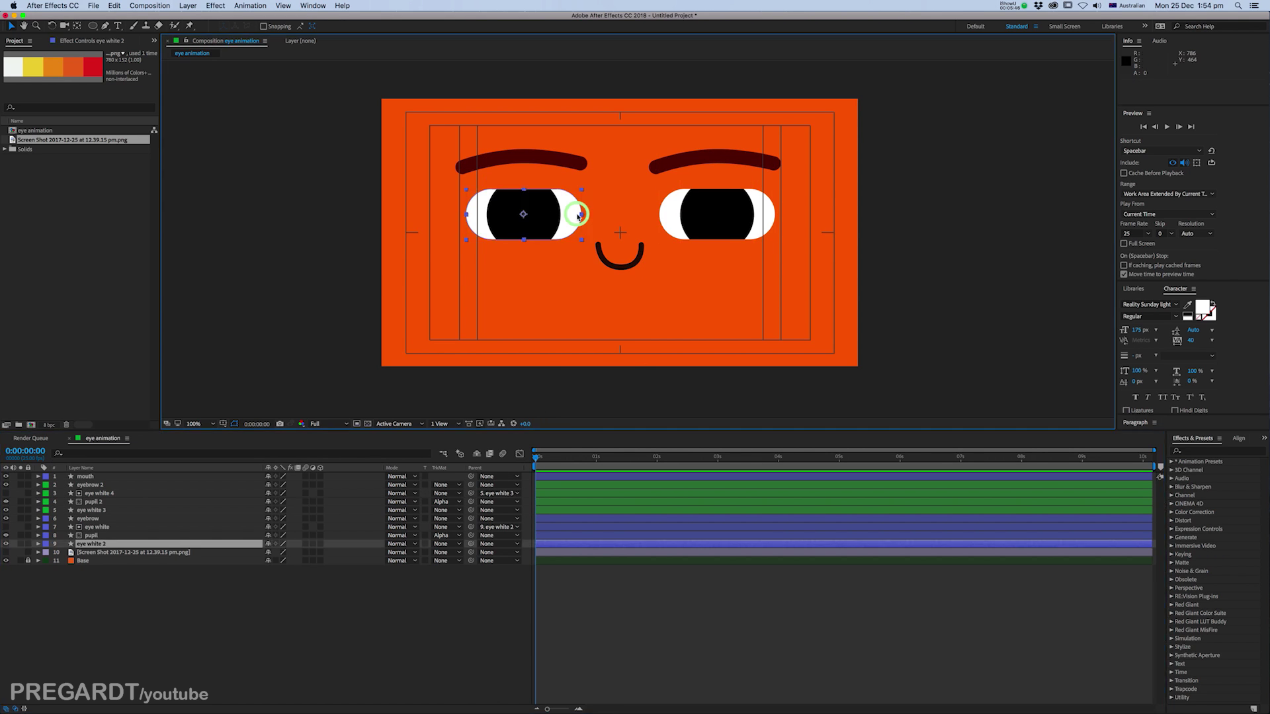
key(s)
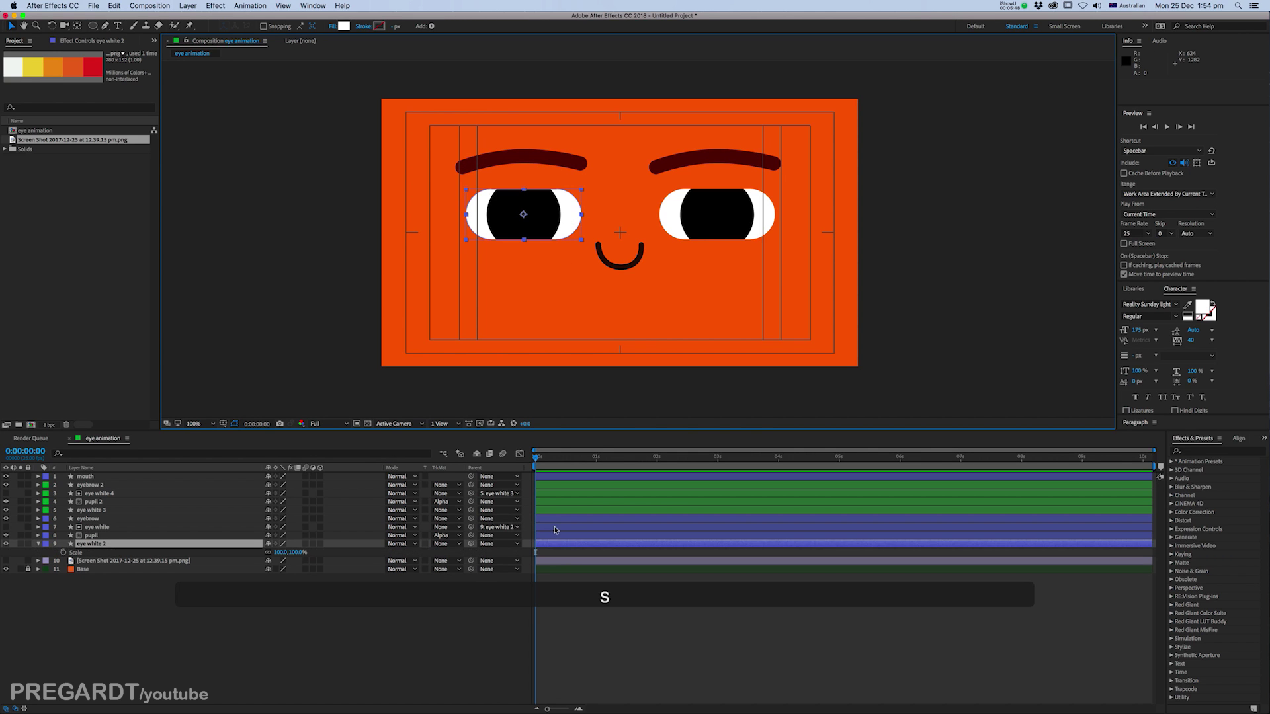
click(553, 510)
key(s)
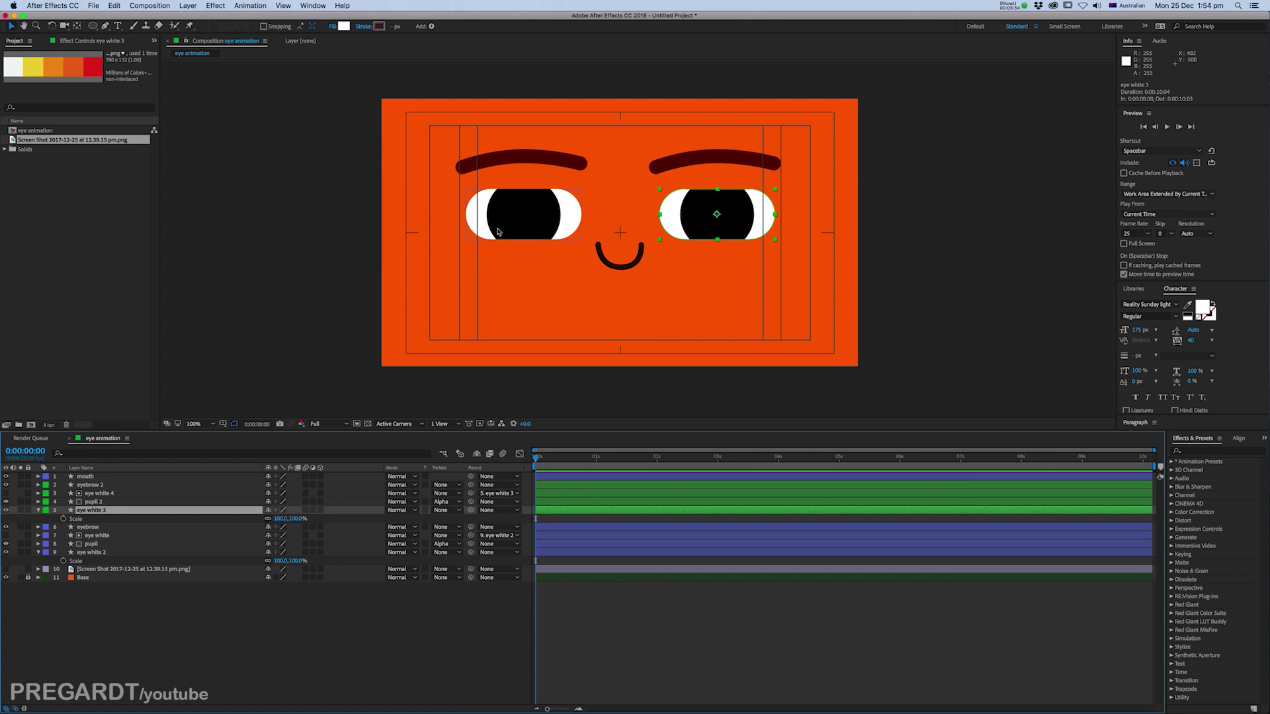
click(542, 552)
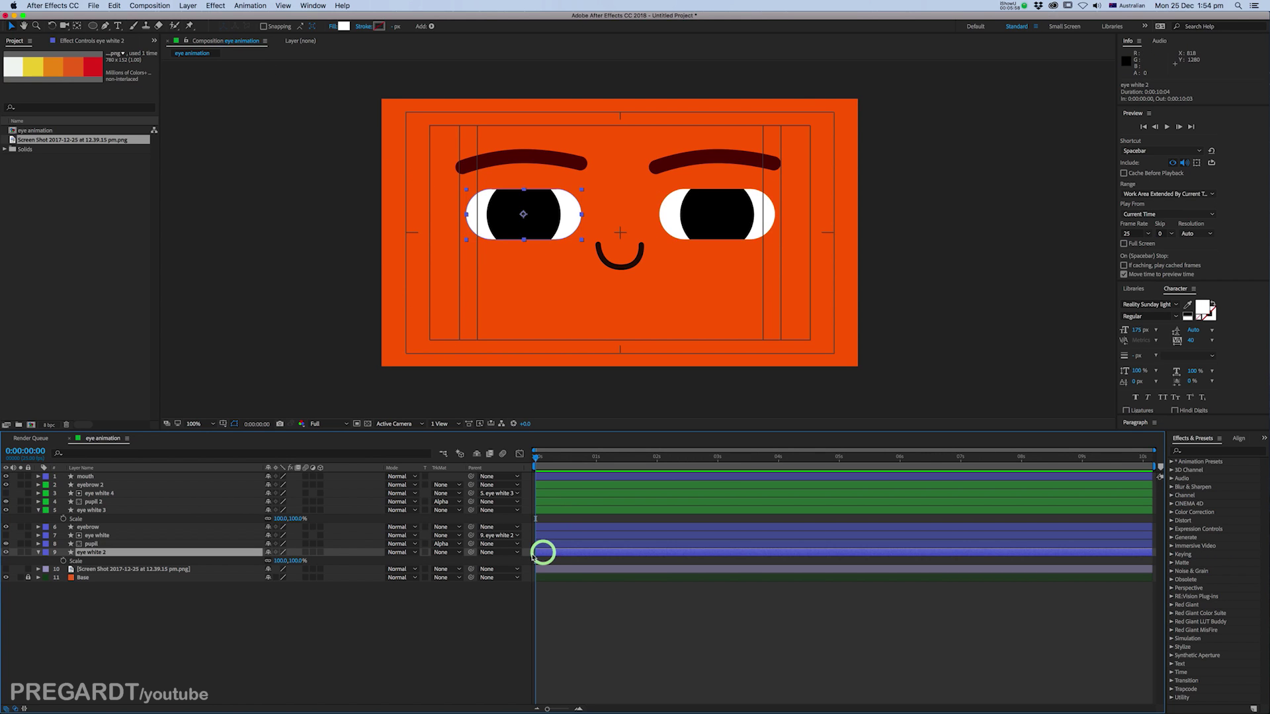
click(63, 561)
click(63, 519)
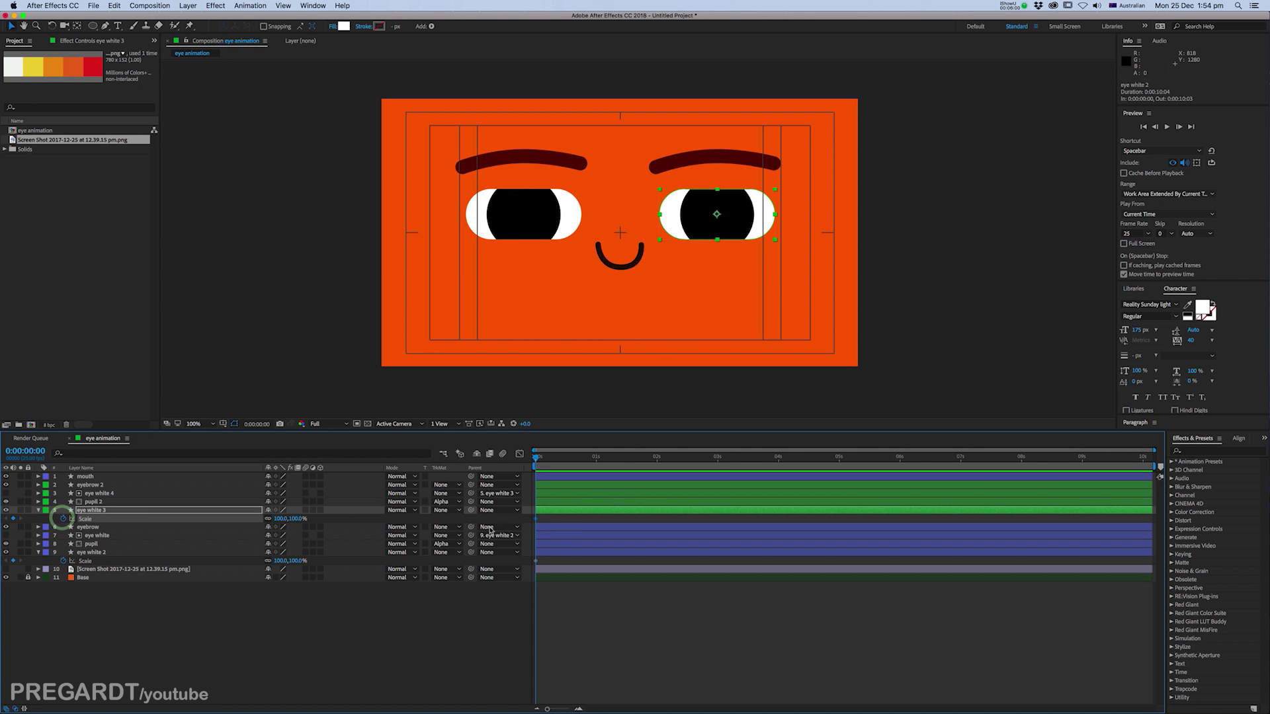
Step: End the work area at 3:21 and trim the composition to it
click(577, 706)
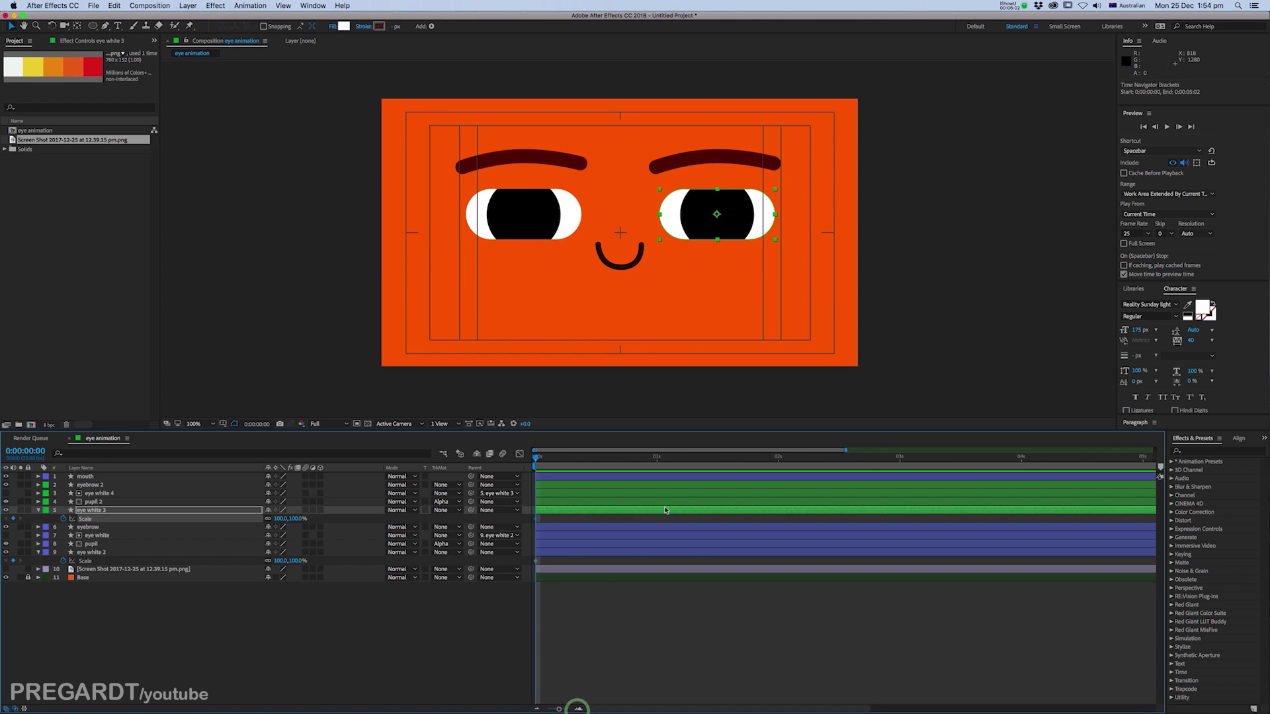
drag(889, 460, 1022, 469)
key(n)
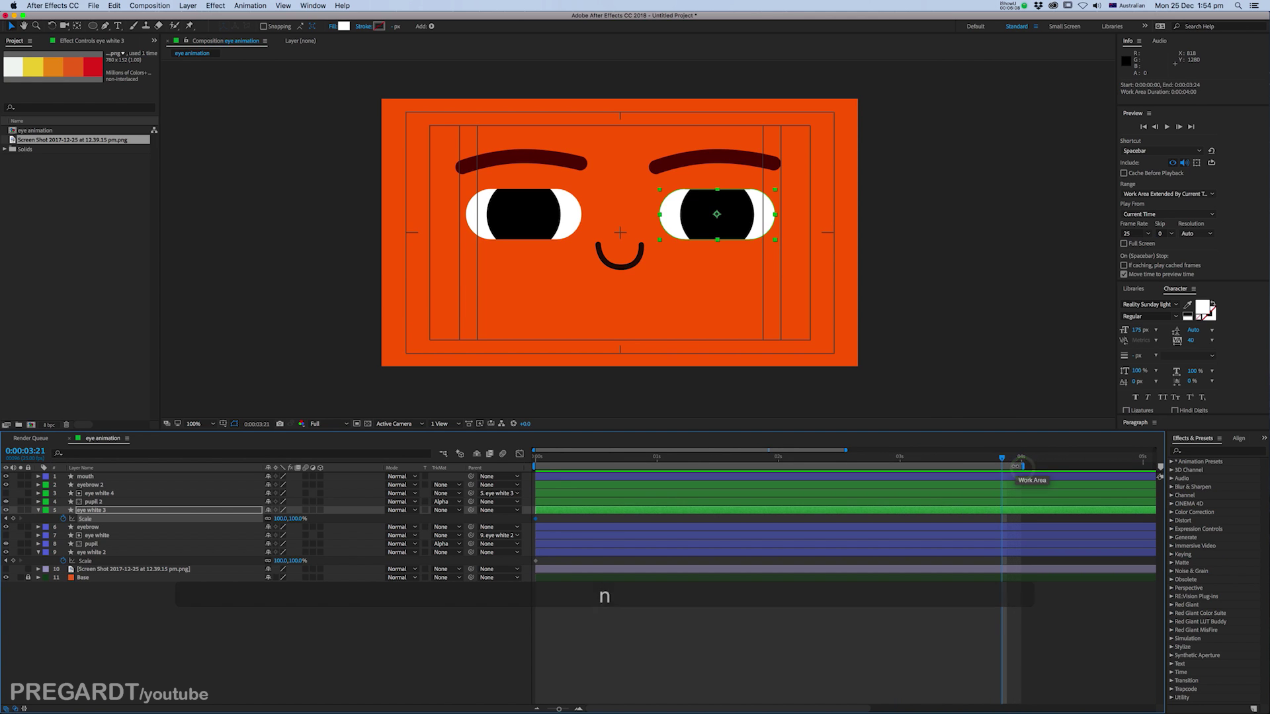
right_click(1016, 467)
click(1030, 493)
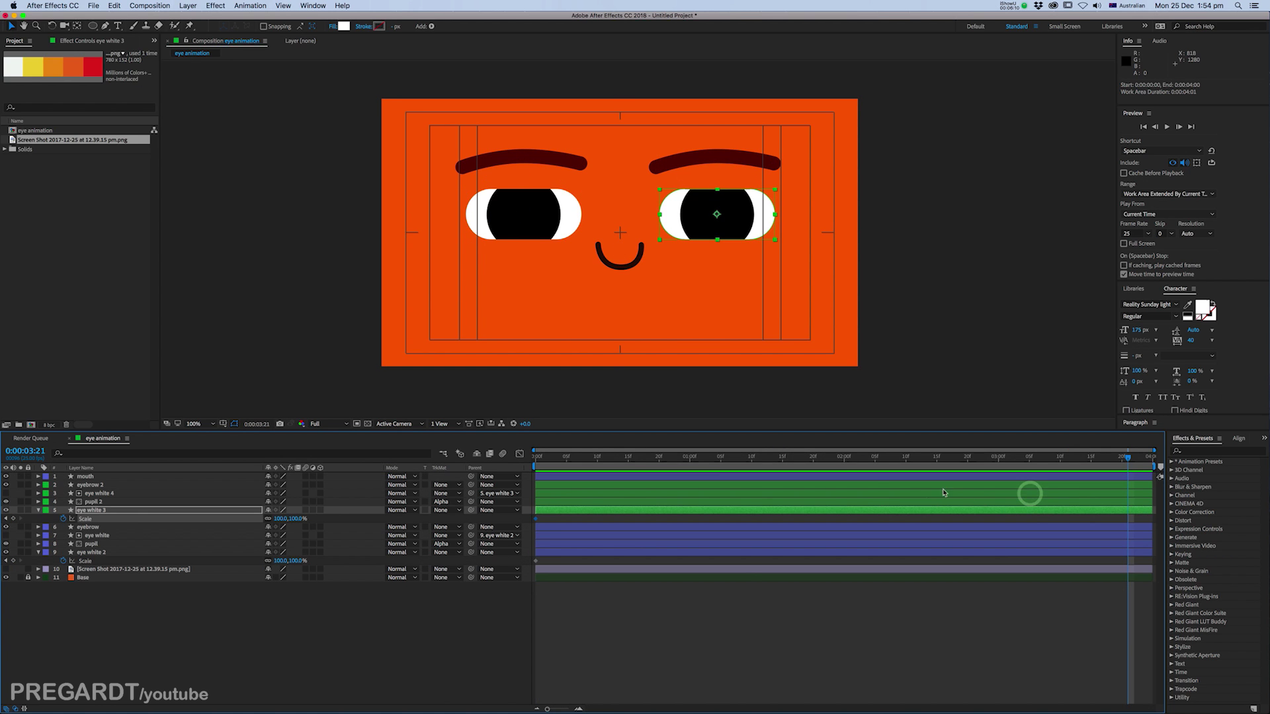
drag(754, 461, 527, 465)
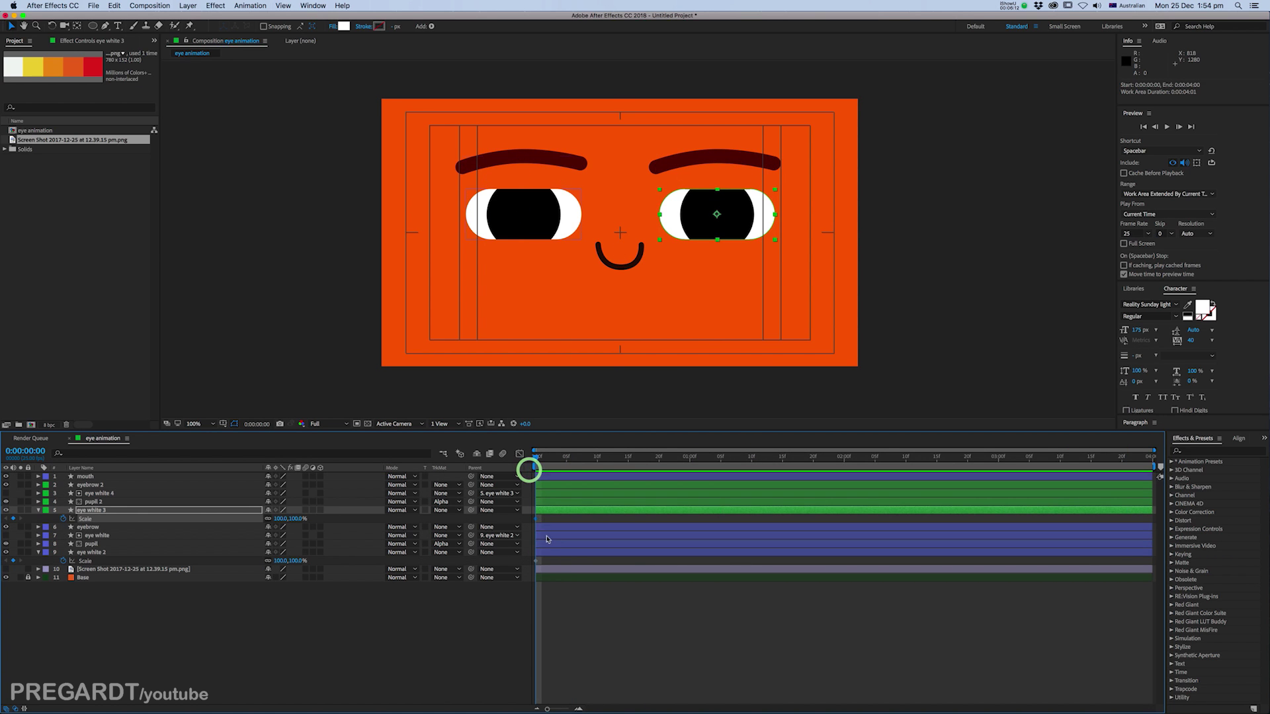
Step: Move both starting Scale keyframes to frame 7 and go to frame 9
click(540, 519)
drag(540, 519, 580, 564)
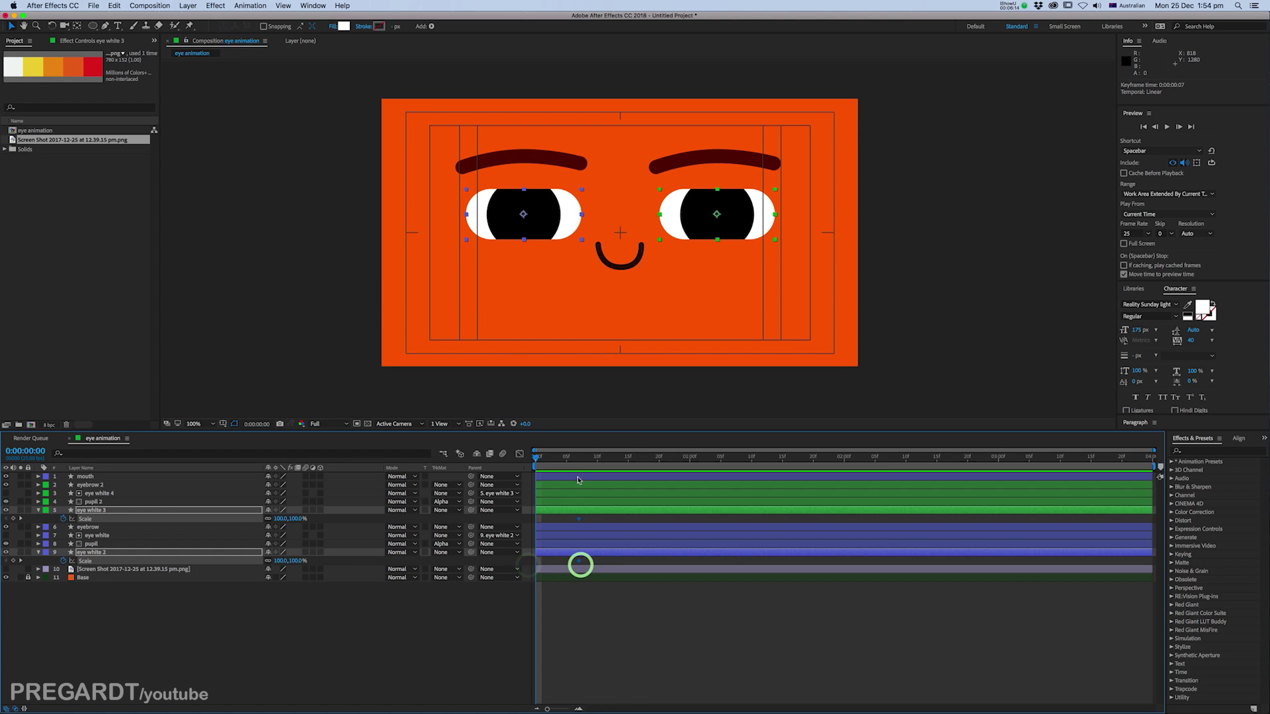
mouse_move(580, 460)
mouse_down()
mouse_move(628, 470)
mouse_move(580, 478)
mouse_up()
key(Page_Down)
key(Page_Down)
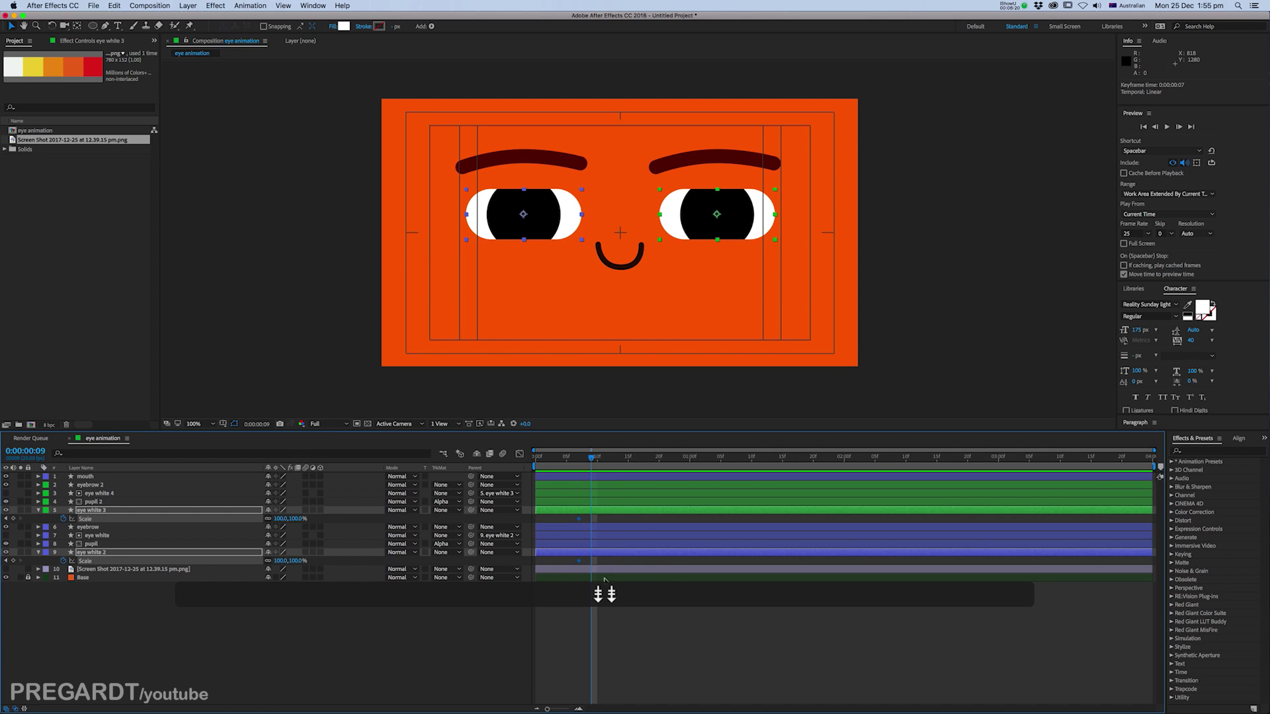
click(607, 618)
Step: Set eye white 2's vertical scale to 7% at frame 9
click(579, 561)
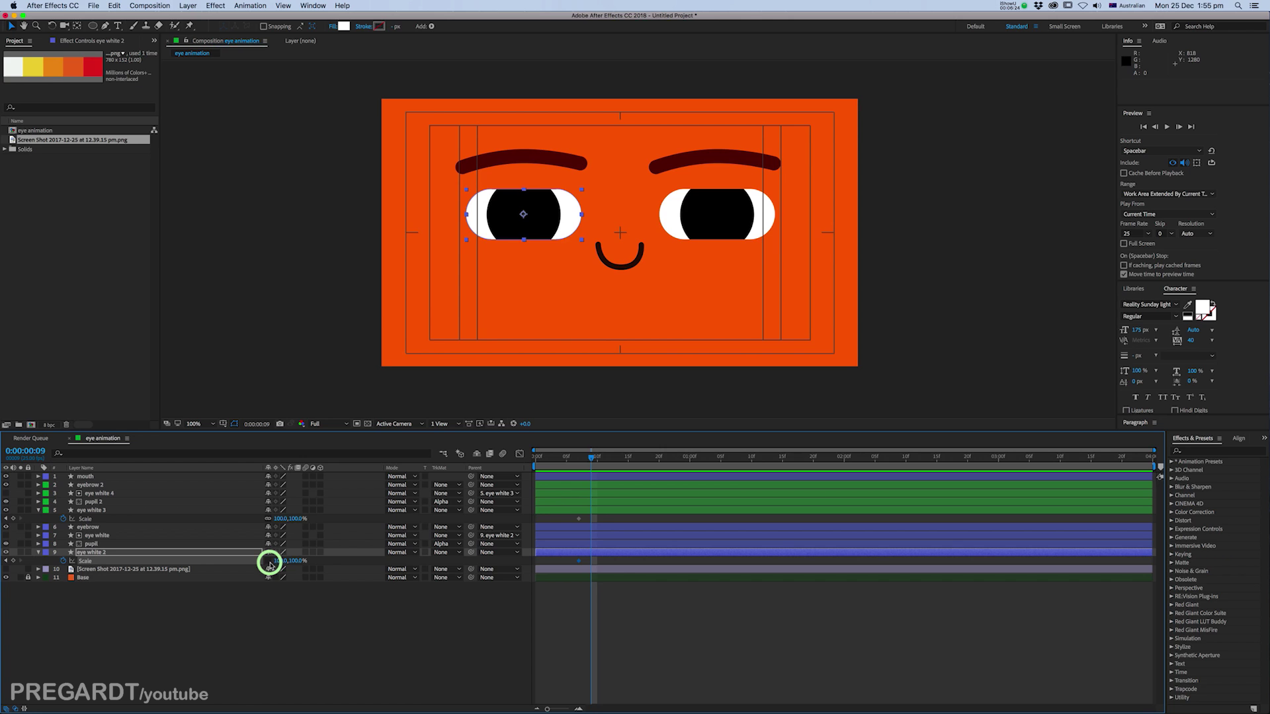
drag(299, 563, 283, 560)
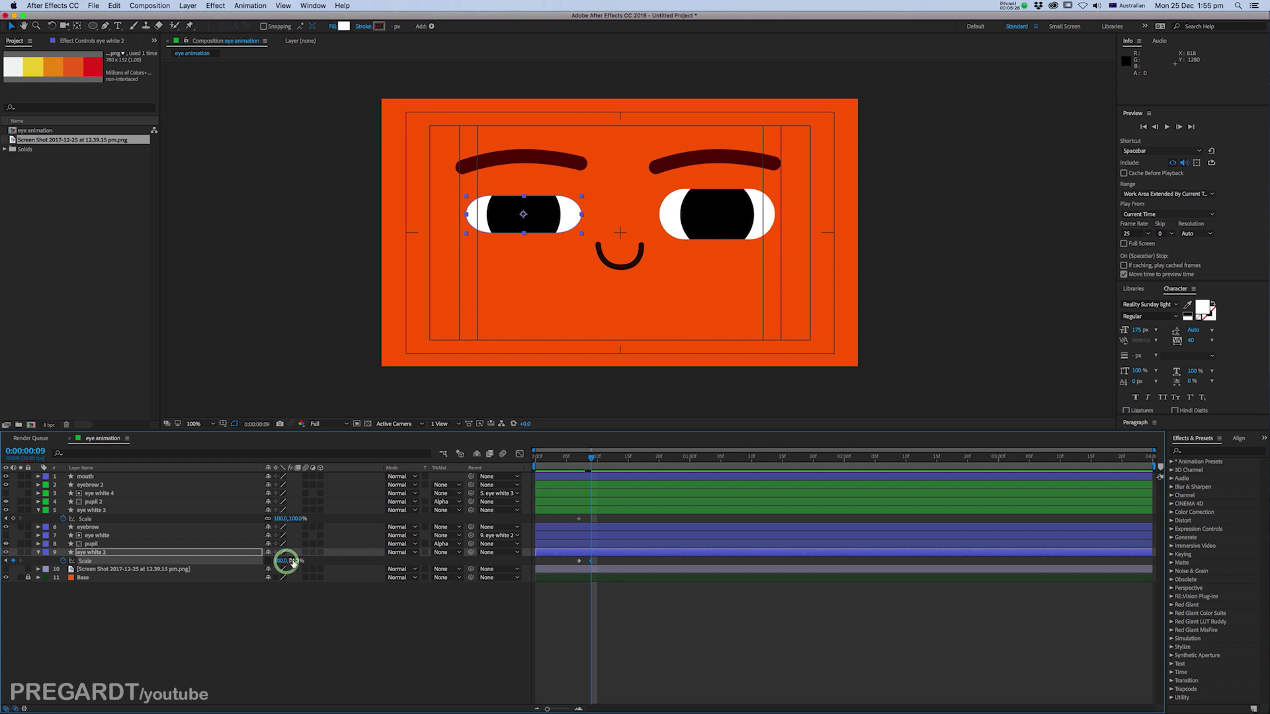
click(294, 561)
text(7)
key(Return)
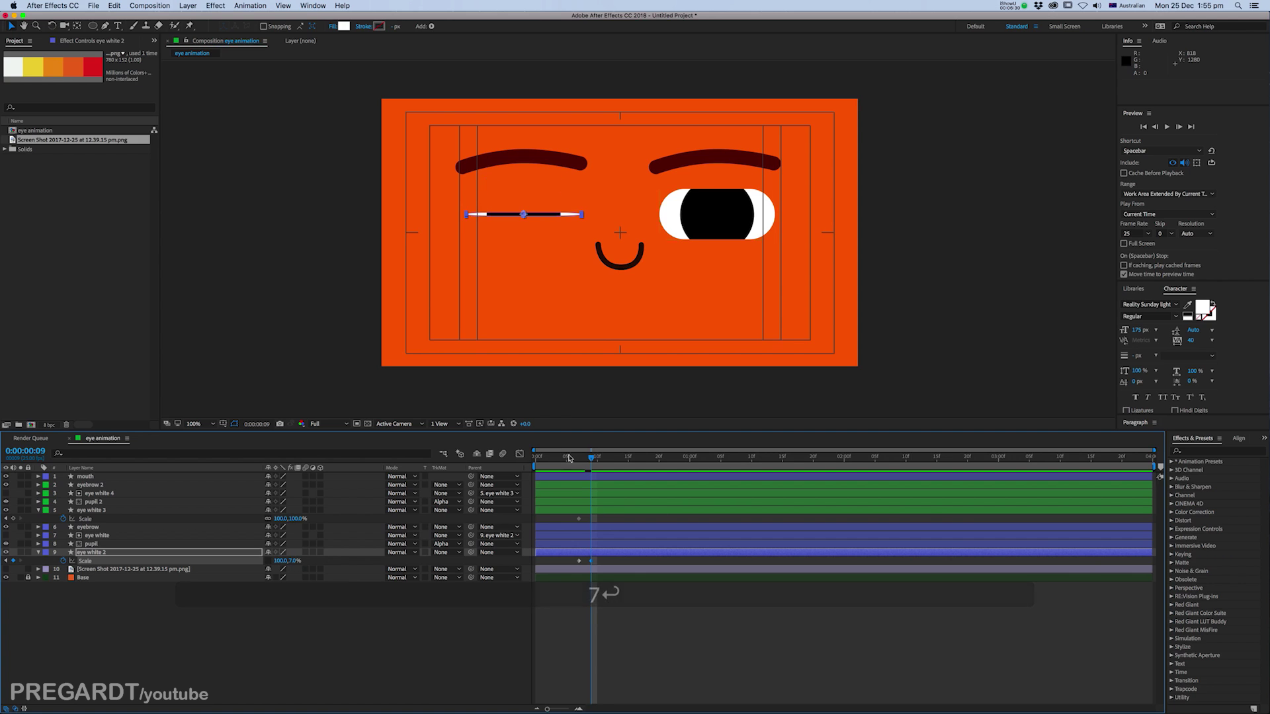
Step: Copy the open-eye Scale keyframe to frame 13, ease all keyframes with F9, and preview
key(Page_Down)
key(Page_Down)
key(Page_Down)
key(Page_Down)
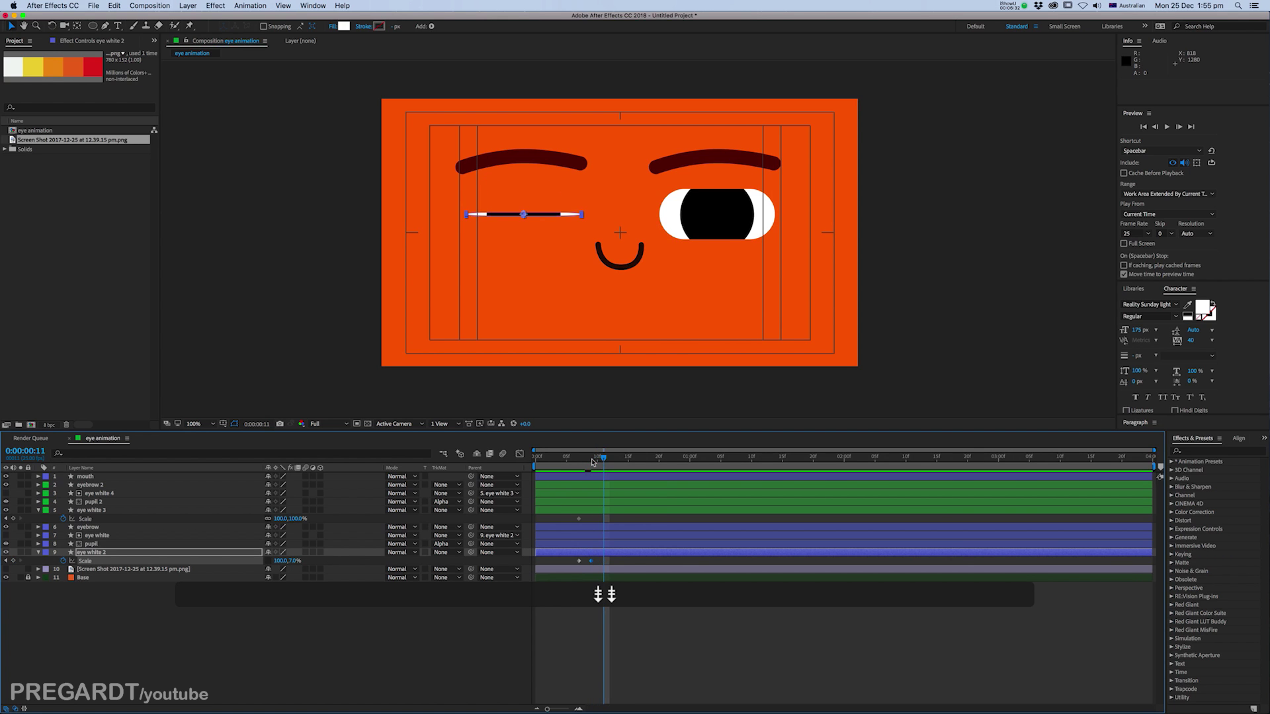
click(579, 560)
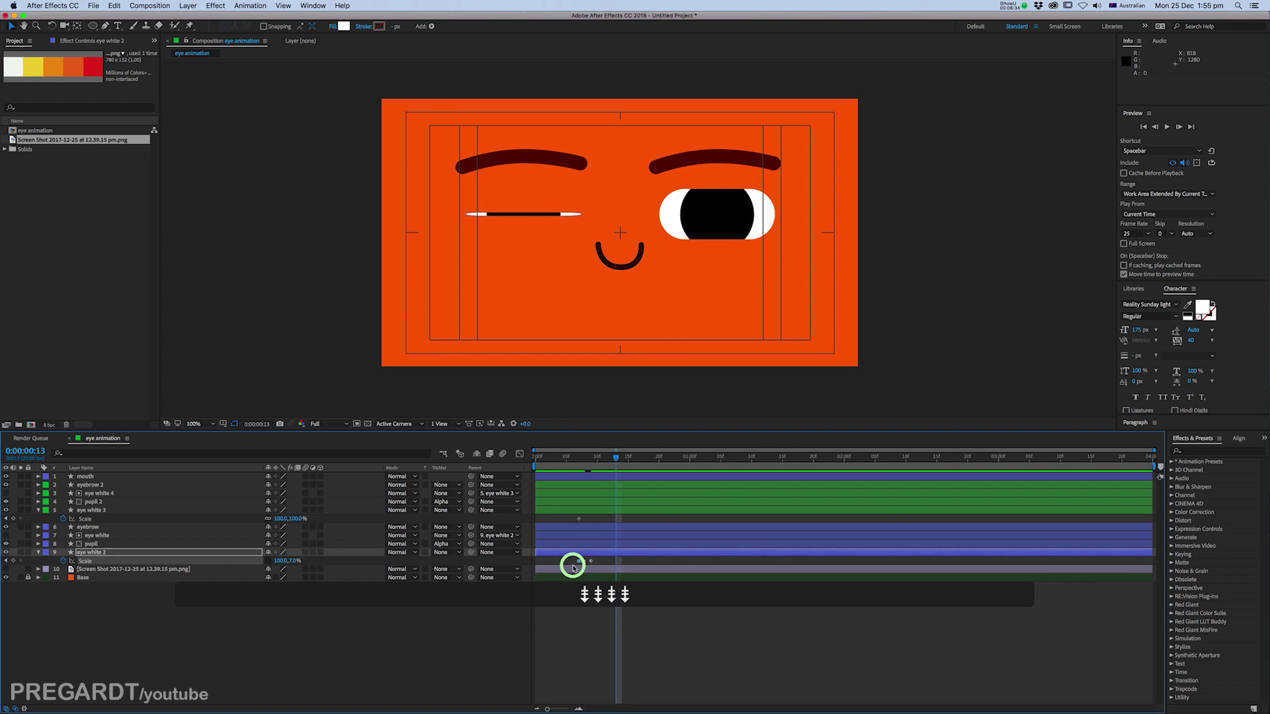
key(super+c)
key(super+v)
click(581, 566)
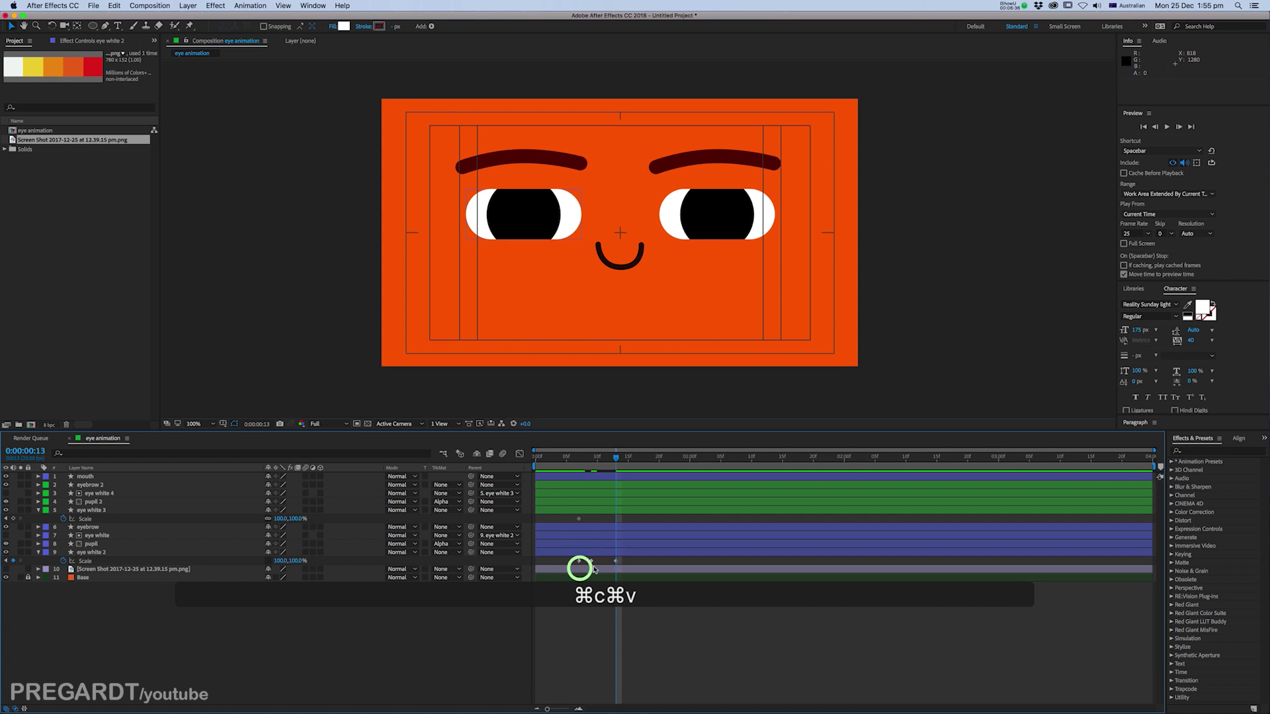
key(F9)
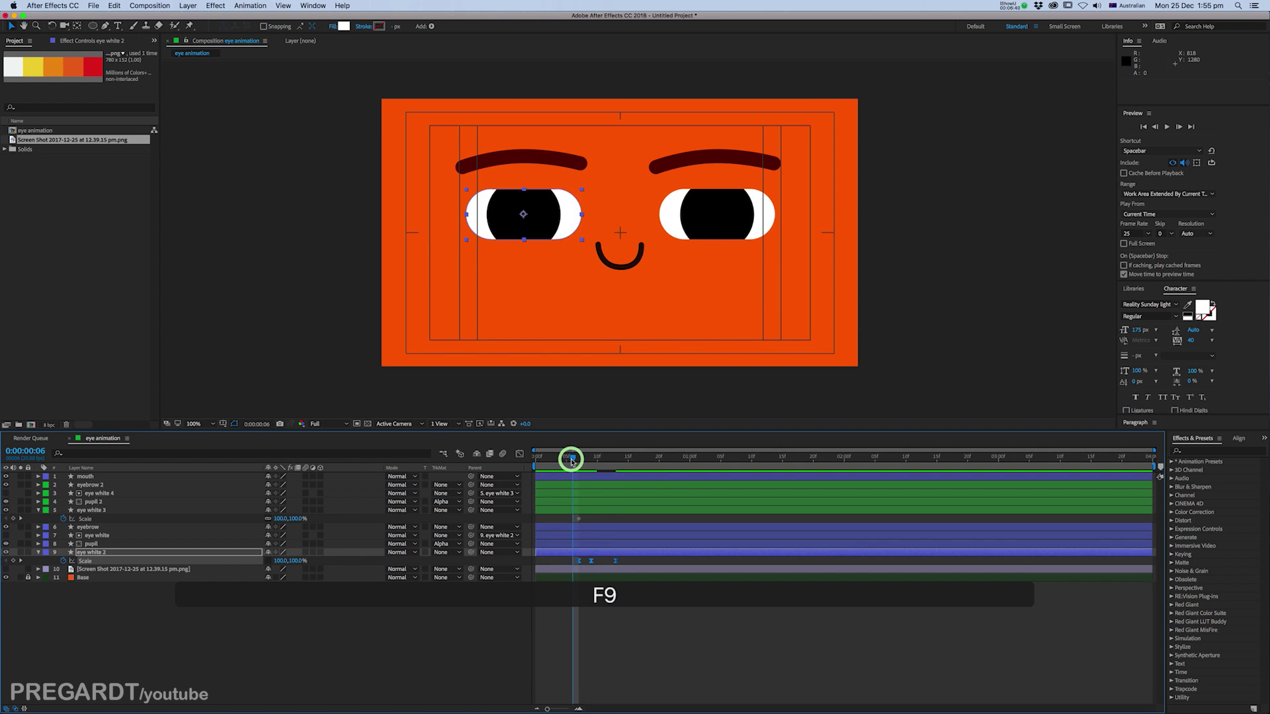
key(space)
drag(556, 458, 524, 461)
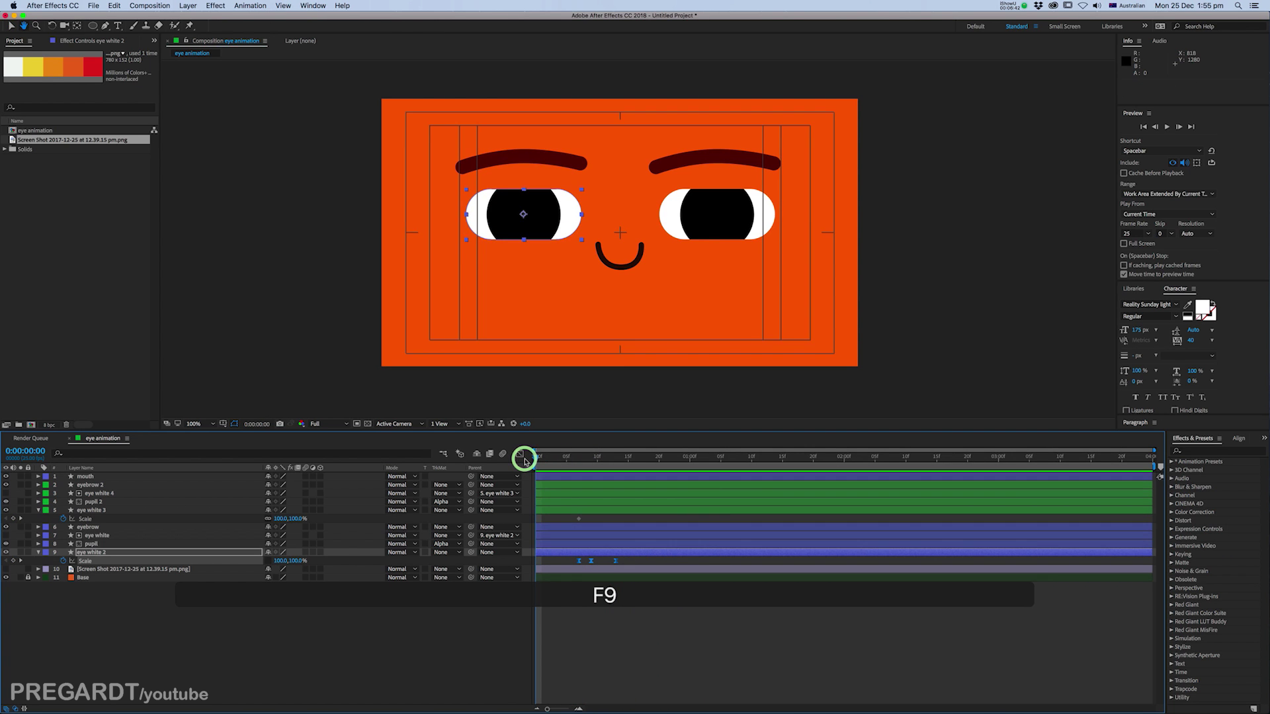
key(space)
key(space)
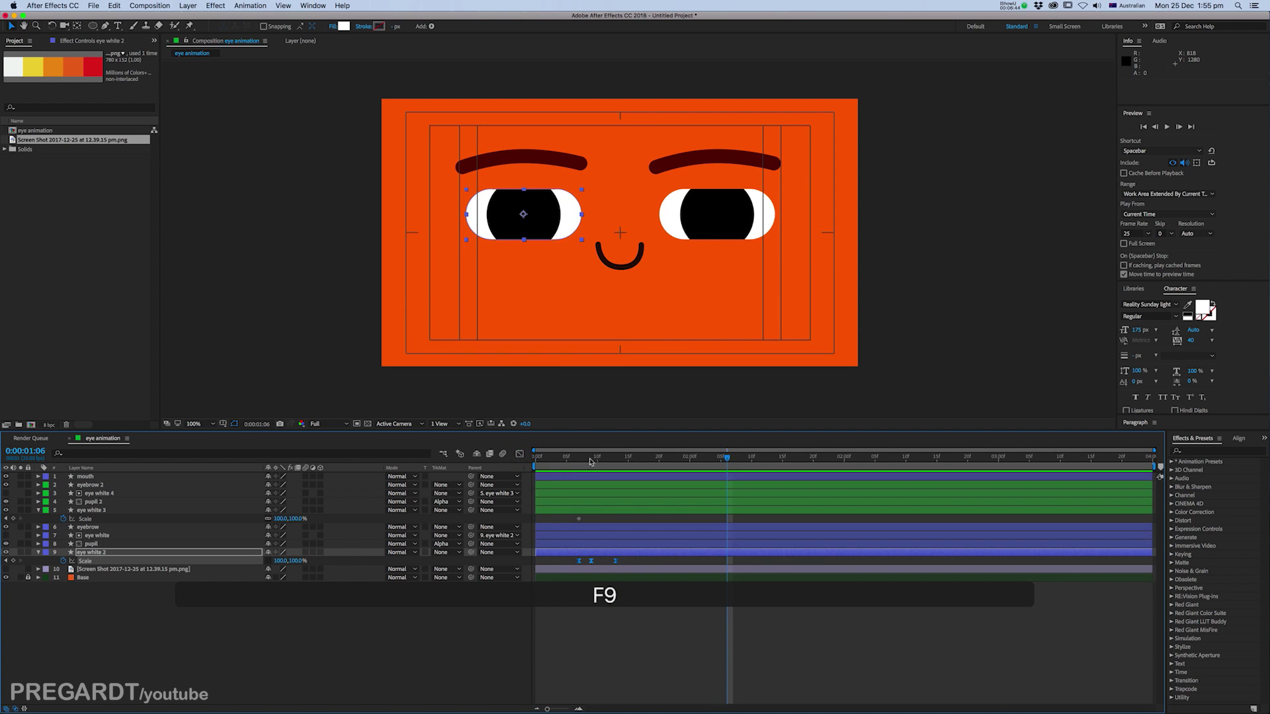
Step: Paste eye white 2's blink Scale keyframes onto eye white 3 at frame 7
click(578, 456)
click(613, 561)
click(572, 567)
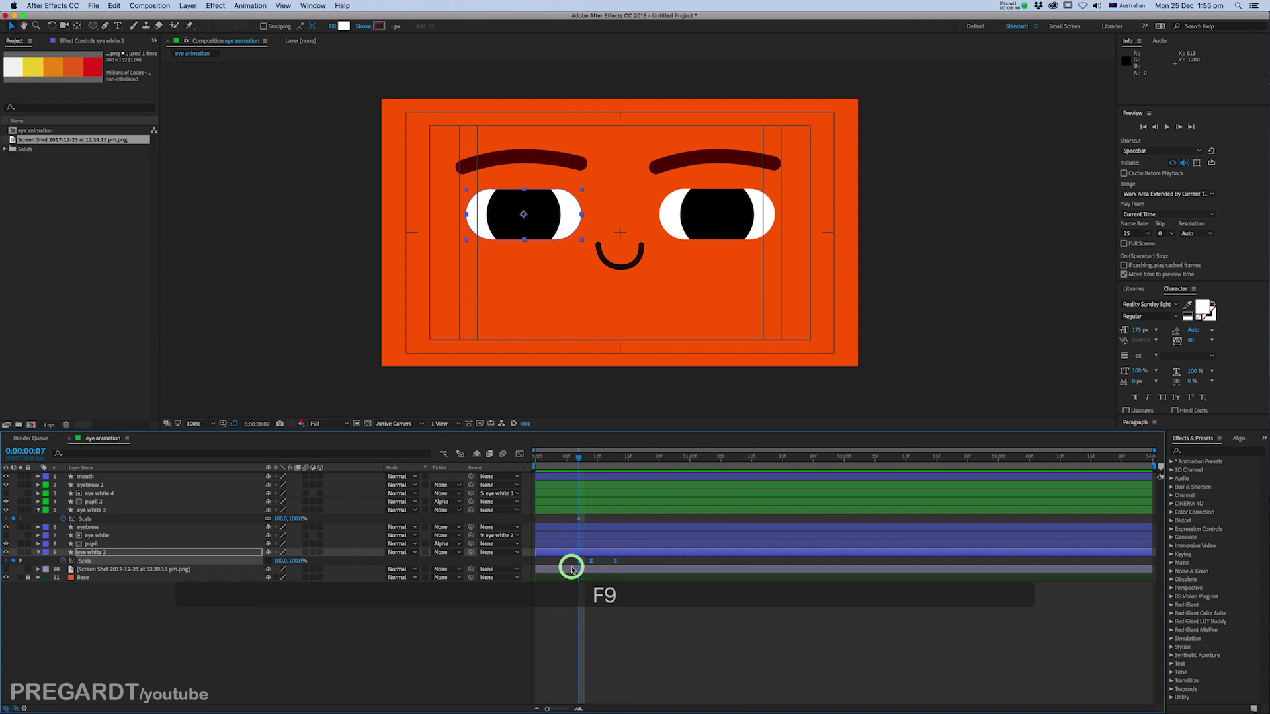
key(super+c)
click(585, 509)
key(super+v)
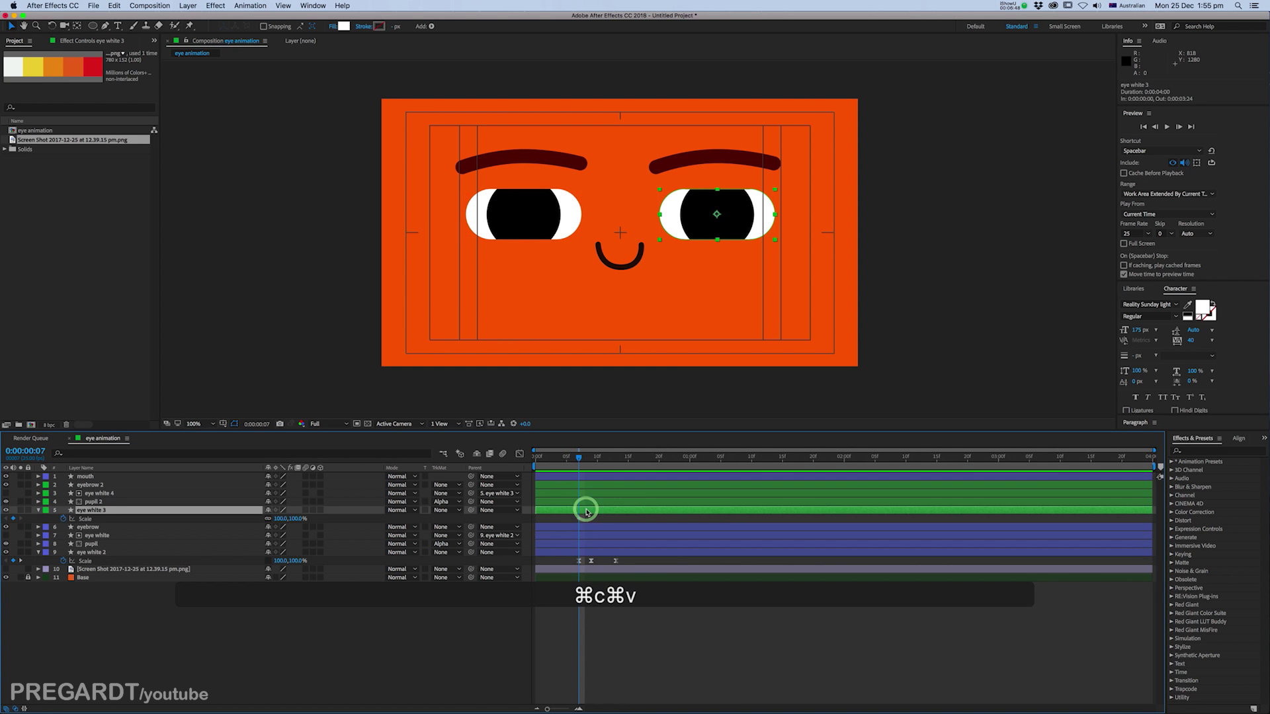
Step: Preview both eyes blinking together from the start
click(532, 457)
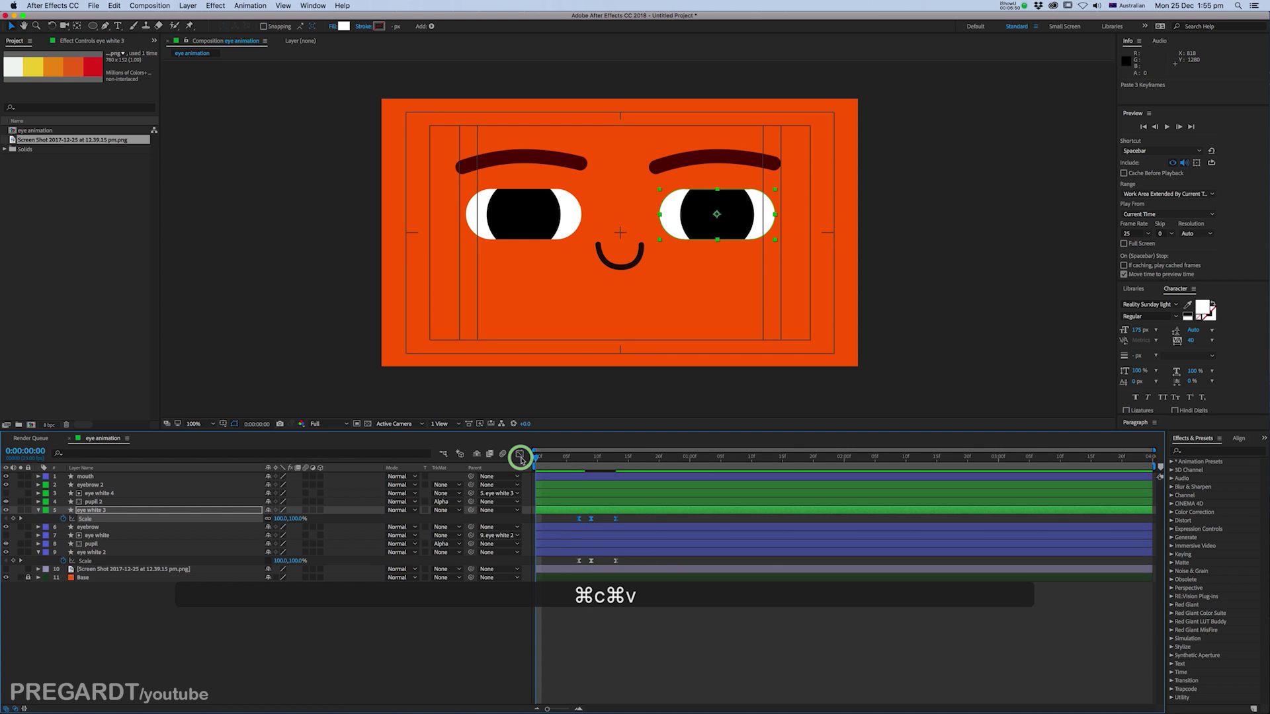
key(space)
mouse_move(585, 456)
mouse_down()
mouse_move(555, 459)
mouse_move(579, 456)
mouse_up()
key(space)
key(space)
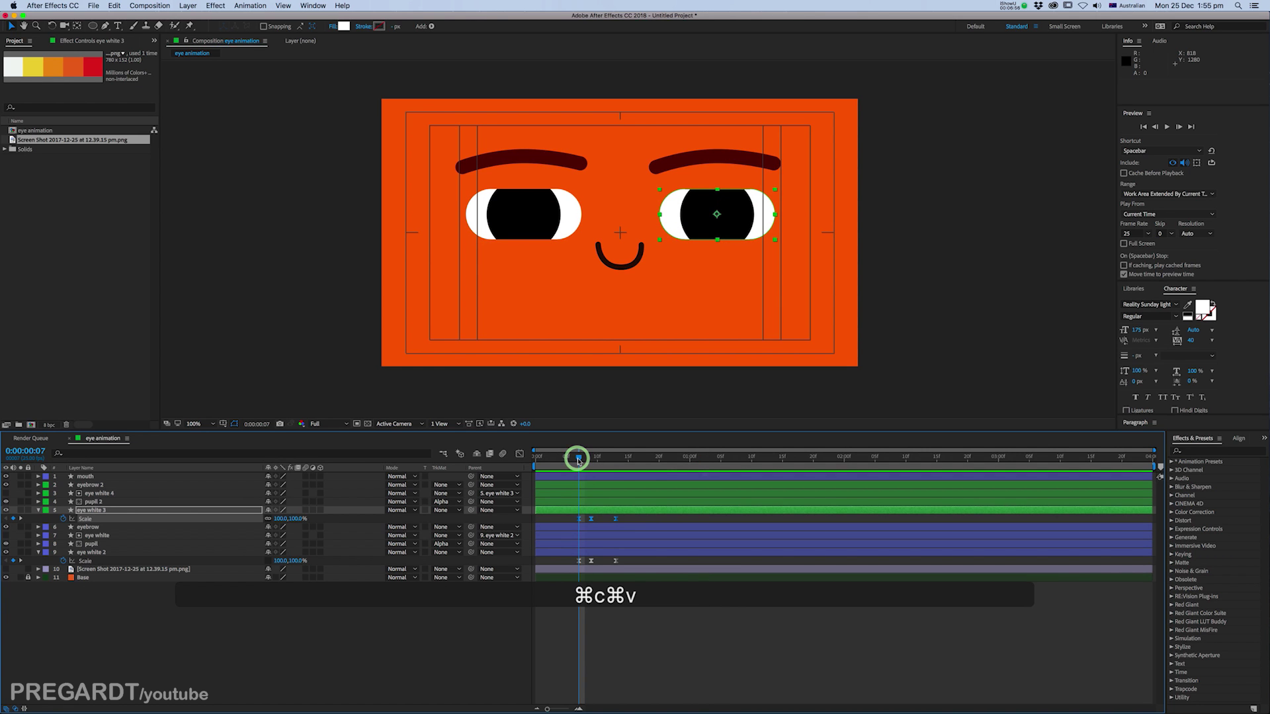
click(544, 167)
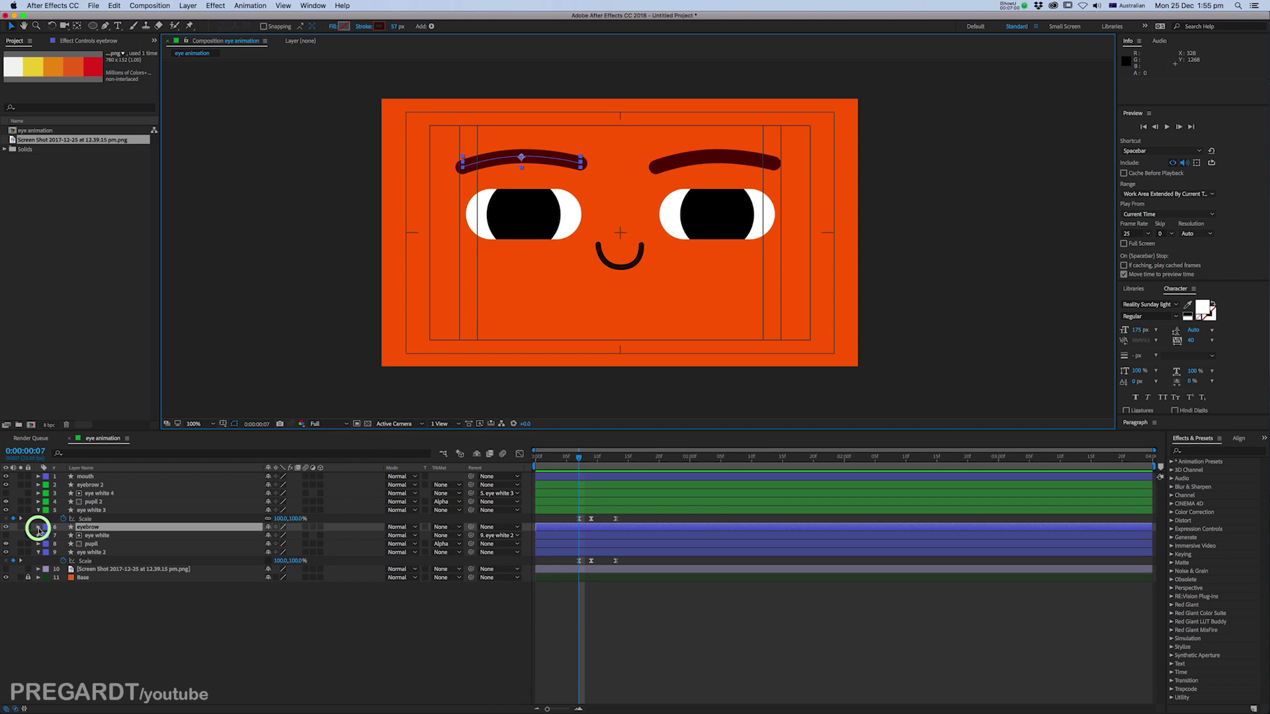
Step: Start a Path keyframe on the left eyebrow's Shape 1 path
click(38, 527)
click(64, 561)
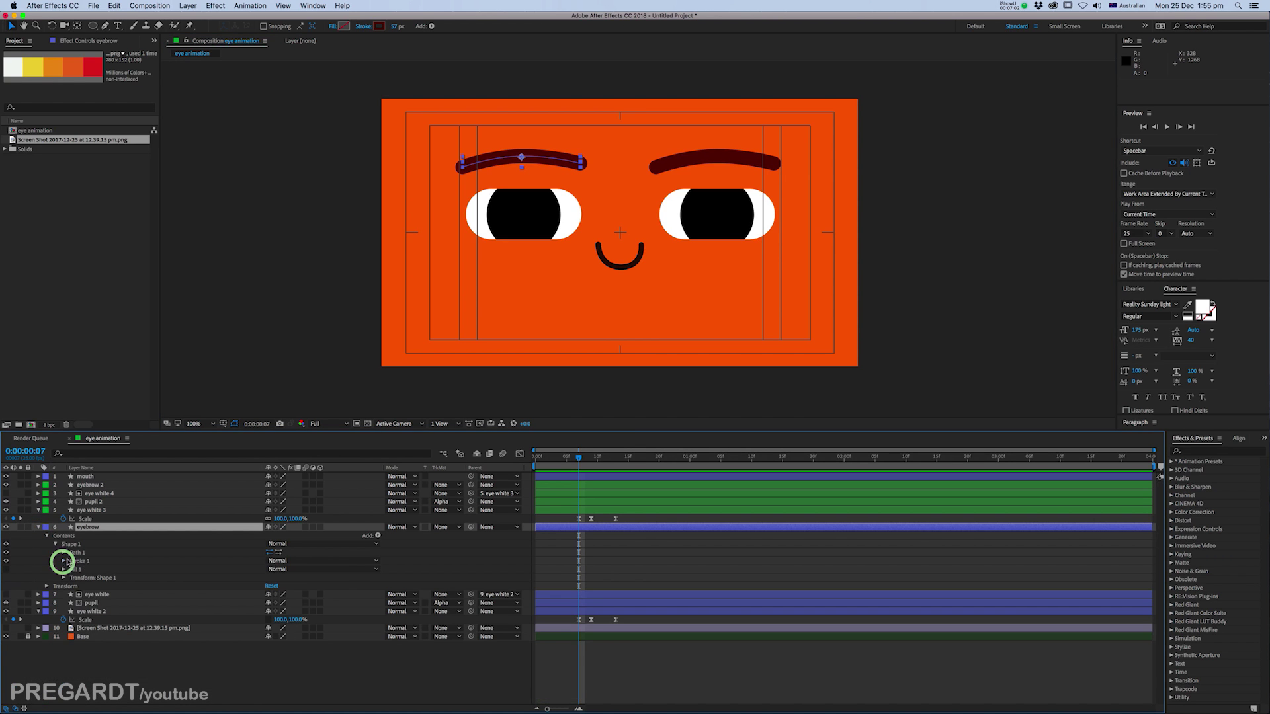
click(63, 552)
click(80, 561)
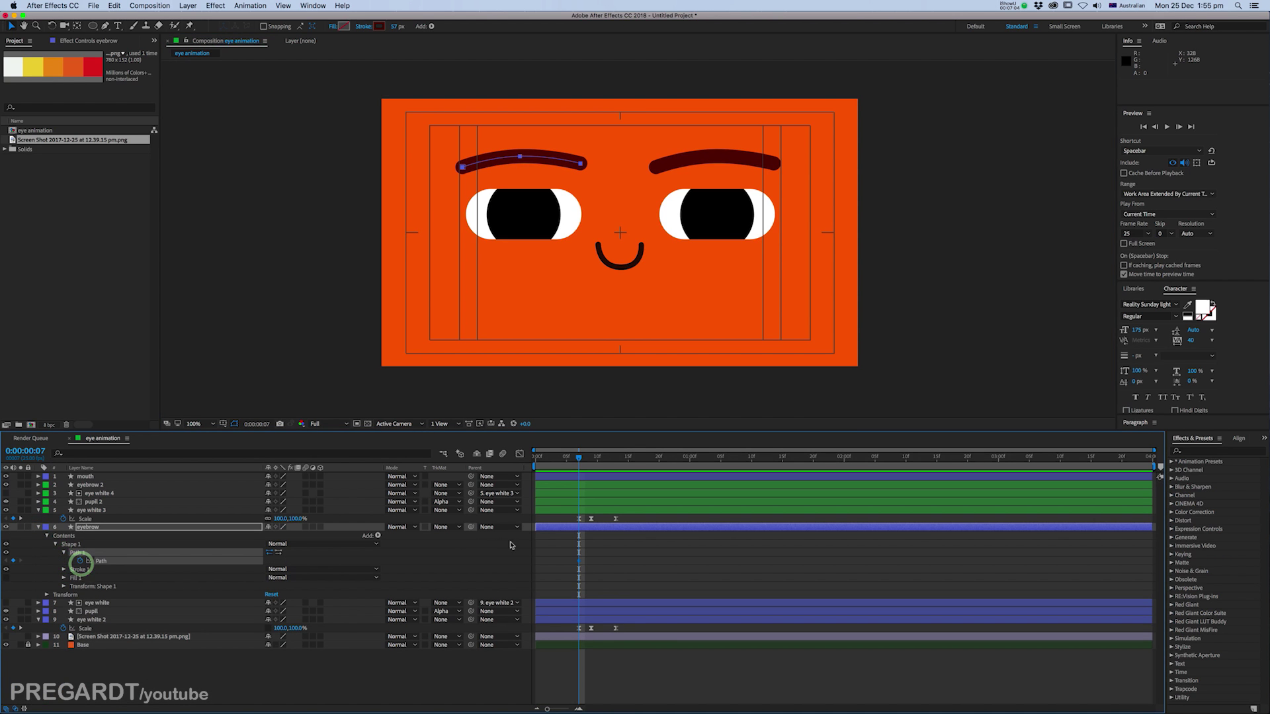
key(u)
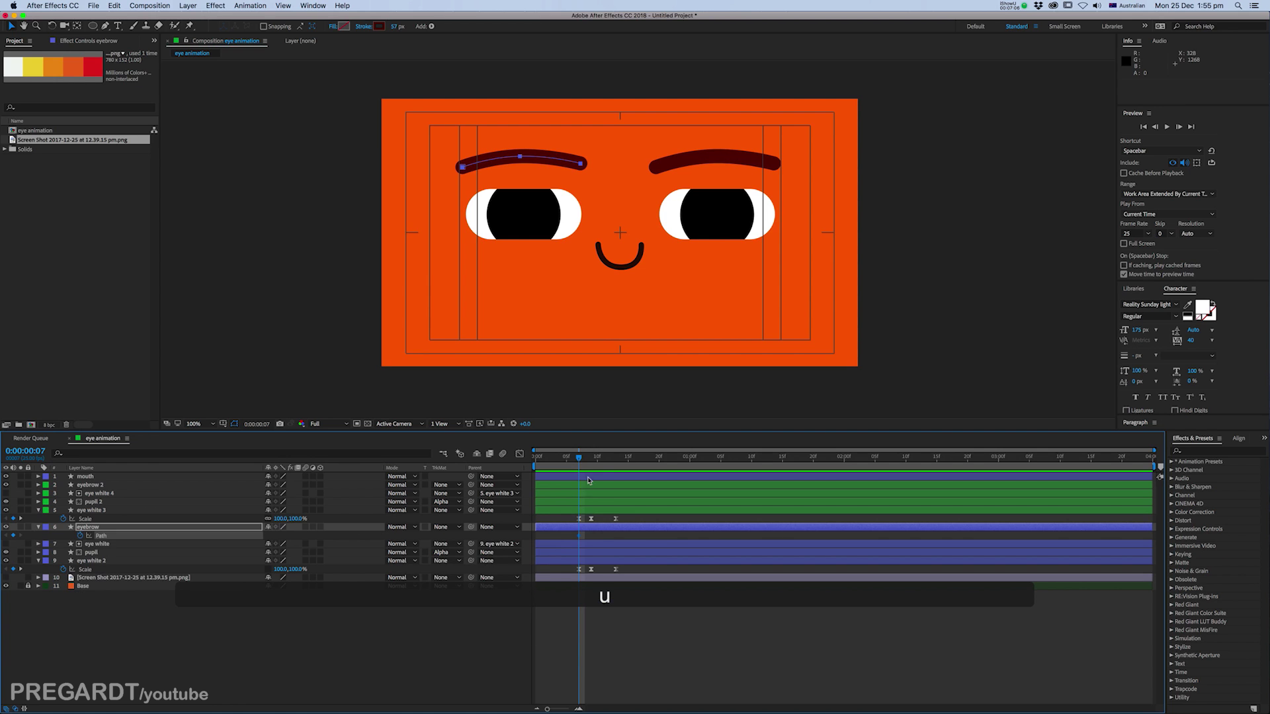
click(588, 477)
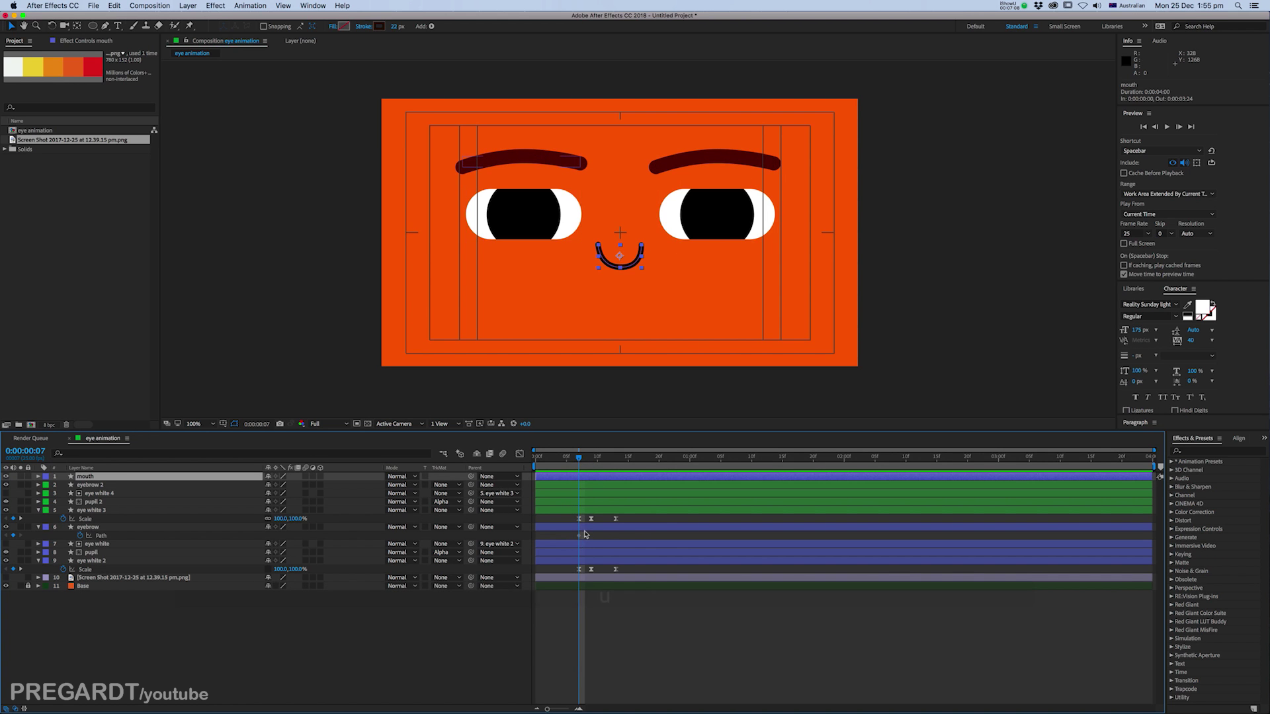
Step: Keyframe the right eyebrow's path and pull its middle down at frame 9
click(697, 162)
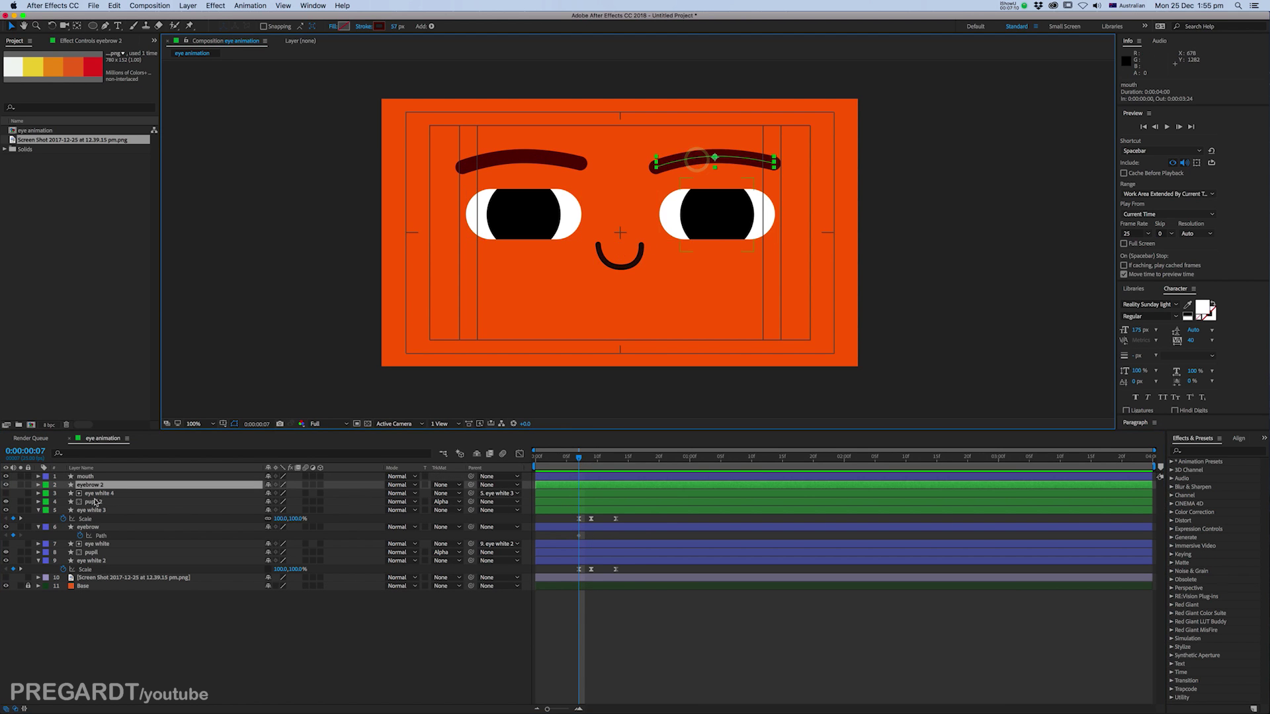
click(38, 486)
click(46, 493)
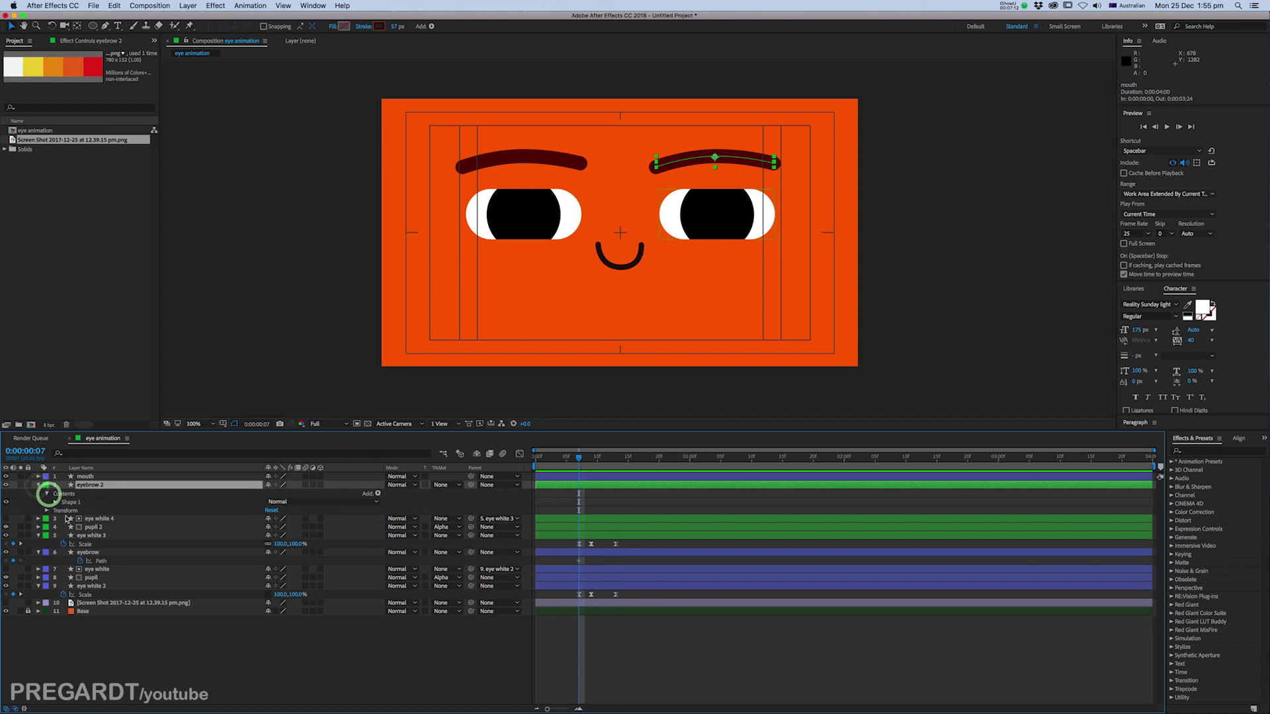
click(55, 502)
click(65, 511)
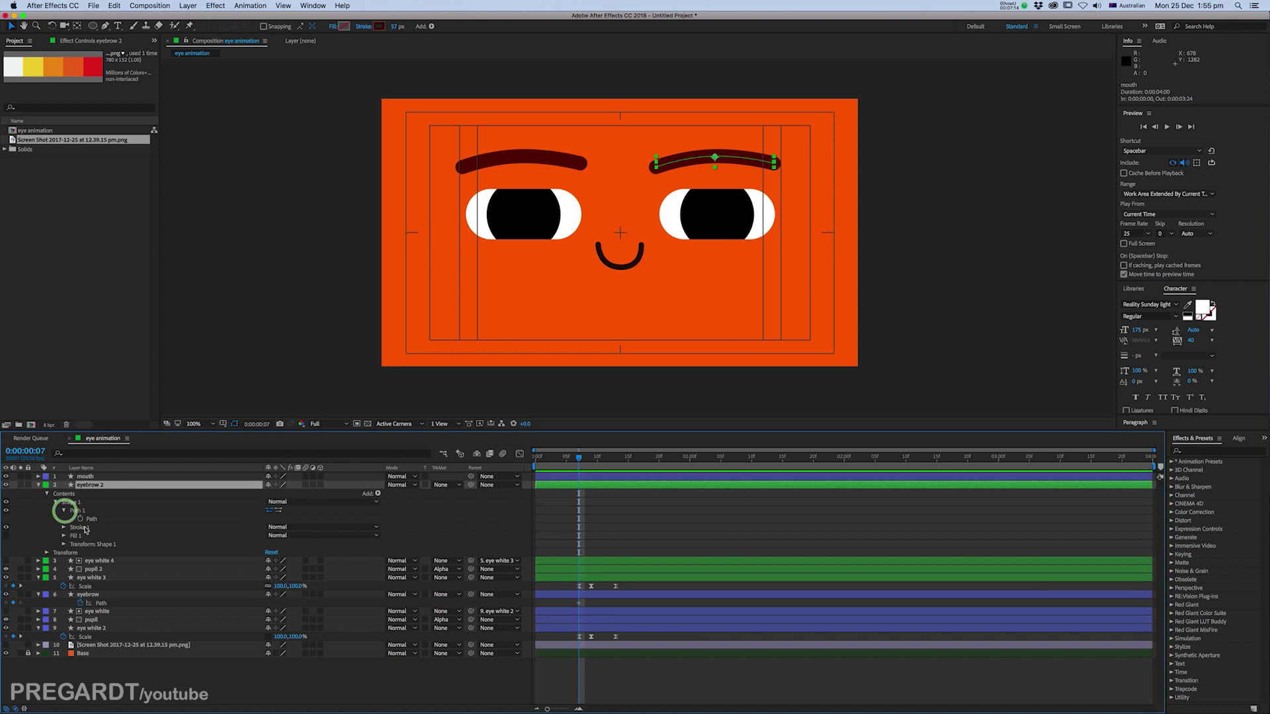
click(79, 519)
key(u)
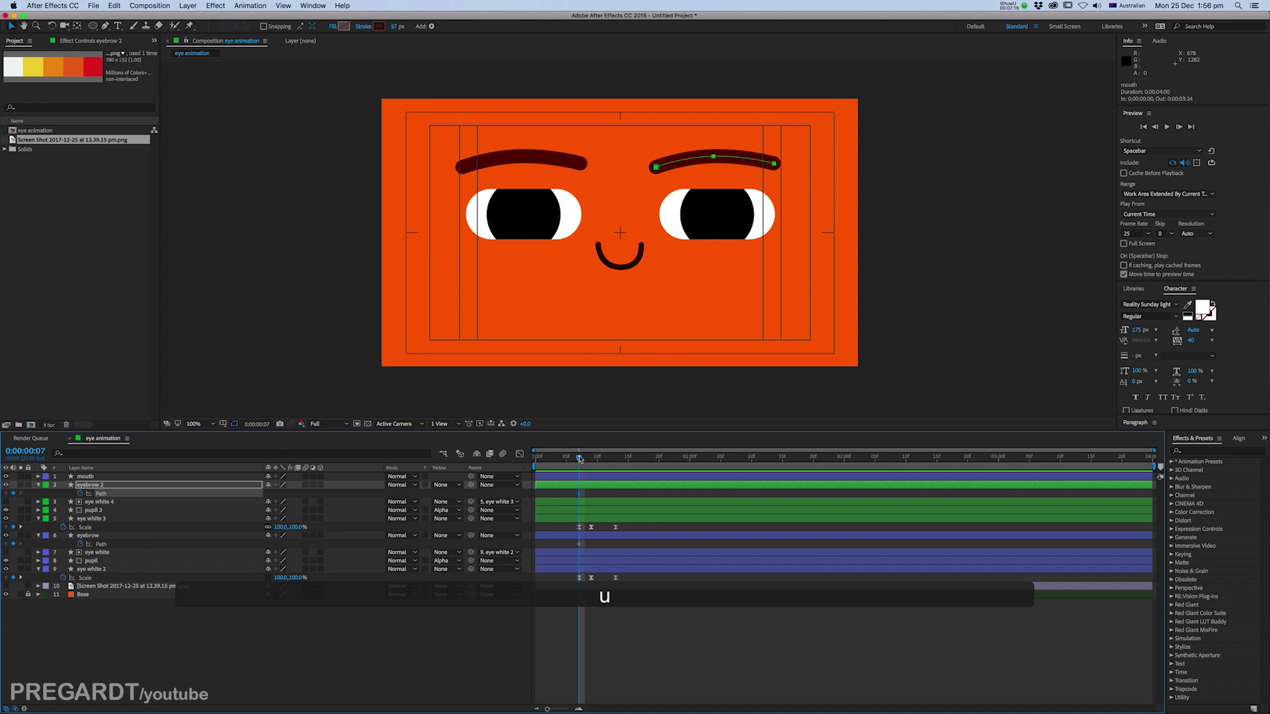
drag(577, 458, 592, 463)
mouse_move(714, 161)
mouse_down()
mouse_move(701, 174)
mouse_move(713, 162)
mouse_up()
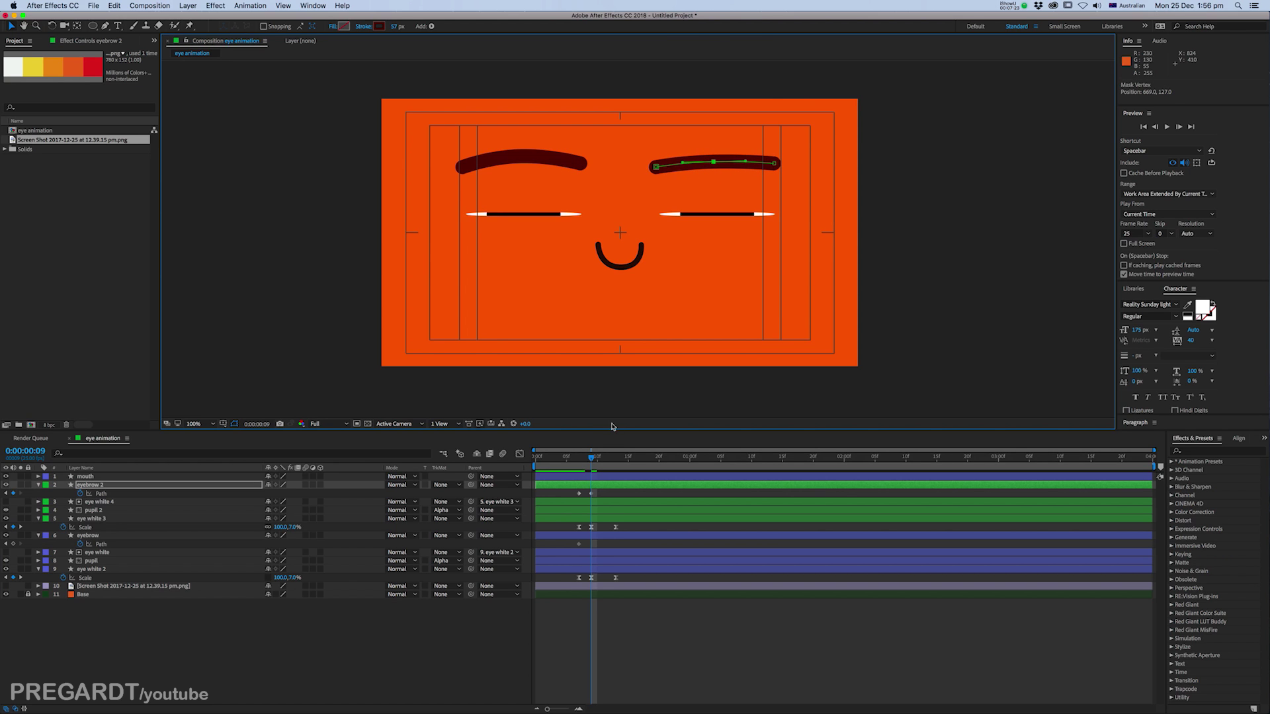
Step: At frame 9, select all points of each eyebrow and move them down
click(585, 544)
drag(520, 160, 519, 161)
key(super+z)
click(510, 167)
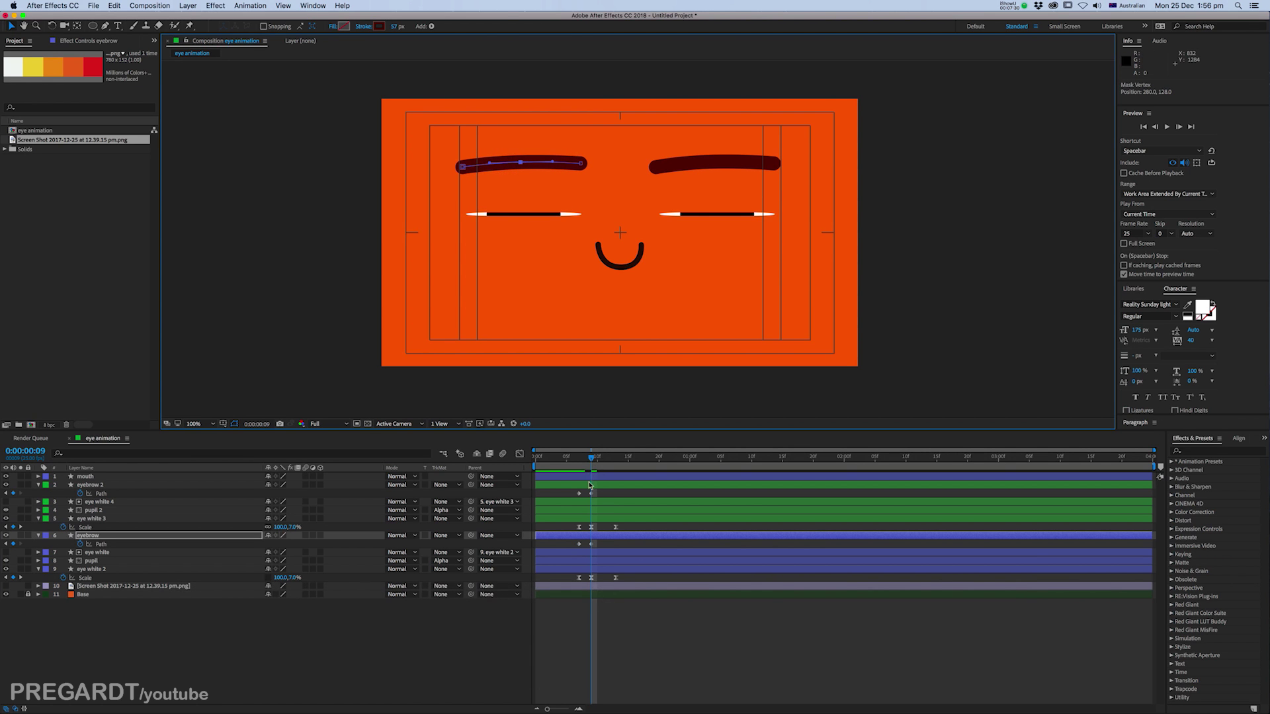
drag(431, 138, 609, 192)
drag(521, 161, 524, 177)
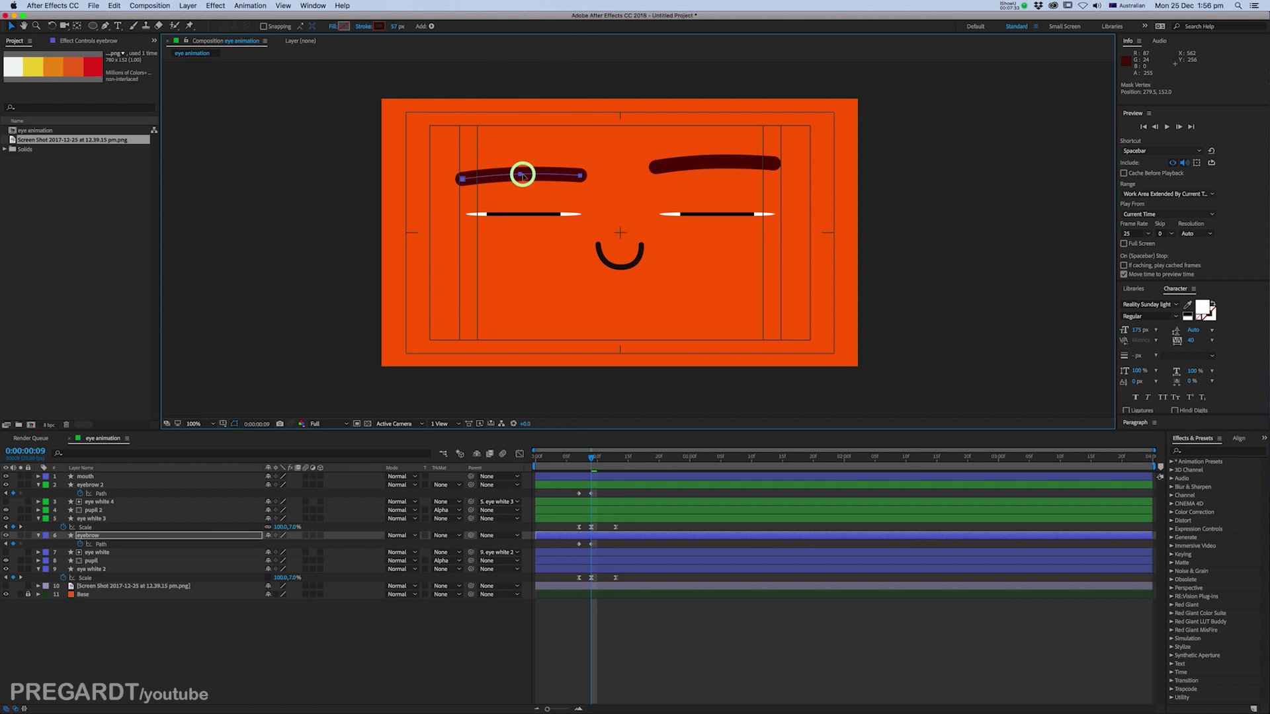
click(593, 493)
drag(631, 124, 822, 196)
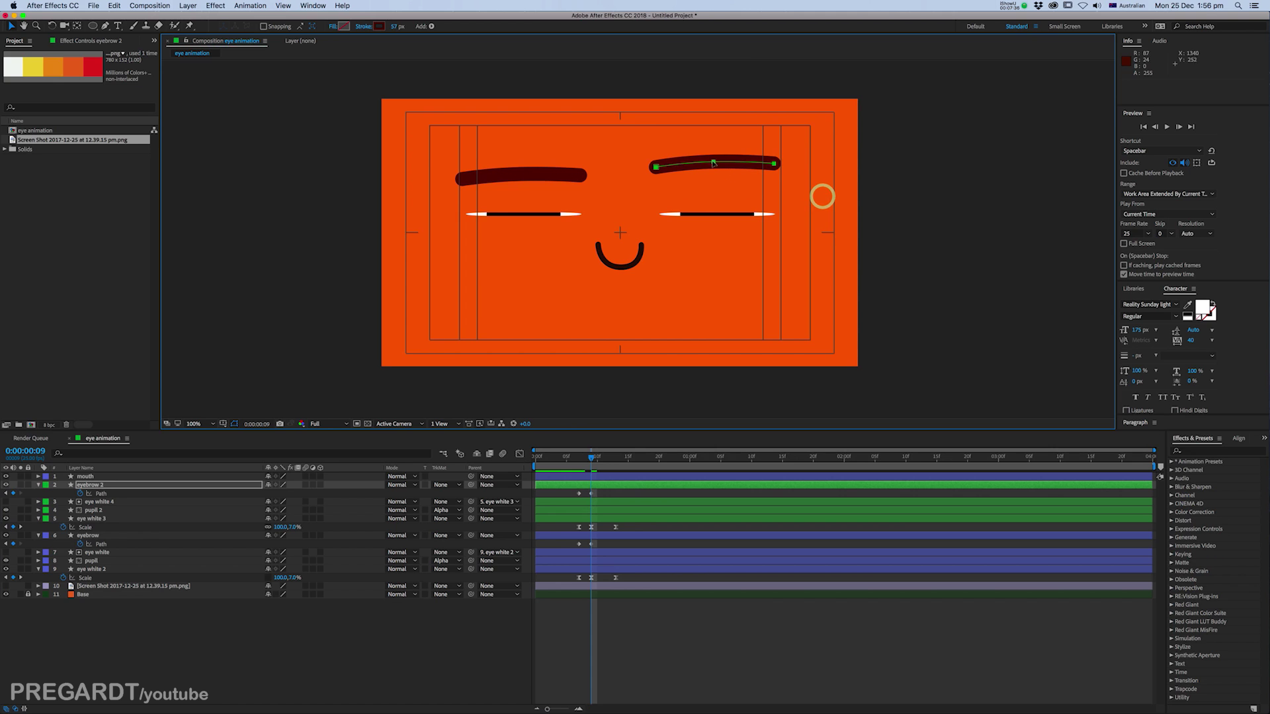
drag(712, 163, 715, 176)
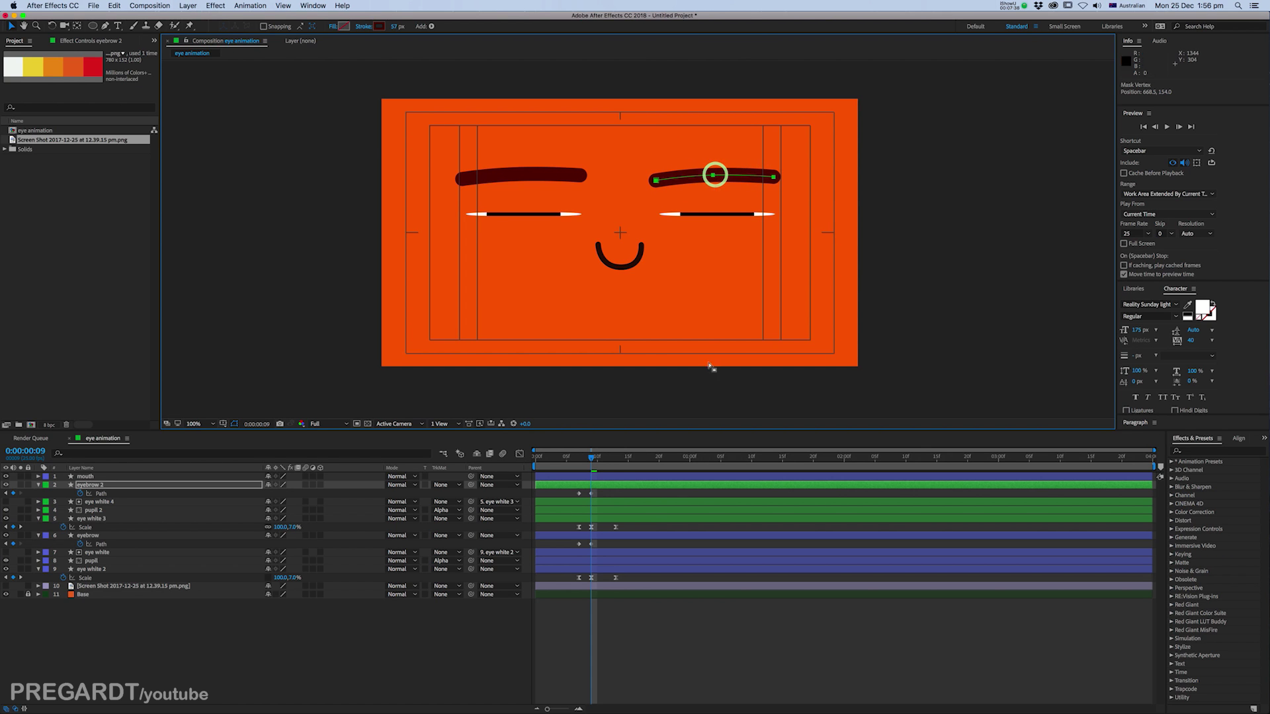
Step: Copy each eyebrow's original Path keyframe to frame 13
drag(598, 459, 615, 459)
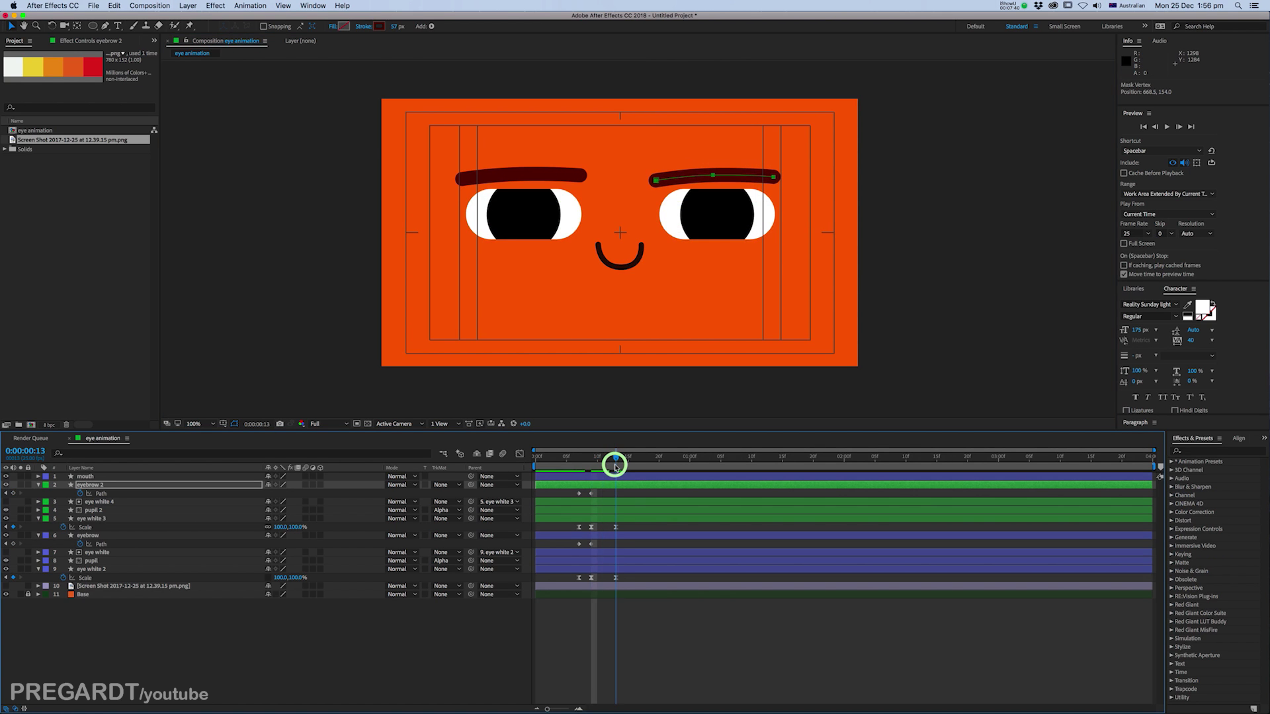
click(572, 501)
key(super+c)
key(super+v)
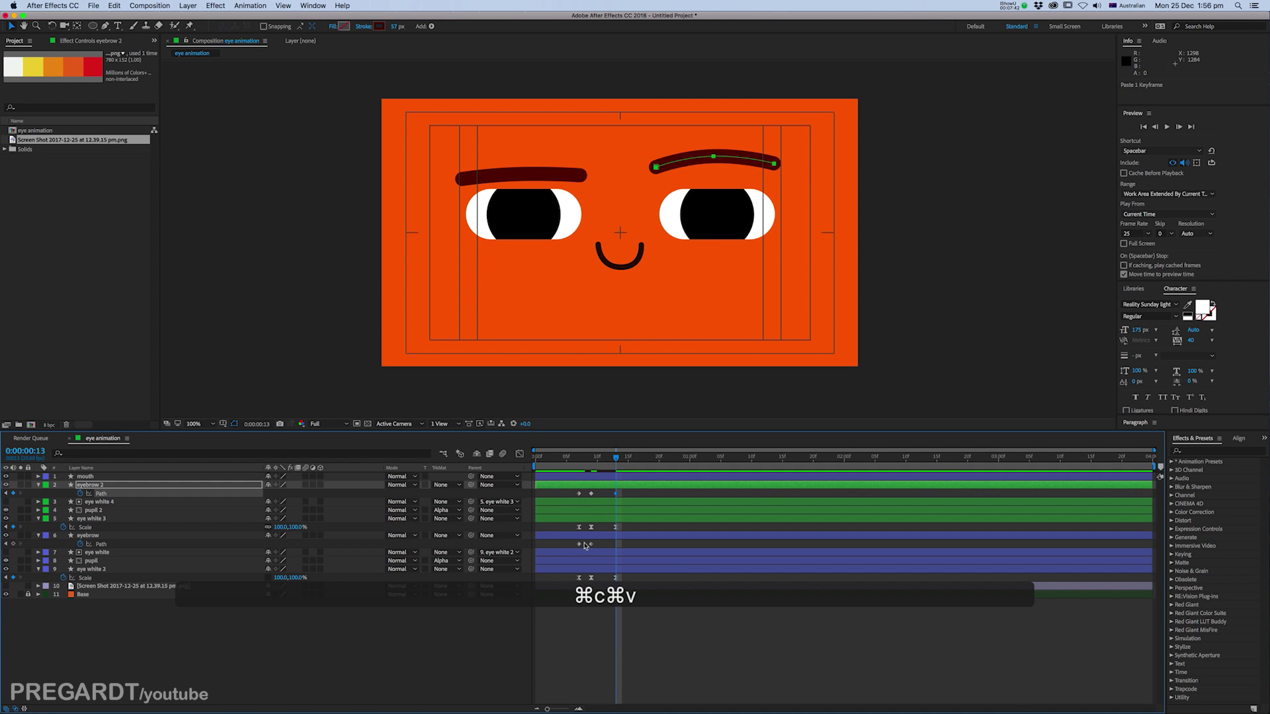
click(571, 547)
key(super+c)
key(super+v)
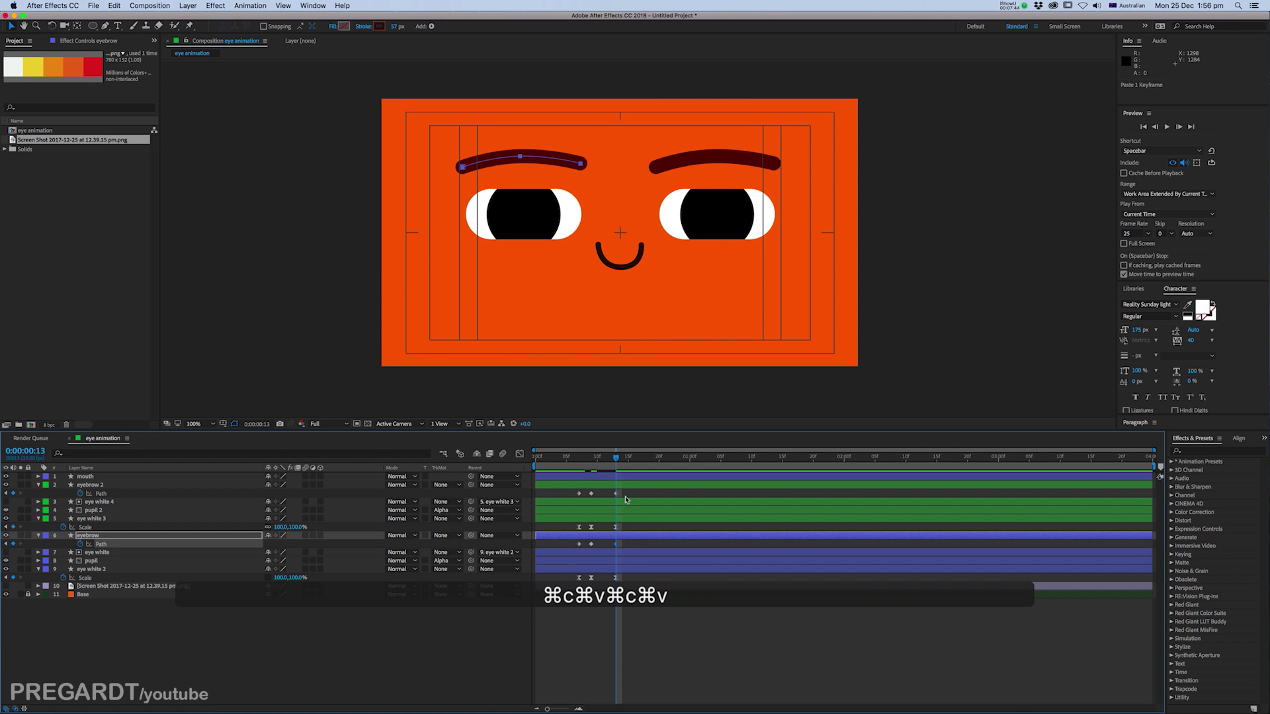
Step: Apply Easy Ease to both eyebrows' Path keyframes
click(570, 502)
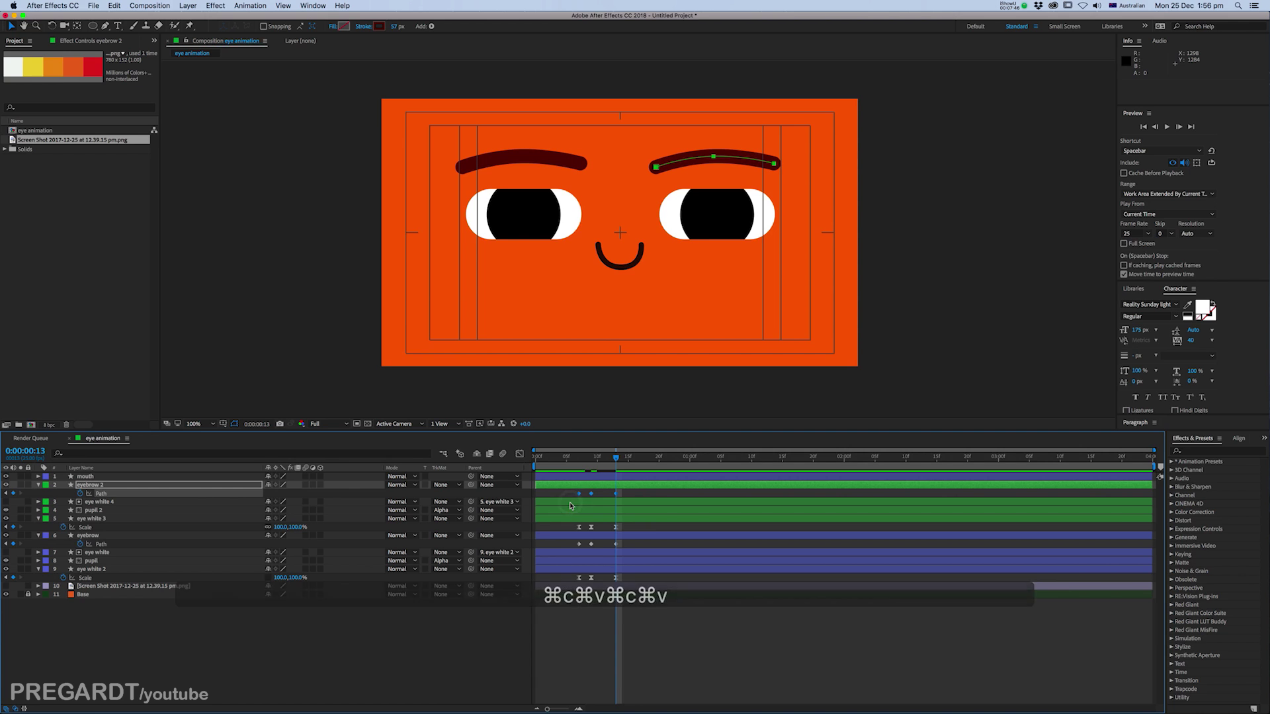
key(F9)
drag(572, 537, 629, 559)
key(F9)
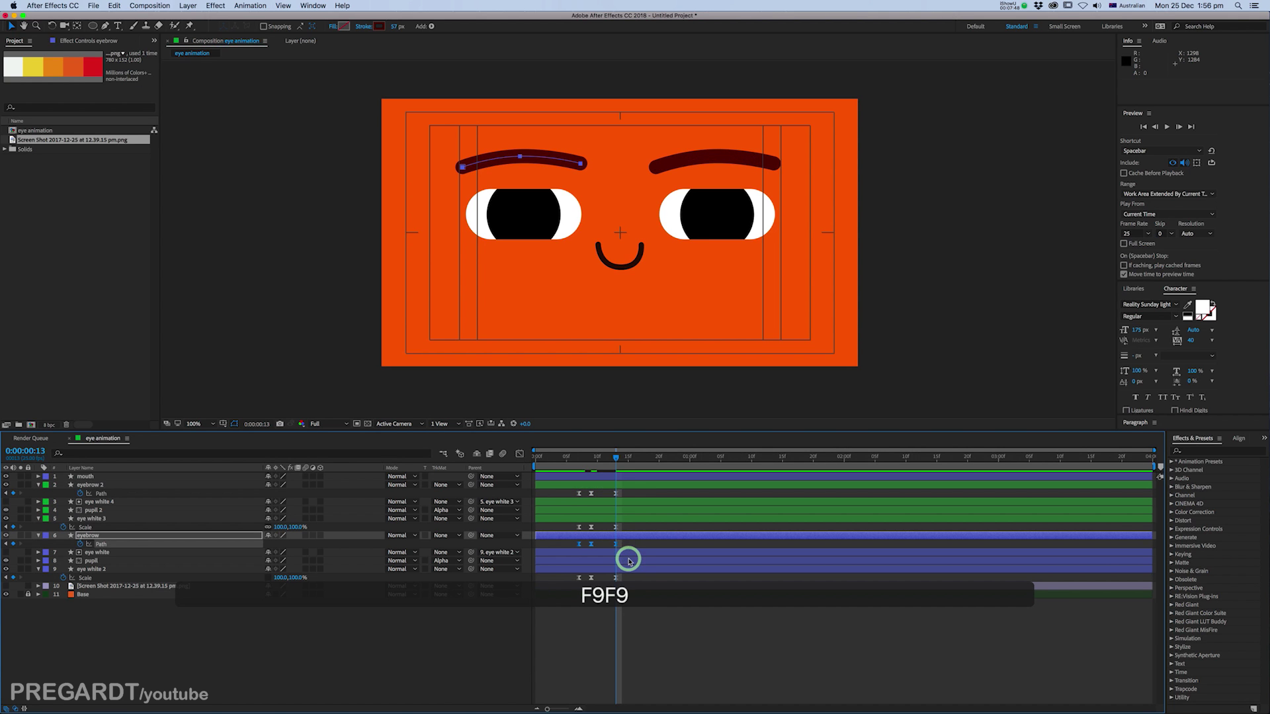
key(0)
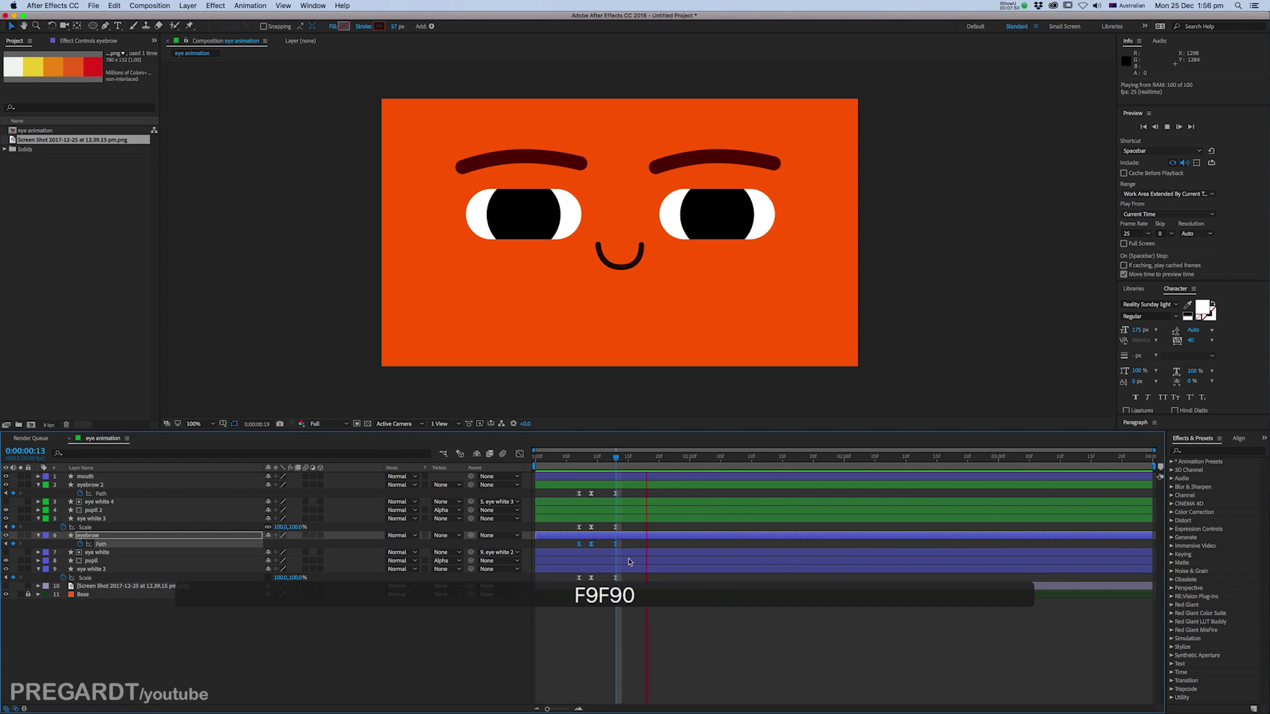
key(0)
key(0)
key(0)
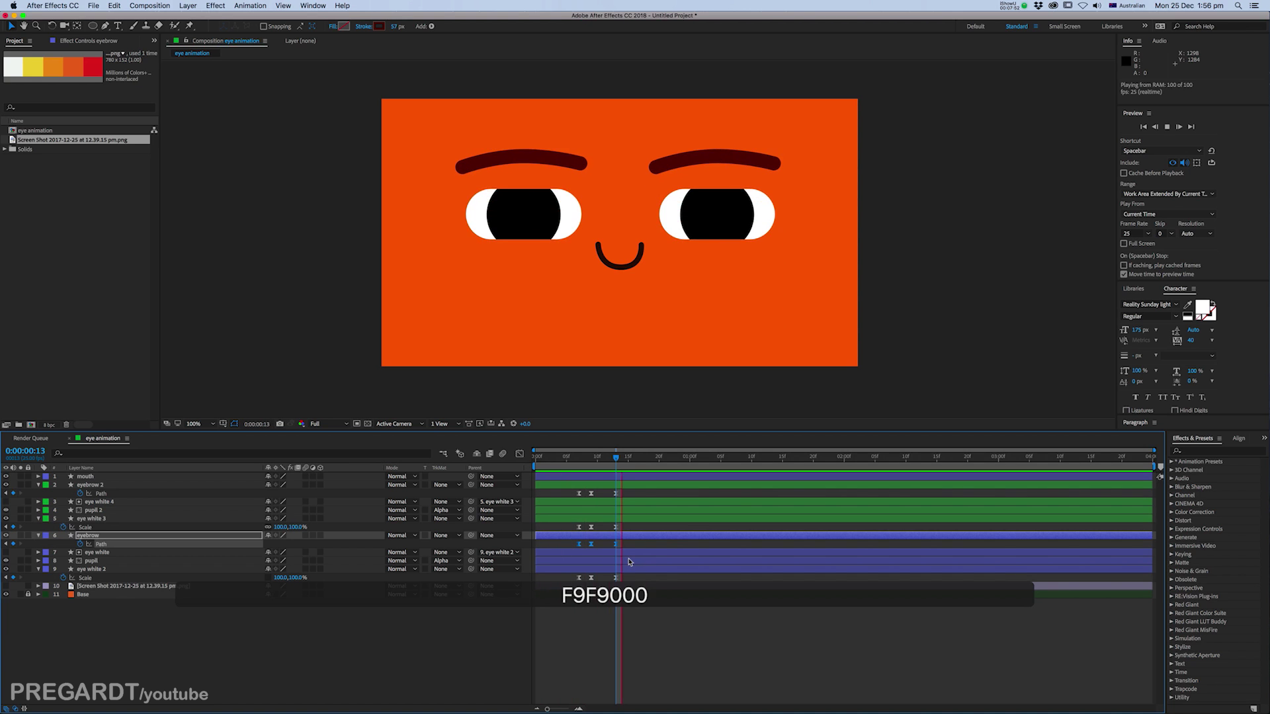
key(0)
key(0)
key(0)
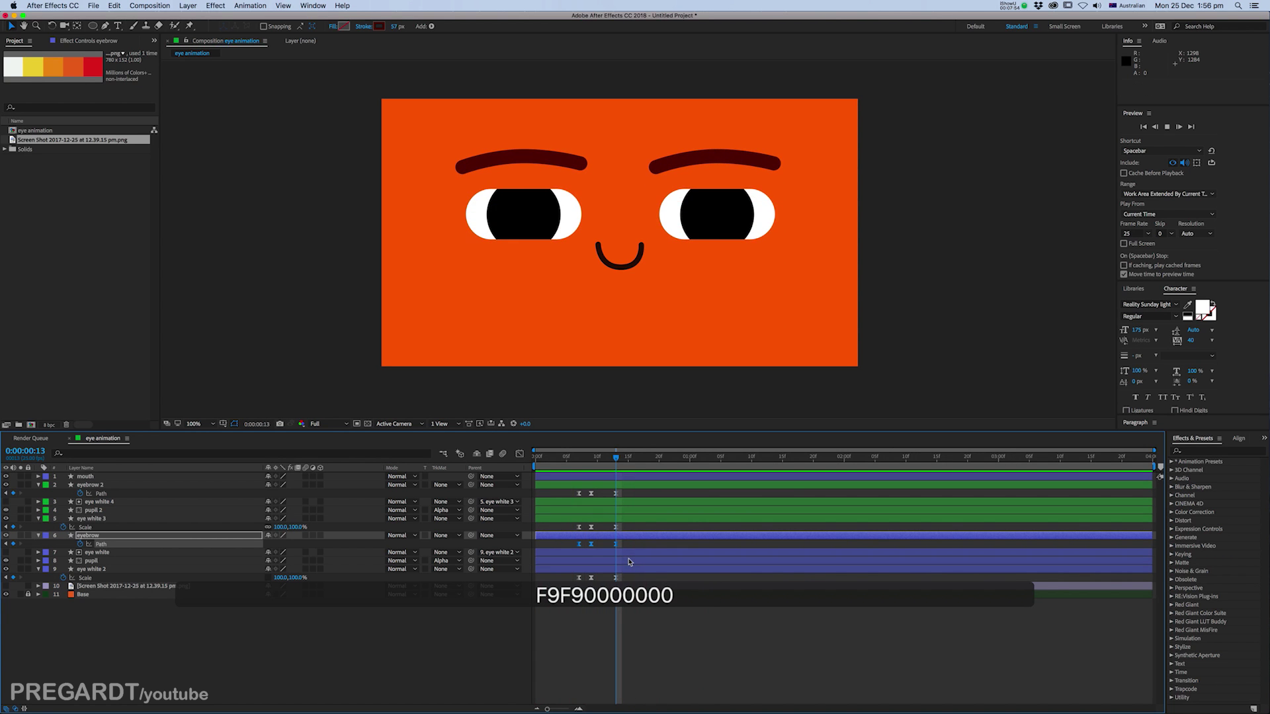
key(0)
key(0)
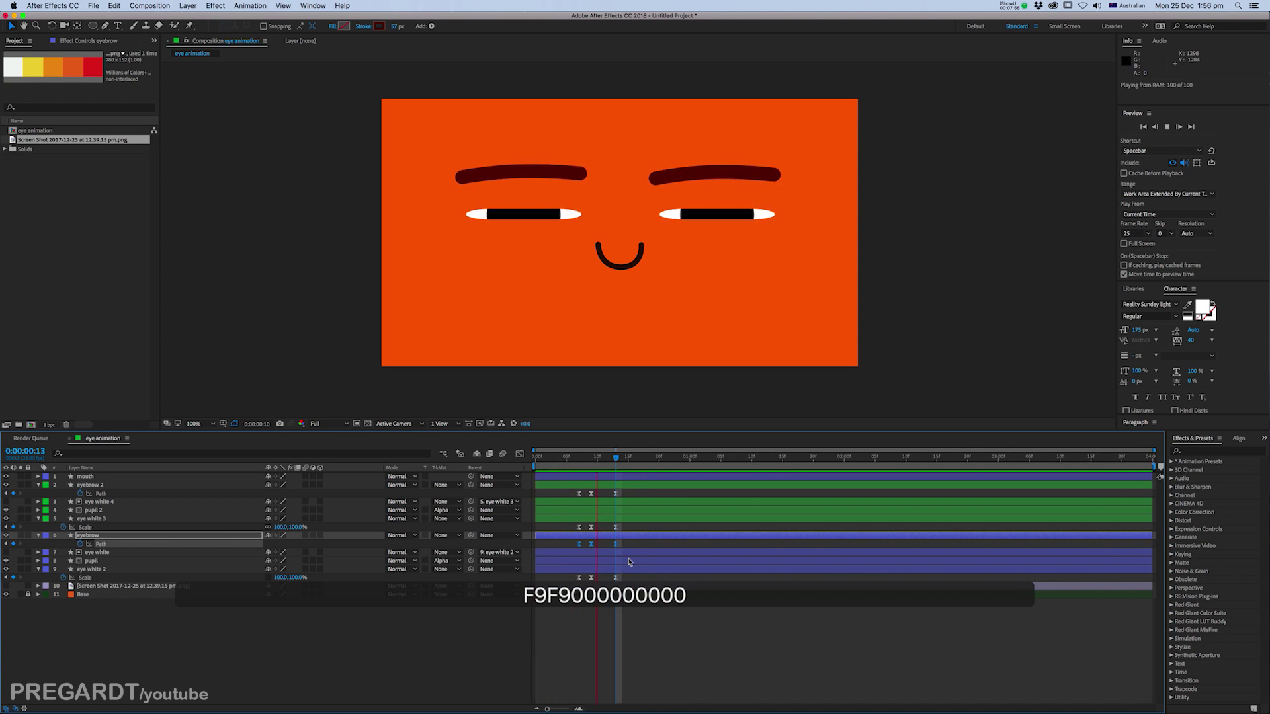
click(611, 481)
drag(602, 454, 638, 473)
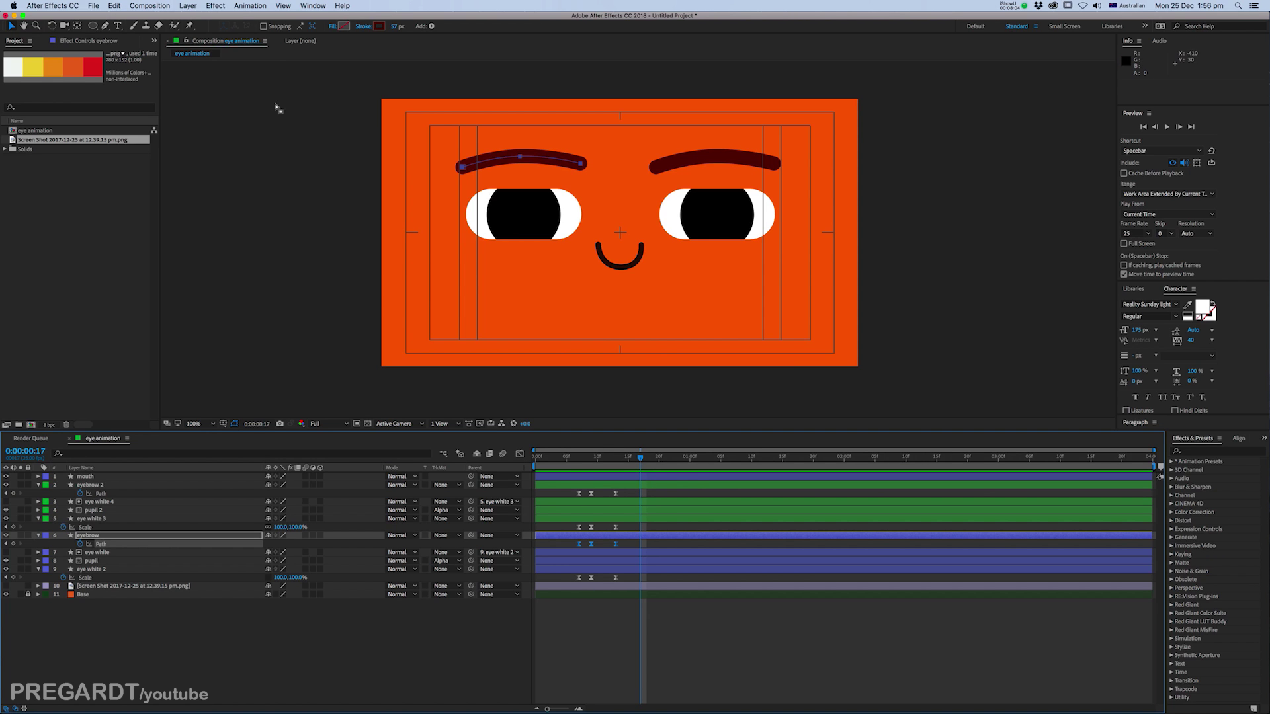
Step: Add a new Null Object layer and move it to the top of the stack
click(188, 7)
mouse_move(195, 20)
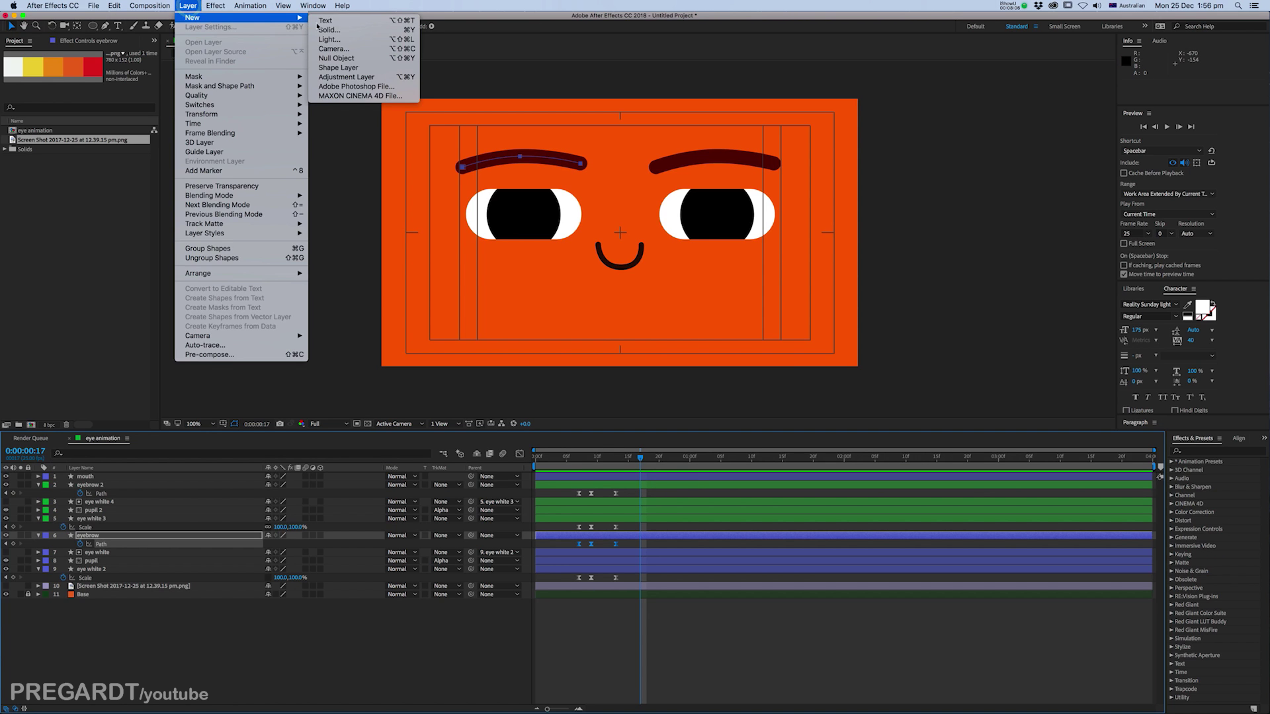
click(336, 58)
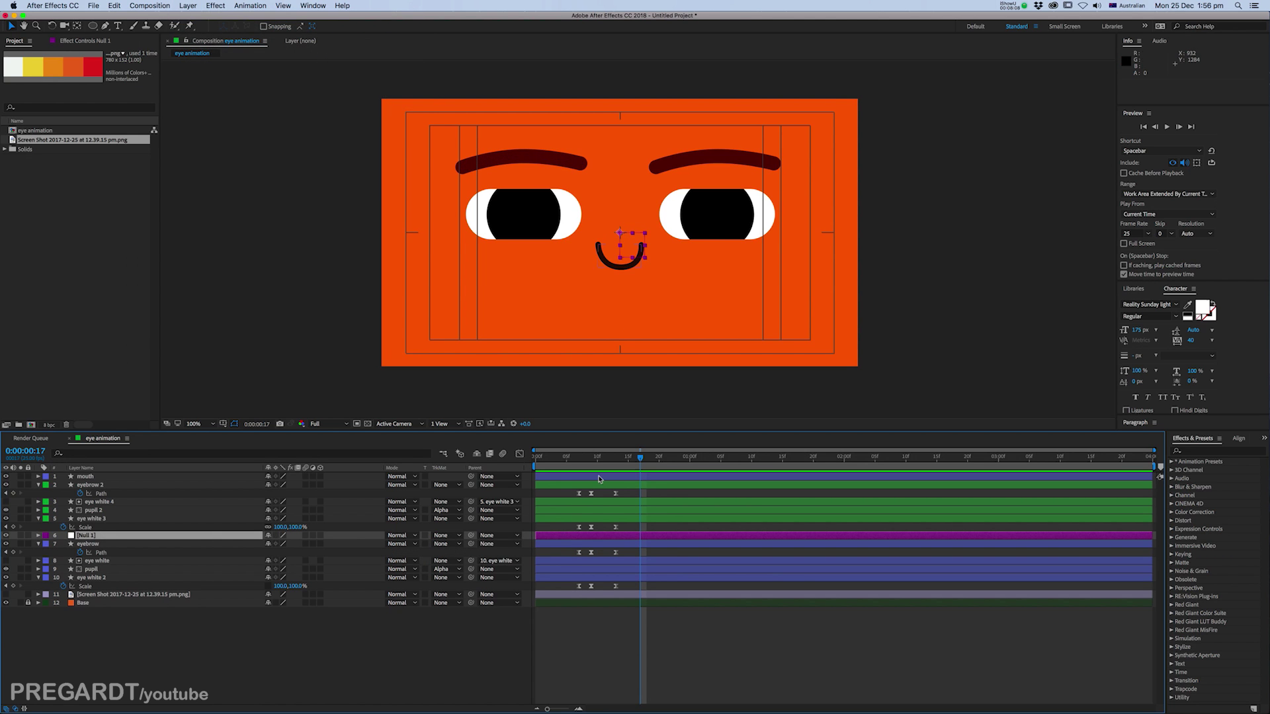
drag(215, 537, 240, 474)
Step: Rename the null 'main control' and select the layers from mouth to eye white 2
right_click(81, 477)
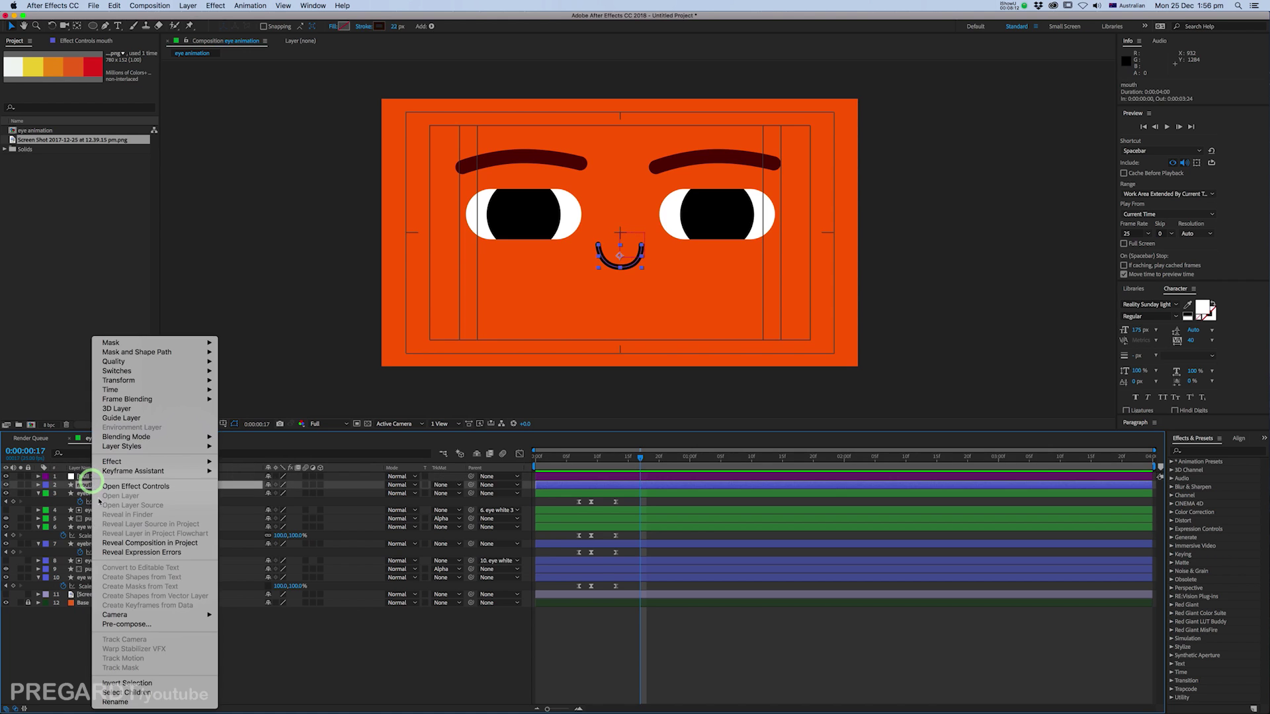
click(117, 702)
text(main)
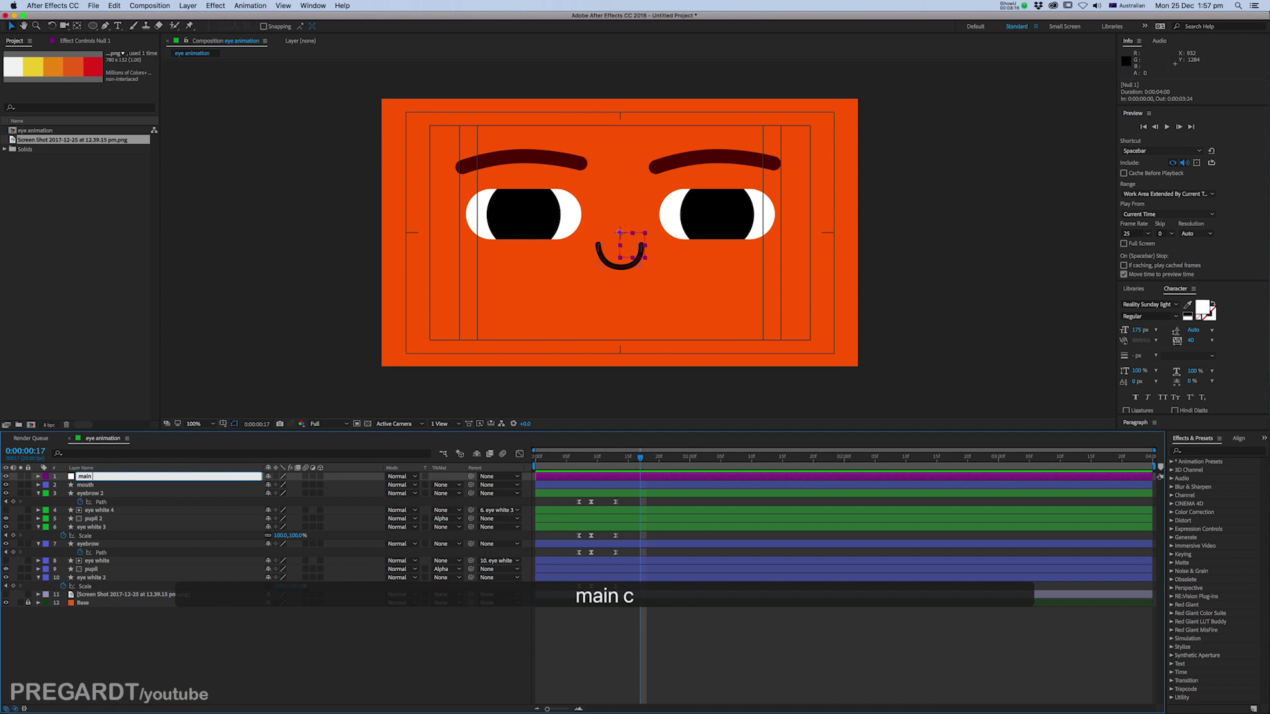
text( control)
key(Return)
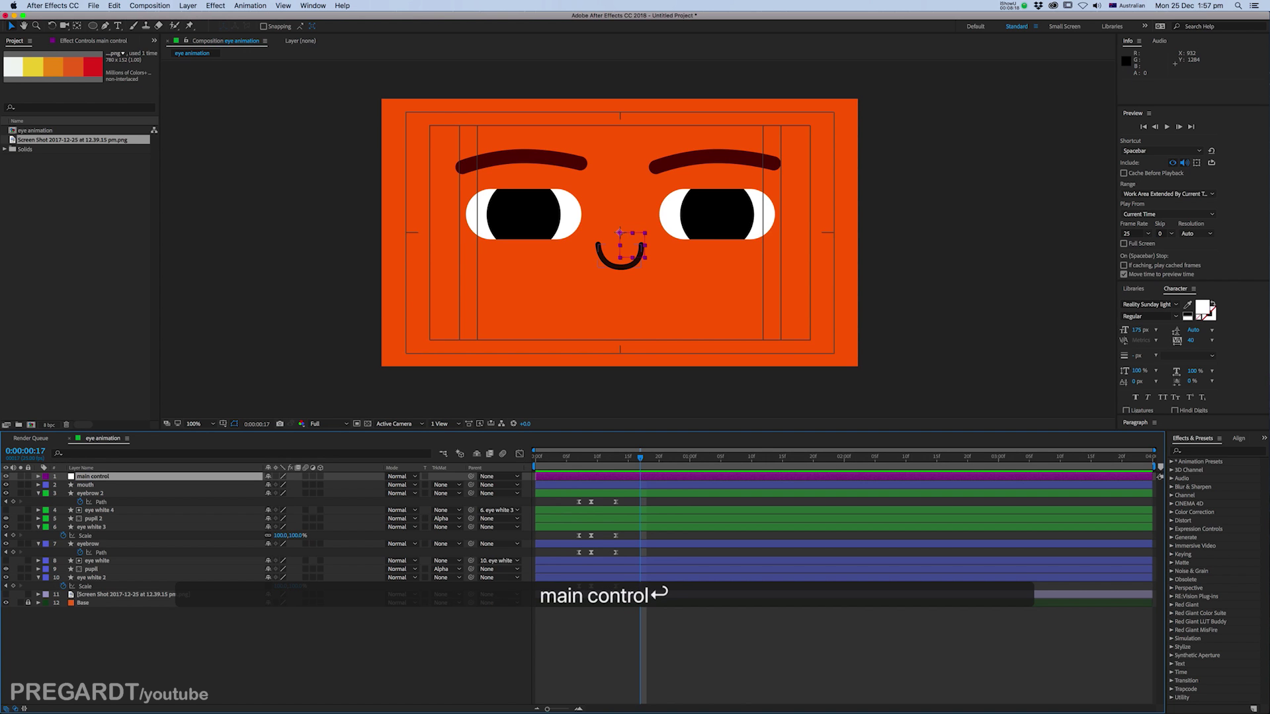
click(554, 486)
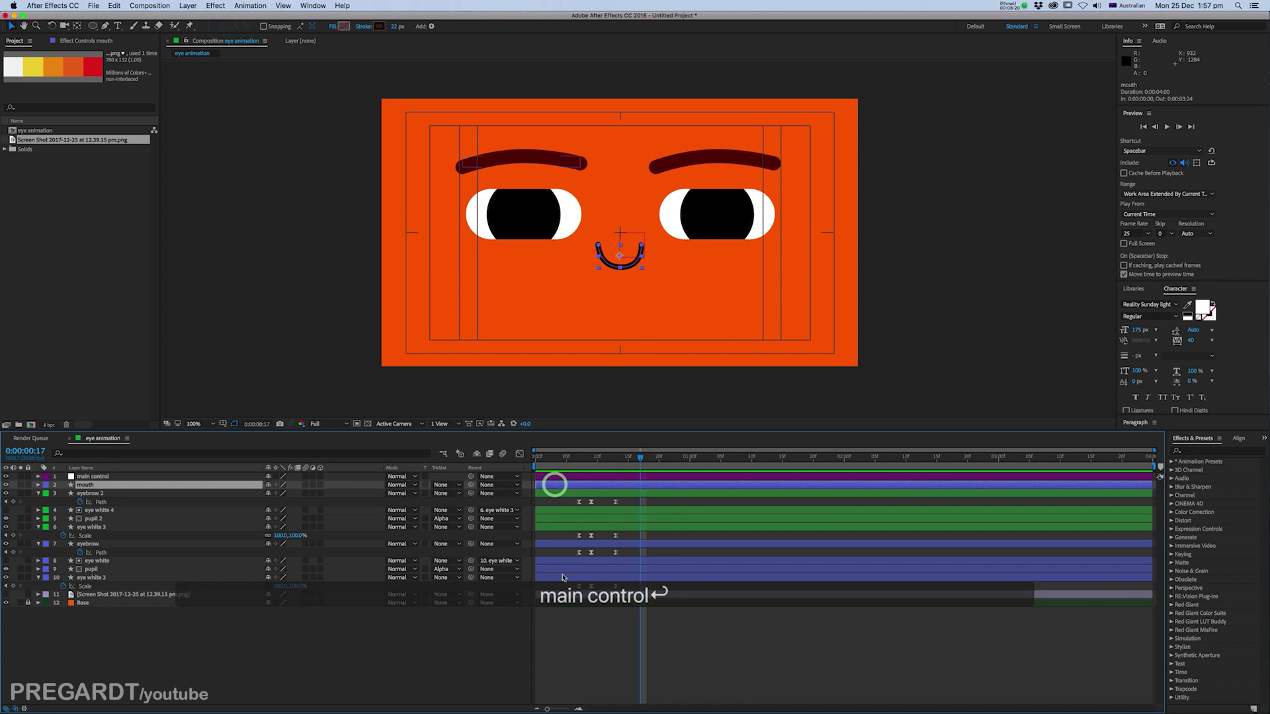
shift+click(548, 579)
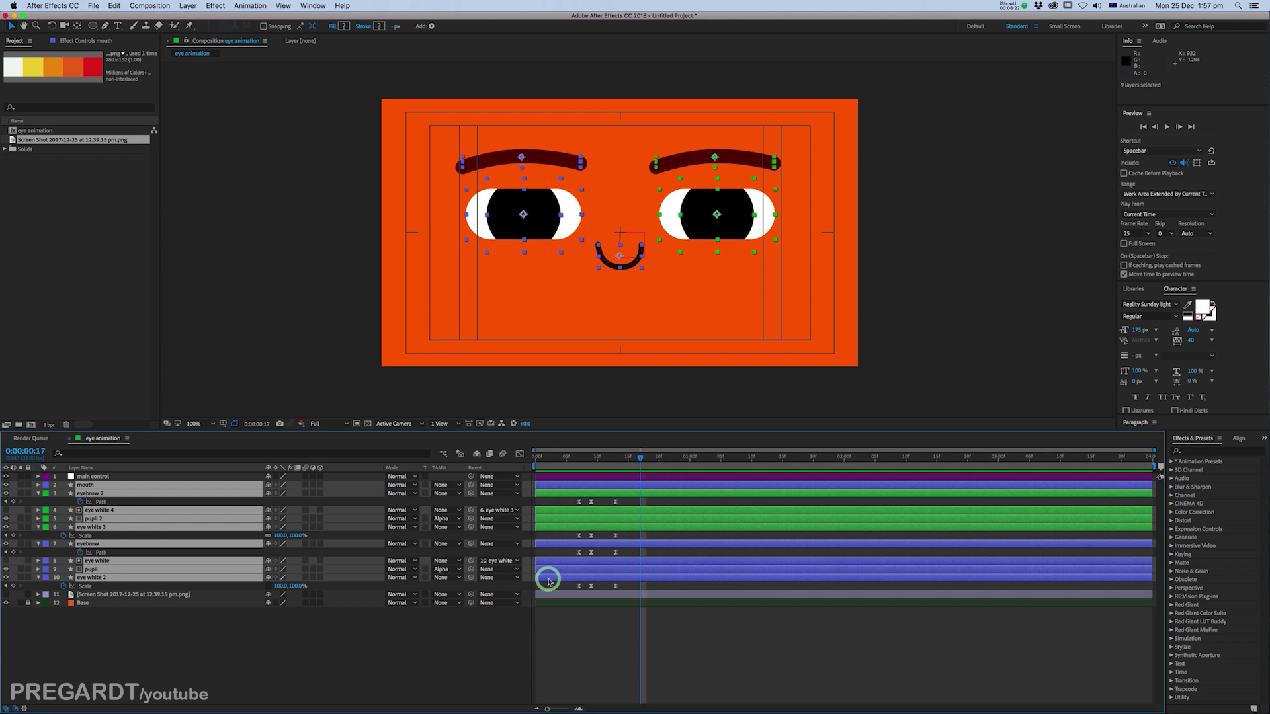
Step: Parent the mouth, eyebrows, pupils and visible eye whites to 'main control', testing the move and undoing it
super+click(543, 561)
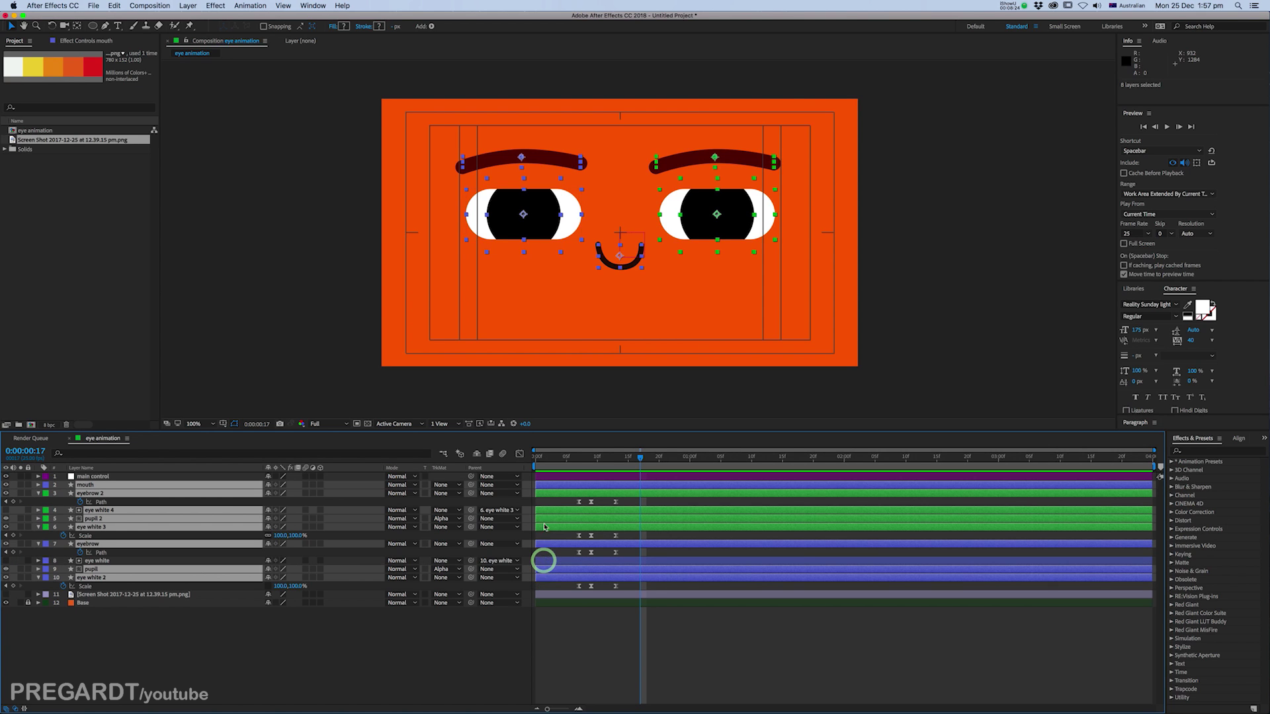
super+click(546, 511)
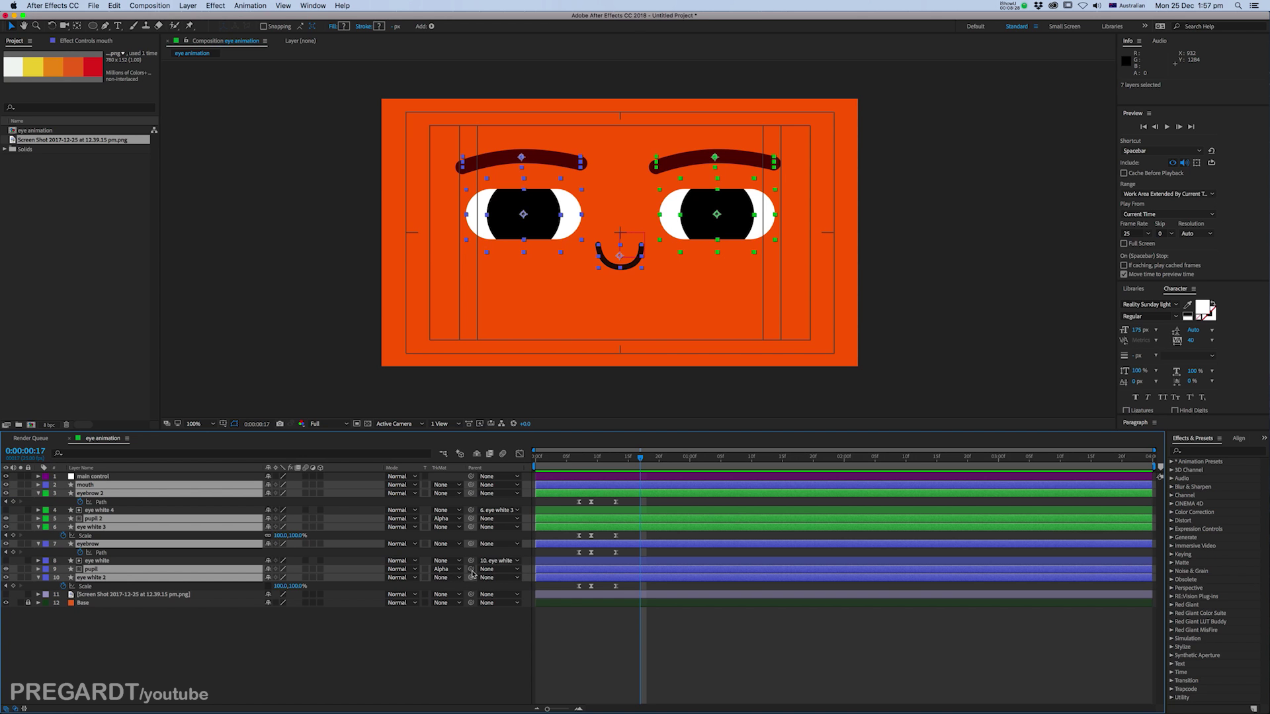
drag(478, 569, 549, 476)
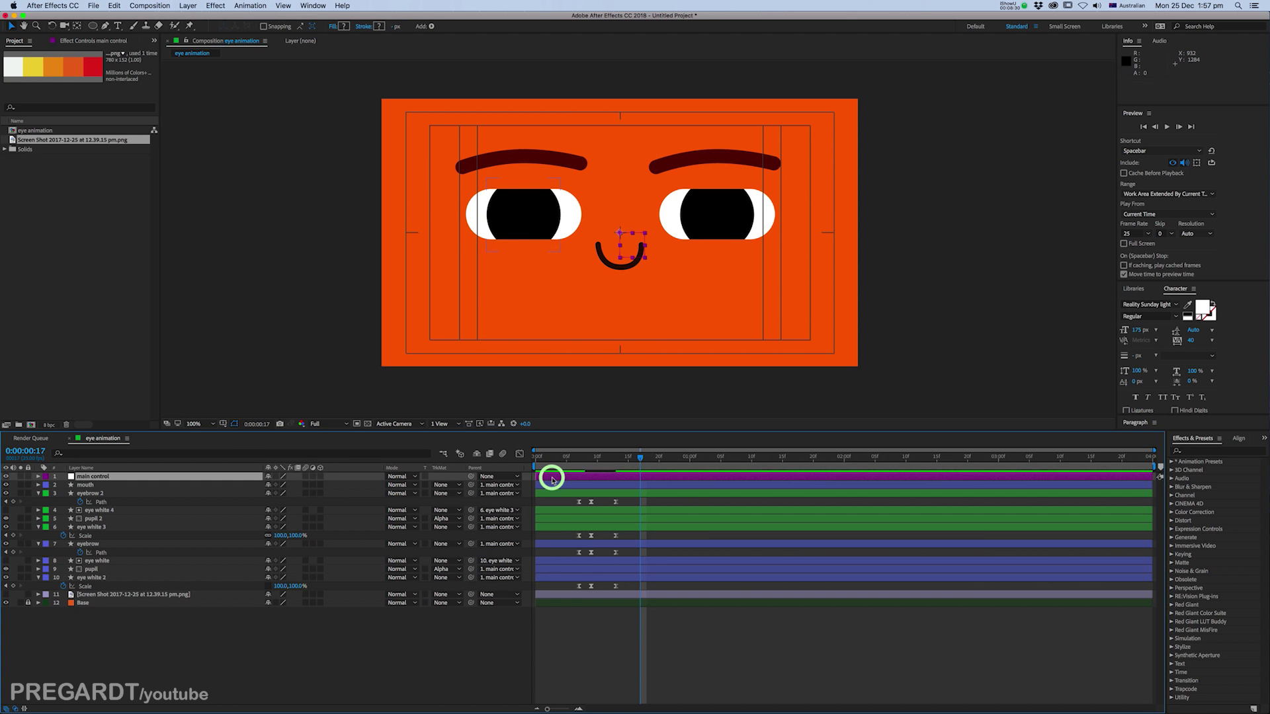
drag(620, 250, 643, 261)
key(super+z)
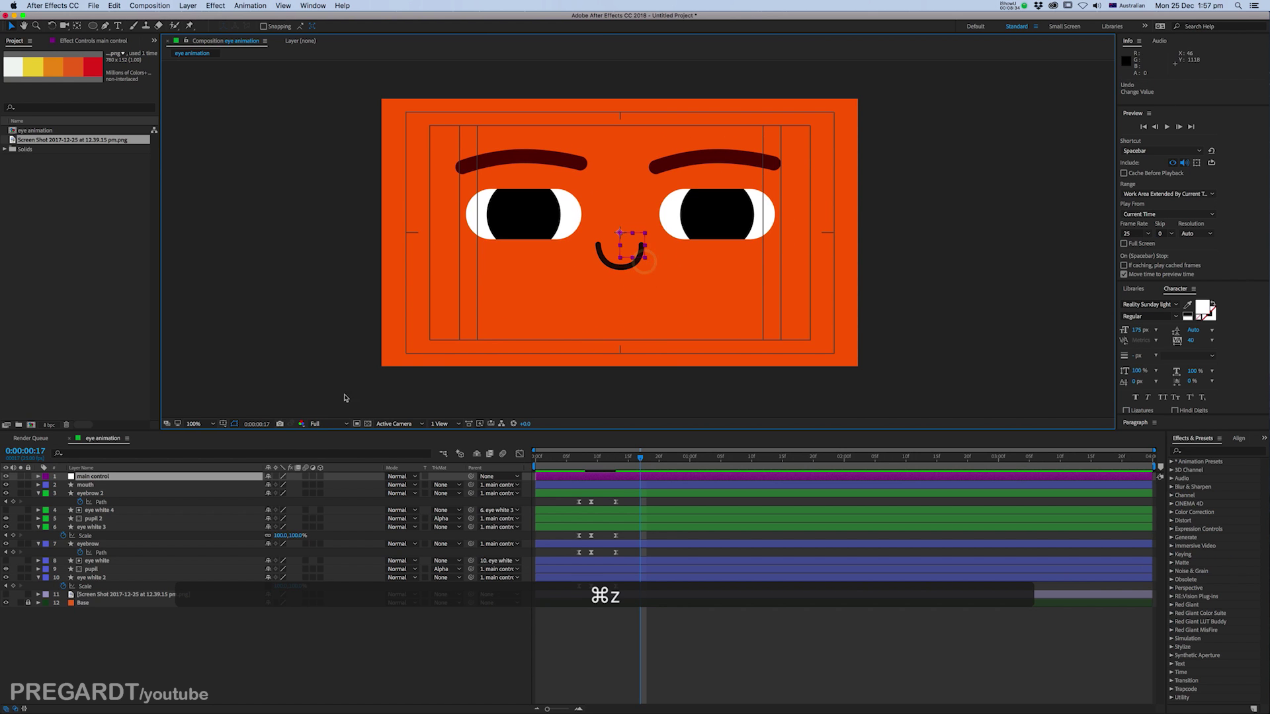
Step: Hide the title/action safe guides and return the time to frame 7
click(225, 427)
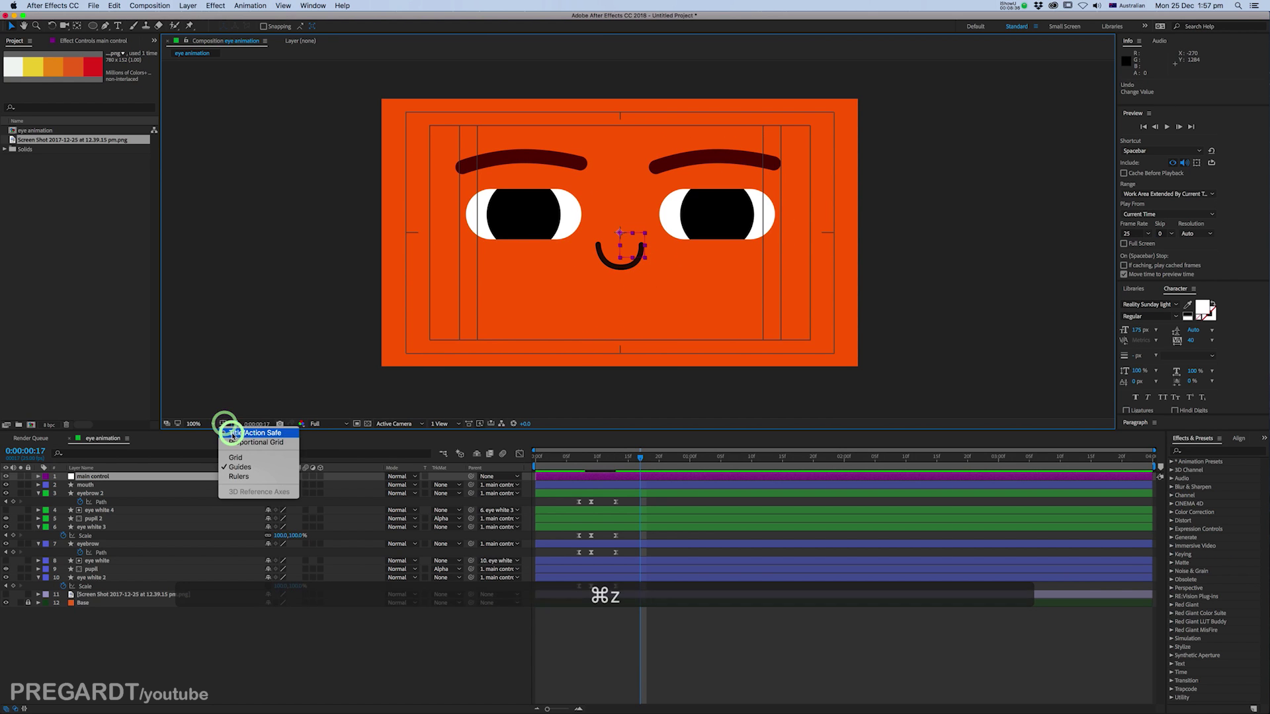
click(231, 434)
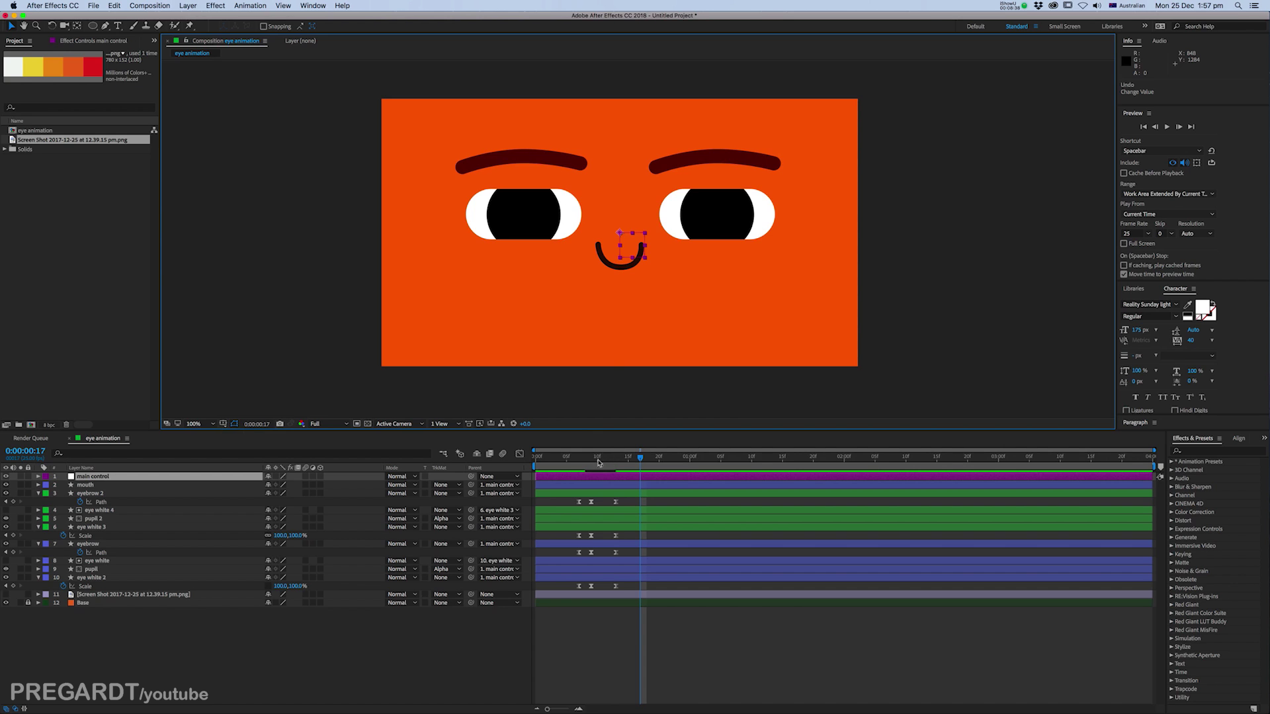
mouse_move(598, 462)
mouse_down()
mouse_move(575, 458)
mouse_move(612, 465)
mouse_move(577, 470)
mouse_up()
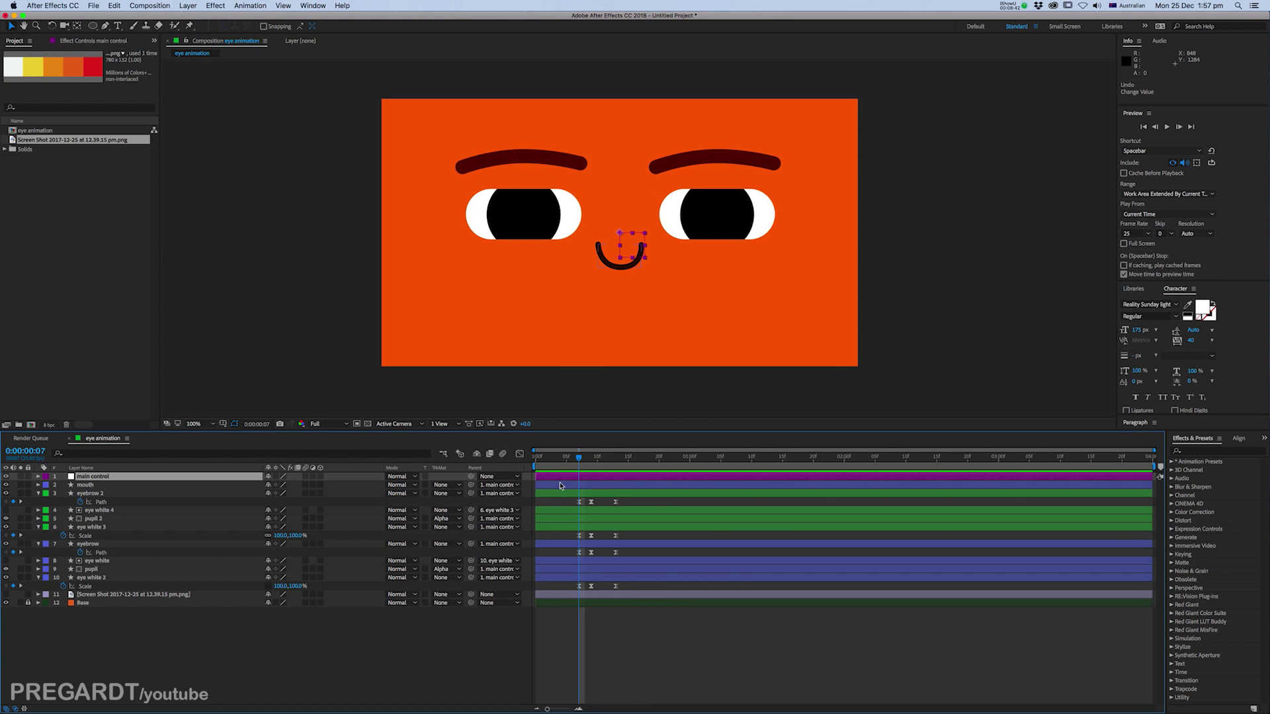
Step: Keyframe main control's Position at frame 7, lower the face at frame 9, shift it up-left at frame 13
key(p)
click(64, 484)
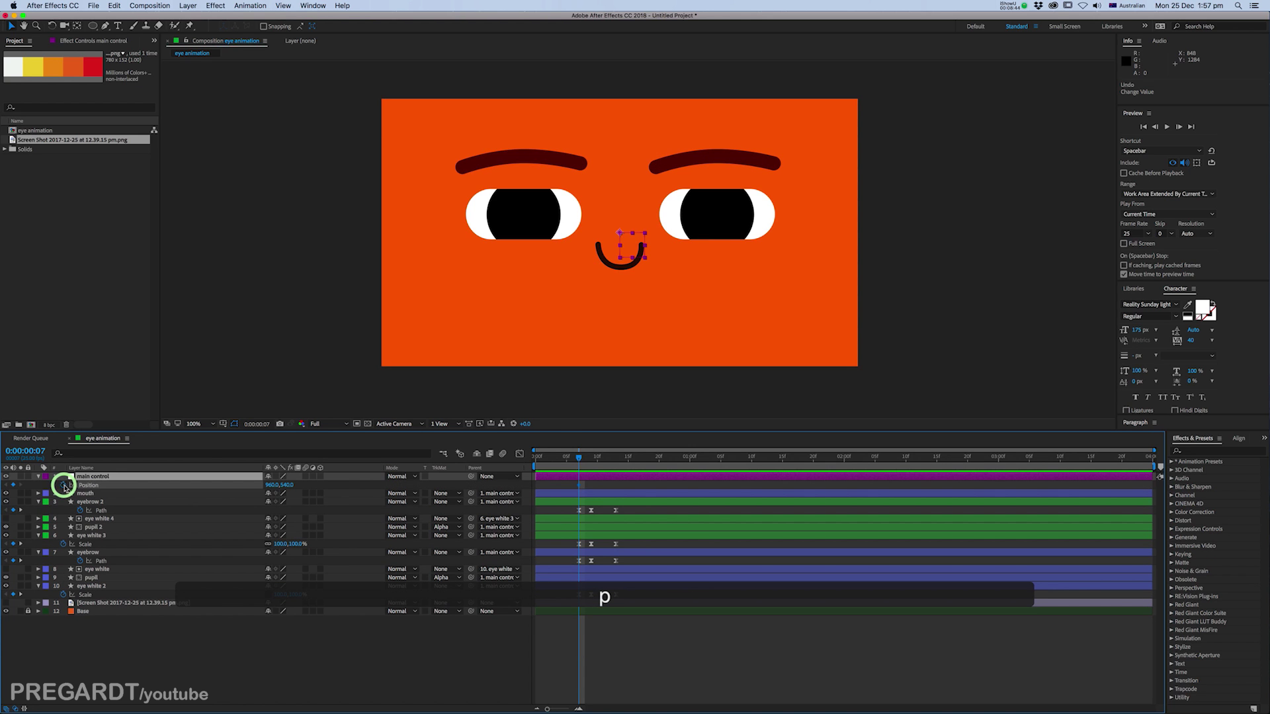
drag(582, 459, 588, 463)
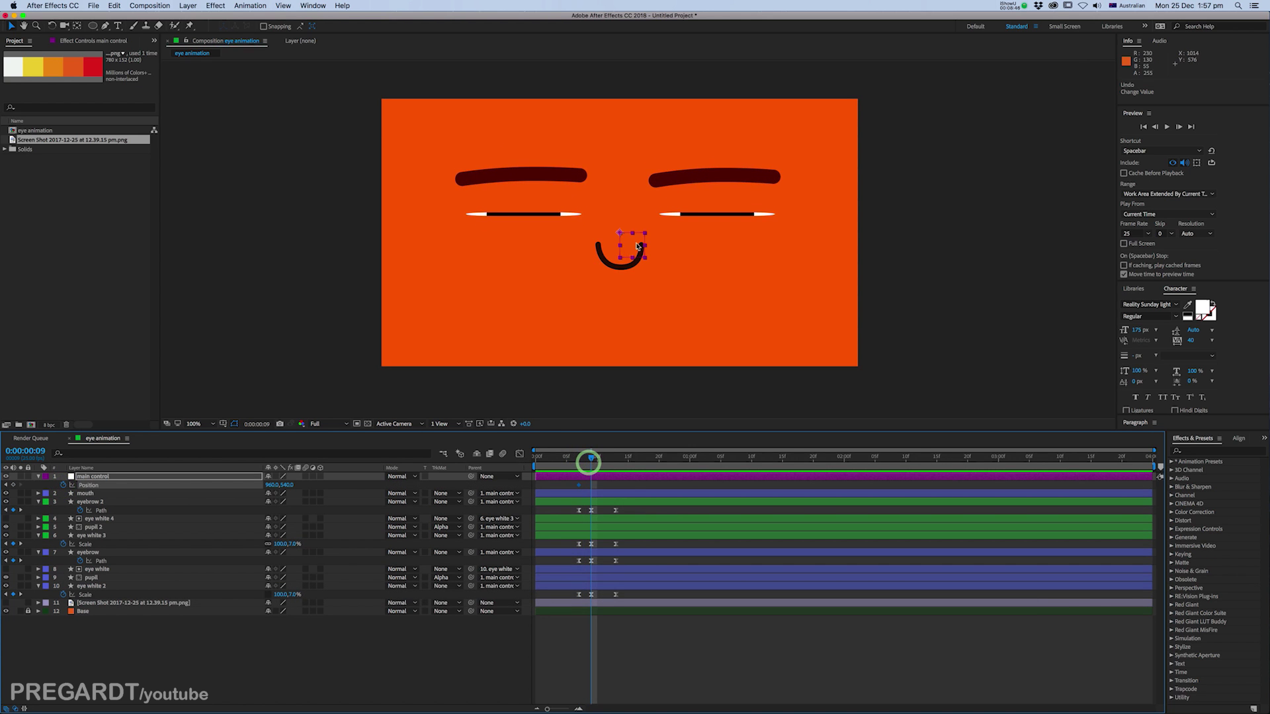
scroll(643, 231, up, 2)
drag(627, 259, 622, 268)
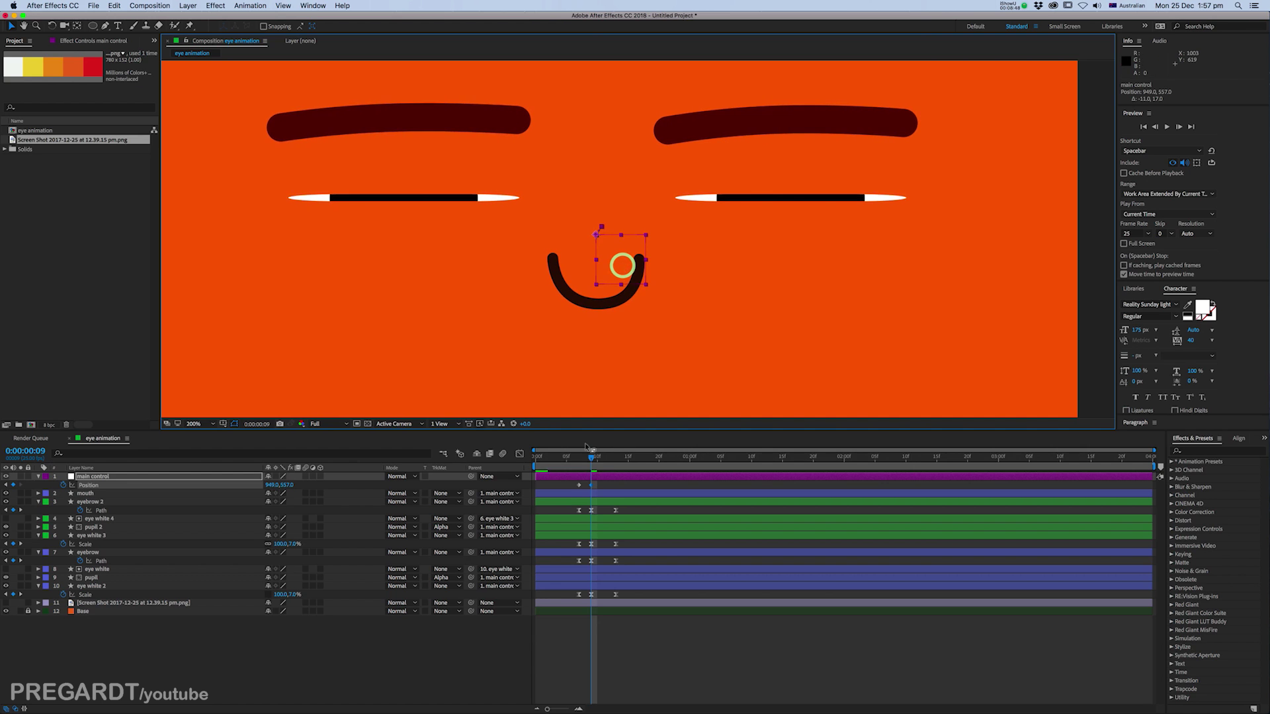
drag(594, 458, 615, 459)
drag(622, 266, 590, 246)
drag(105, 25, 131, 56)
Step: Apply Easy Ease to main control's Position keyframes and play back from frame 4 to check
click(591, 235)
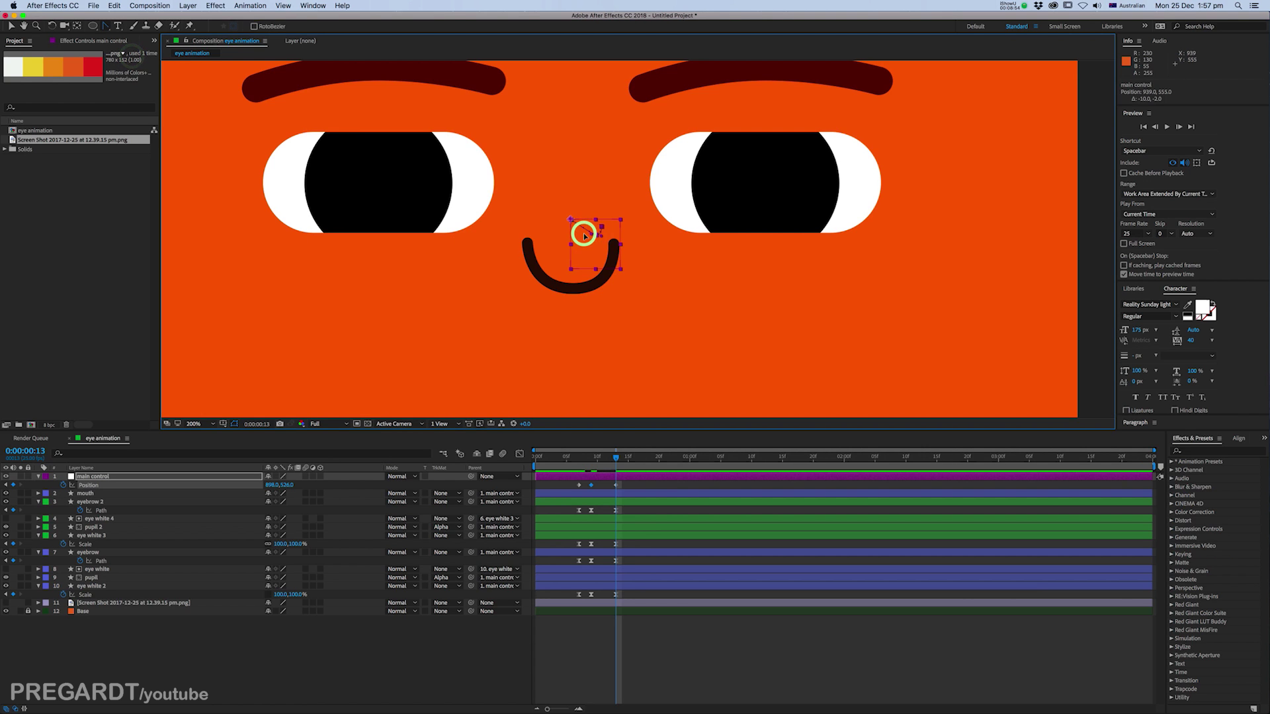
key(v)
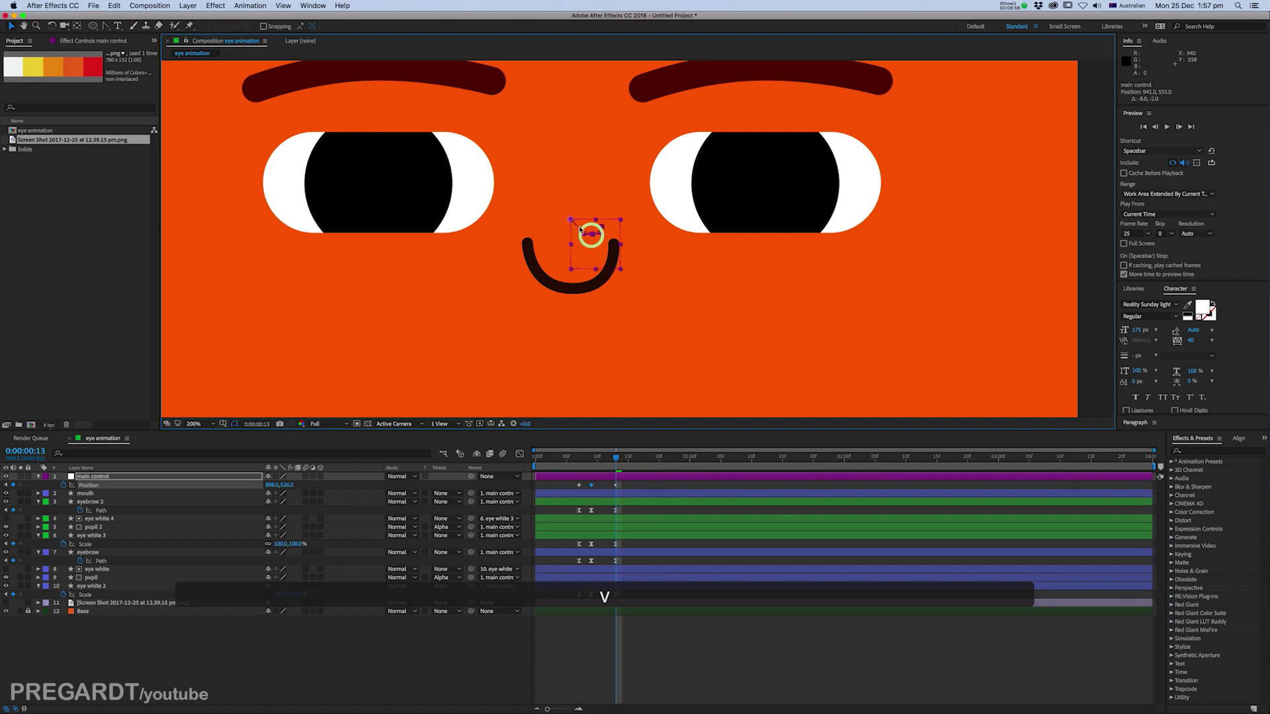
scroll(598, 240, up, 1)
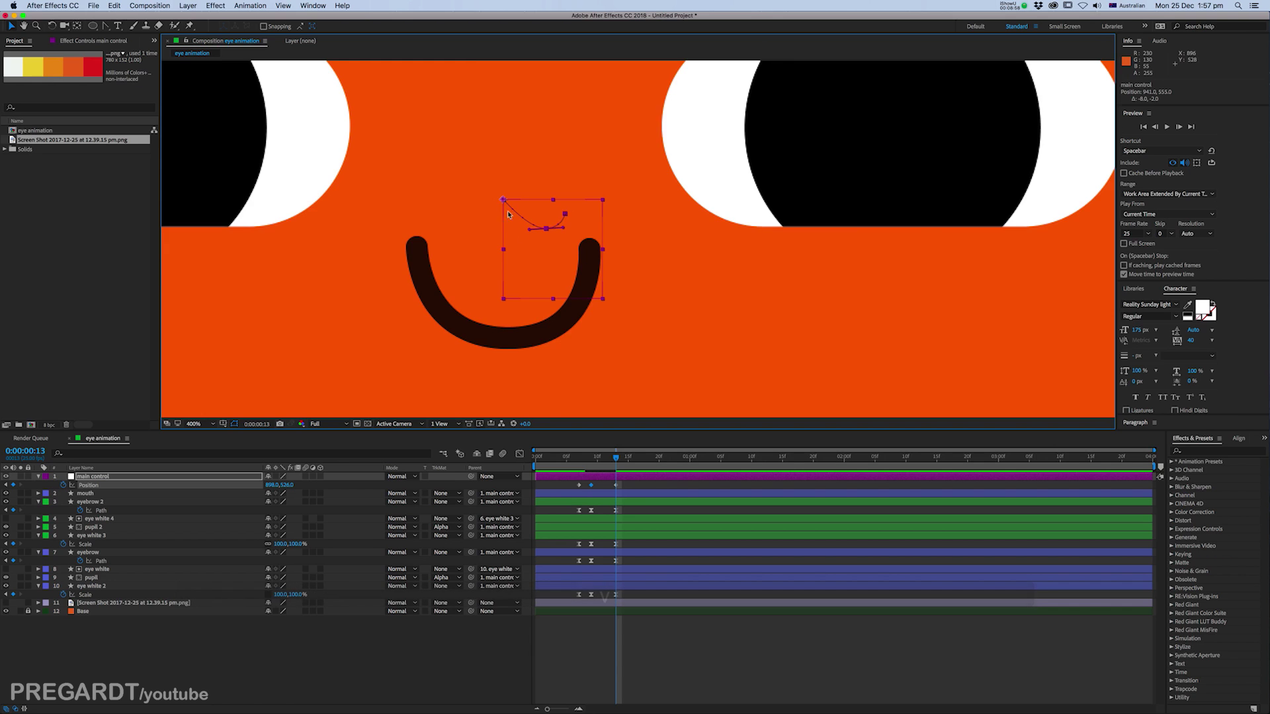
scroll(575, 214, down, 2)
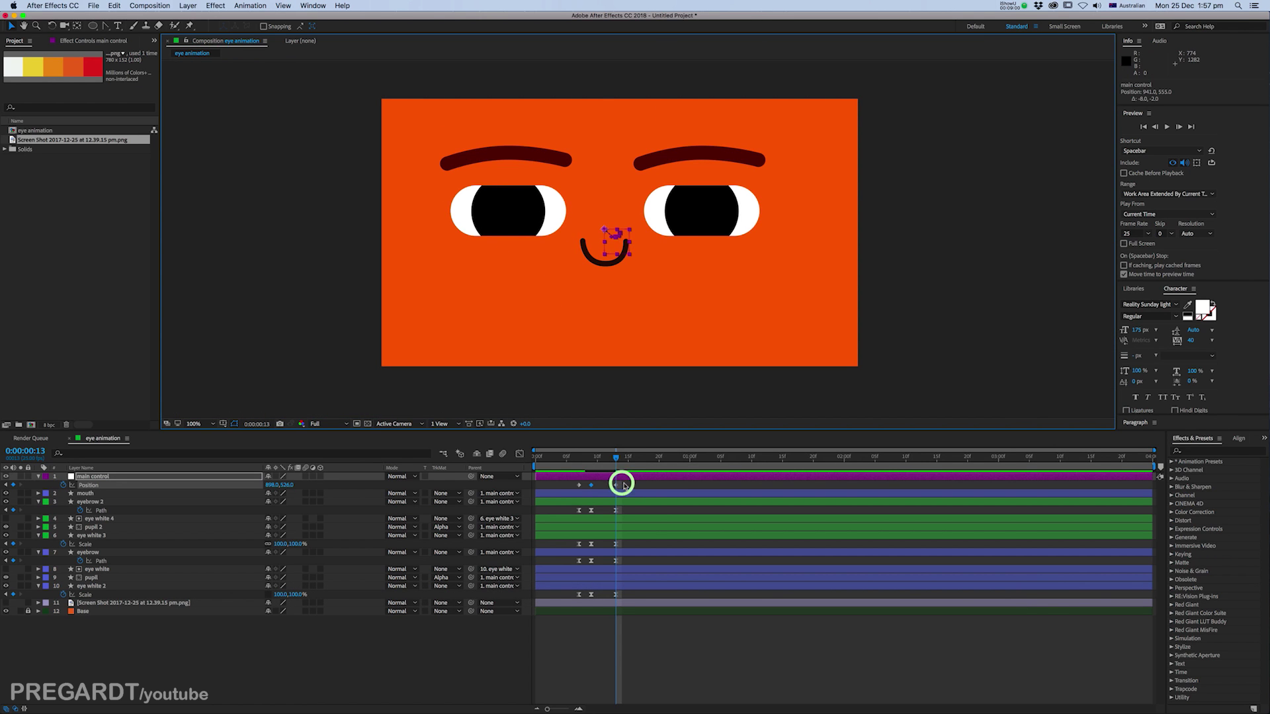
mouse_move(624, 486)
mouse_down()
mouse_move(575, 488)
mouse_move(609, 492)
mouse_up()
click(583, 493)
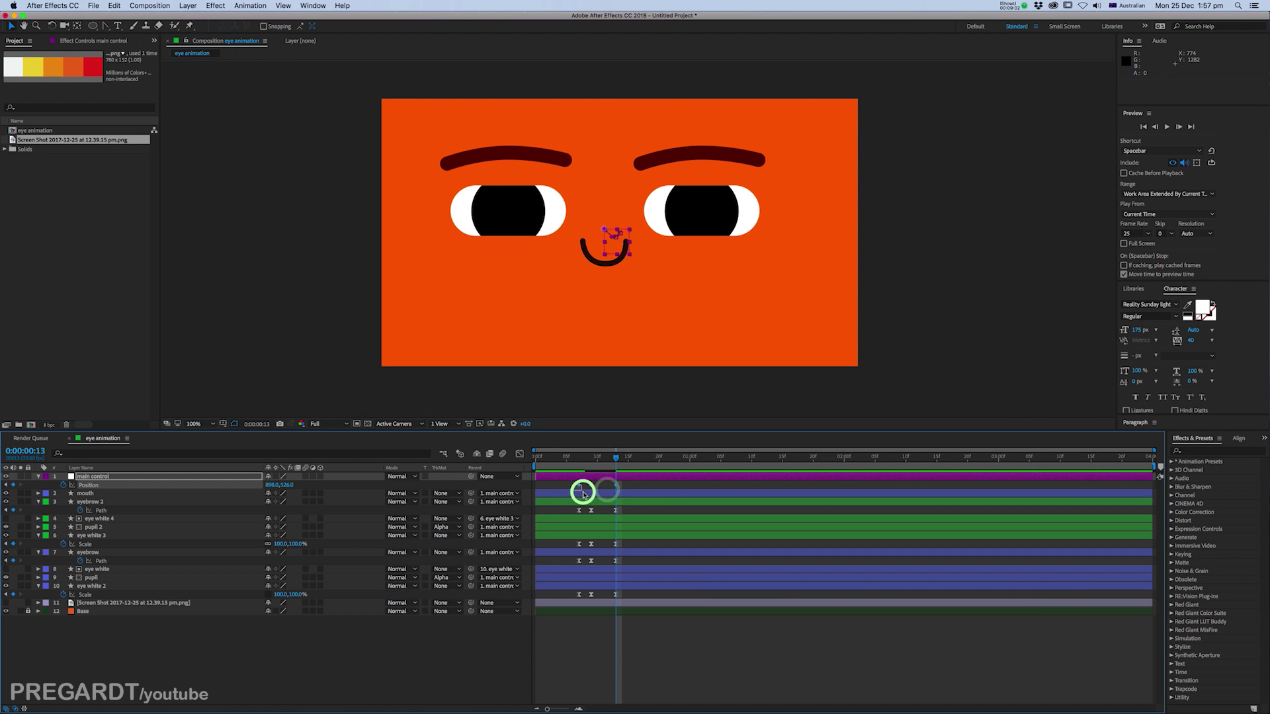
key(F9)
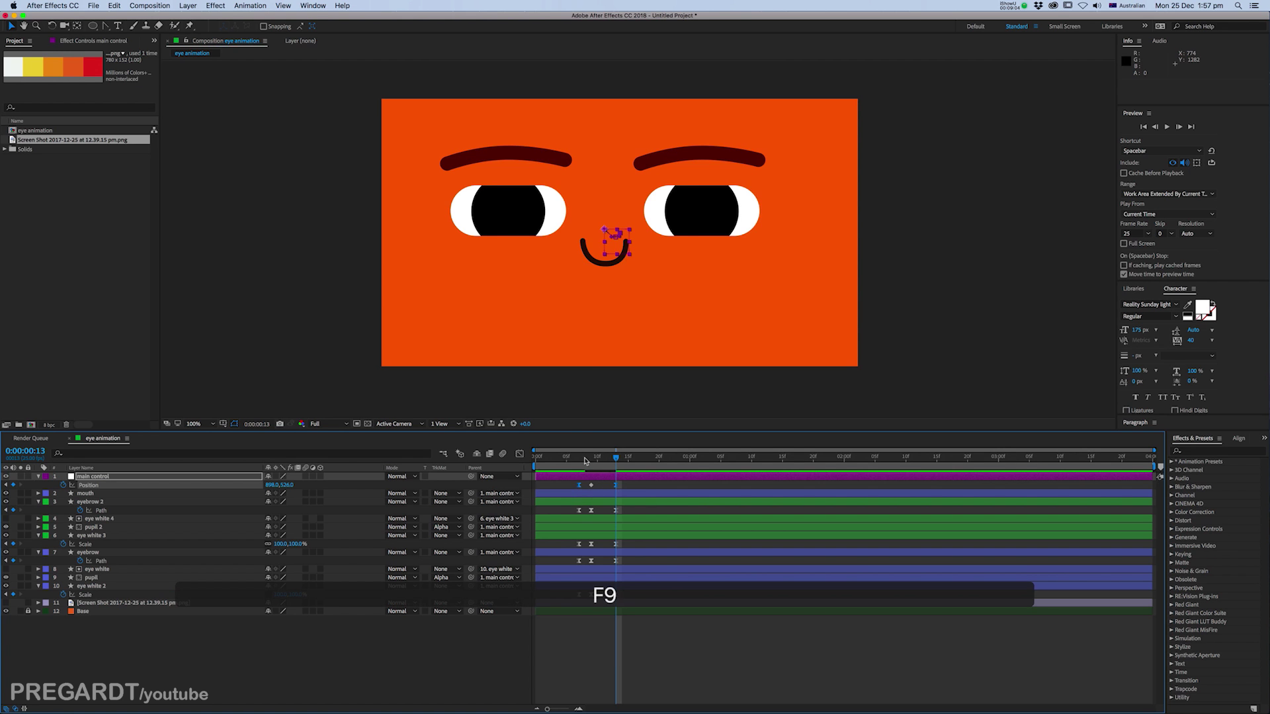
click(561, 456)
key(space)
click(603, 456)
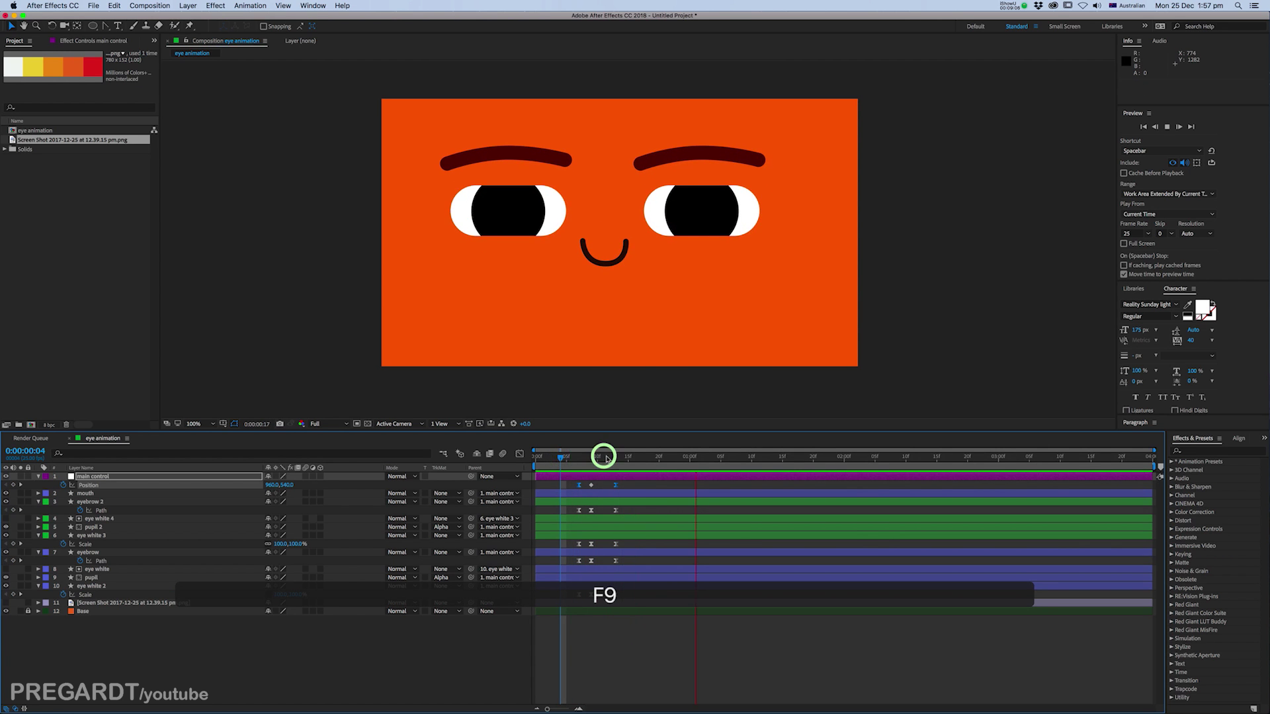
click(577, 456)
Step: Keyframe both pupils' Position and move them up-left at frame 11
click(522, 219)
click(726, 227)
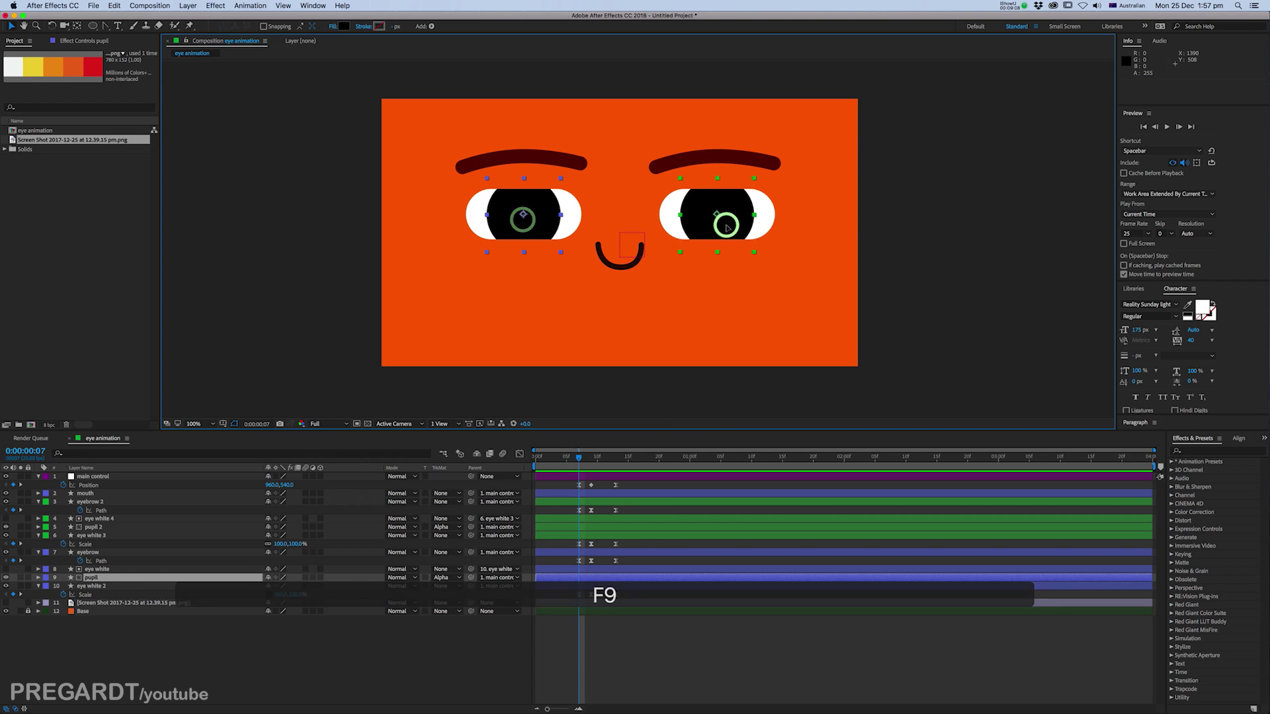
key(p)
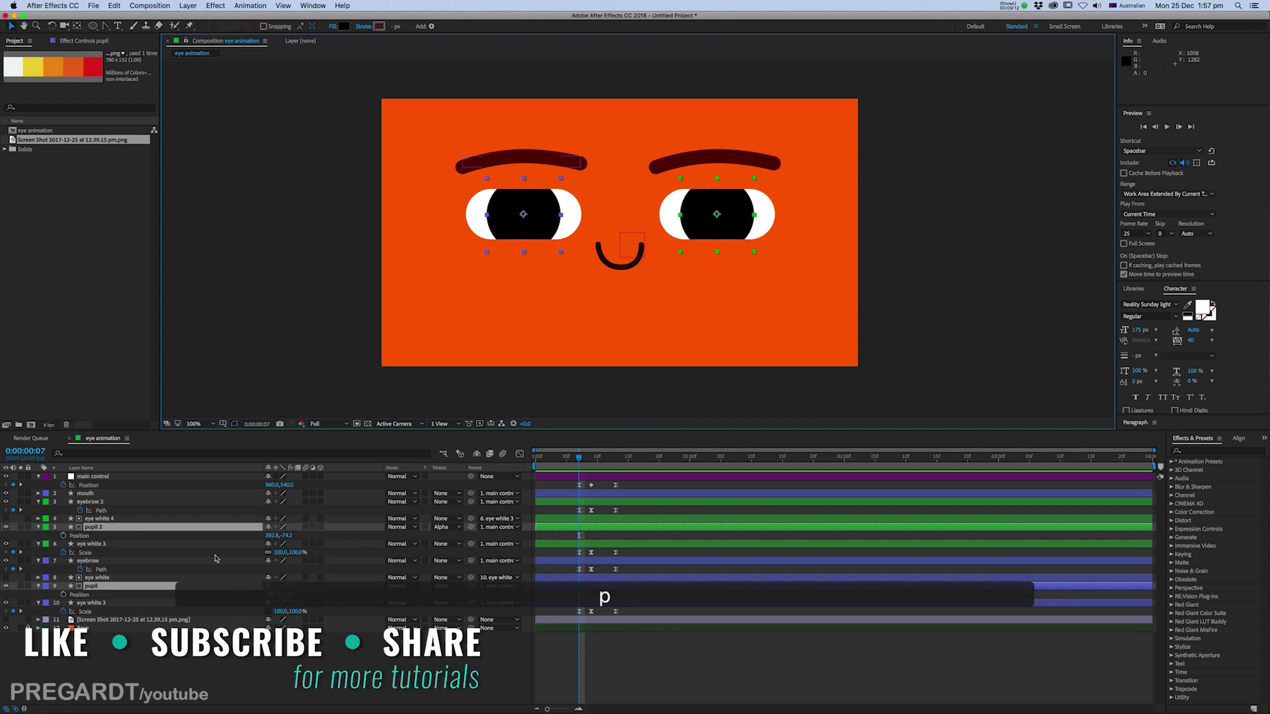
click(64, 536)
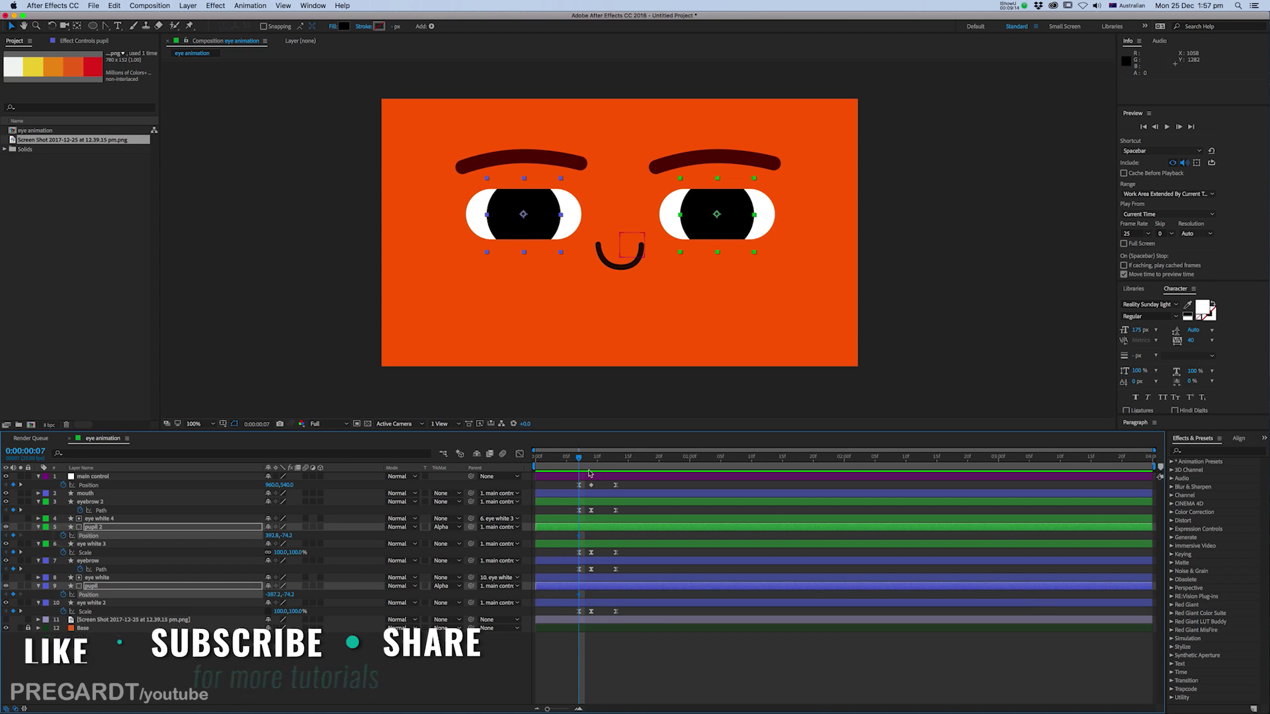
drag(578, 456, 615, 468)
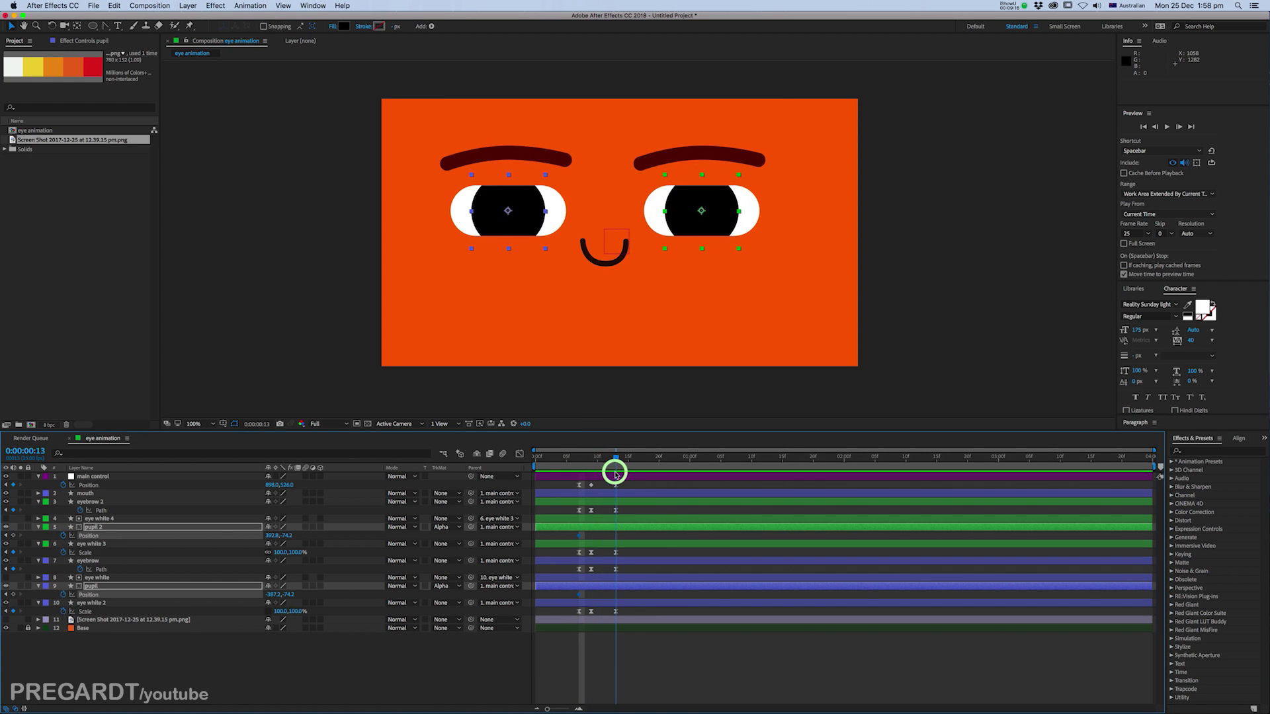
drag(530, 223, 515, 207)
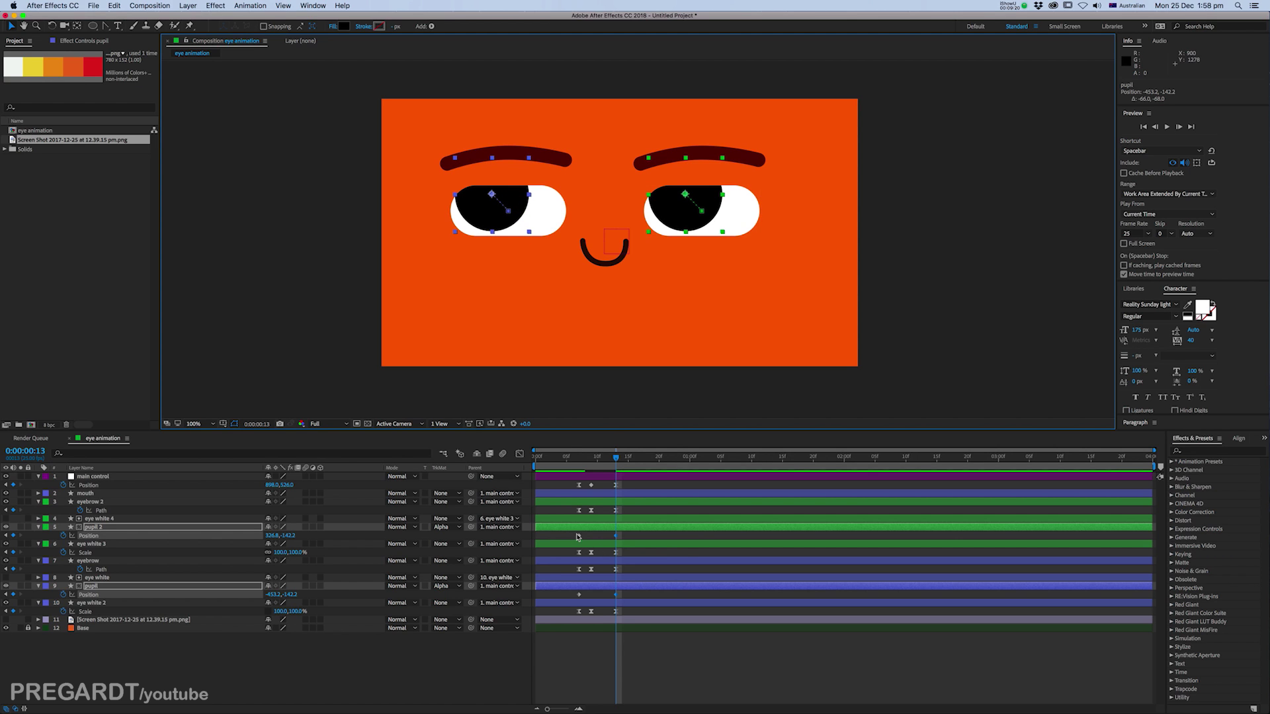
Step: Retime the pupil glance to start at frame 9 and end at frame 11, then scrub to review
drag(616, 535, 601, 536)
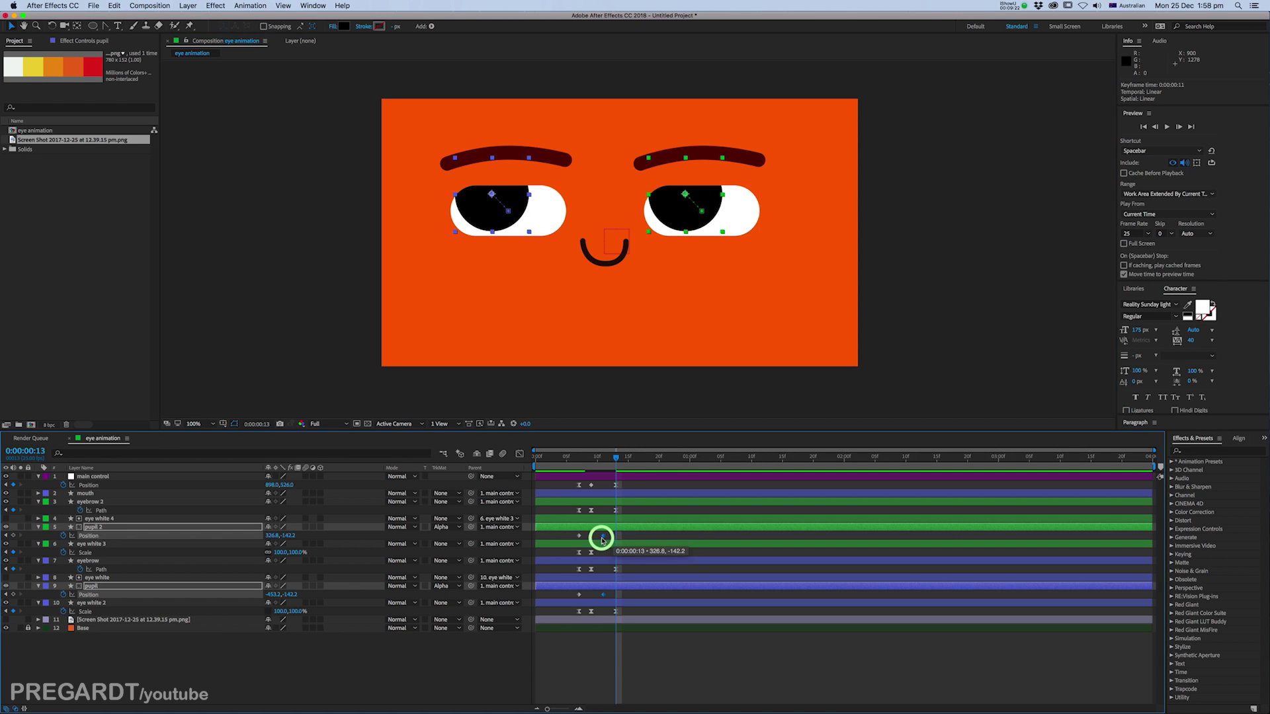
click(570, 540)
drag(579, 595, 589, 596)
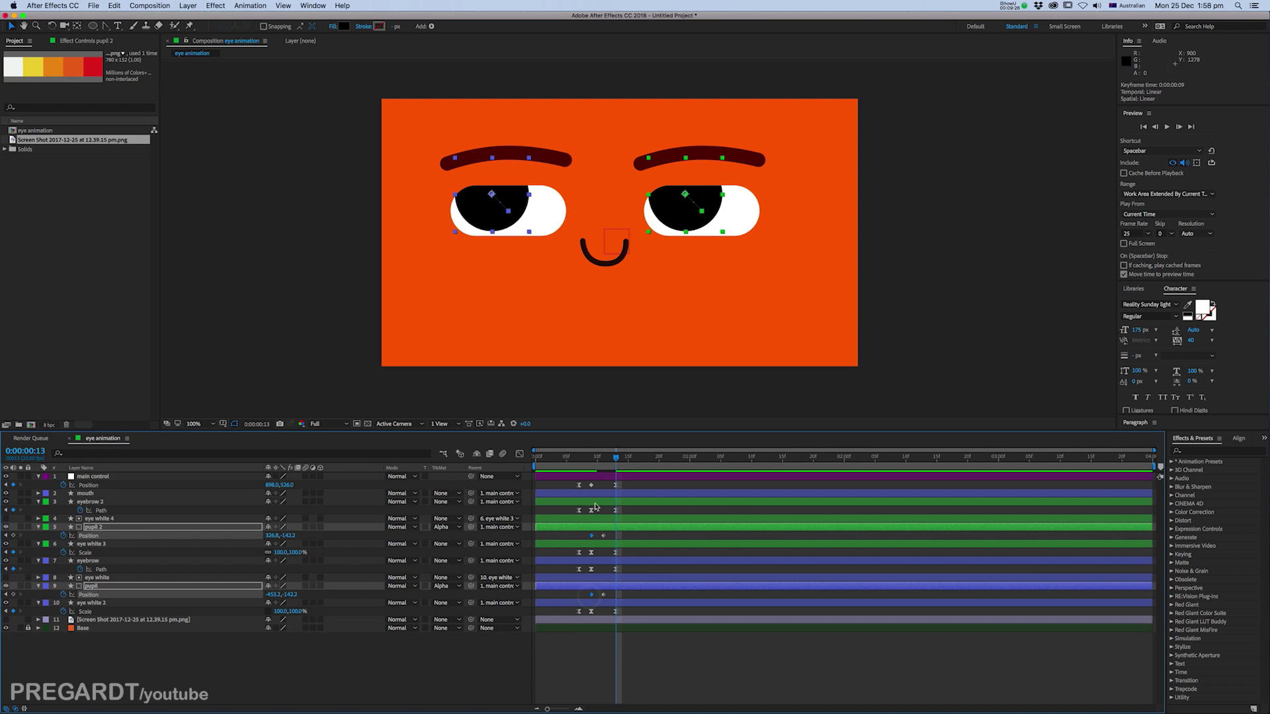
drag(585, 455, 564, 455)
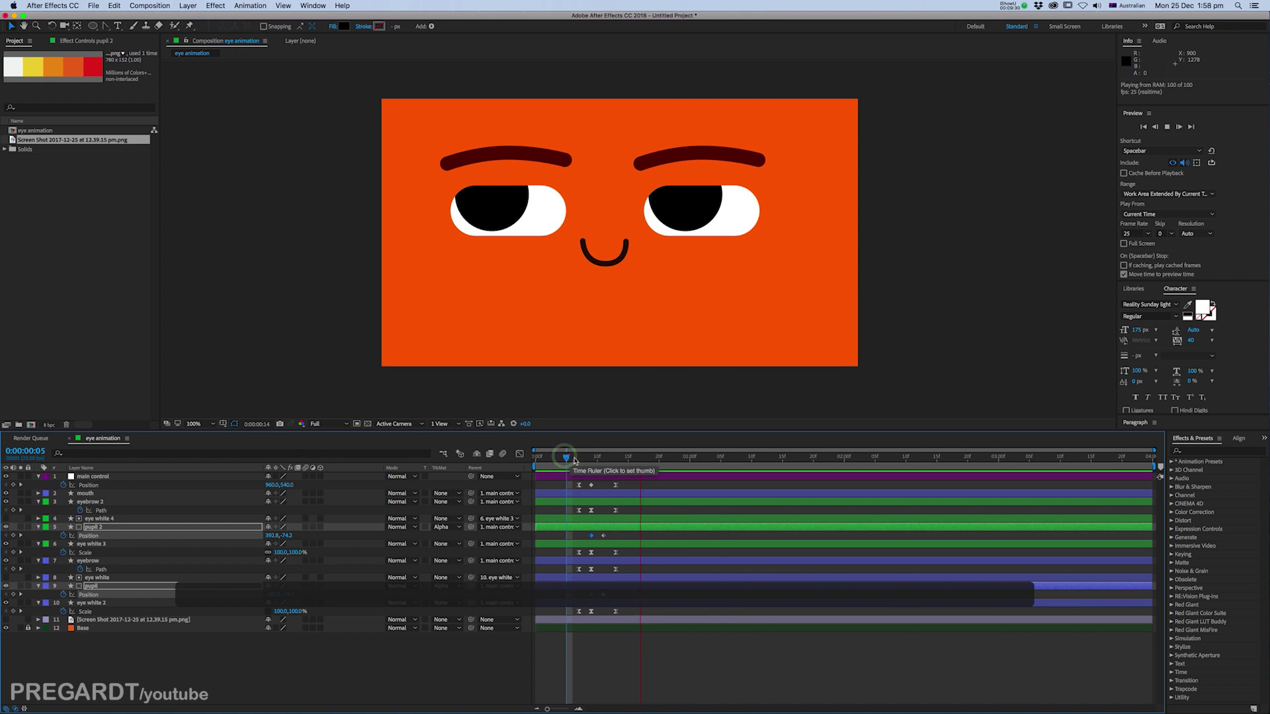
Step: Paste main control's Position keyframe at 1:05 and dip the face down-right at 1:07
click(720, 458)
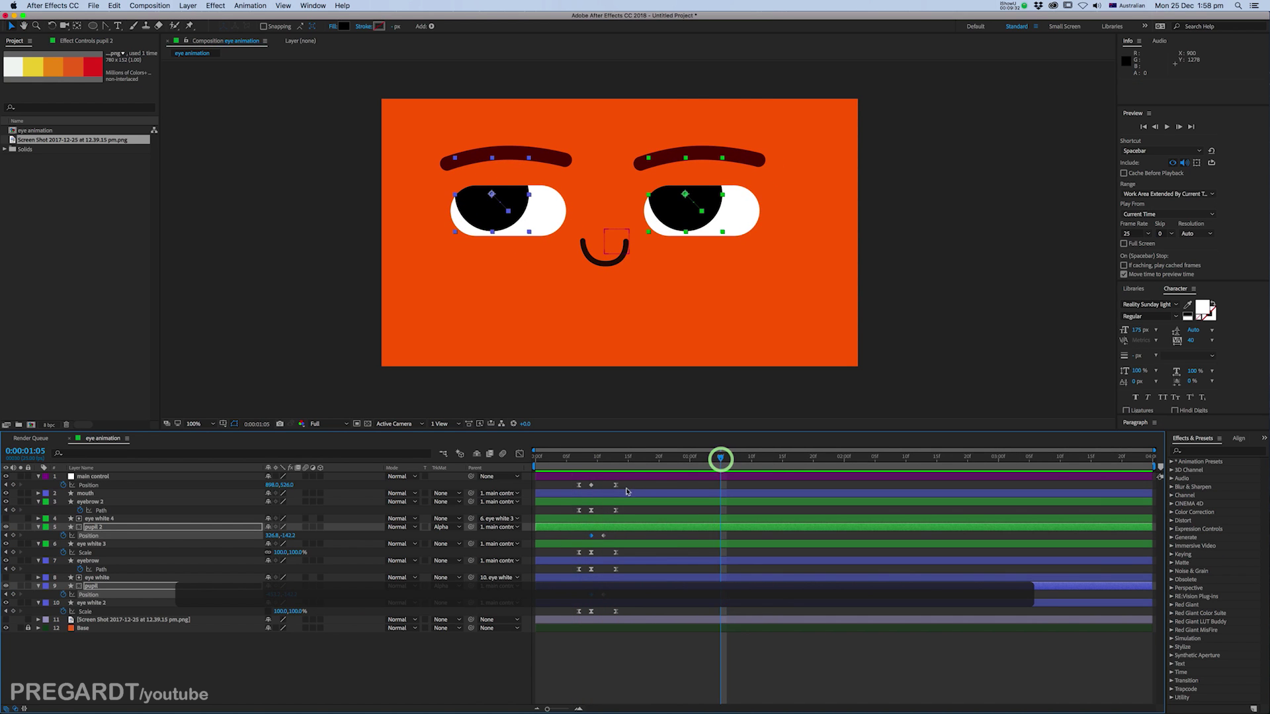
click(578, 486)
drag(581, 490, 614, 495)
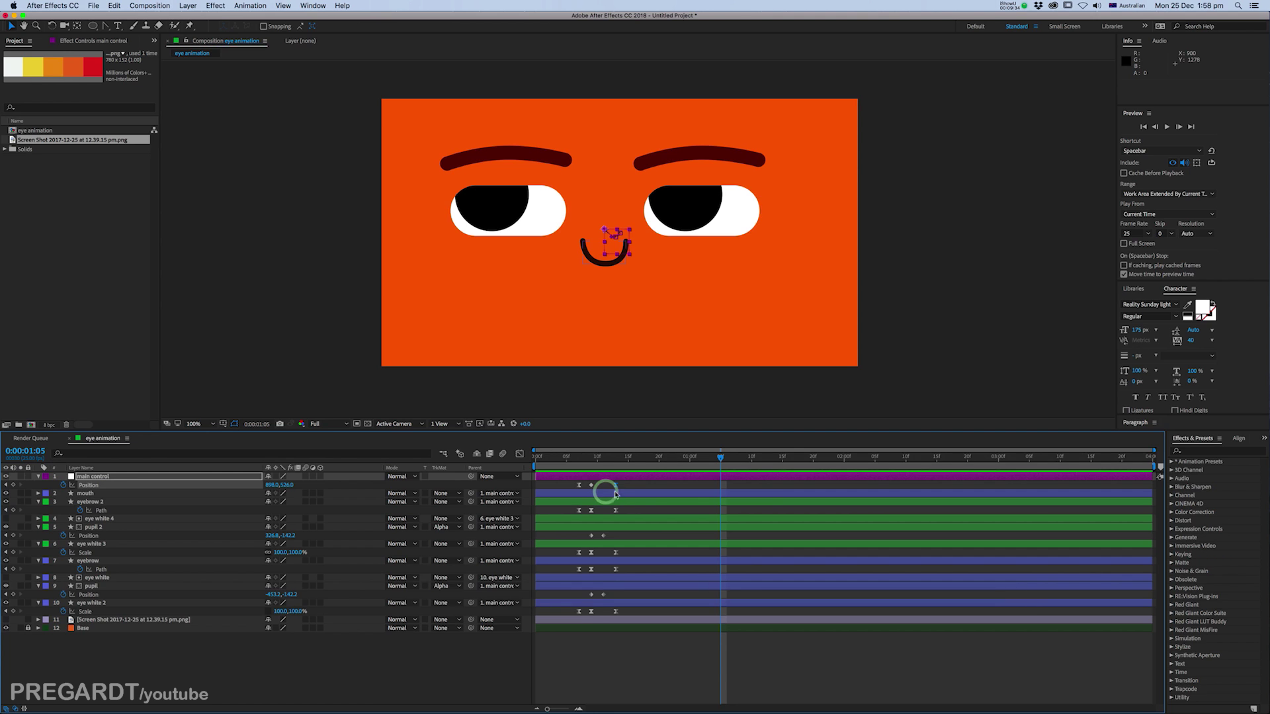
key(super+c)
key(super+v)
drag(724, 458, 747, 461)
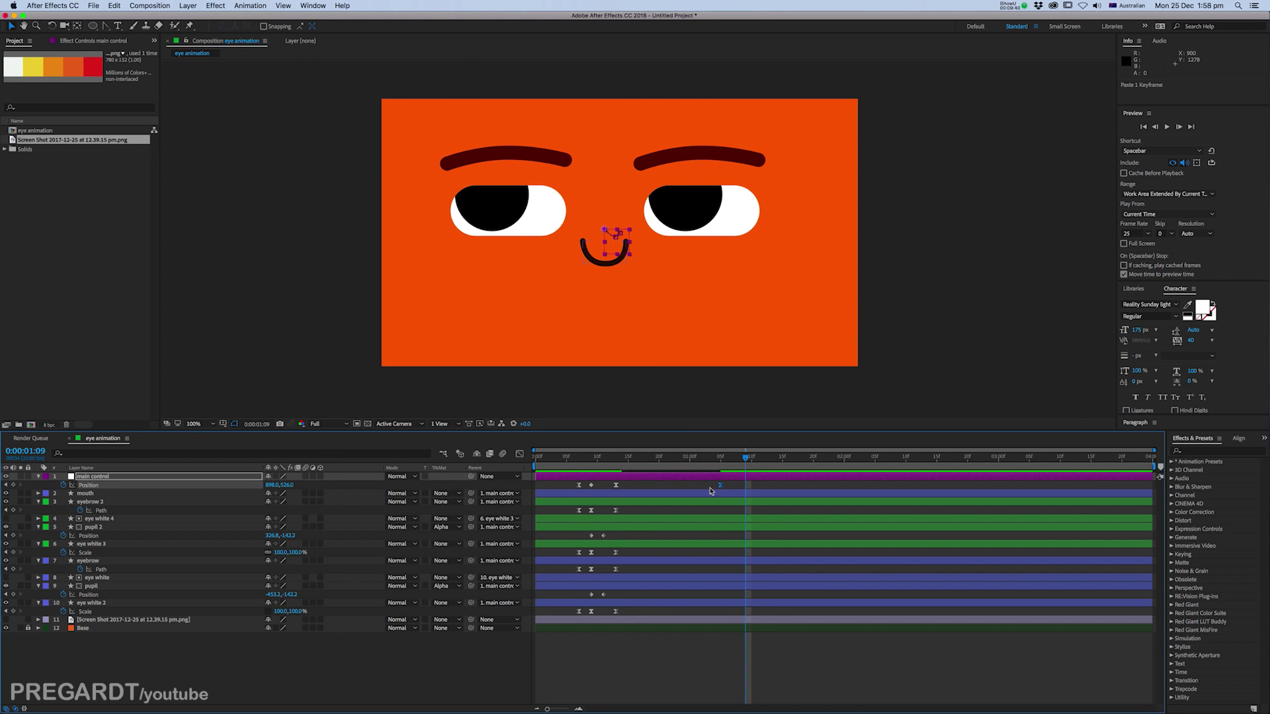
scroll(640, 278, up, 1)
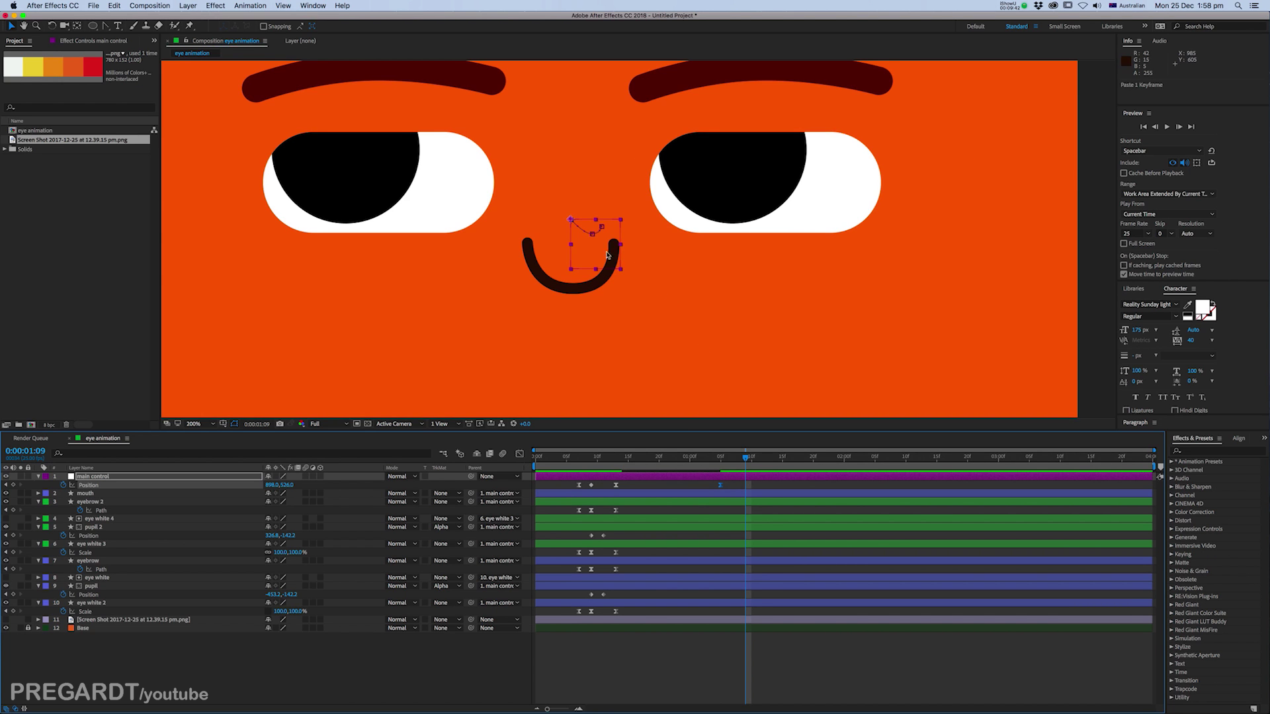
drag(599, 249, 613, 257)
drag(744, 489, 732, 487)
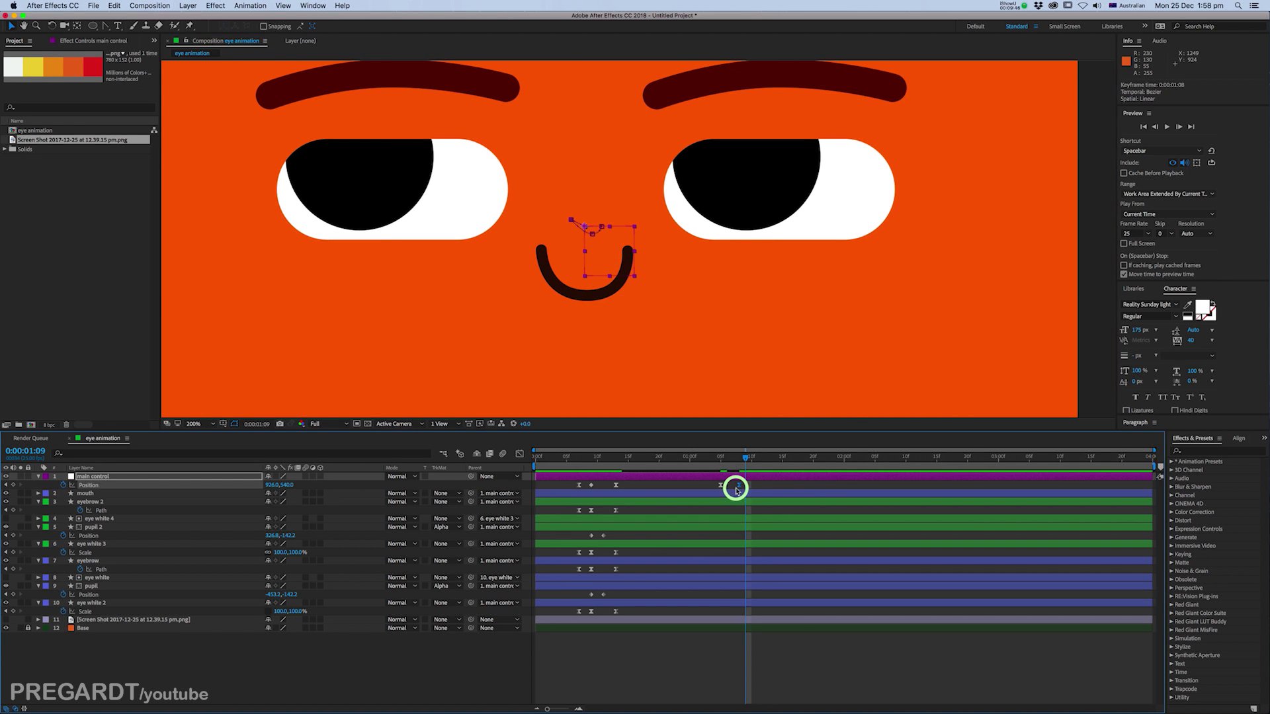
Step: Raise the whole face up and to the right at 1:11, then preview from 1:04
click(757, 458)
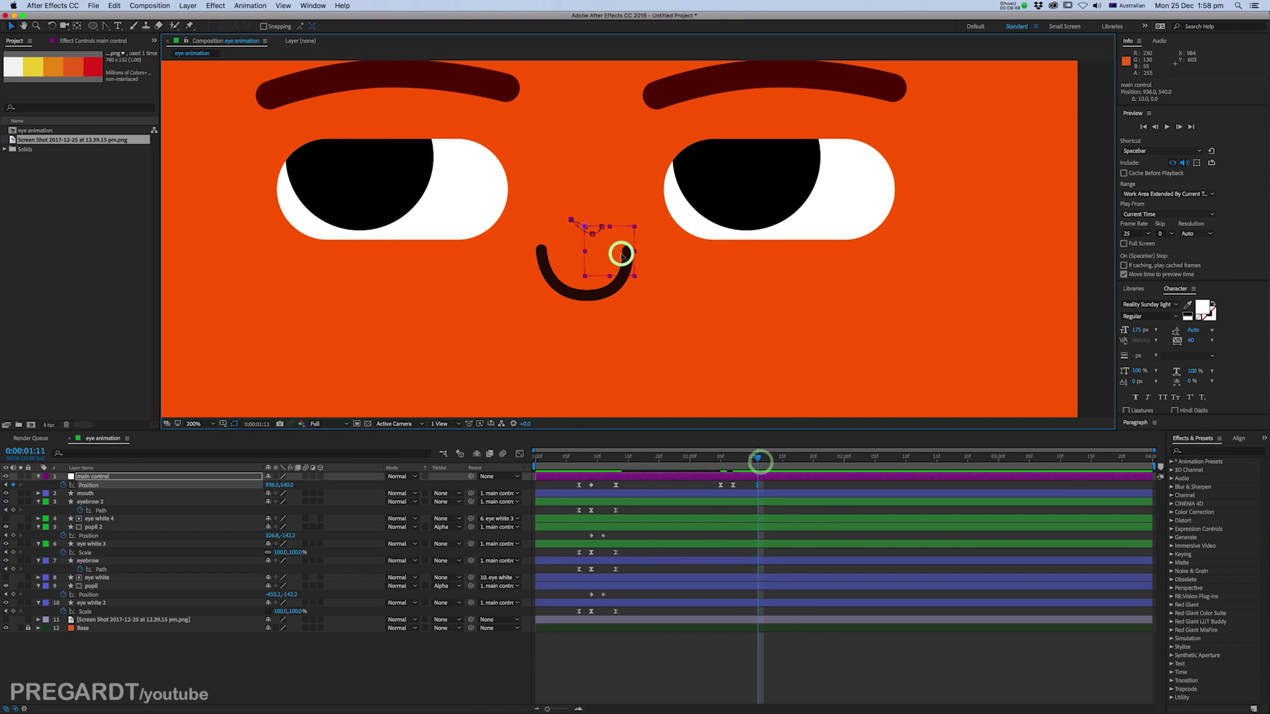
drag(621, 250, 629, 235)
click(104, 27)
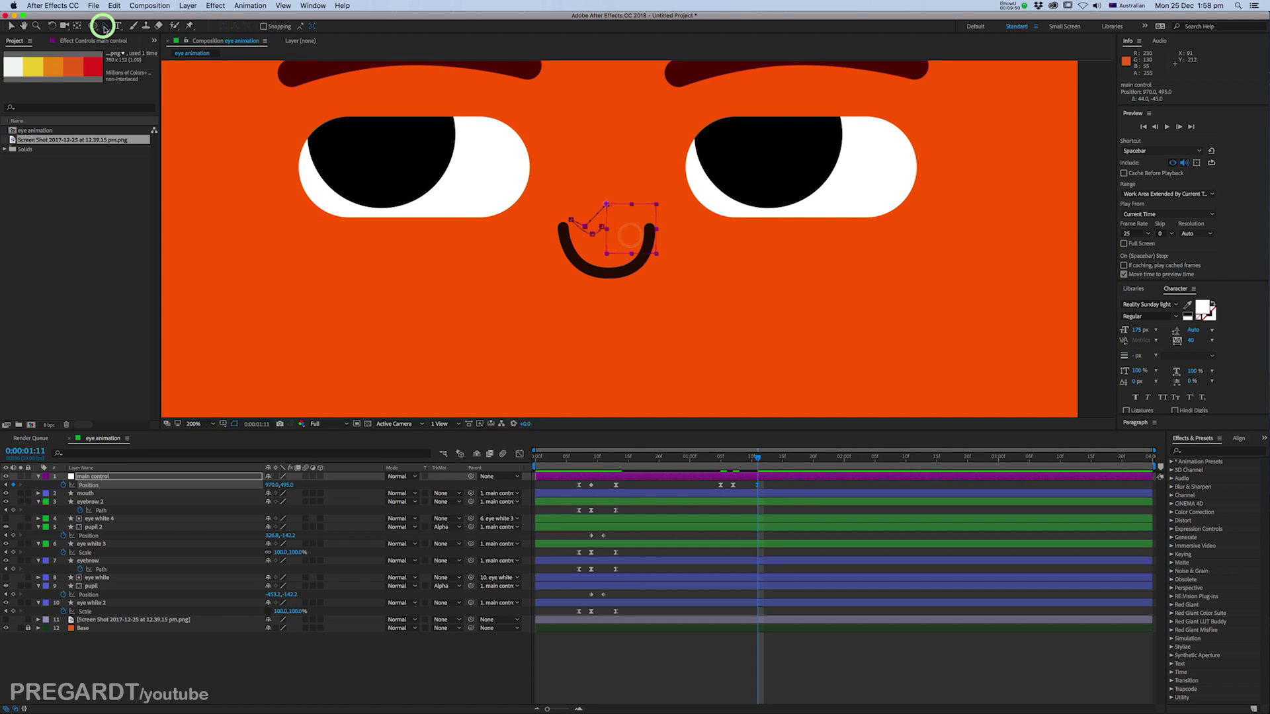
click(597, 229)
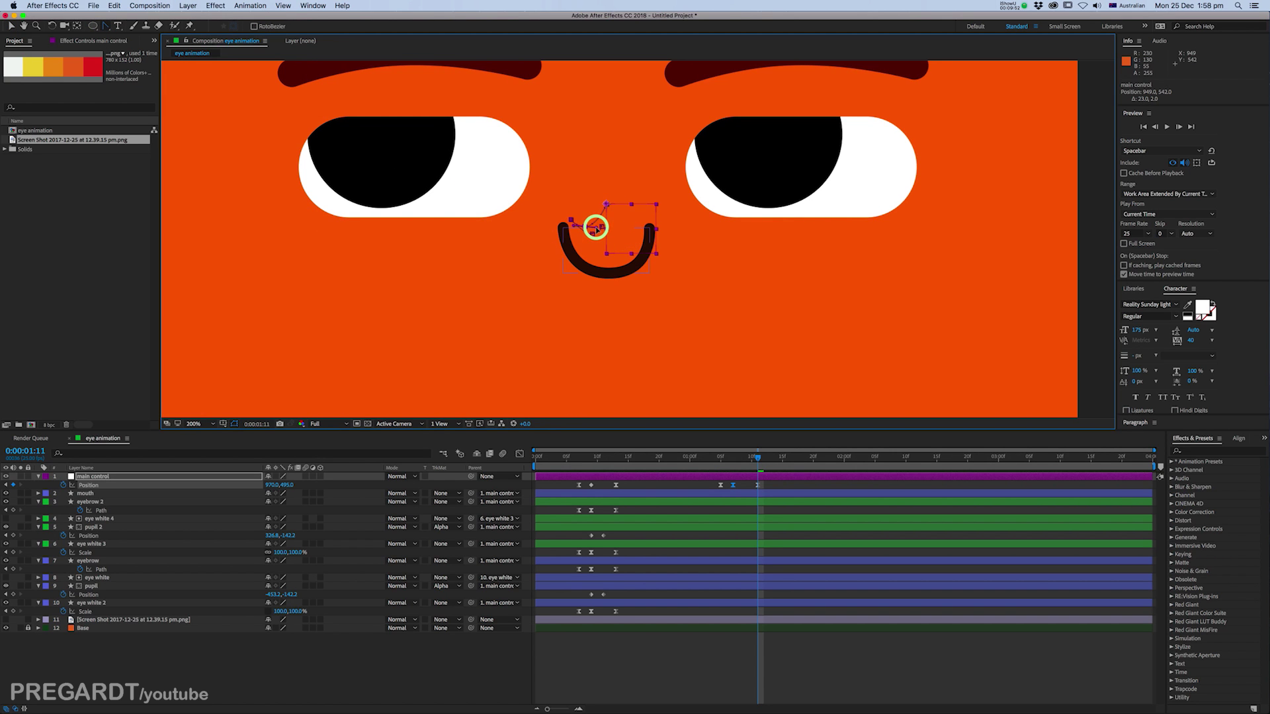
key(v)
click(632, 230)
drag(633, 229, 637, 219)
scroll(658, 345, down, 1)
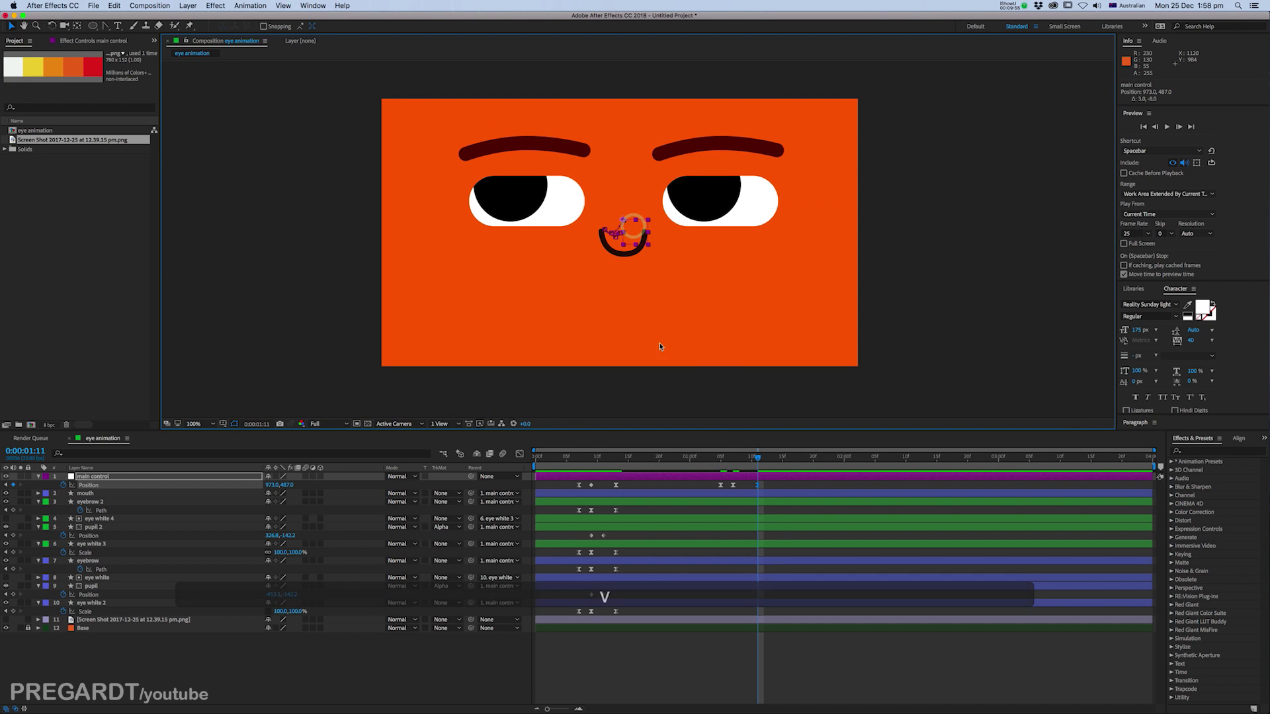
click(715, 456)
key(space)
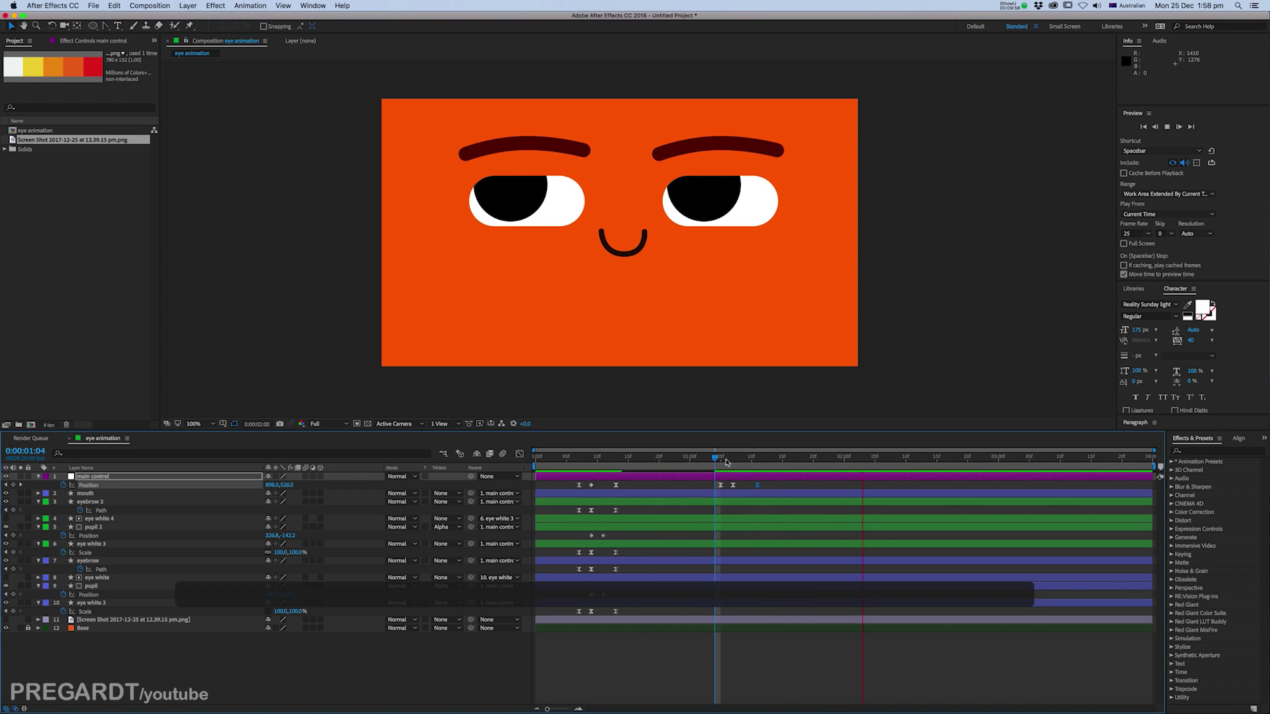
click(732, 484)
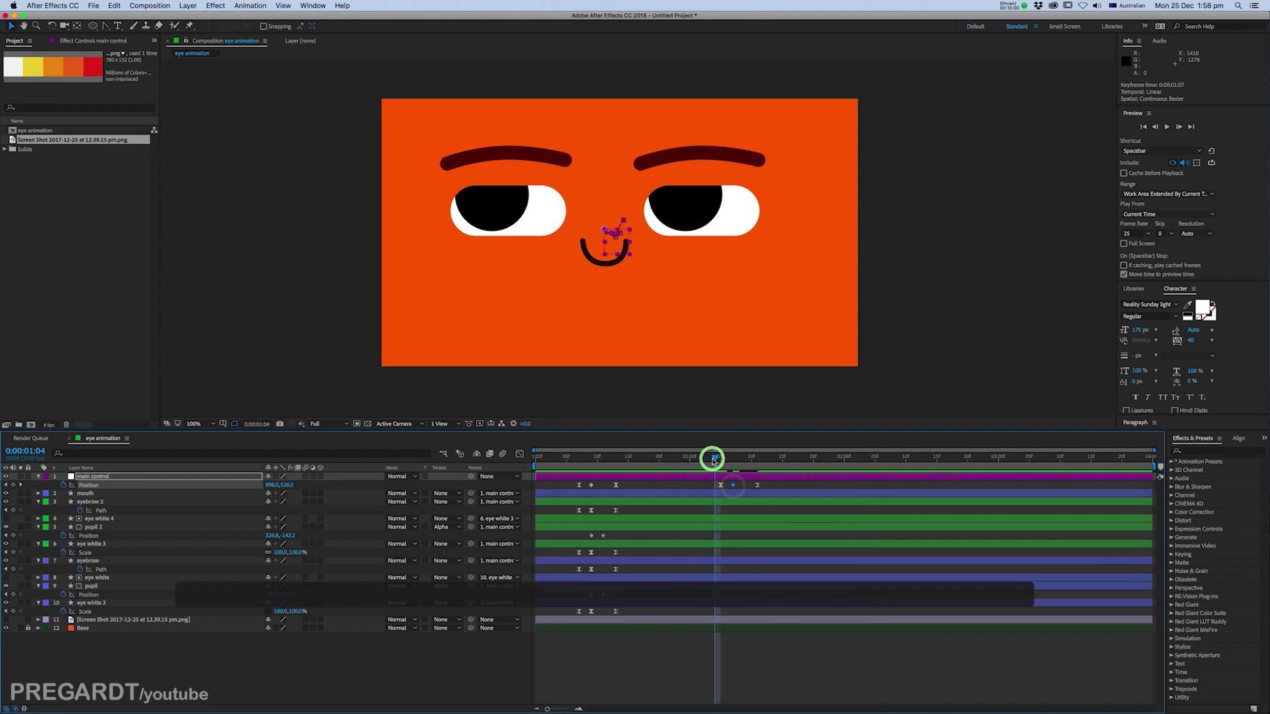
drag(713, 459, 719, 461)
Step: Copy the eye white 2 Scale and eyebrow 2 Path blink keyframes and paste them at 1:05
drag(625, 616, 564, 615)
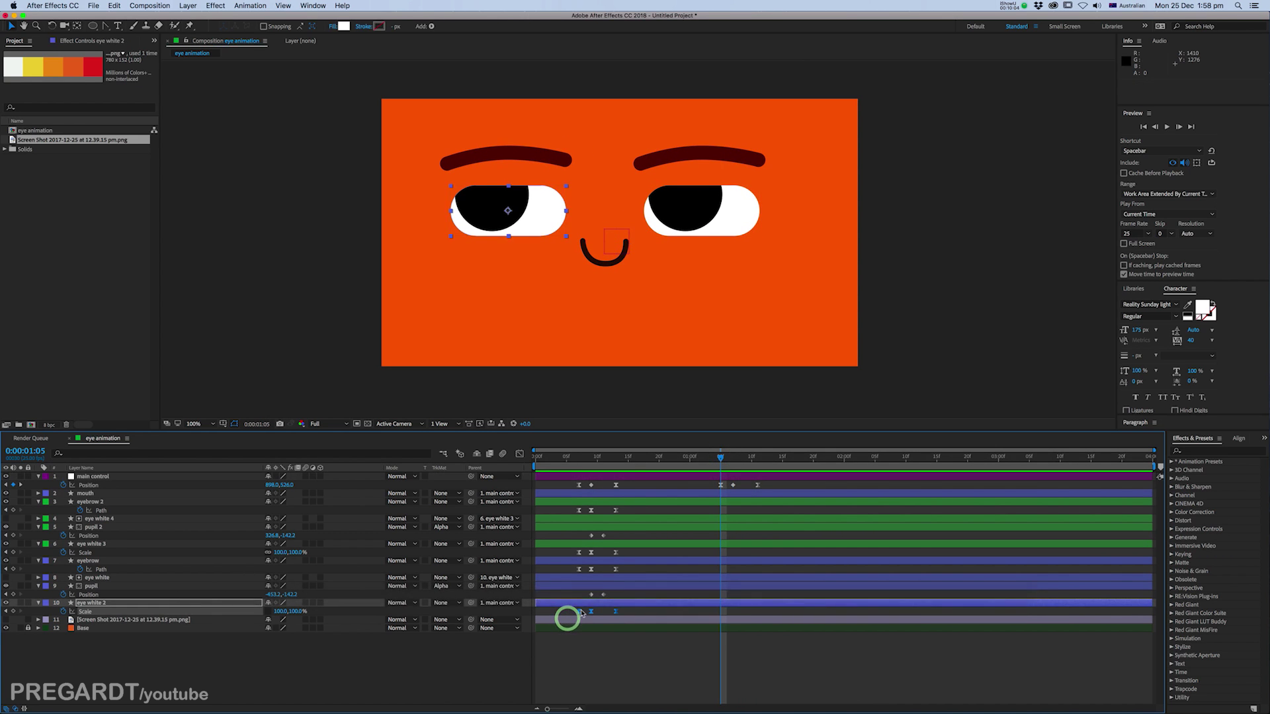
key(super+c)
key(super+v)
drag(639, 505, 567, 513)
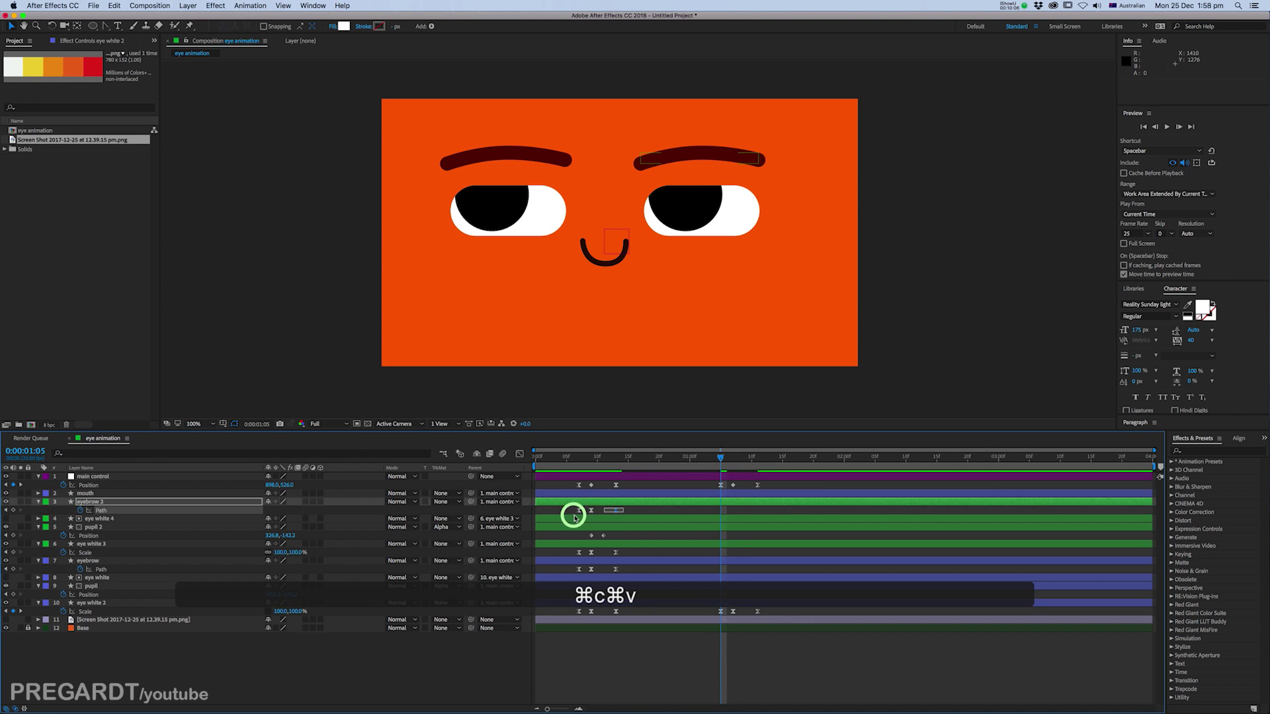
key(super+c)
key(super+v)
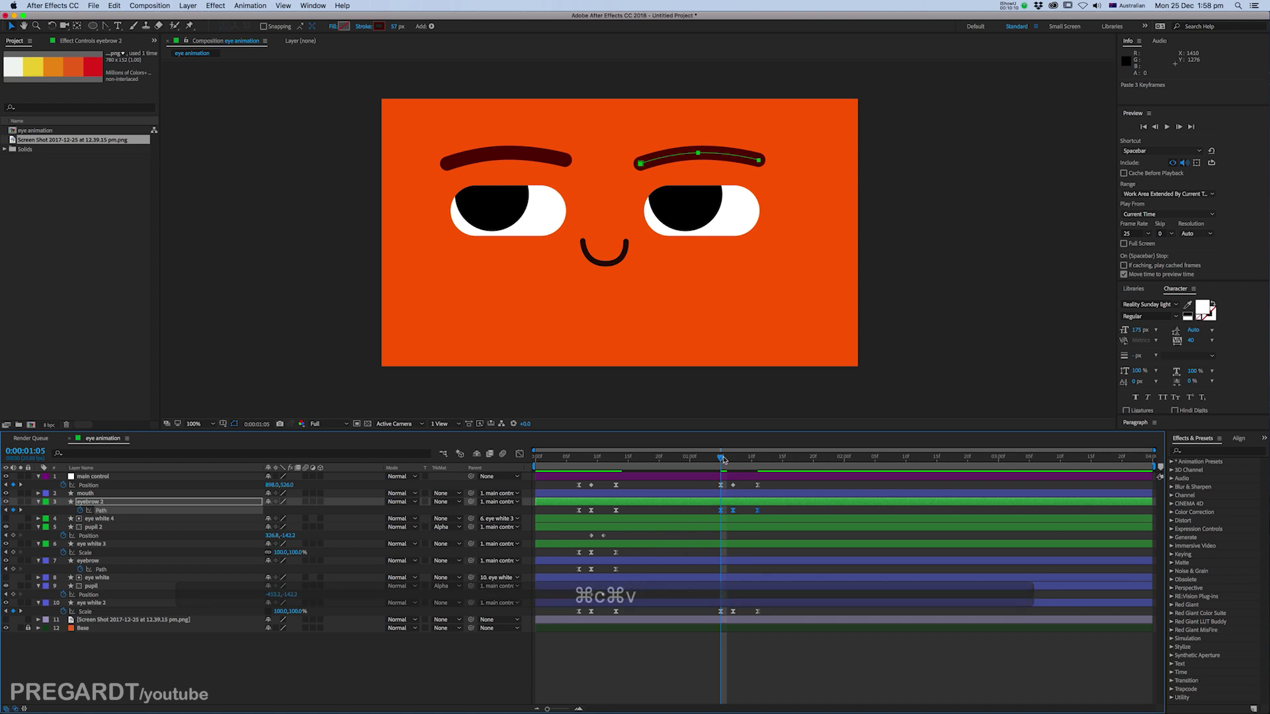
Step: Paste the eye white 3 Scale and eyebrow Path keyframes at 1:05, then retime an eyebrow keyframe earlier
drag(618, 552, 561, 575)
key(super+c)
key(super+v)
key(super+c)
key(super+v)
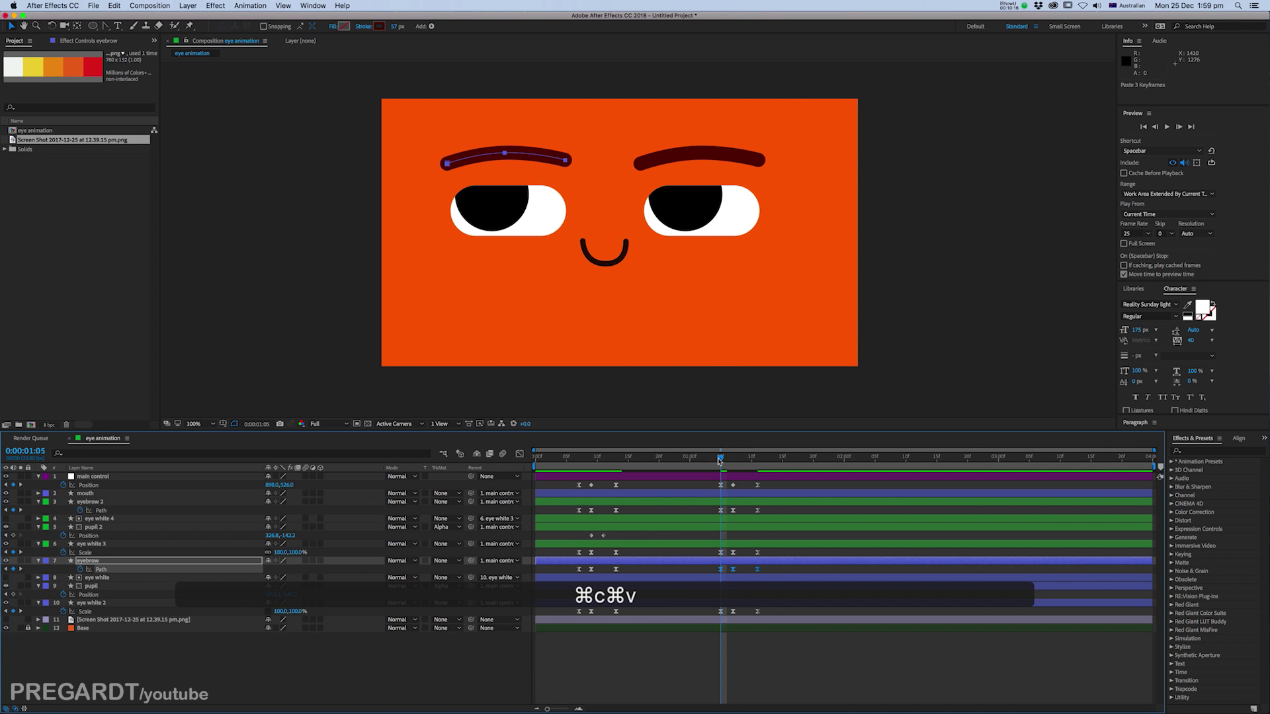
drag(726, 463, 758, 472)
drag(764, 570, 747, 575)
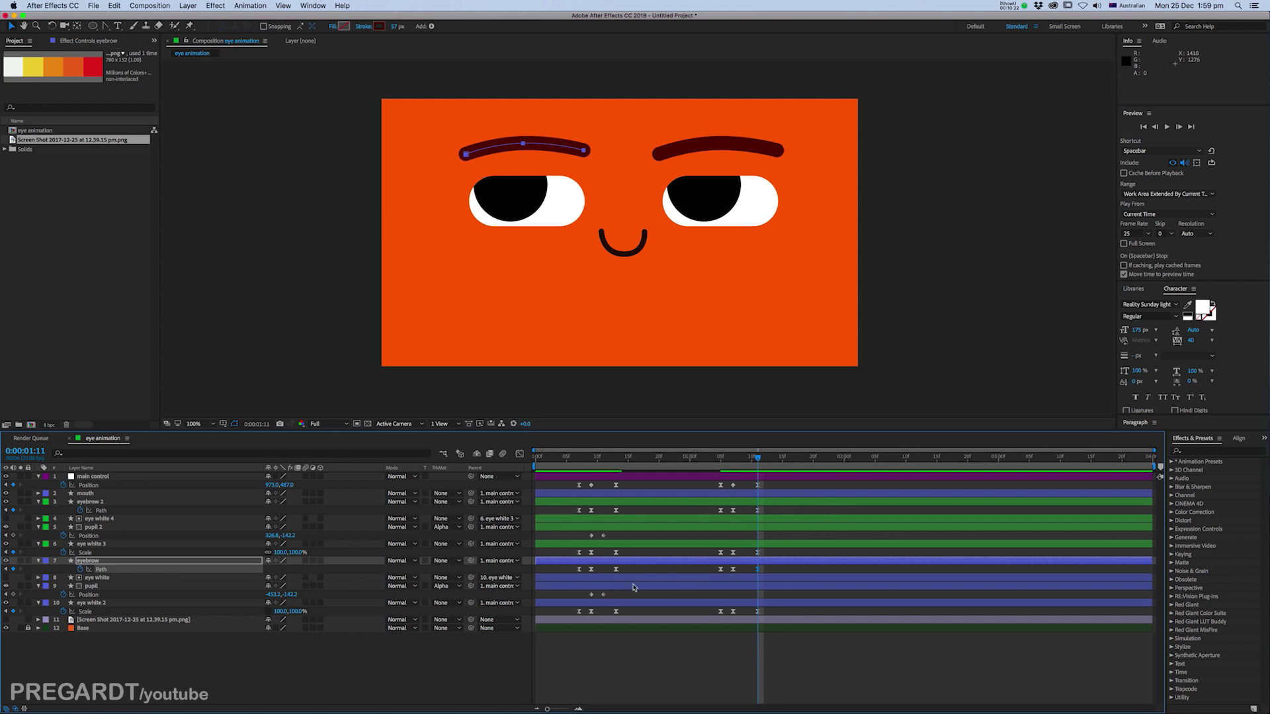
Step: Copy the pupil's Position keyframe and paste it at 1:07
click(732, 458)
click(602, 595)
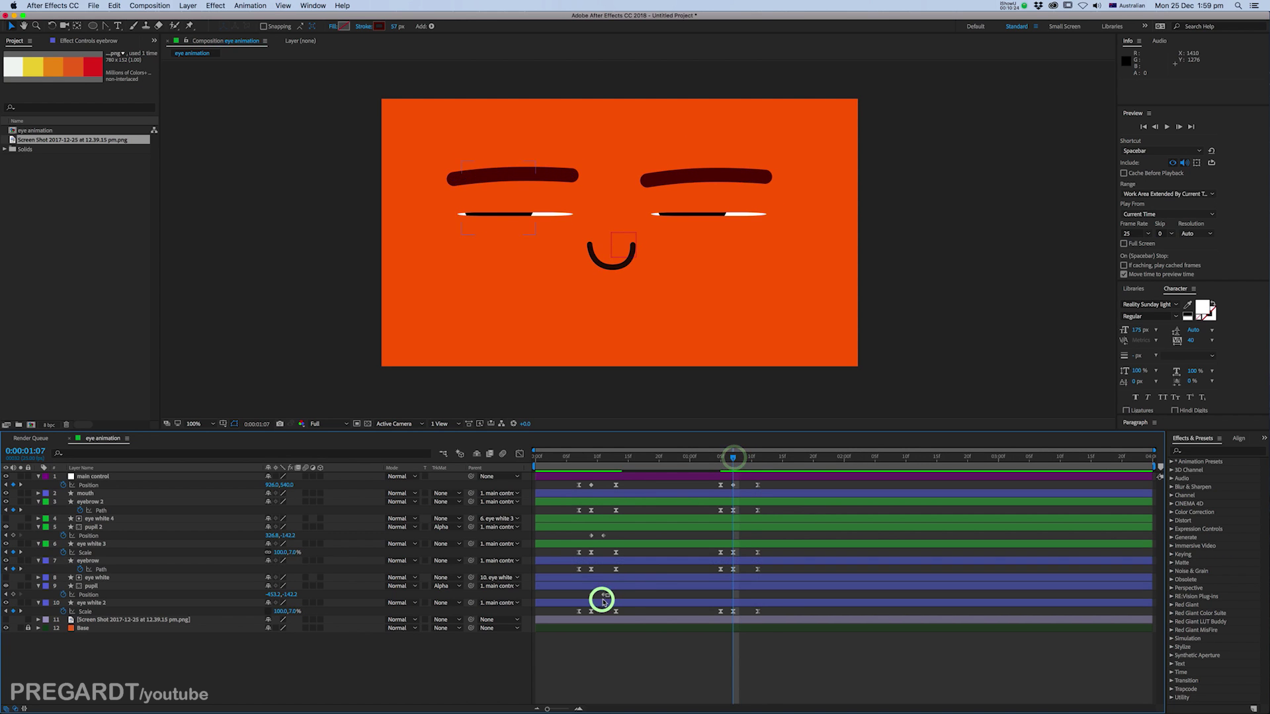
key(super+c)
key(super+v)
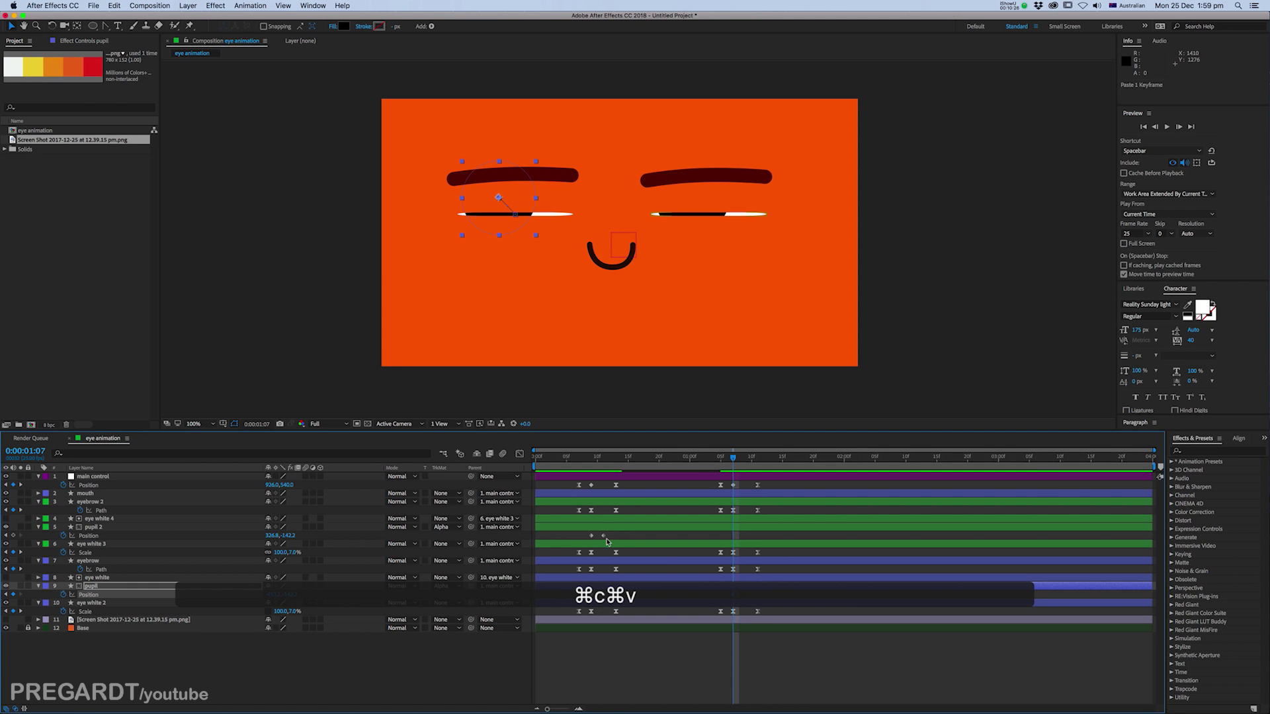
click(602, 540)
Step: Paste pupil 2's Position keyframe at 1:07, then at 1:11 move the left pupil down-right
key(super+c)
key(super+v)
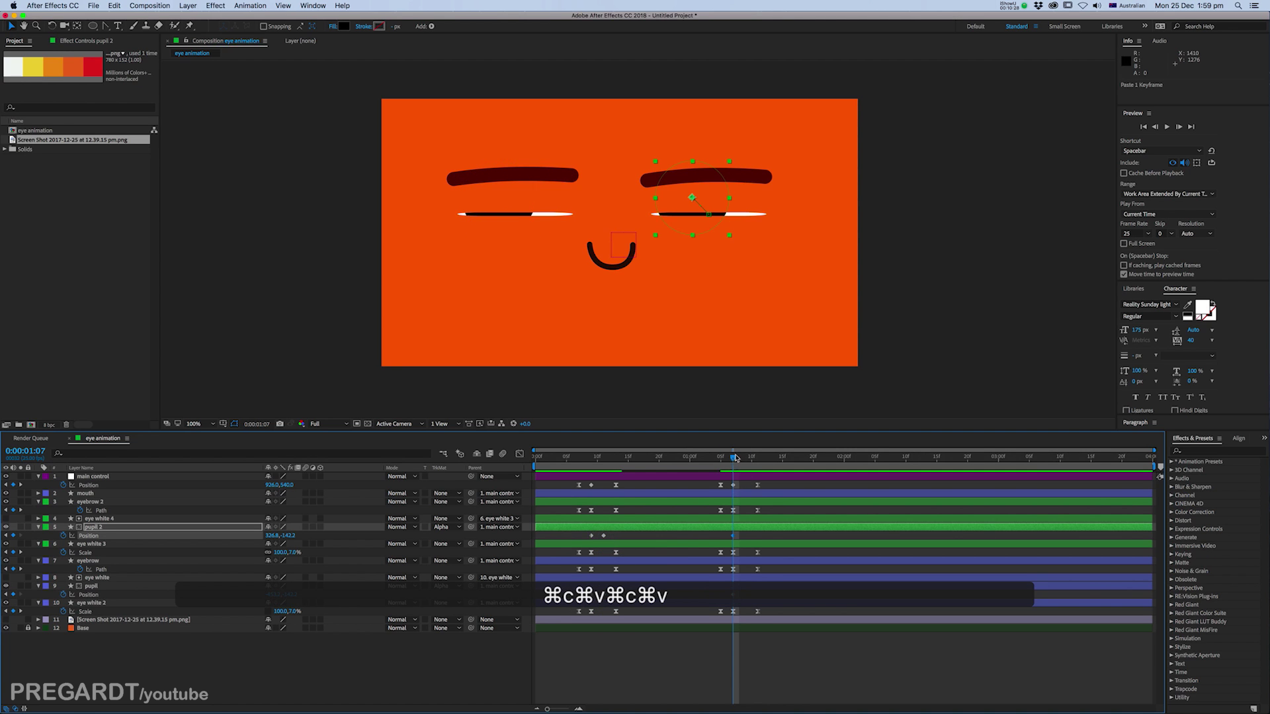
click(743, 457)
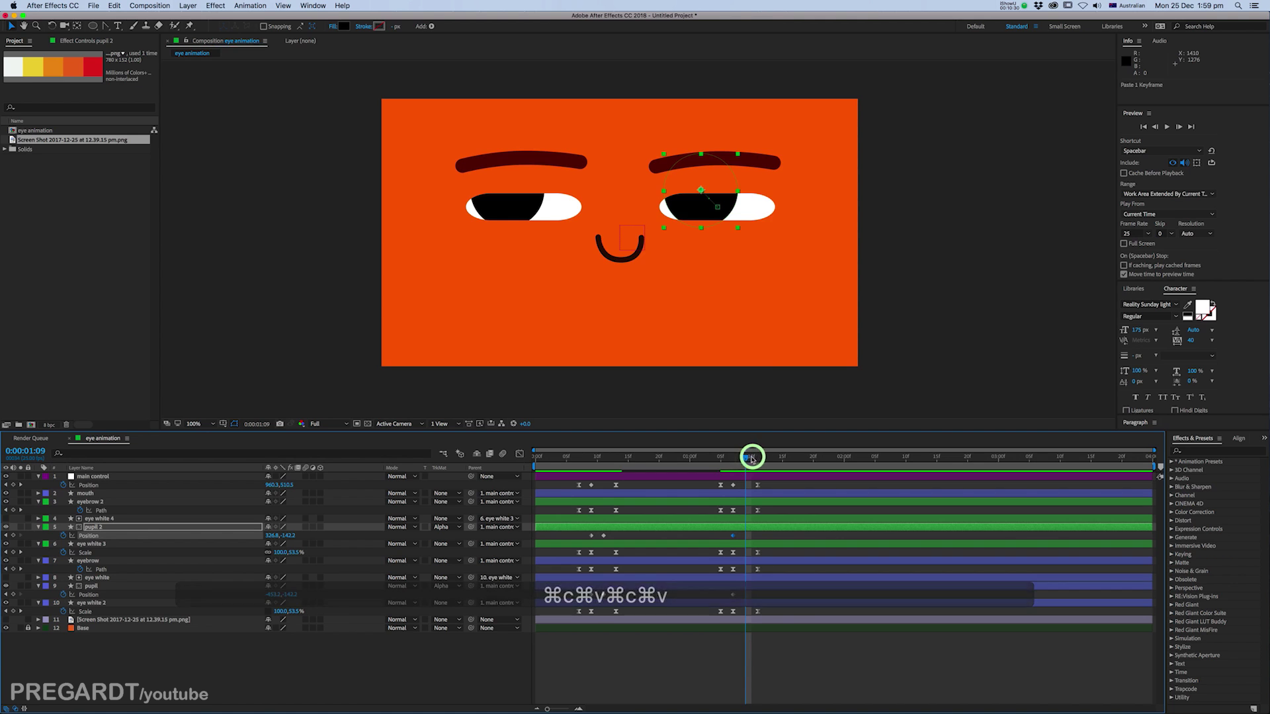
click(757, 457)
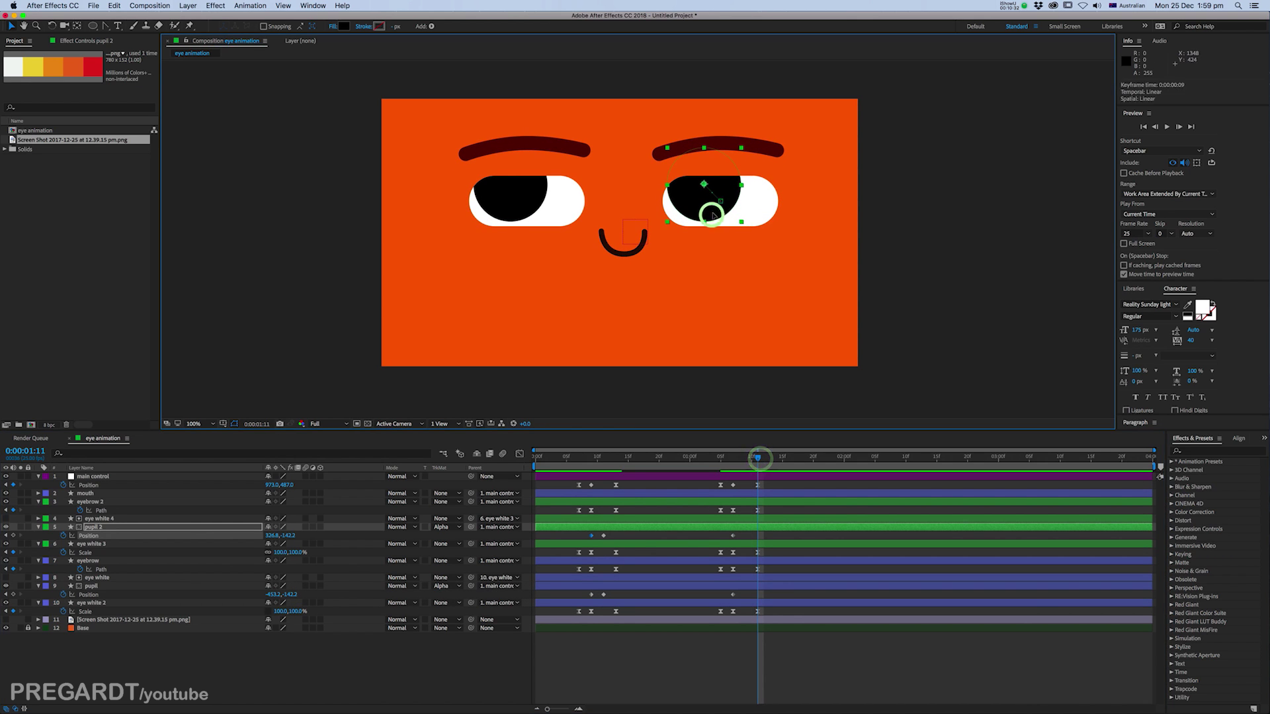
drag(708, 212, 690, 236)
key(super+z)
click(527, 197)
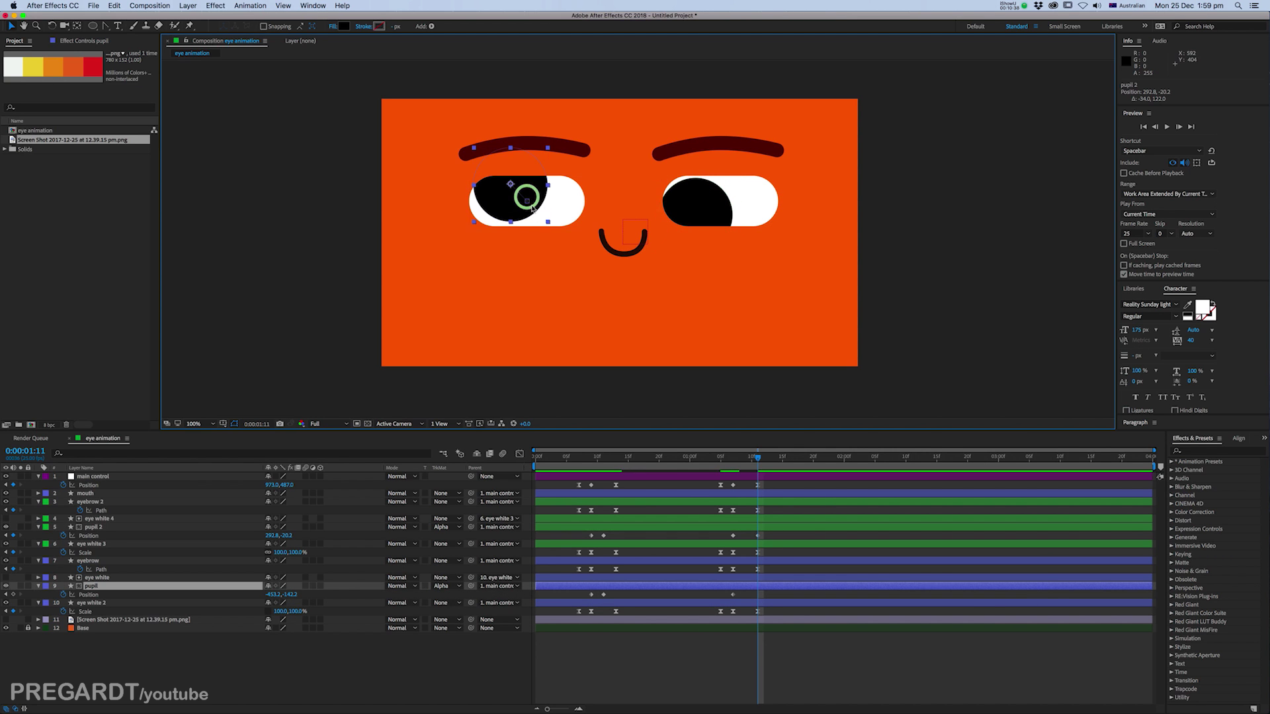
drag(533, 196, 578, 226)
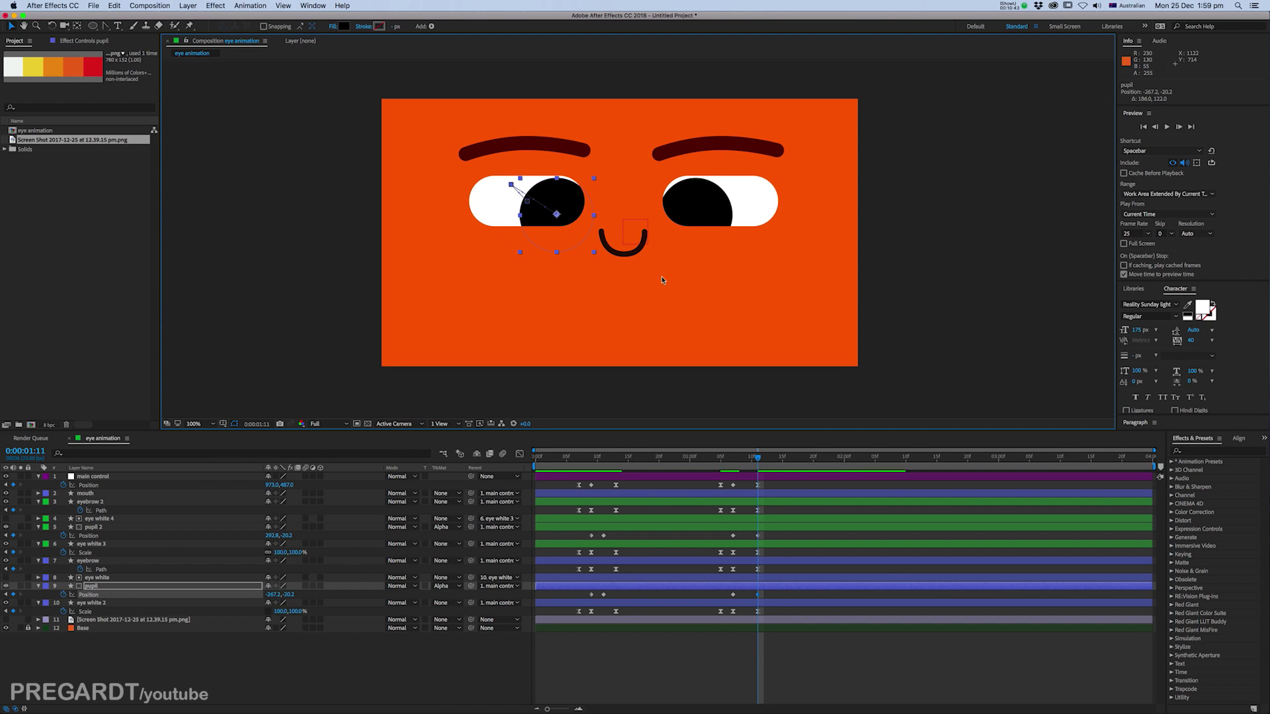
click(617, 255)
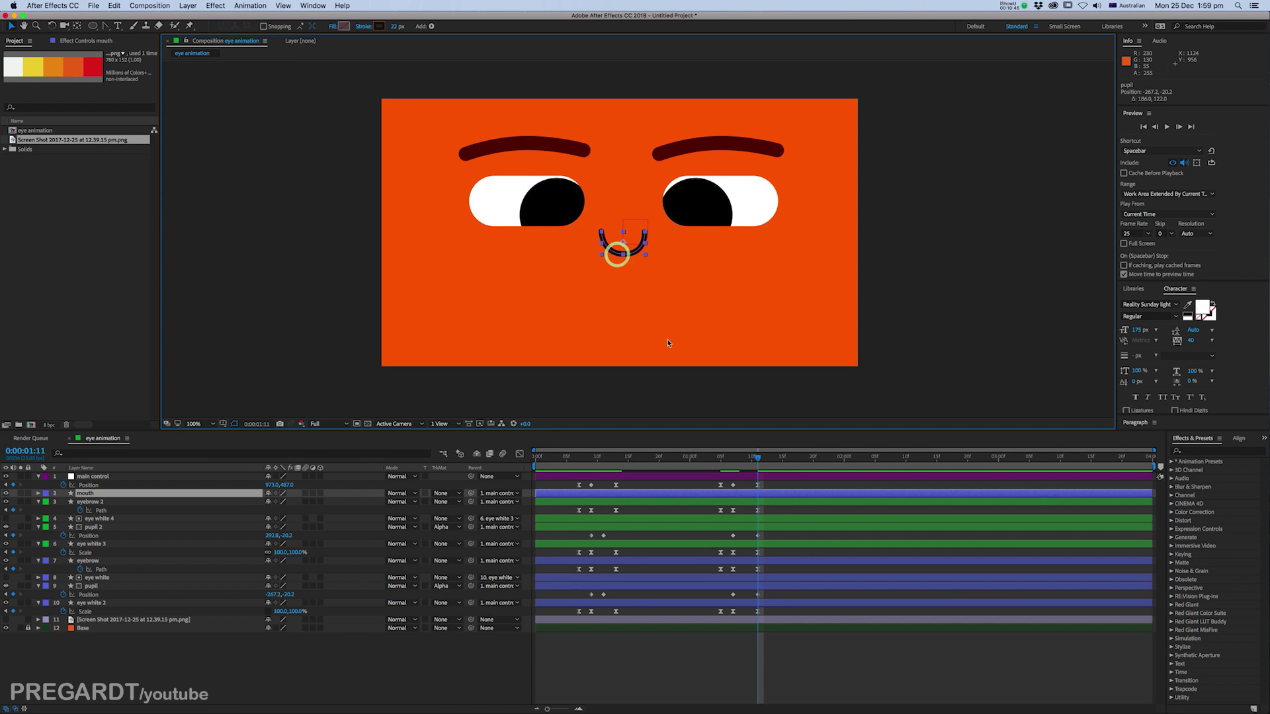
Step: Add a mouth Path keyframe, move it to 1:07, and select it at 1:08
click(38, 493)
click(63, 519)
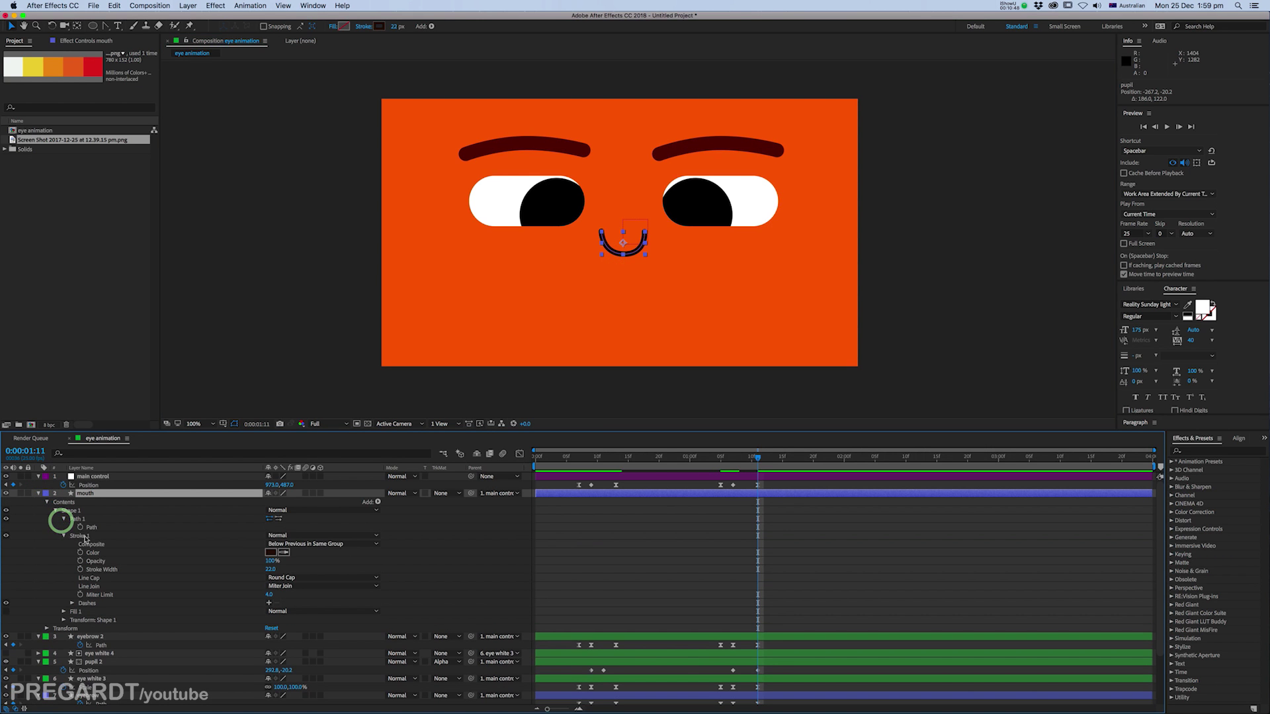
click(79, 527)
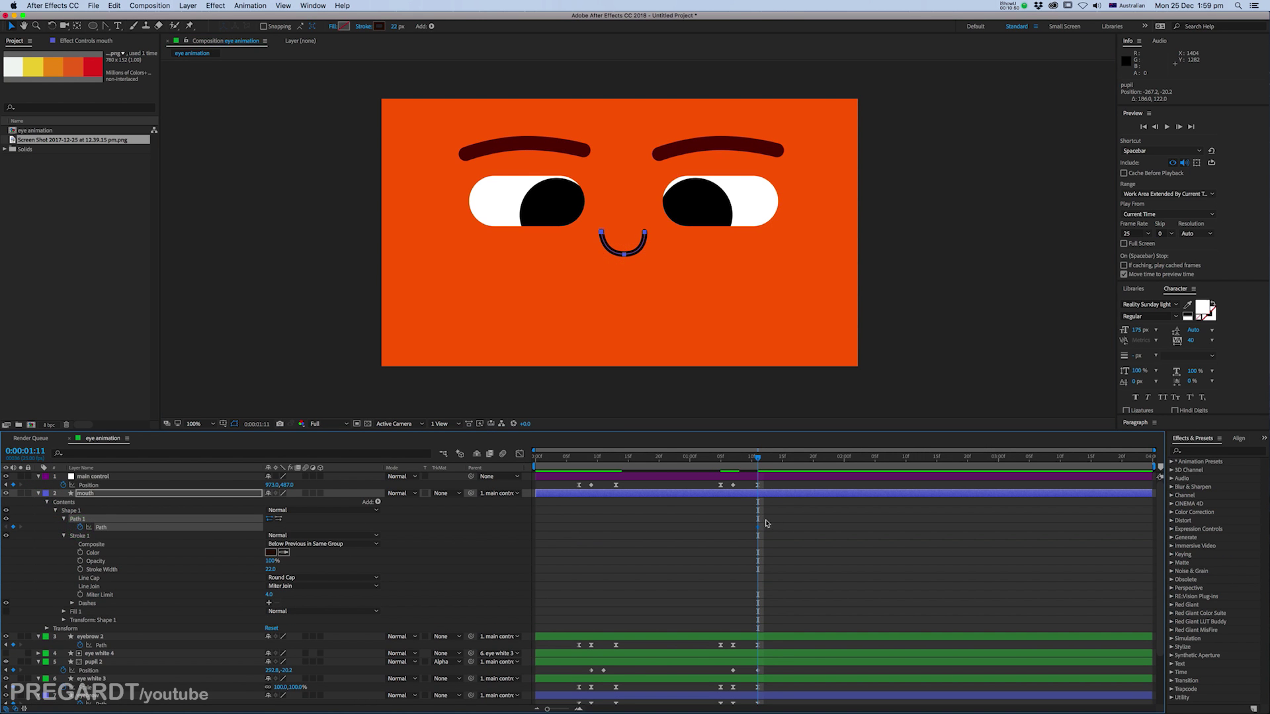
key(u)
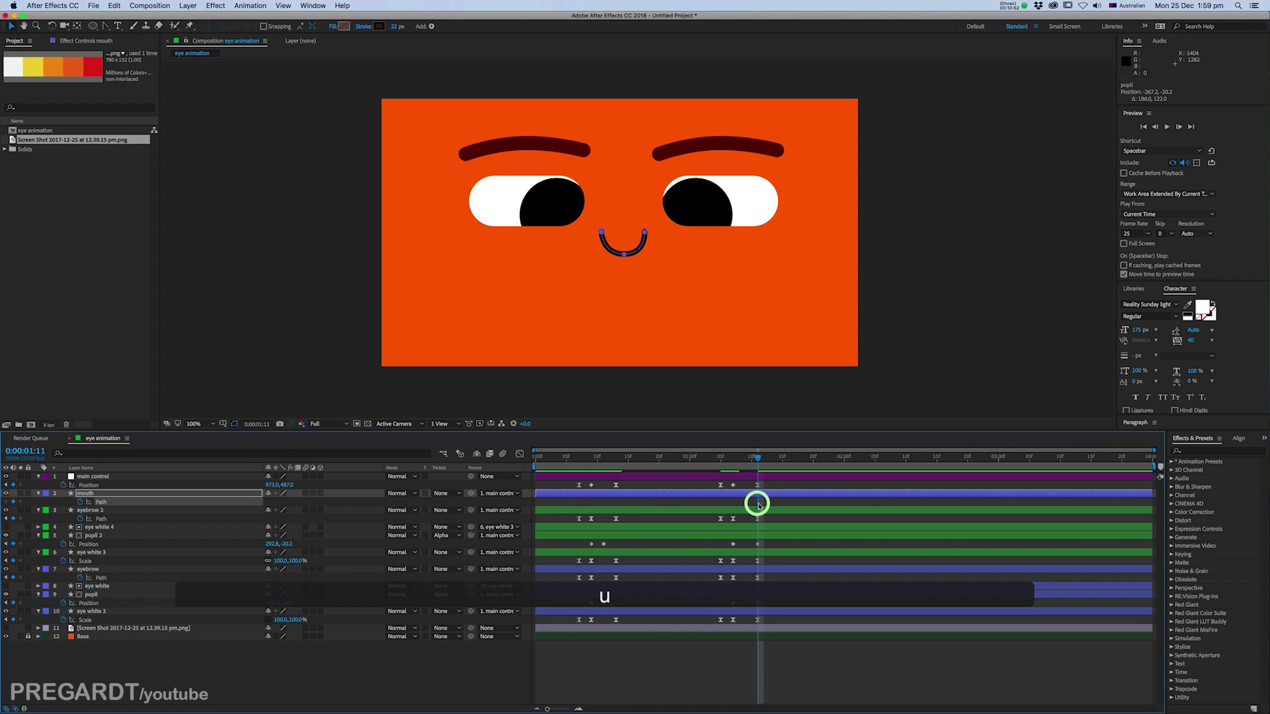
drag(758, 504, 745, 463)
click(740, 463)
click(732, 503)
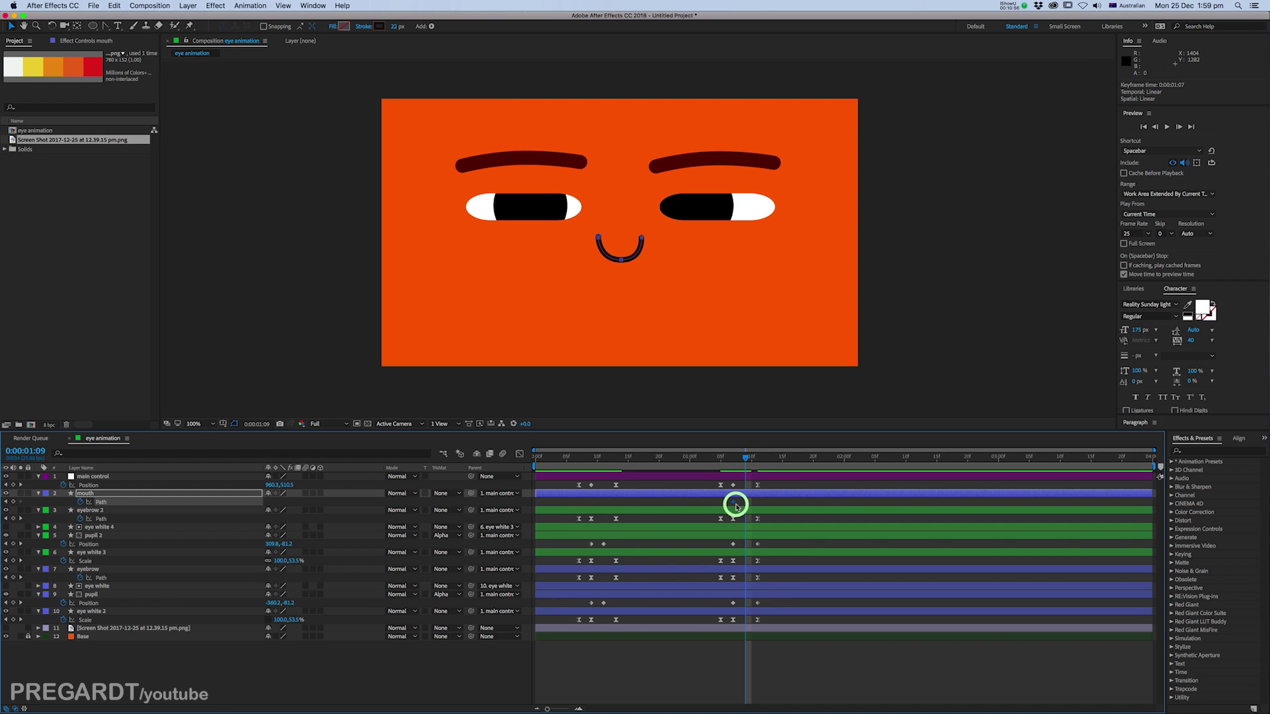
Step: Drag the mouth's points and handles to shrink the smile into a tiny round 'o', then review it
scroll(640, 317, up, 4)
click(552, 360)
drag(569, 323, 604, 272)
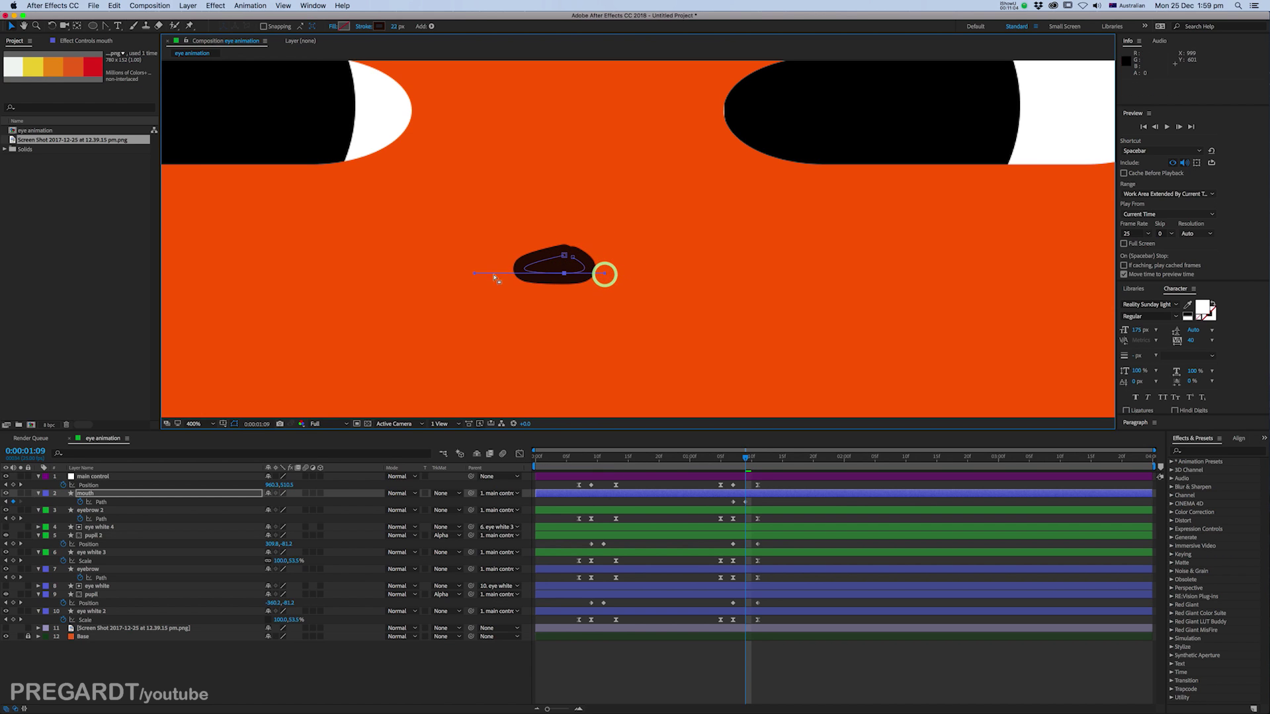
drag(474, 272, 535, 278)
mouse_move(570, 258)
mouse_down()
mouse_move(535, 273)
mouse_move(601, 271)
mouse_move(588, 275)
mouse_up()
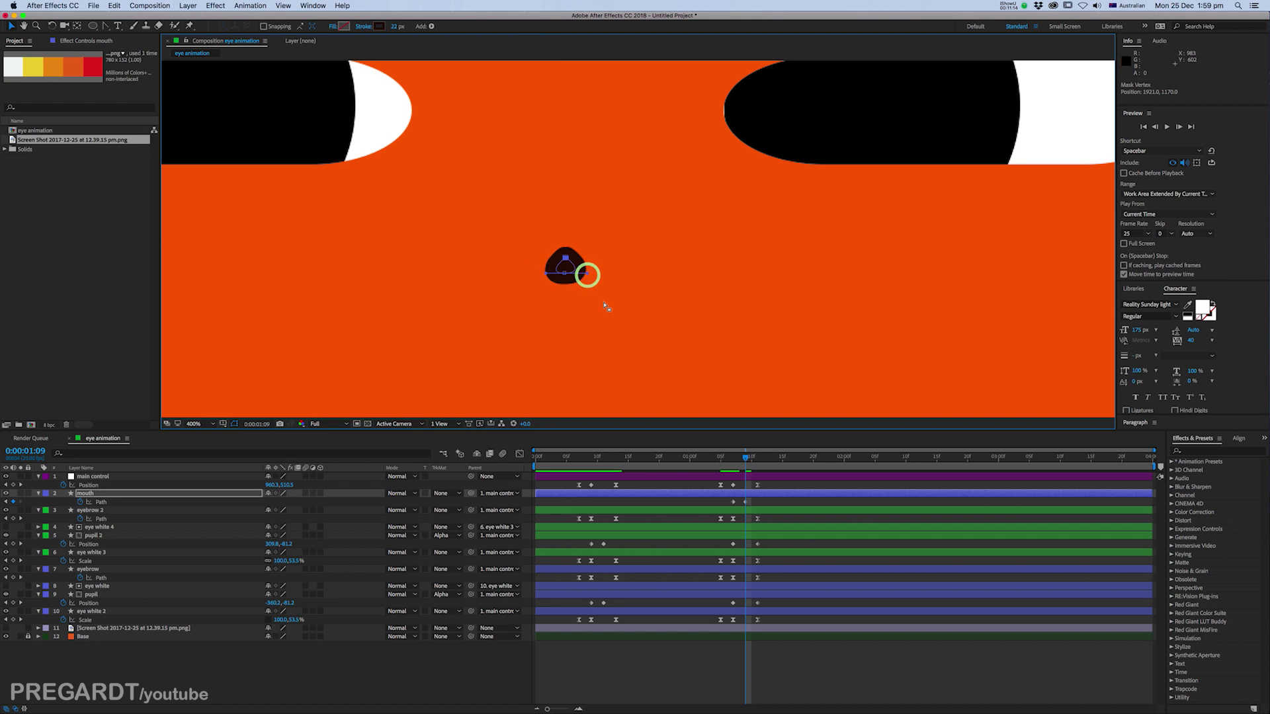
key(slash)
key(period)
key(period)
key(comma)
key(comma)
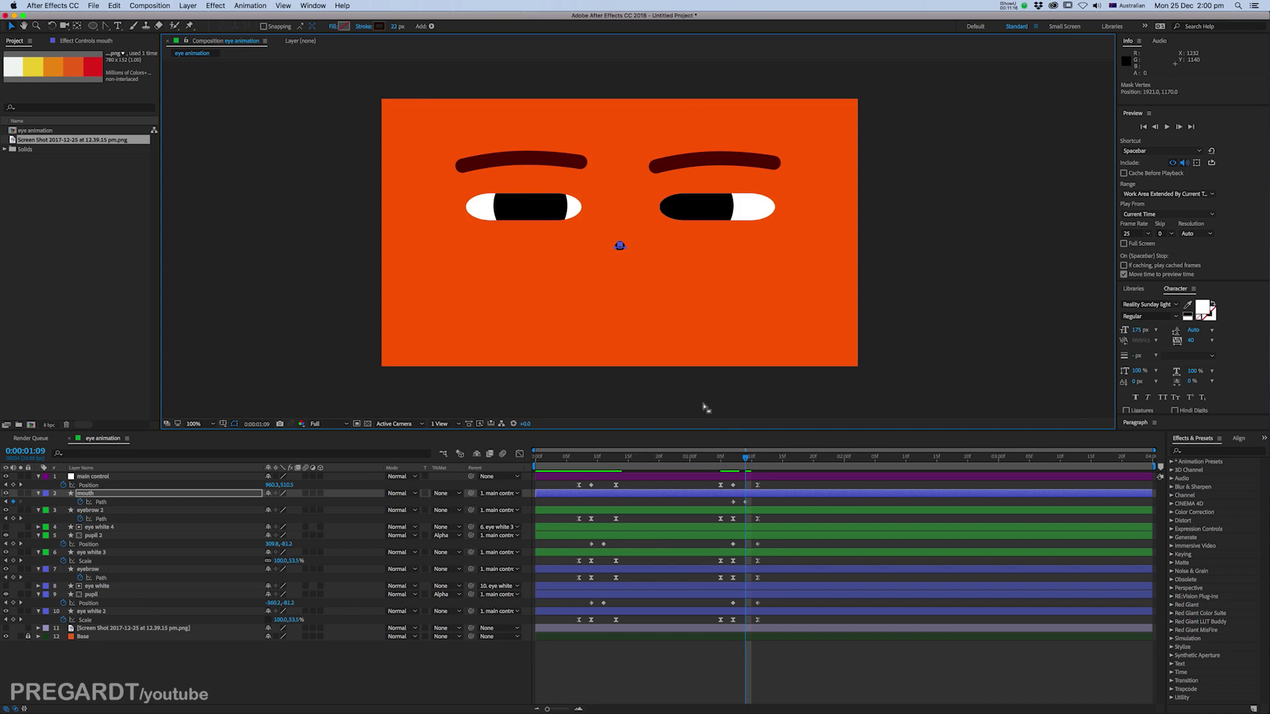
mouse_move(739, 461)
mouse_down()
mouse_move(708, 453)
mouse_move(758, 469)
mouse_up()
Step: Arch the left eyebrow by raising its middle vertex, then tilt and lift it with Free Transform
key(v)
click(539, 143)
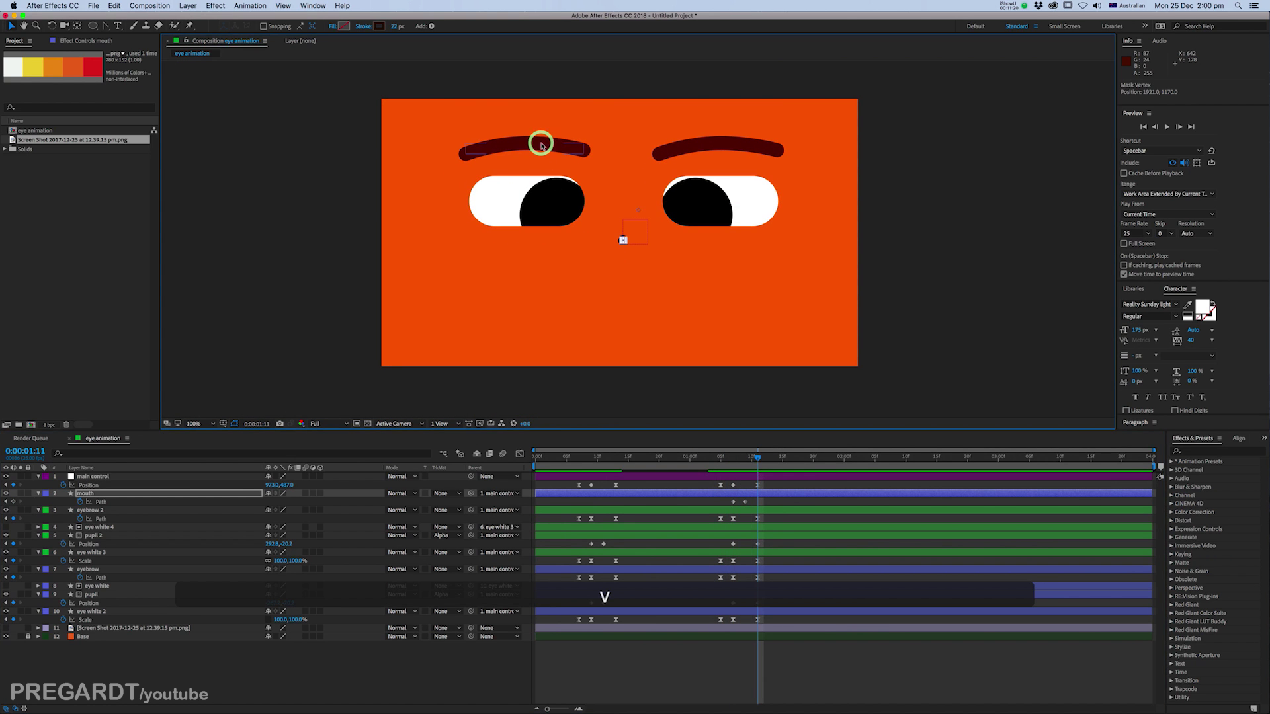
click(545, 141)
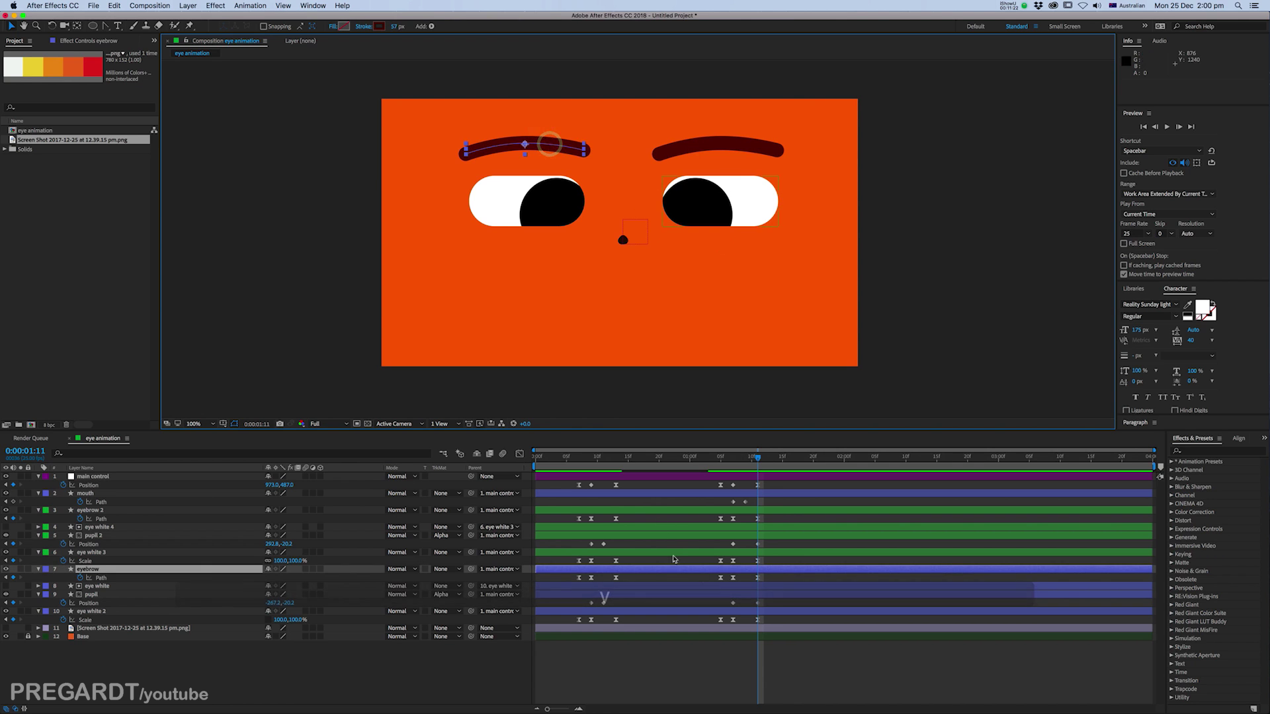
click(742, 584)
drag(524, 144, 520, 127)
click(559, 123)
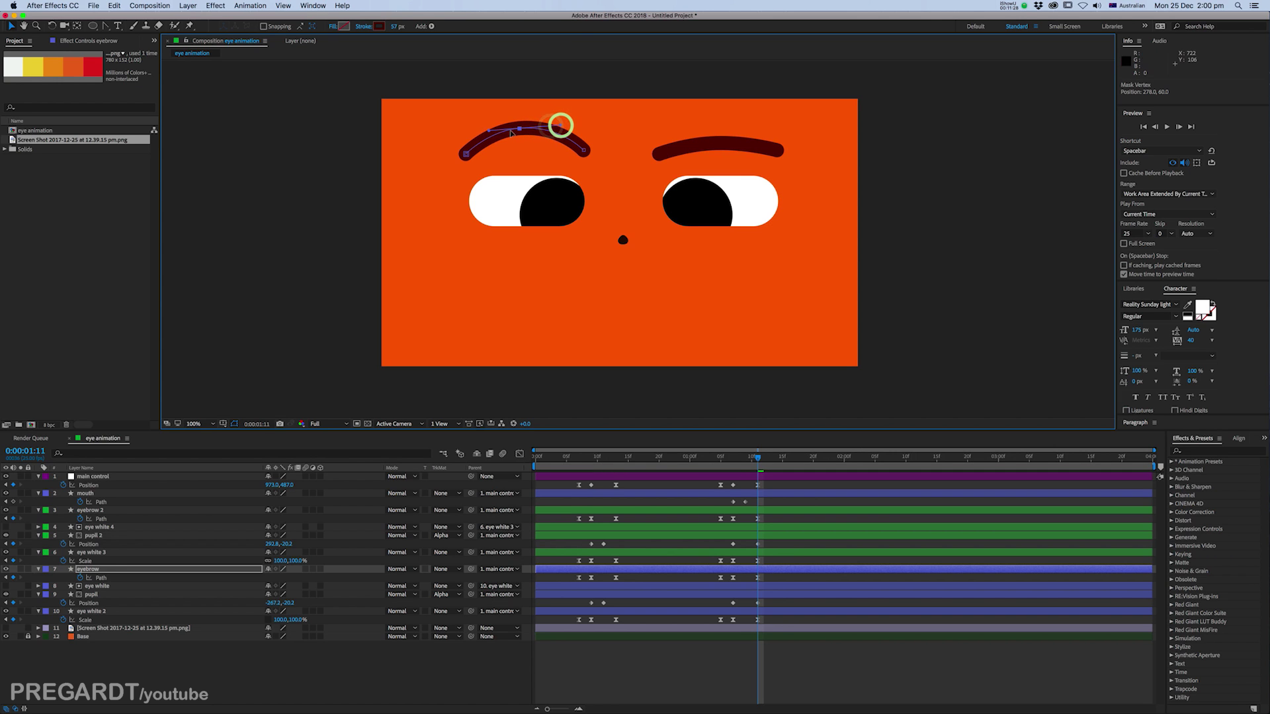
click(478, 129)
double_click(521, 130)
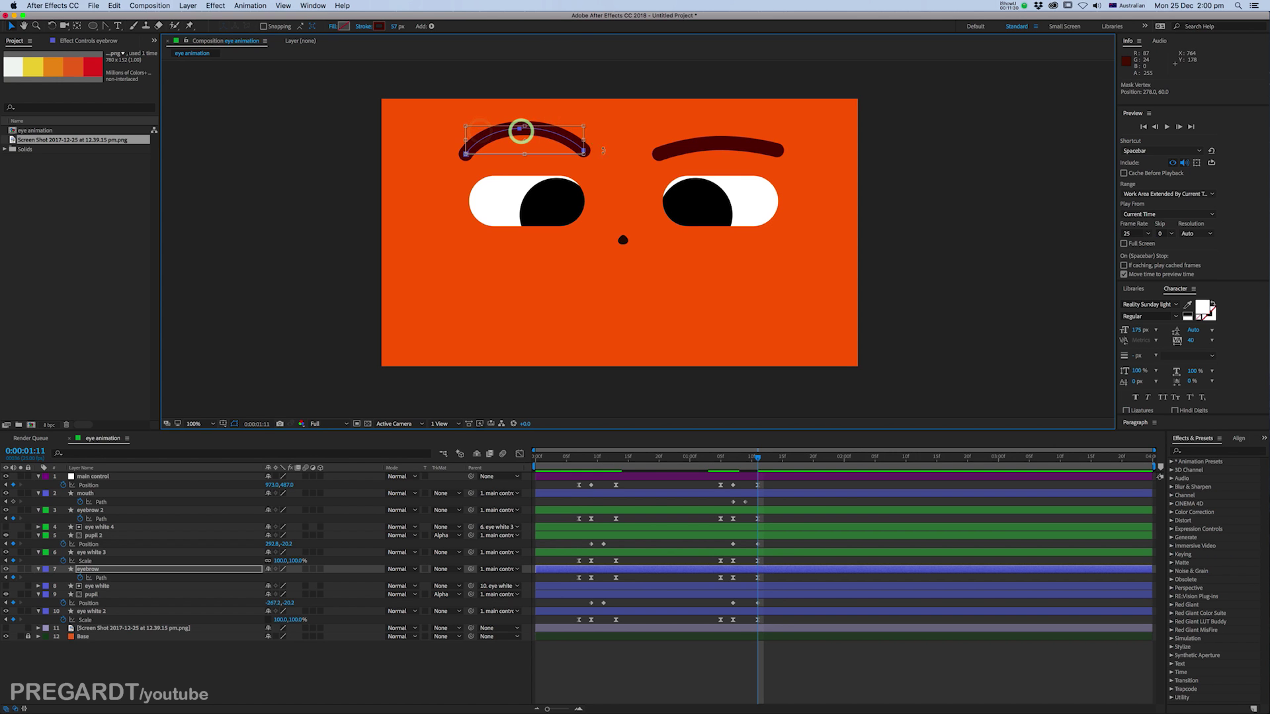
drag(602, 151, 566, 121)
click(583, 129)
key(Return)
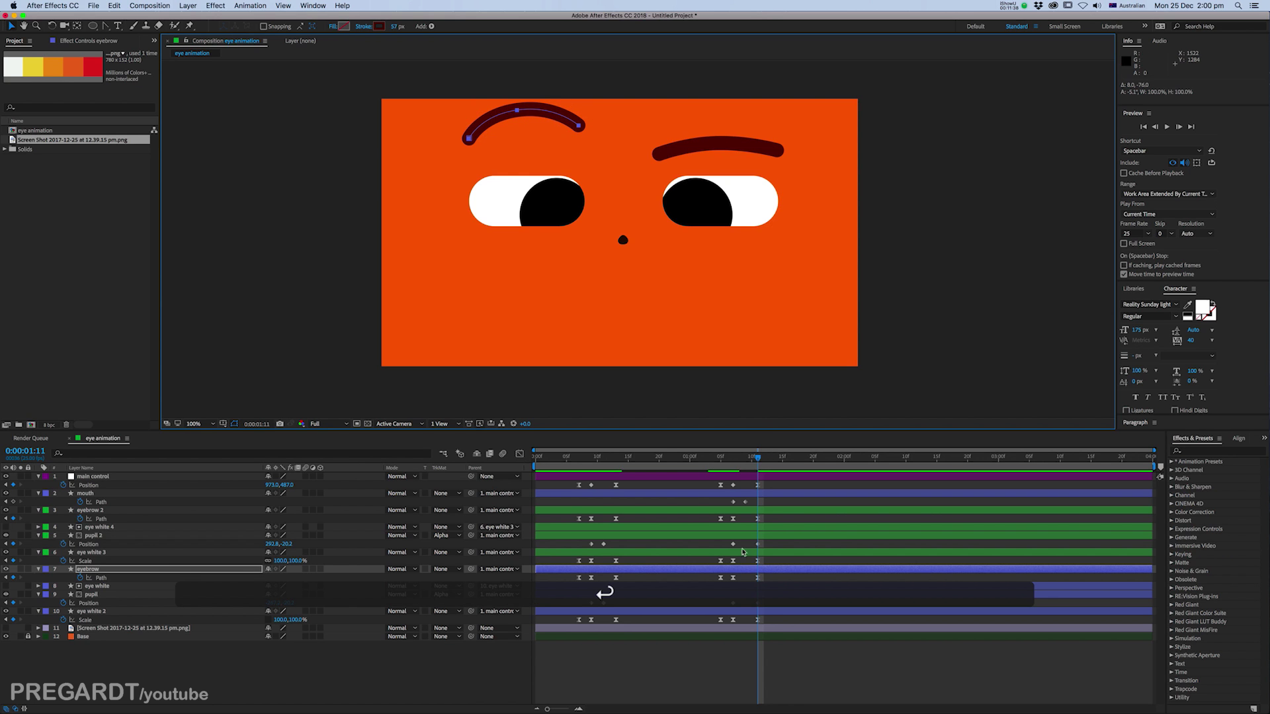
Step: Arch and tilt the right eyebrow upward, then scrub to check both brows
click(762, 618)
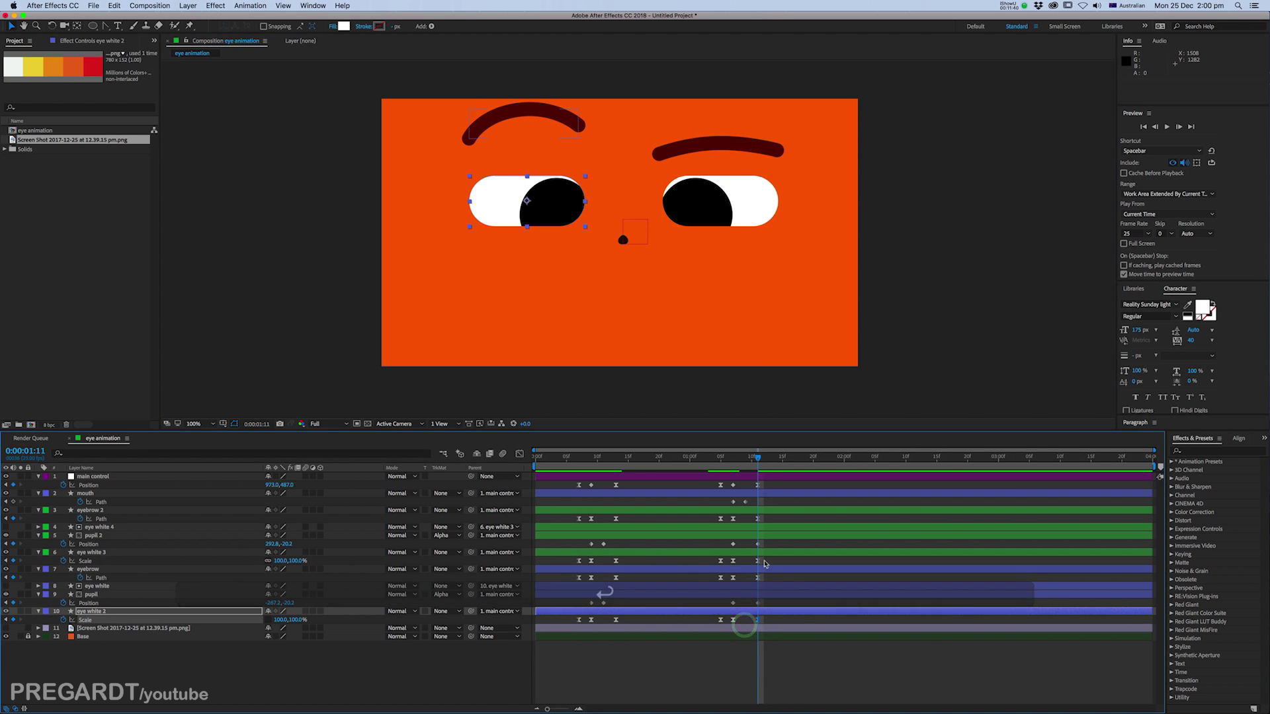
click(746, 522)
click(689, 159)
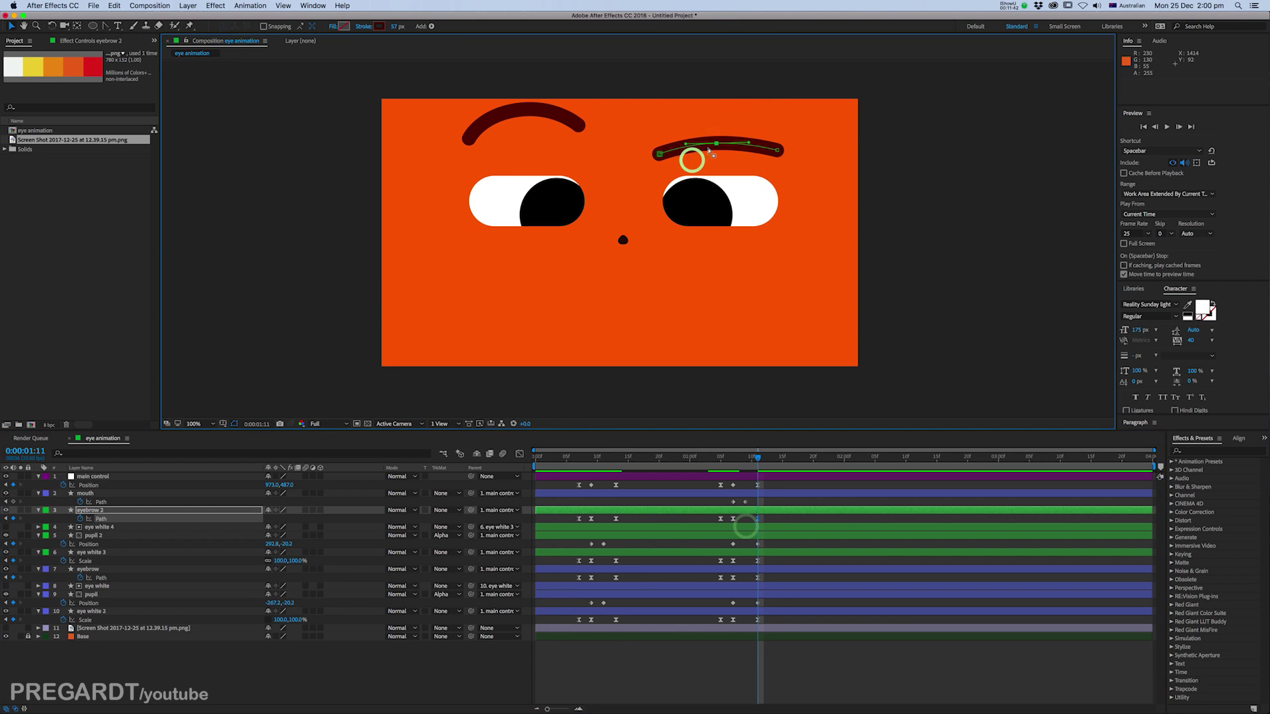
click(716, 133)
drag(716, 137, 759, 134)
double_click(800, 128)
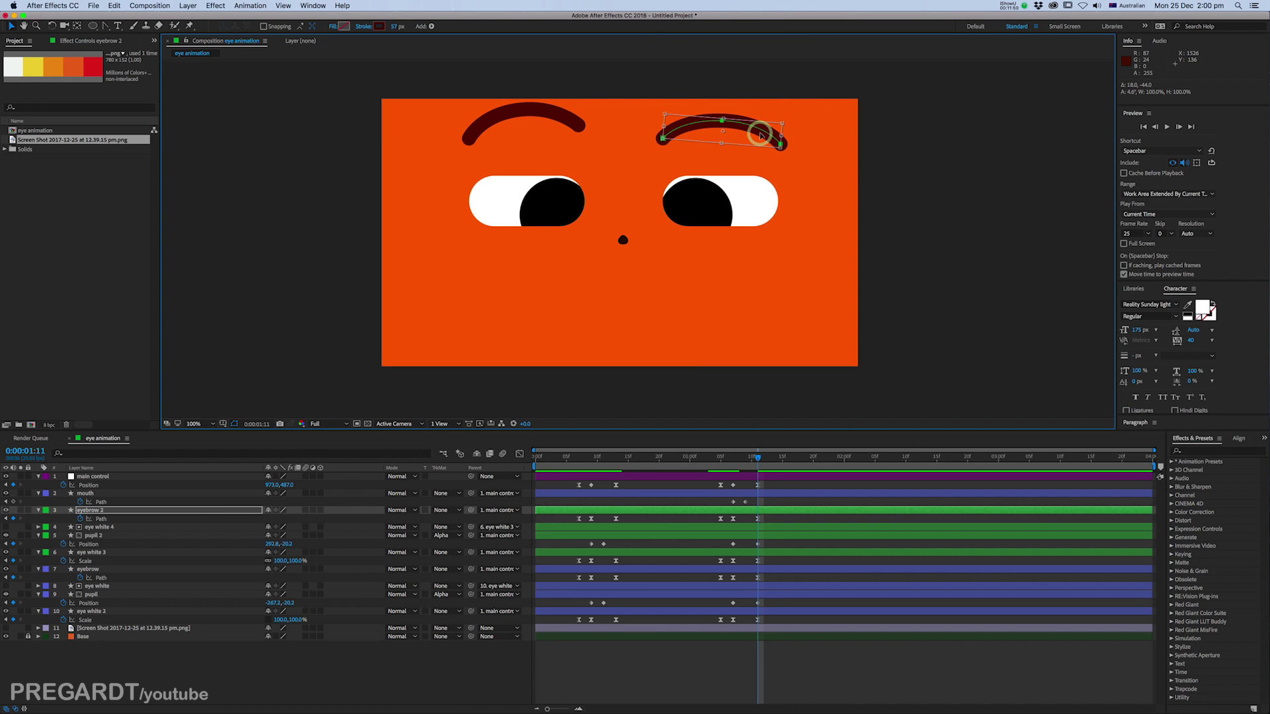
key(Return)
drag(750, 460, 707, 465)
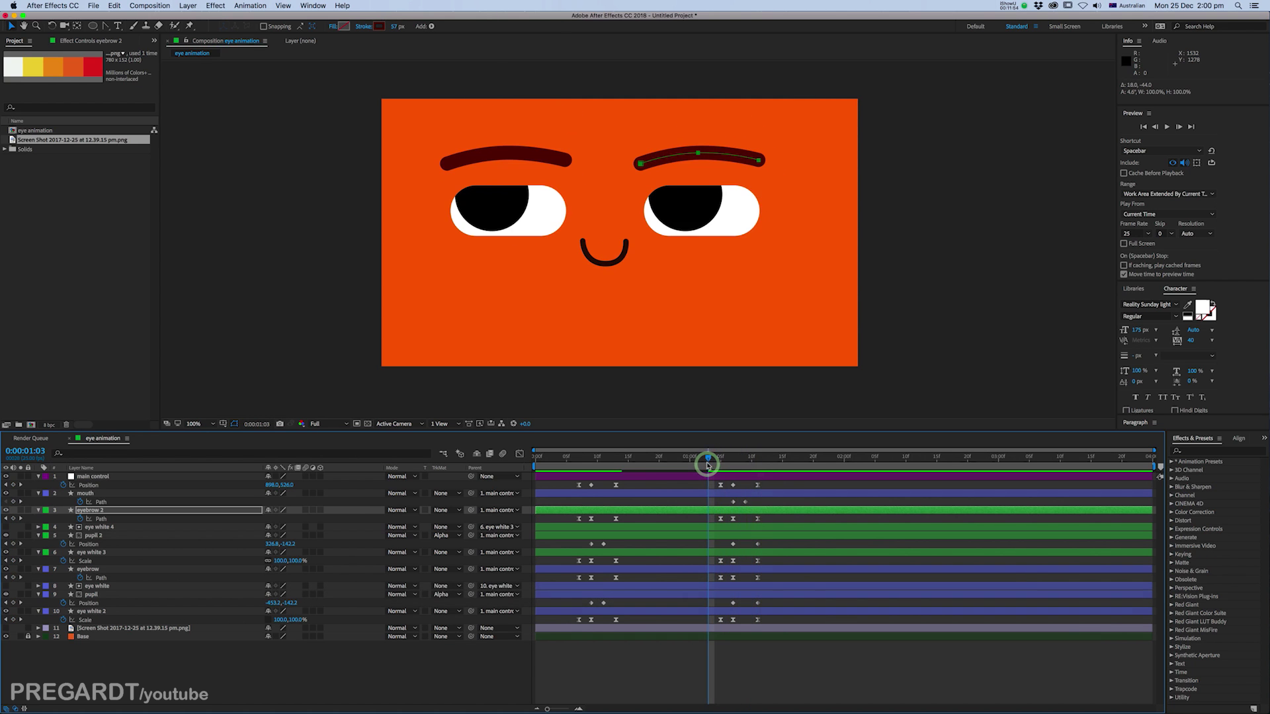
key(KP_0)
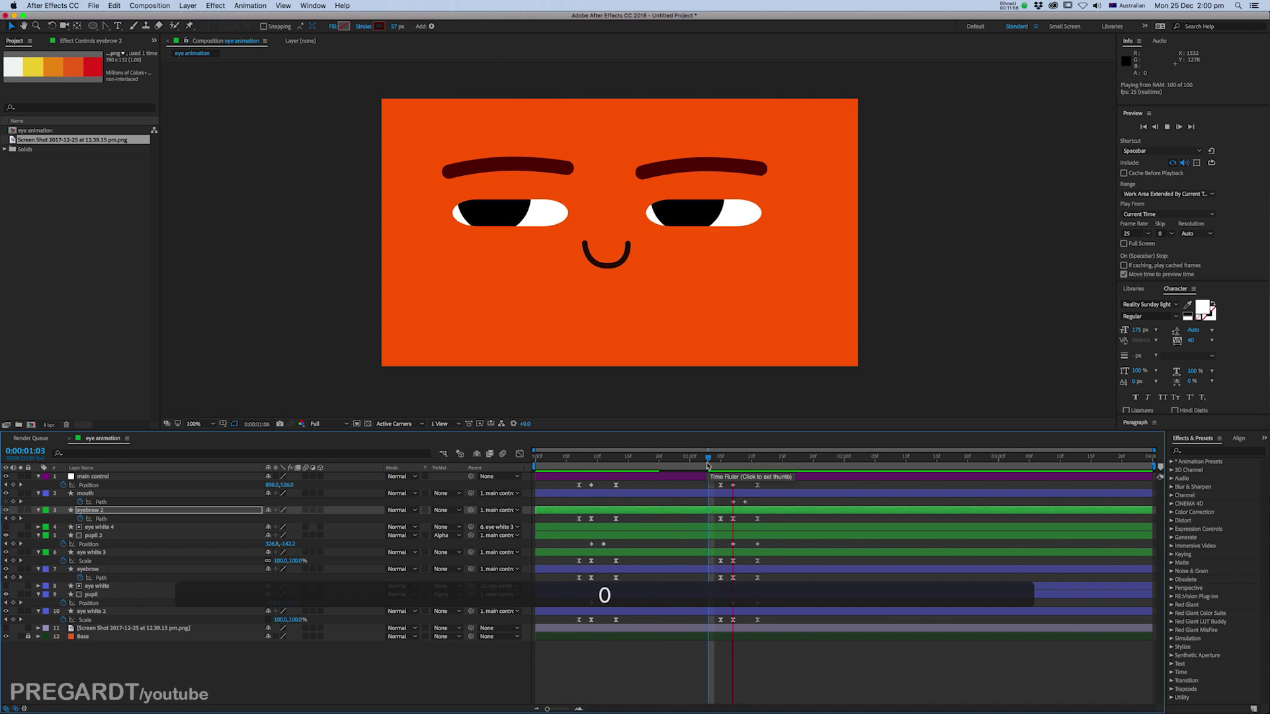
drag(716, 460, 758, 489)
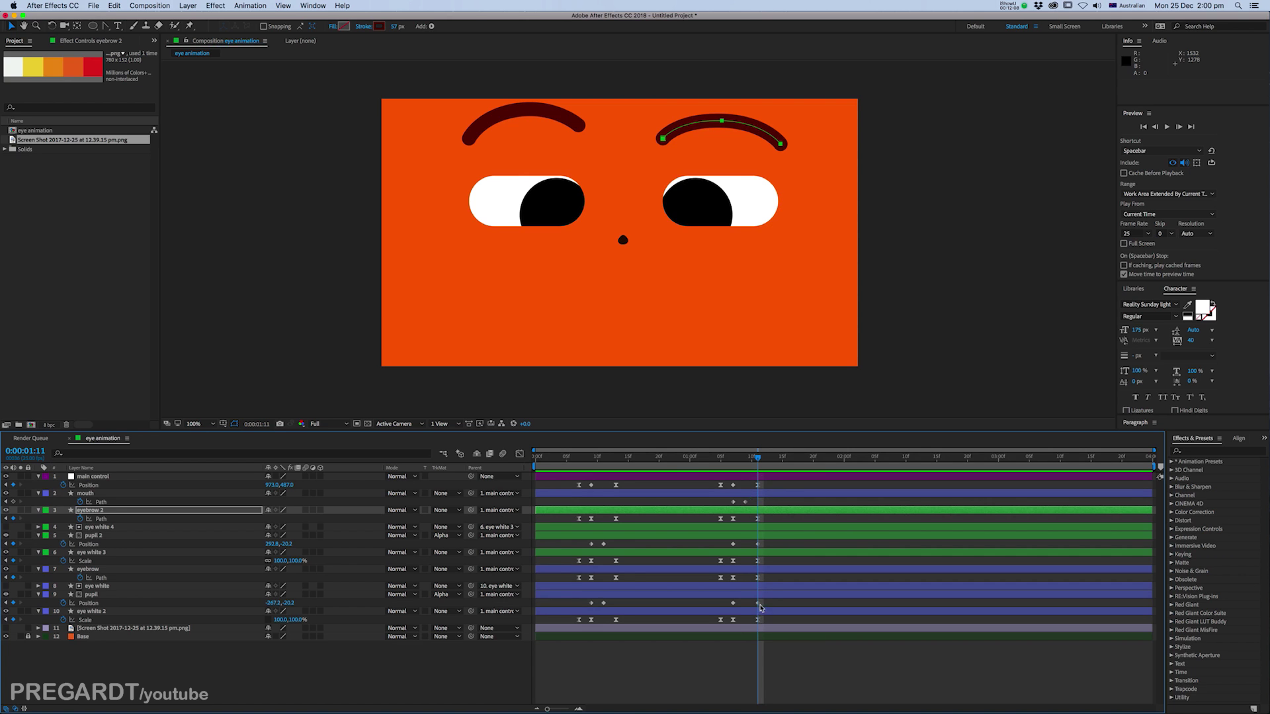
Step: Move the pupil glance keyframe one frame earlier and preview it from 0:00:01:02
drag(759, 604, 744, 607)
key(space)
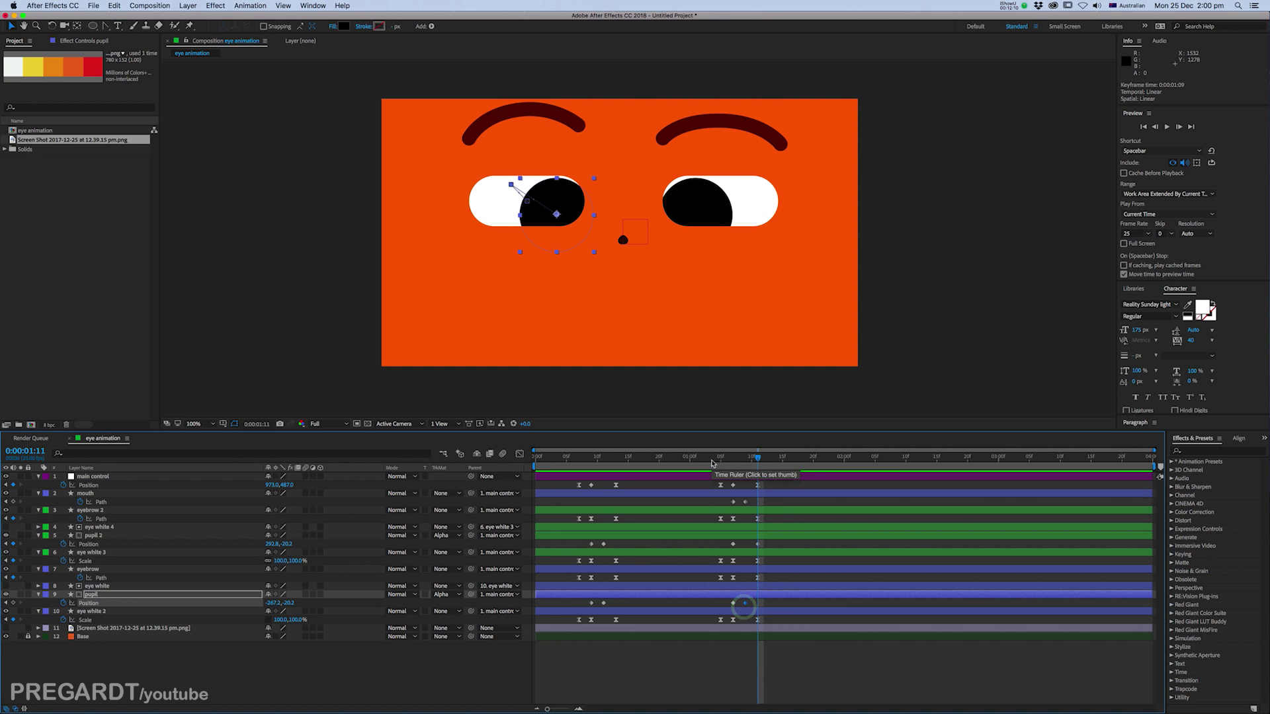
click(701, 460)
drag(701, 460, 751, 475)
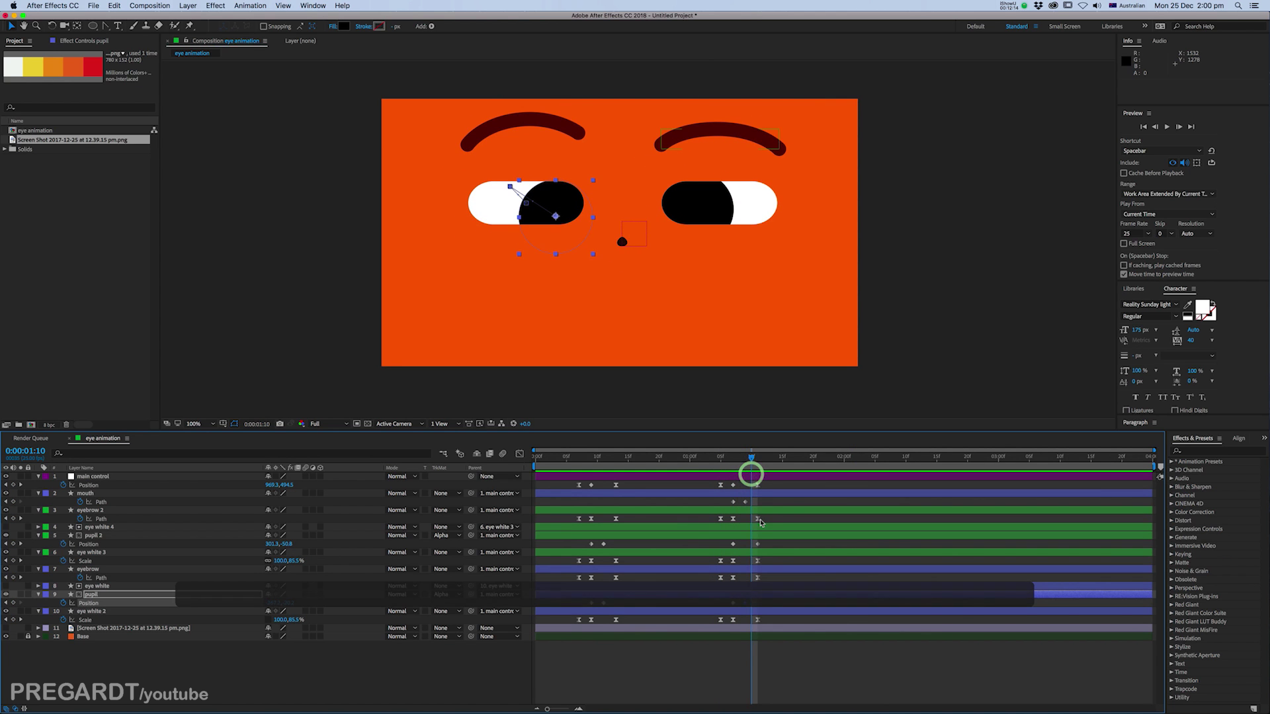
Step: Move eye white 3's Scale keyframe earlier and paste a Scale keyframe onto eye white 2, stretched to 111%
click(752, 202)
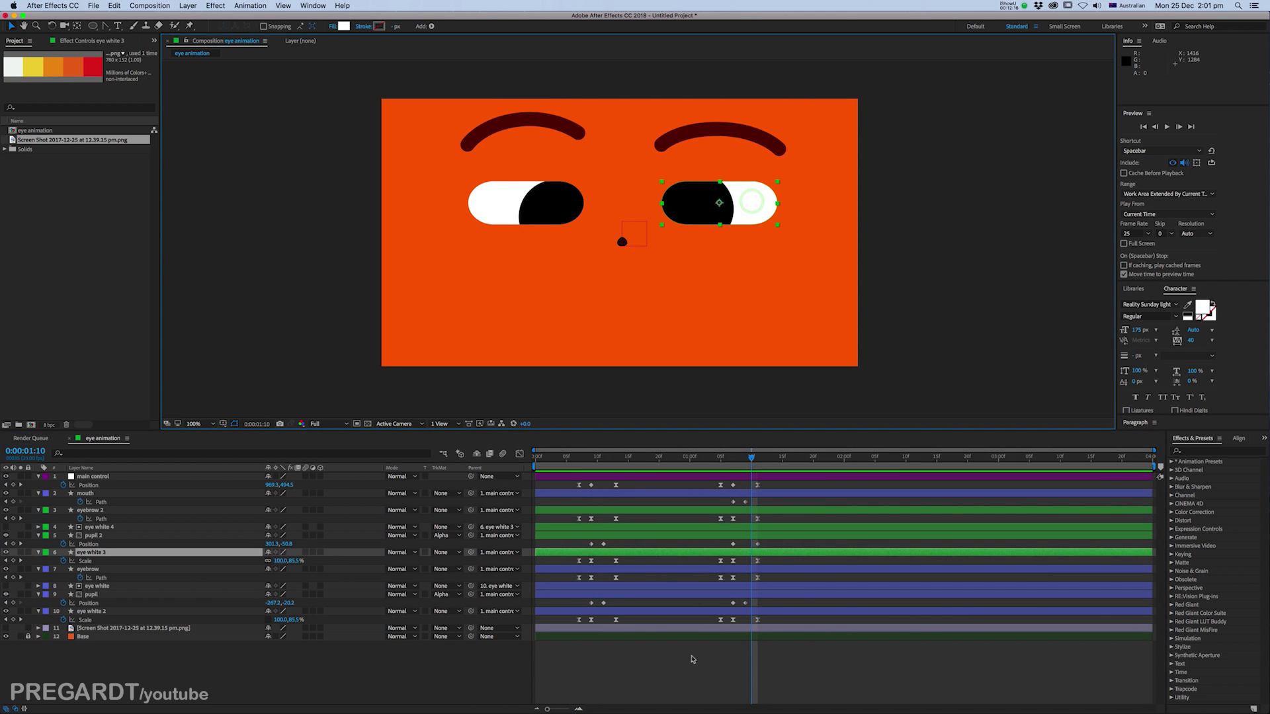
click(579, 710)
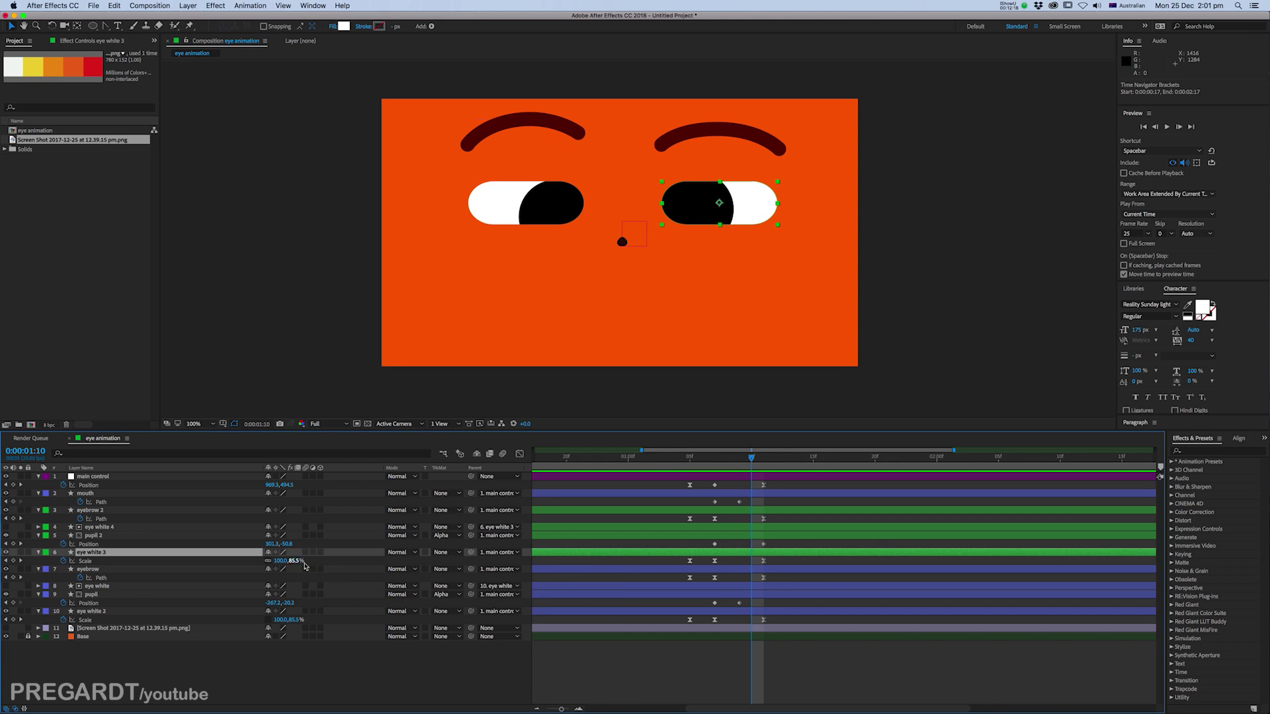
drag(772, 562, 756, 569)
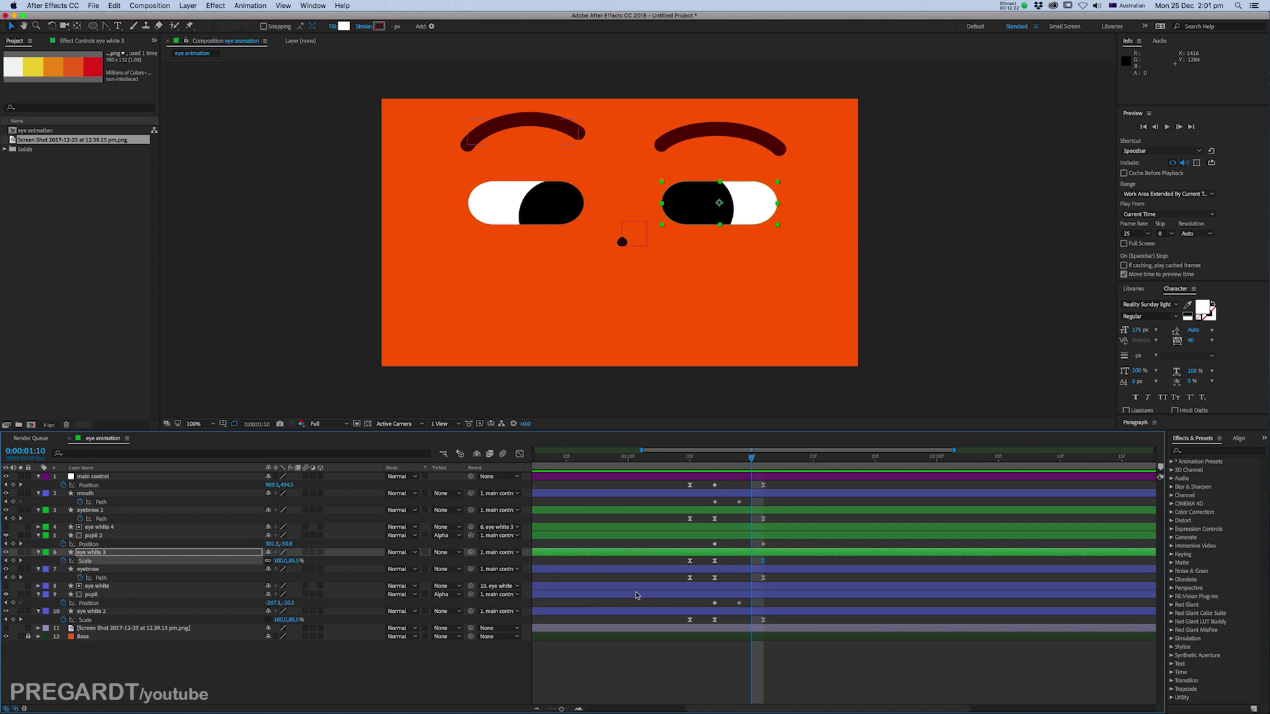
key(super+c)
key(super+v)
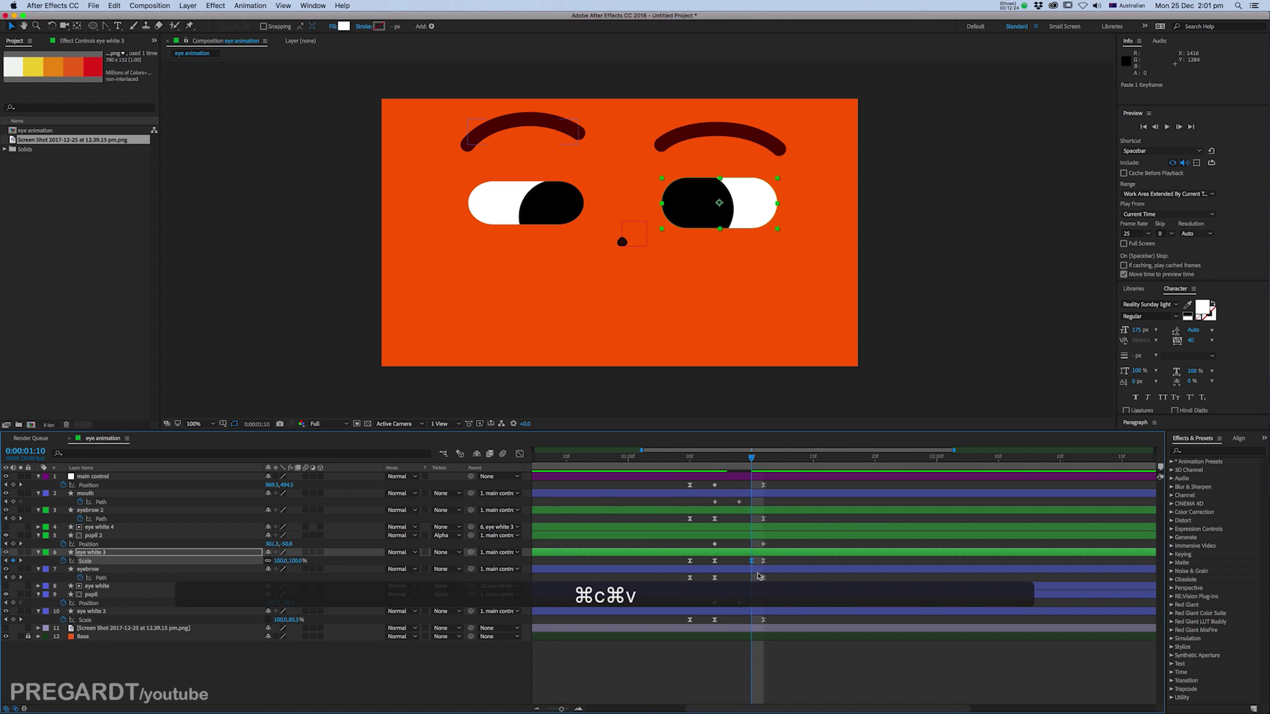
key(super+z)
click(749, 629)
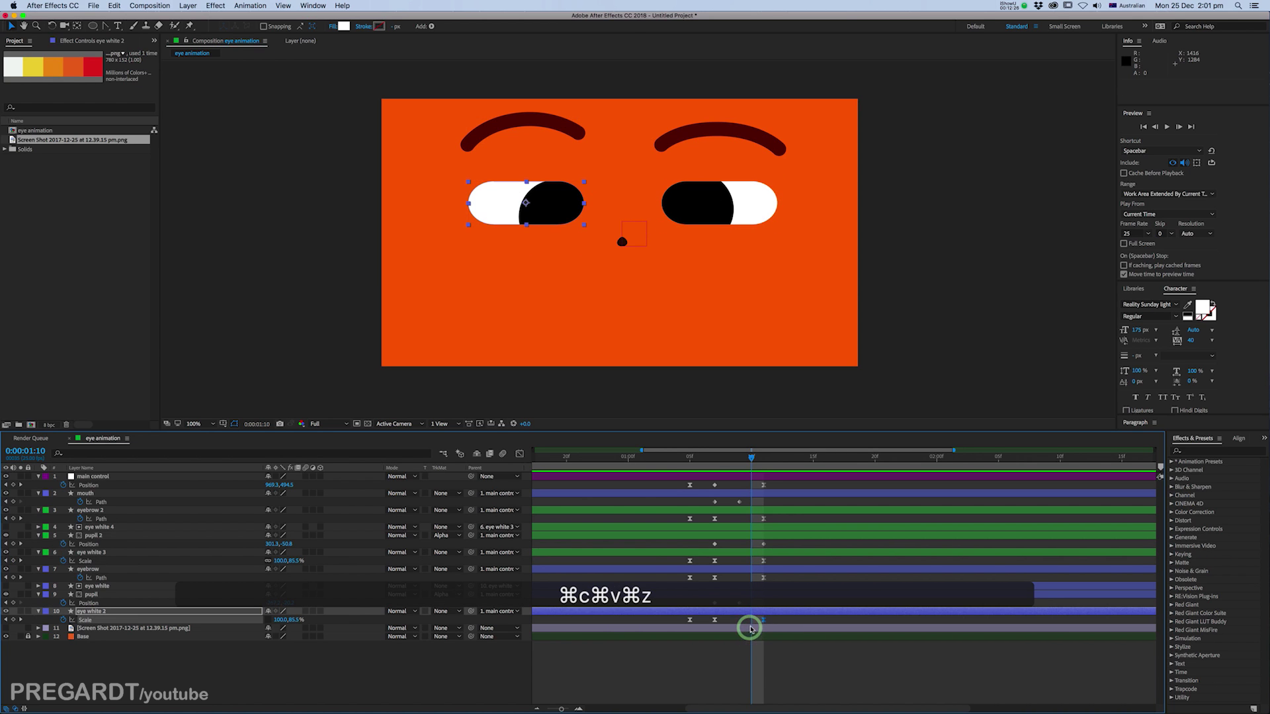
key(super+c)
key(super+v)
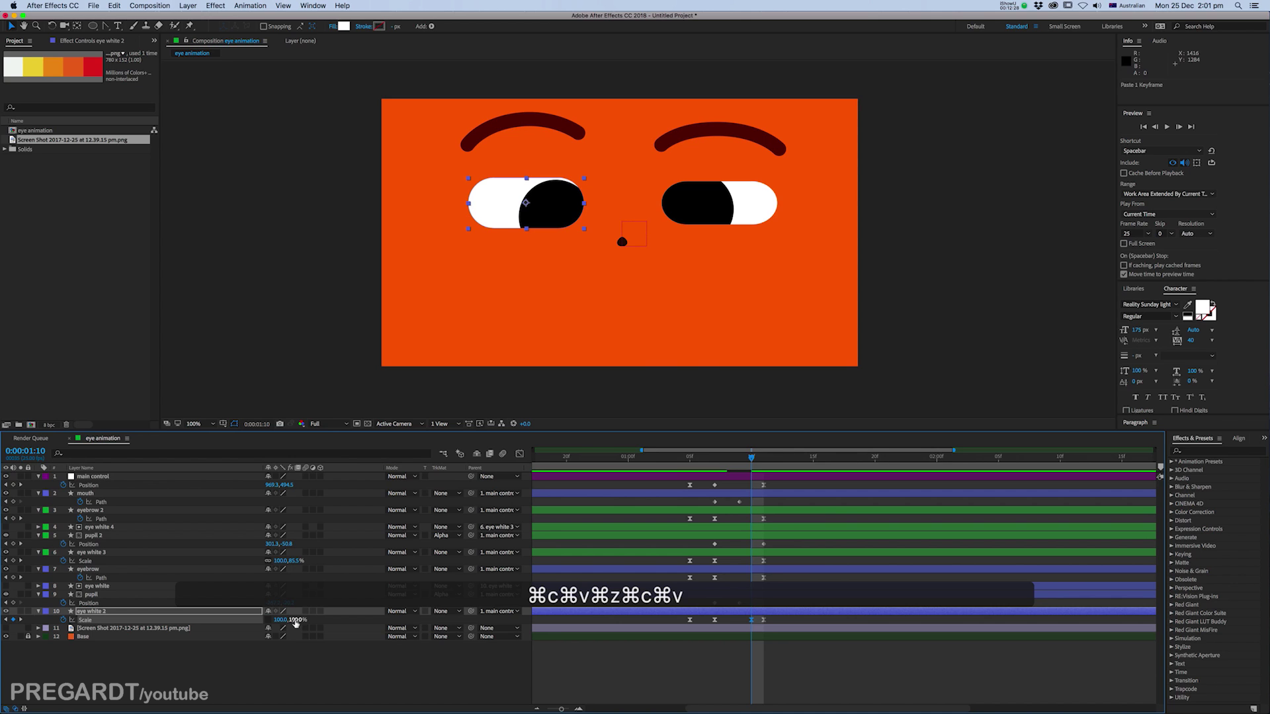
drag(297, 619, 299, 626)
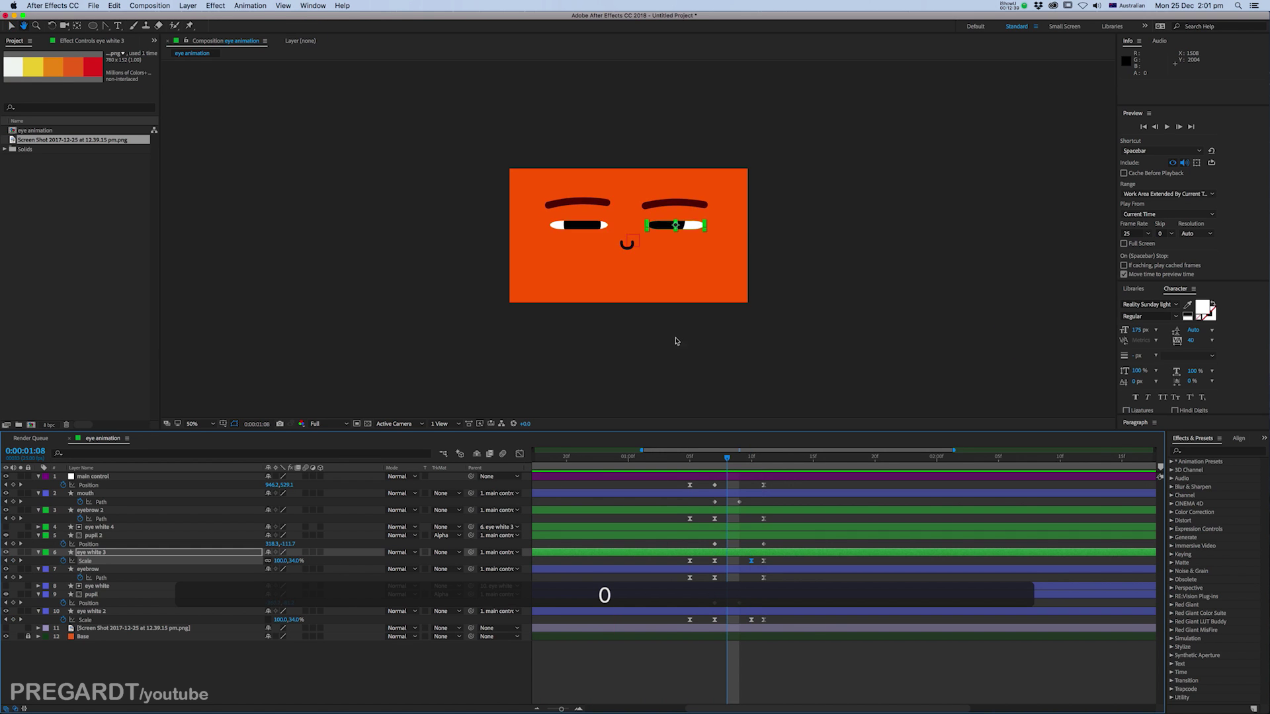
Step: Preview the animation, return to the surprise moment, and undo the last value change
key(period)
key(KP_0)
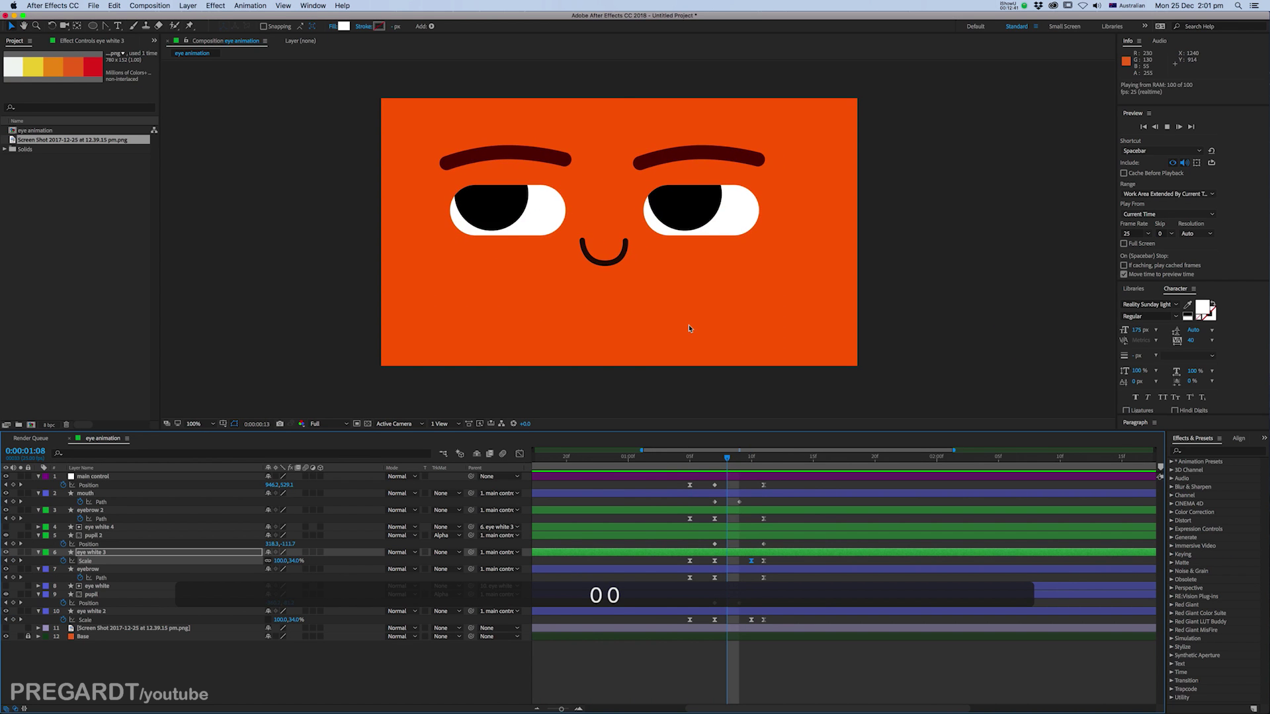
key(space)
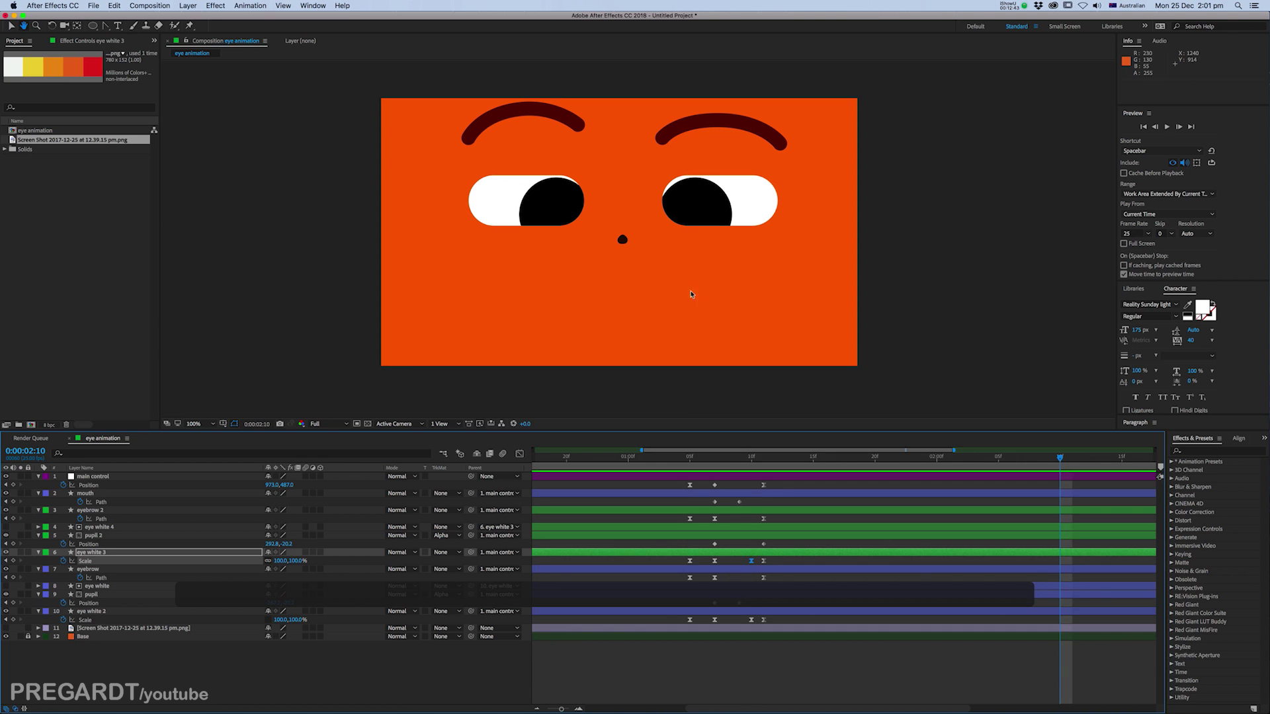
drag(671, 457, 768, 494)
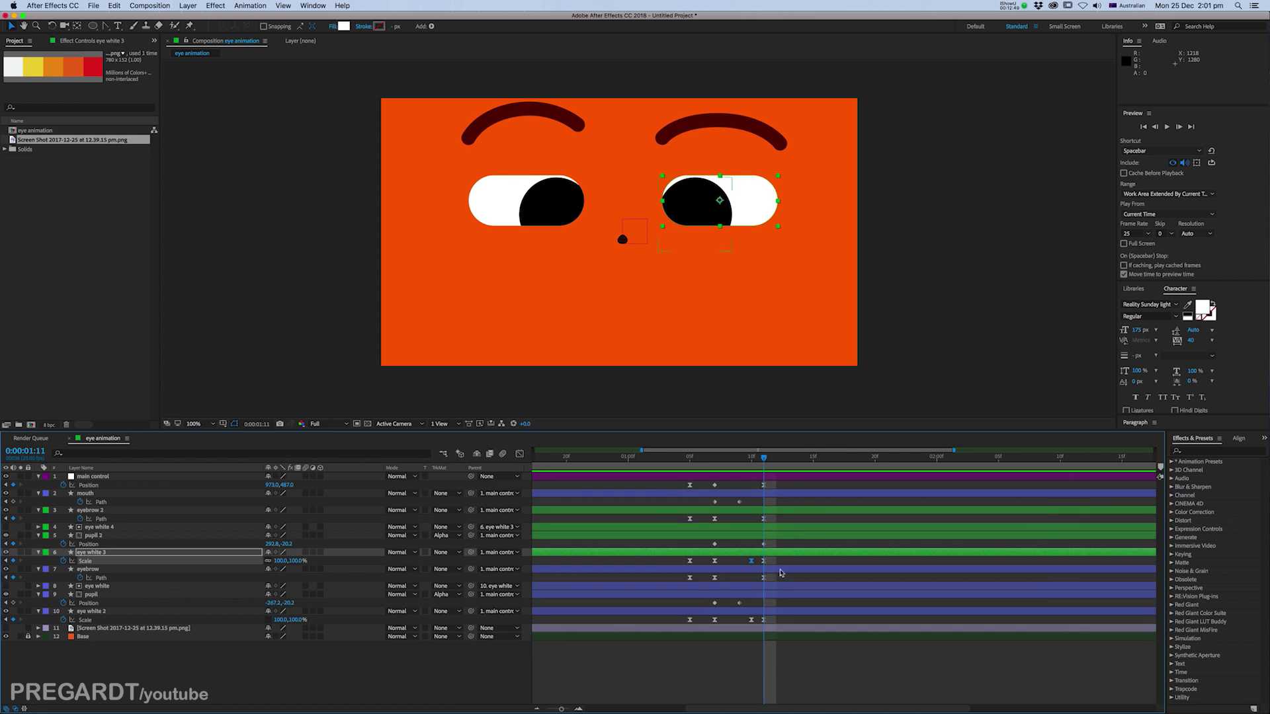
key(super+z)
Step: Shift the second pupil's glance keyframe to 0:00:01:09 and preview the whole animation
drag(764, 544, 738, 545)
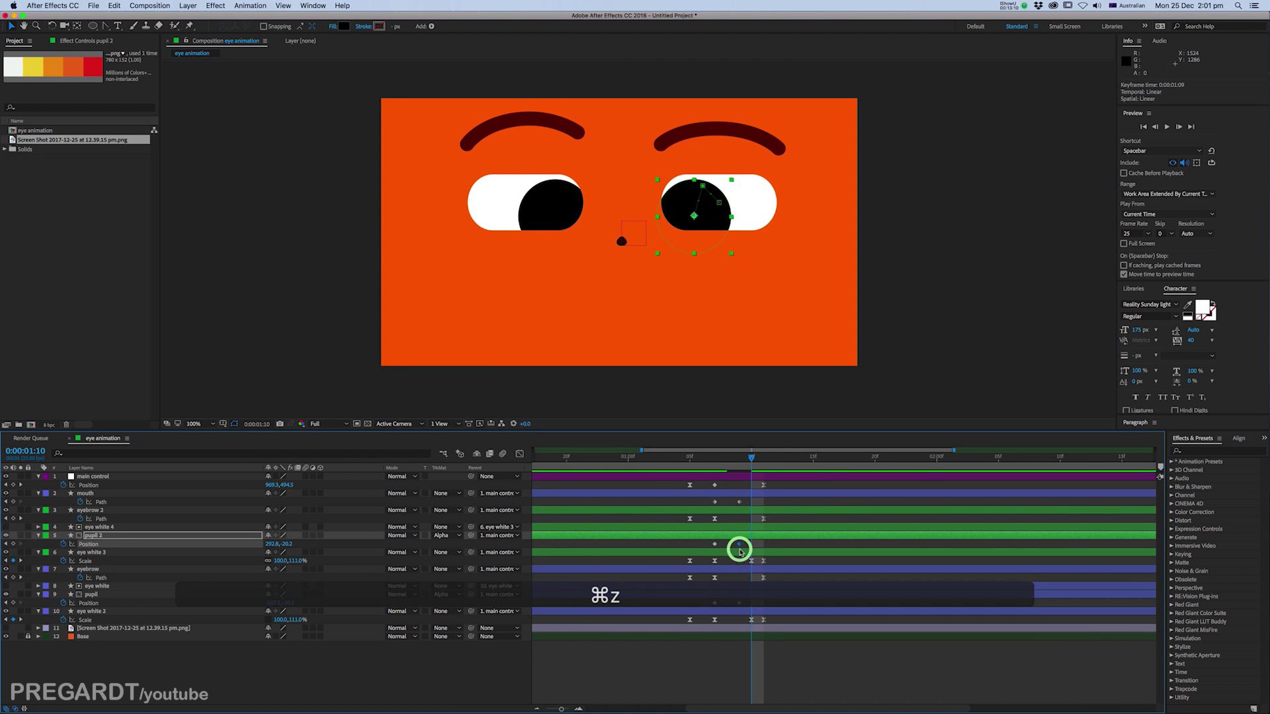
click(538, 709)
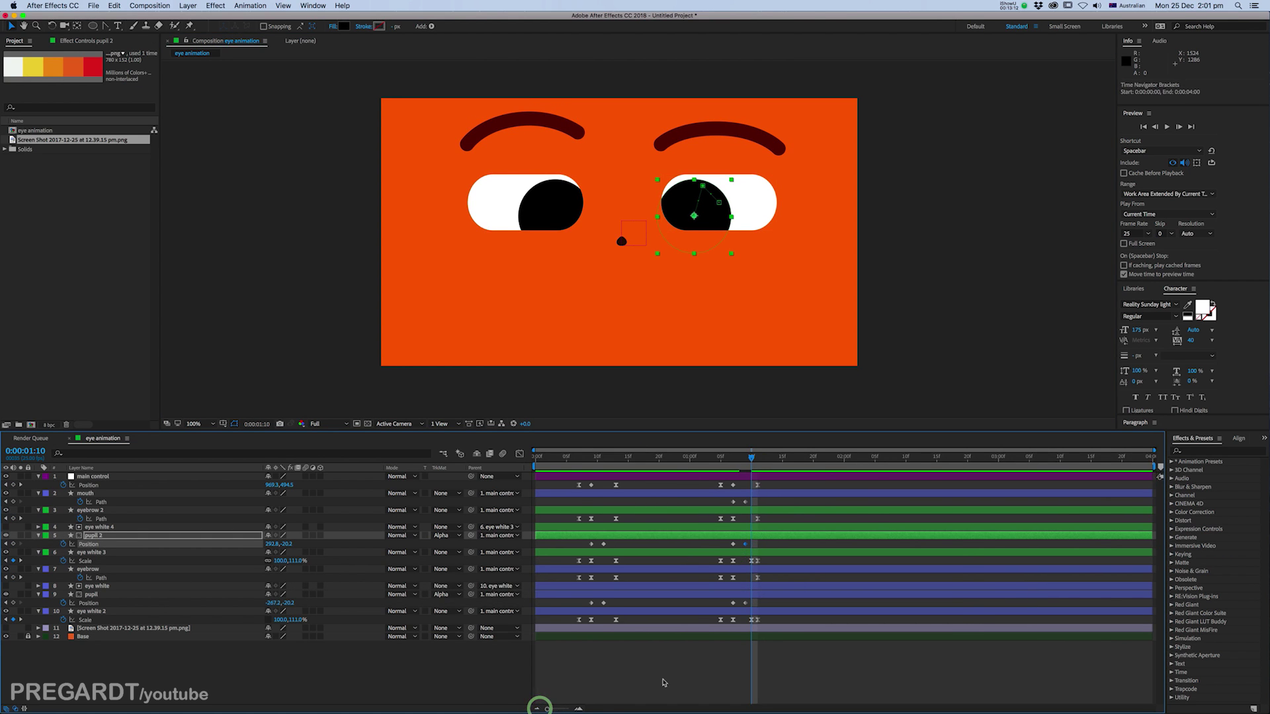
key(KP_0)
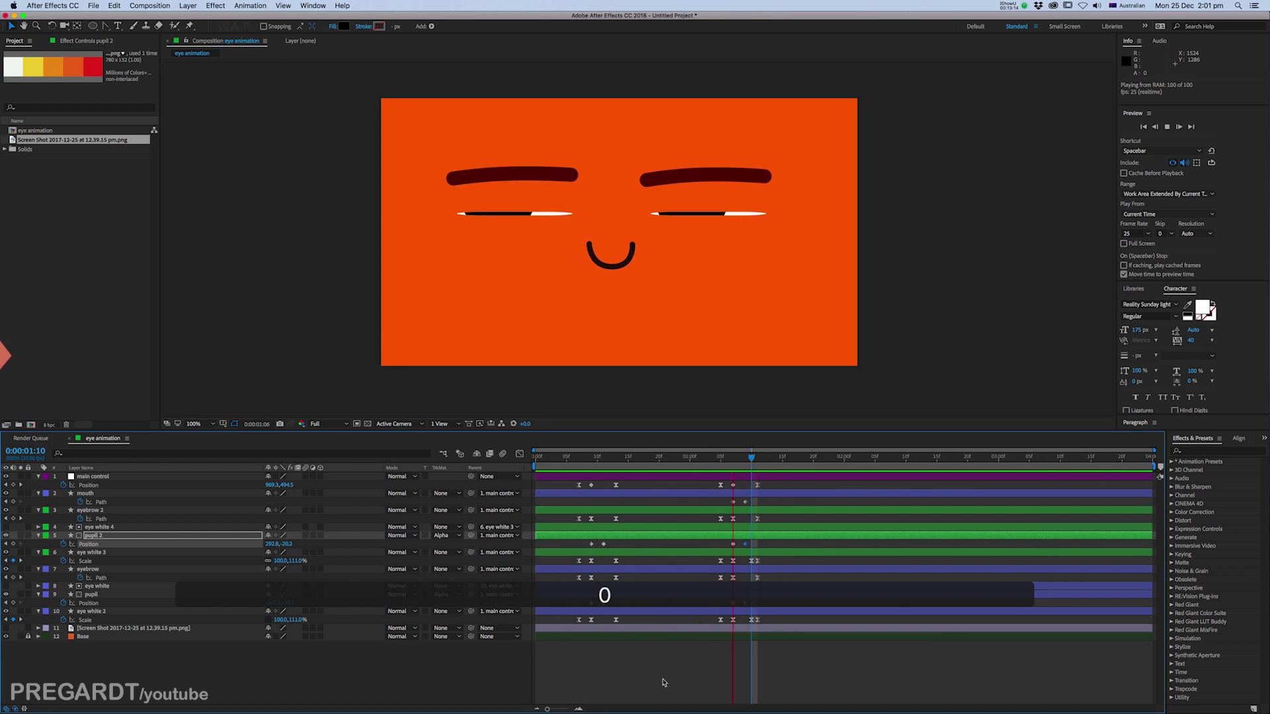